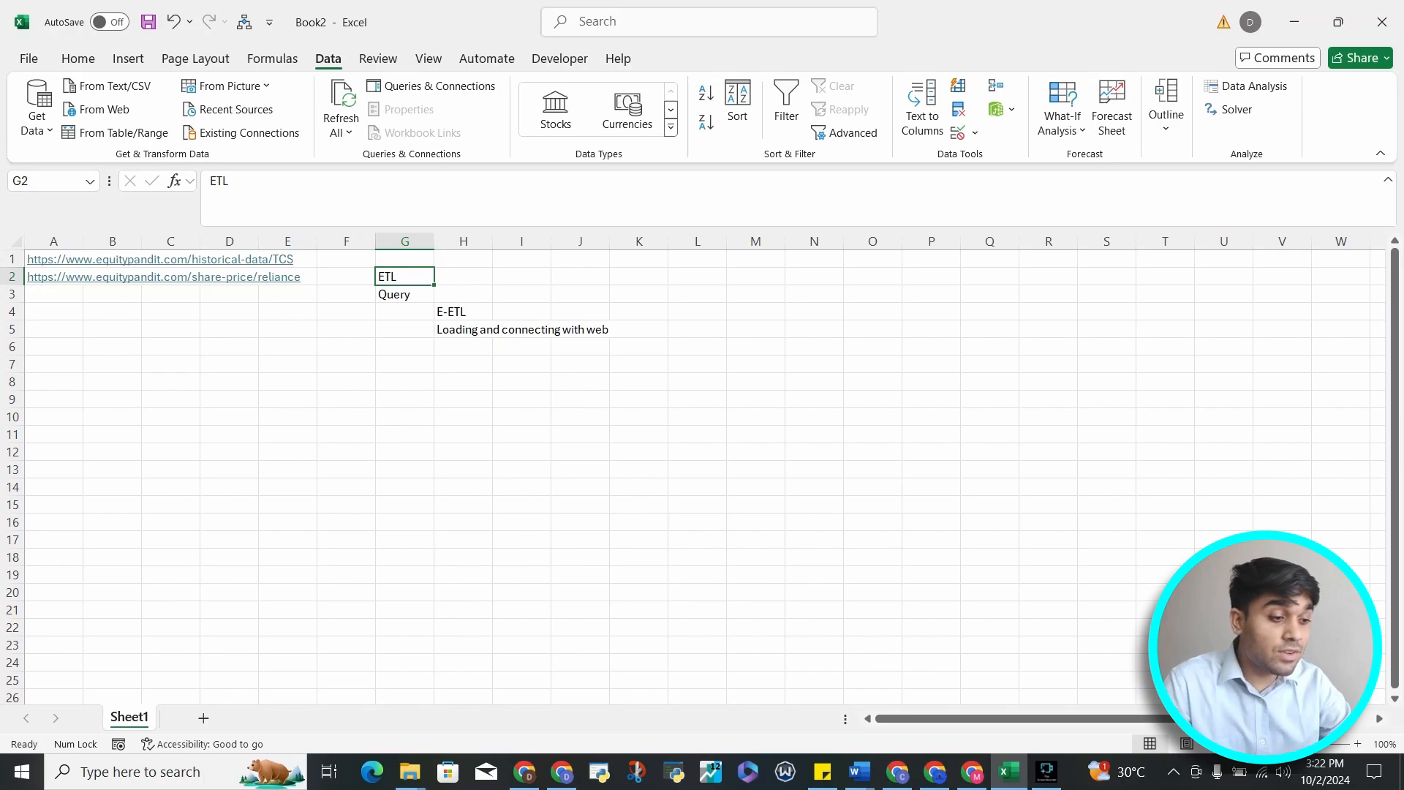
{"action": "key", "text": "Right"}
{"action": "key", "text": "Right"}
{"action": "key", "text": "Down"}
{"action": "key", "text": "Down"}
{"action": "key", "text": "Left"}
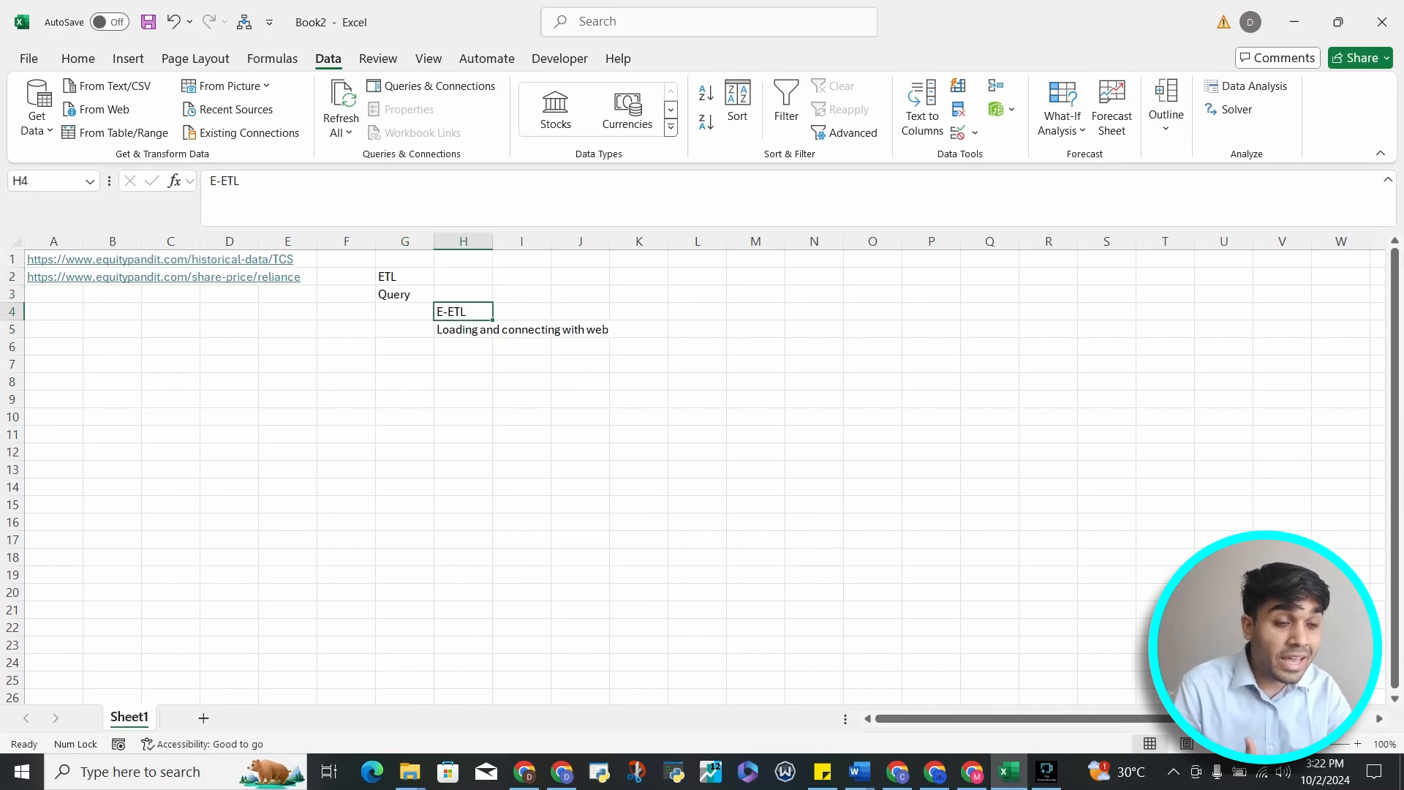
{"action": "key", "text": "Down"}
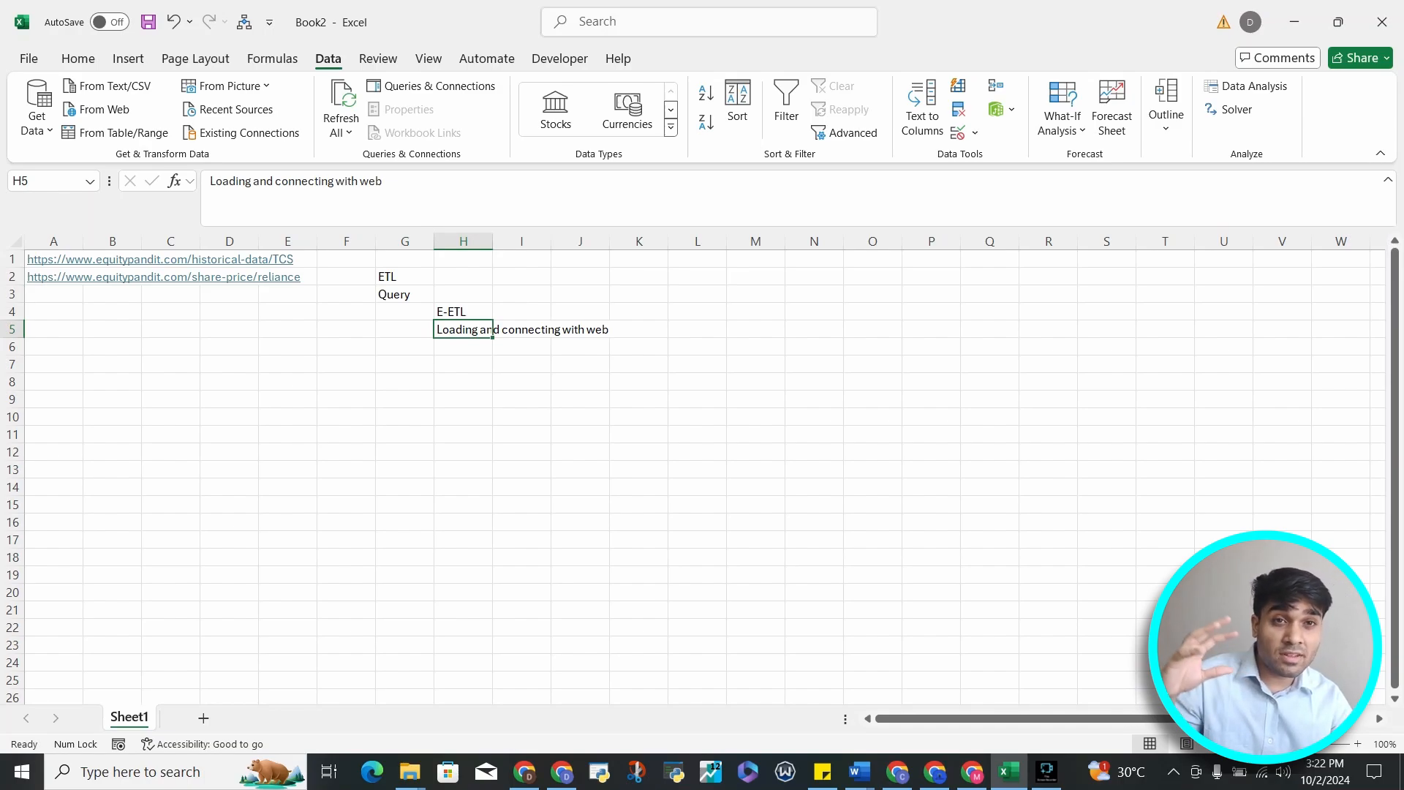
{"action": "key", "text": "Up"}
{"action": "key", "text": "Up"}
{"action": "key", "text": "Up"}
{"action": "key", "text": "Up"}
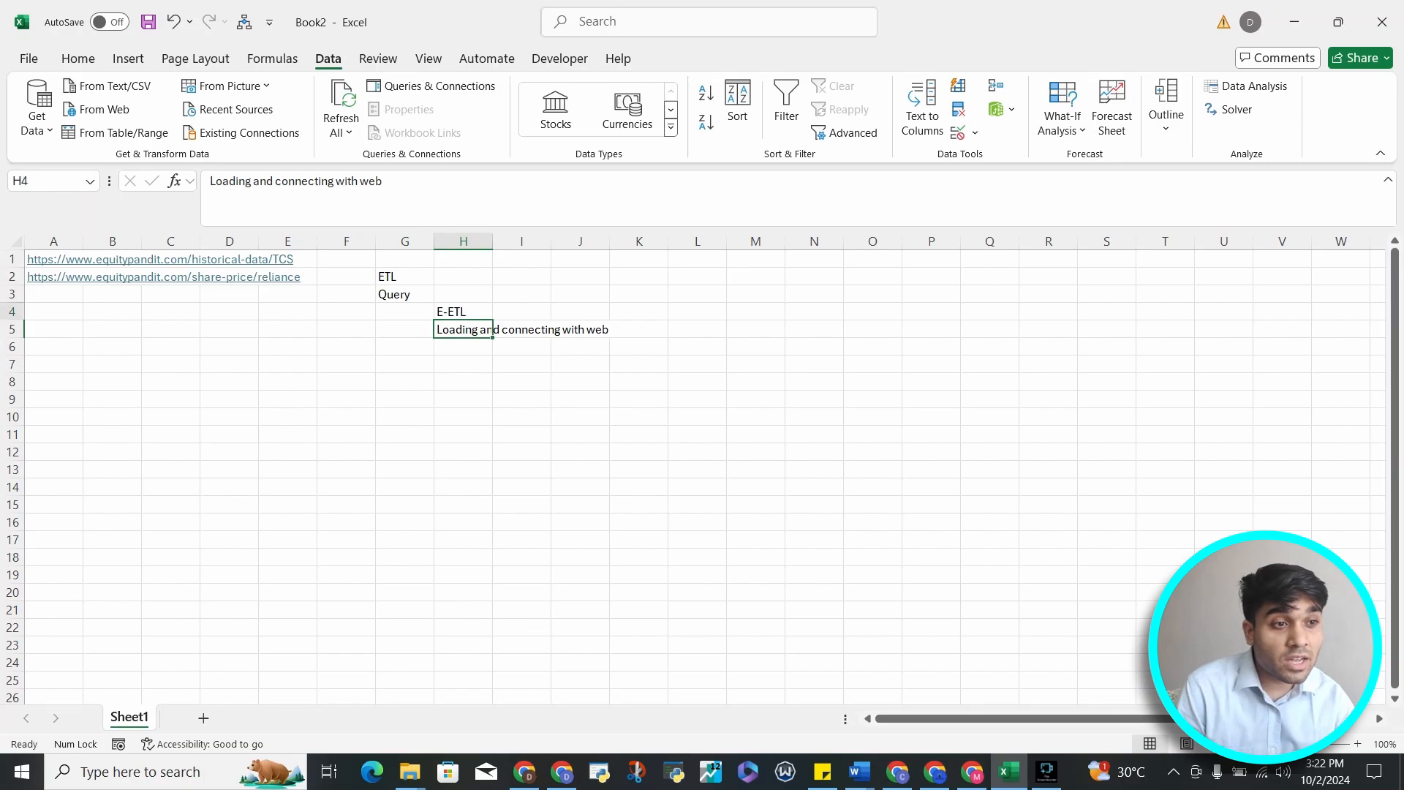
{"action": "key", "text": "Home"}
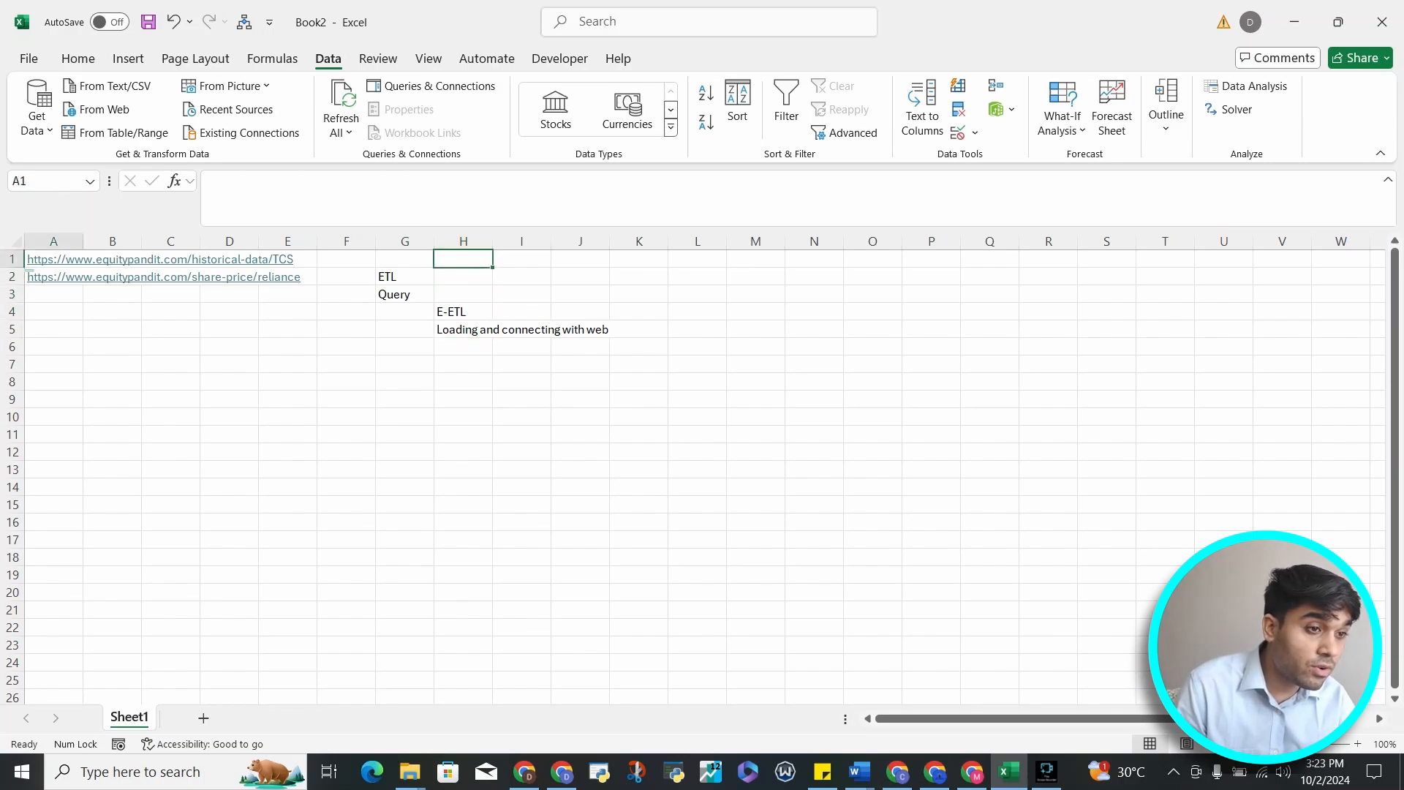
{"action": "key", "text": "Down"}
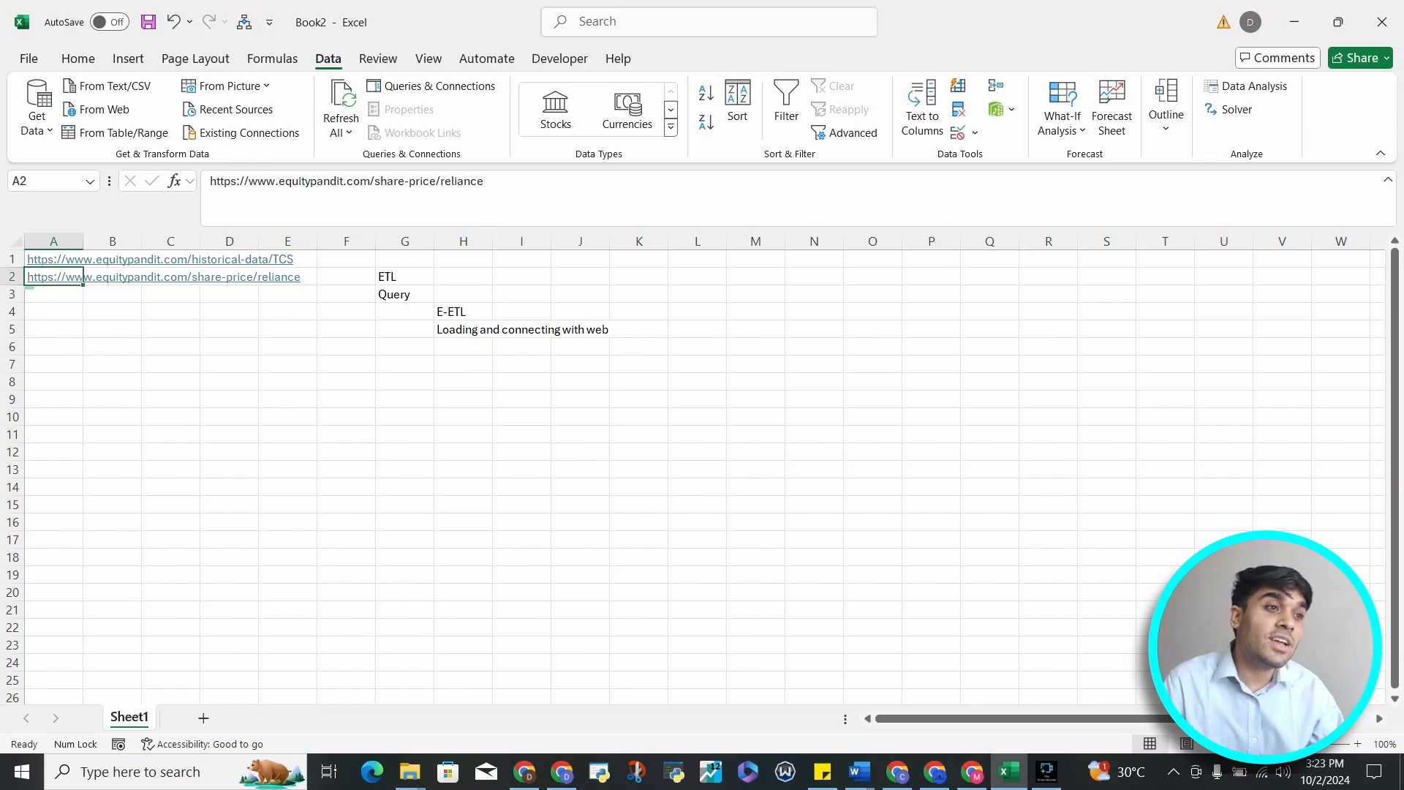
{"action": "left_click", "coordinate": [404, 294]}
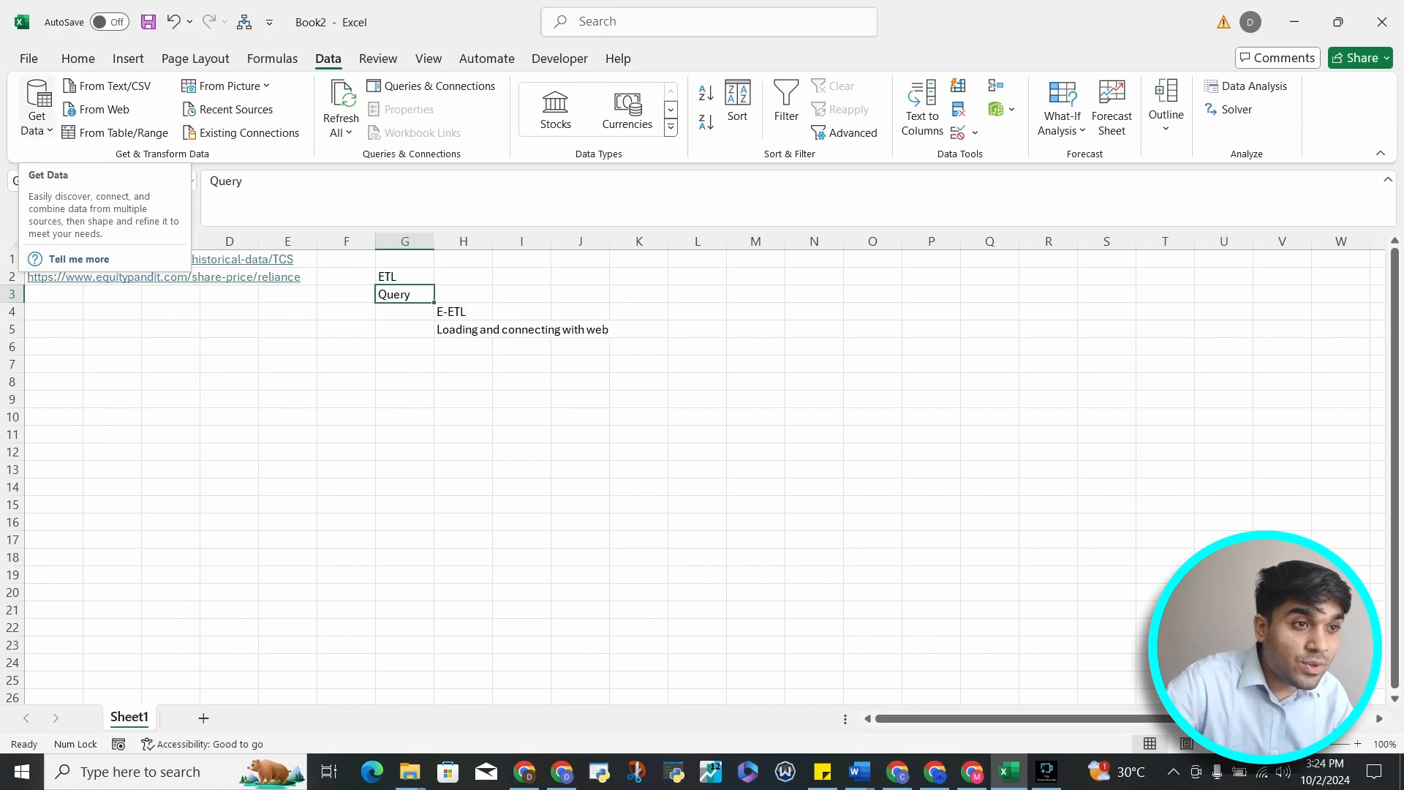
{"action": "left_click", "coordinate": [37, 117]}
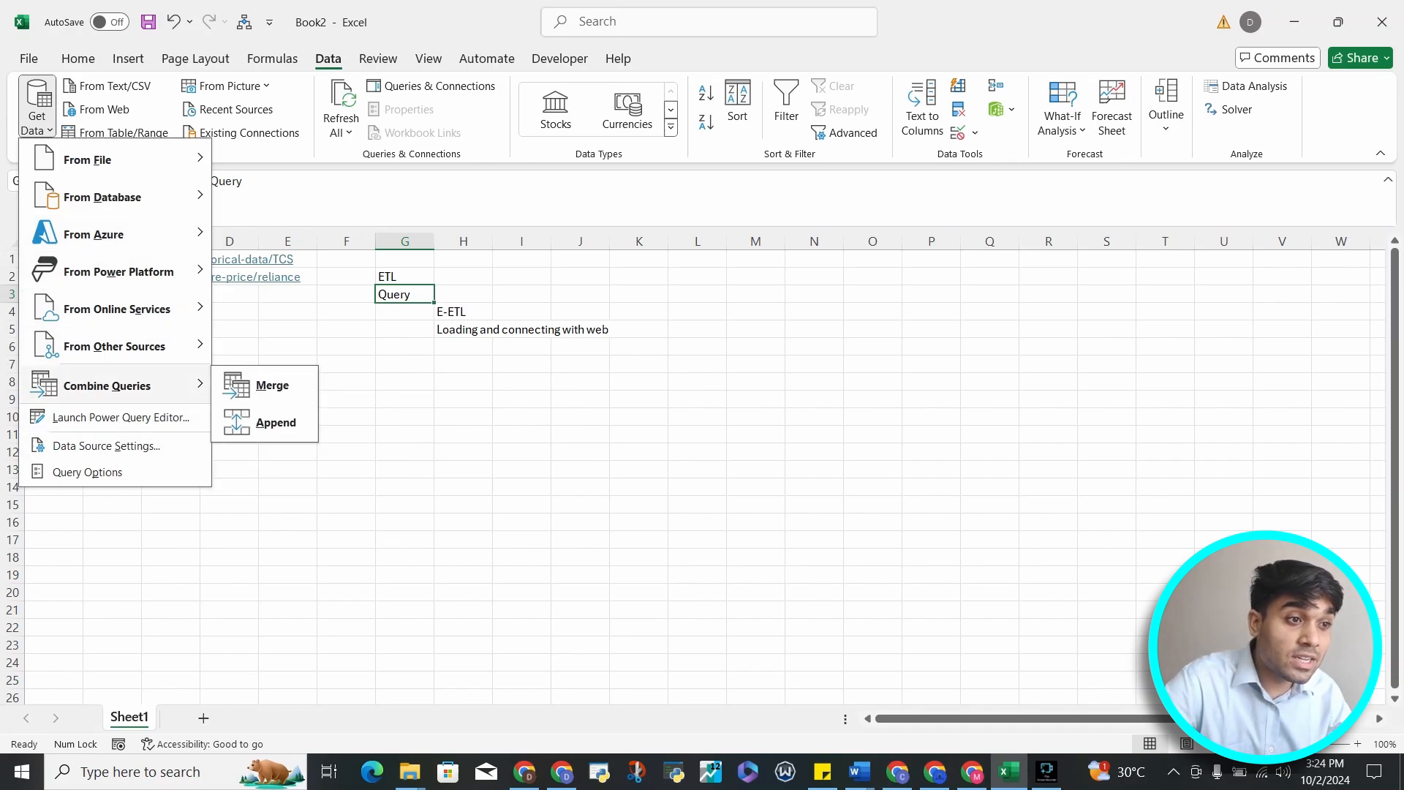
{"action": "key", "text": "Escape"}
{"action": "key", "text": "Escape"}
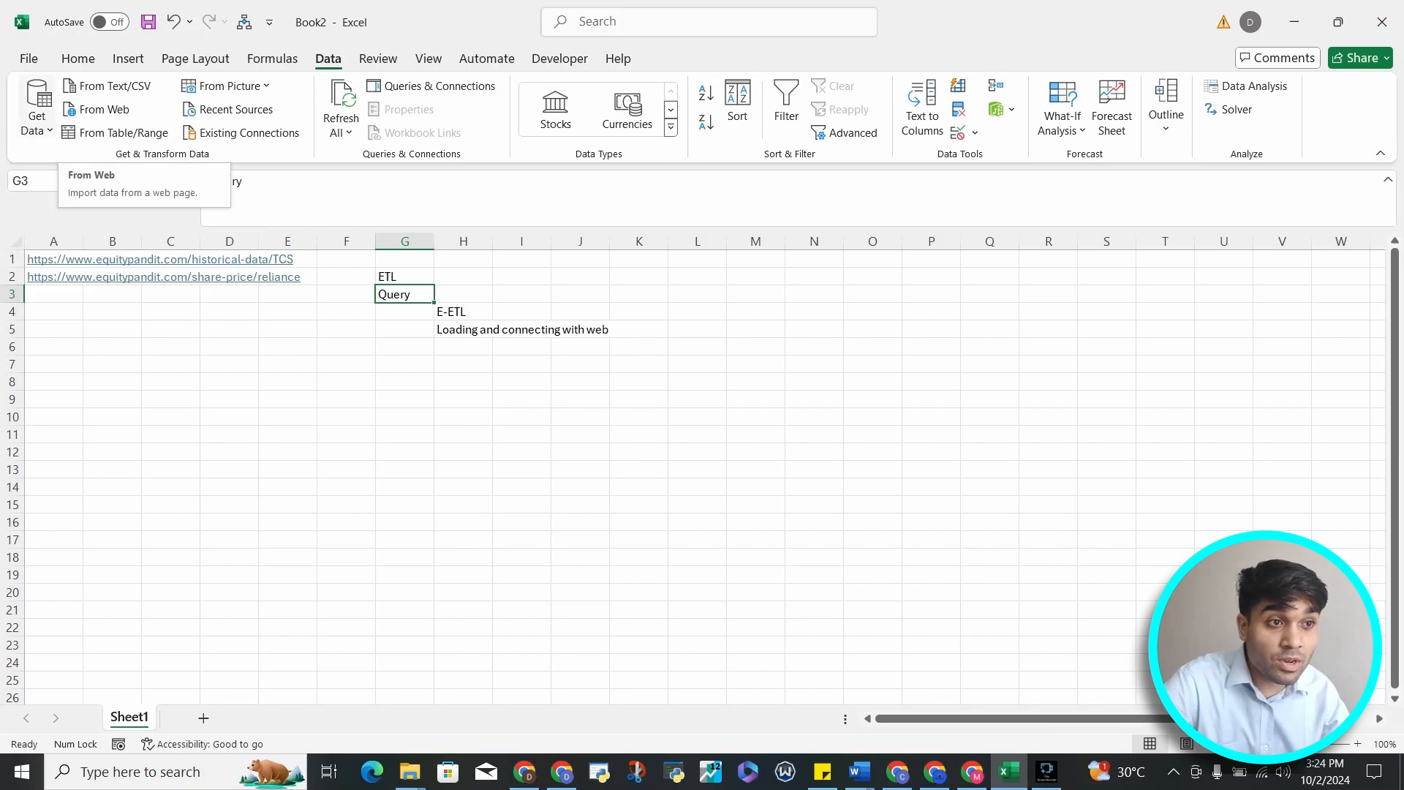
- Launch the Power Query Editor and look through its file, transform, column and view commands
{"action": "left_click", "coordinate": [37, 120]}
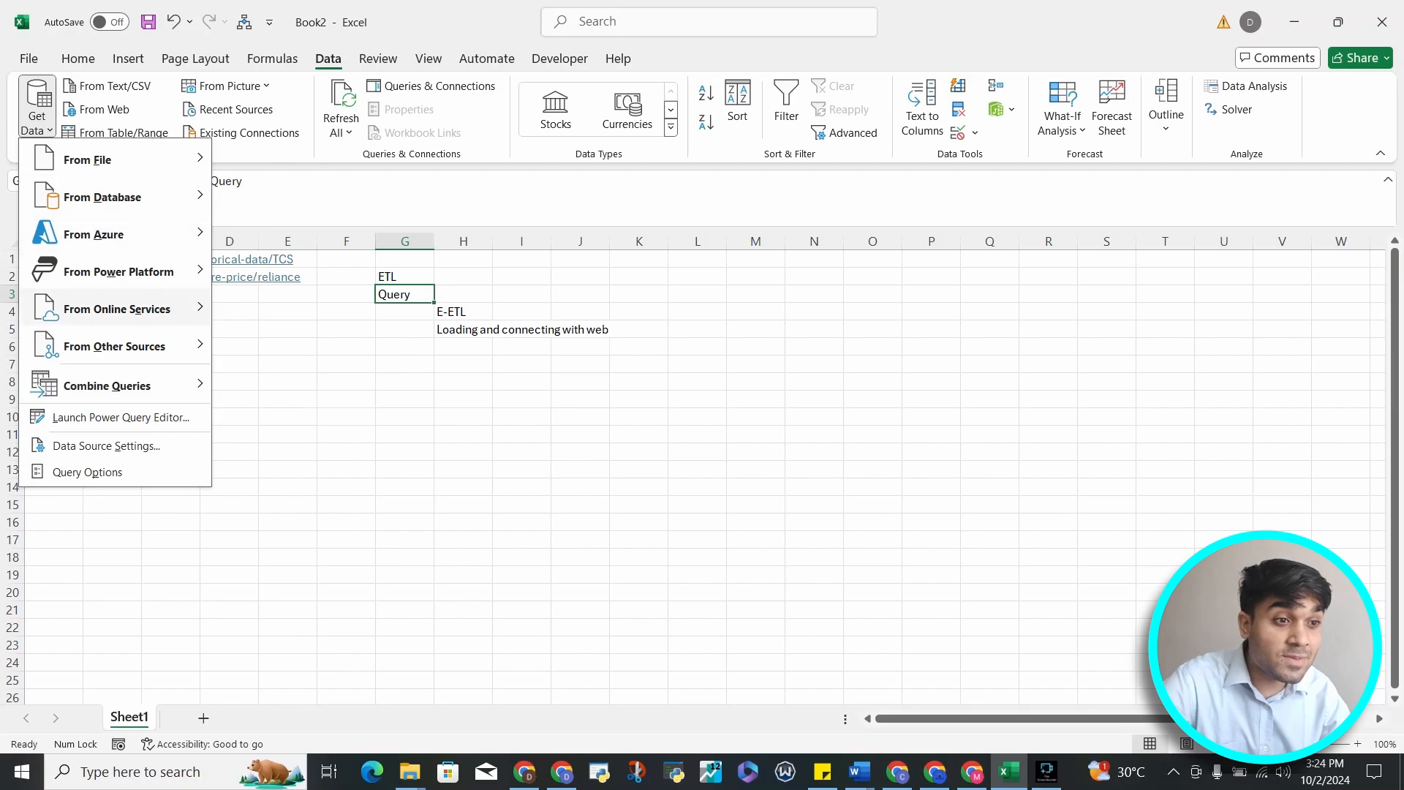
{"action": "left_click", "coordinate": [121, 418]}
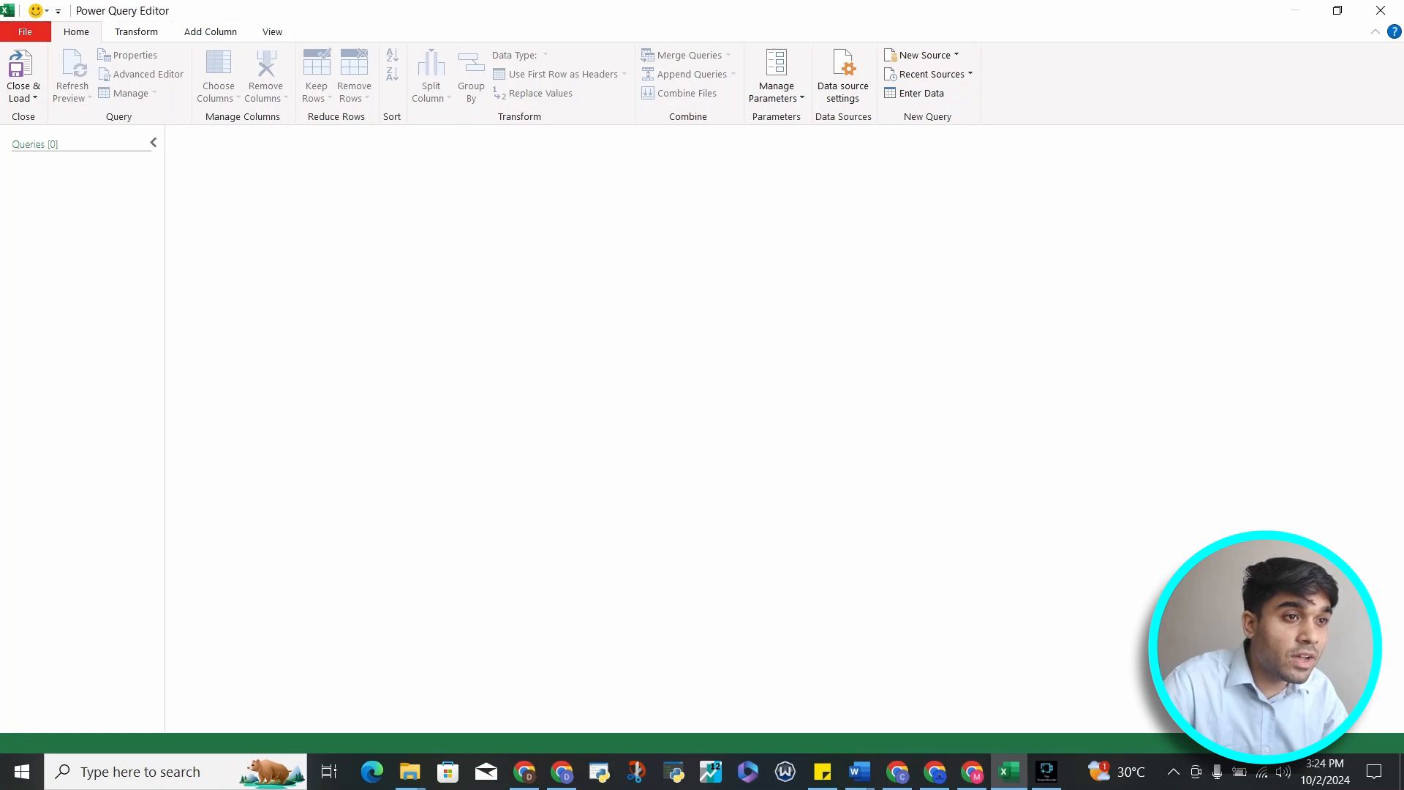
{"action": "left_click", "coordinate": [25, 31]}
{"action": "key", "text": "Escape"}
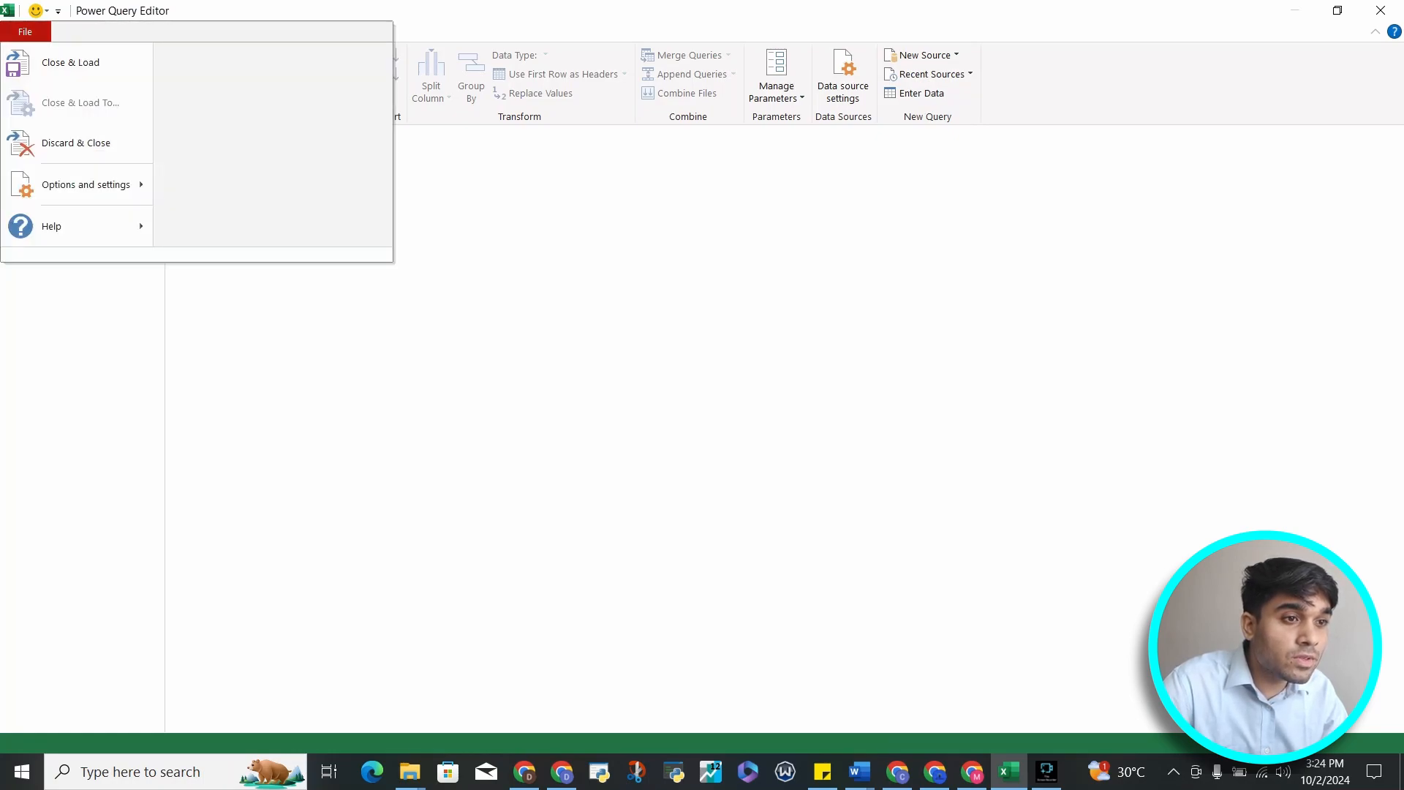
{"action": "left_click", "coordinate": [136, 32]}
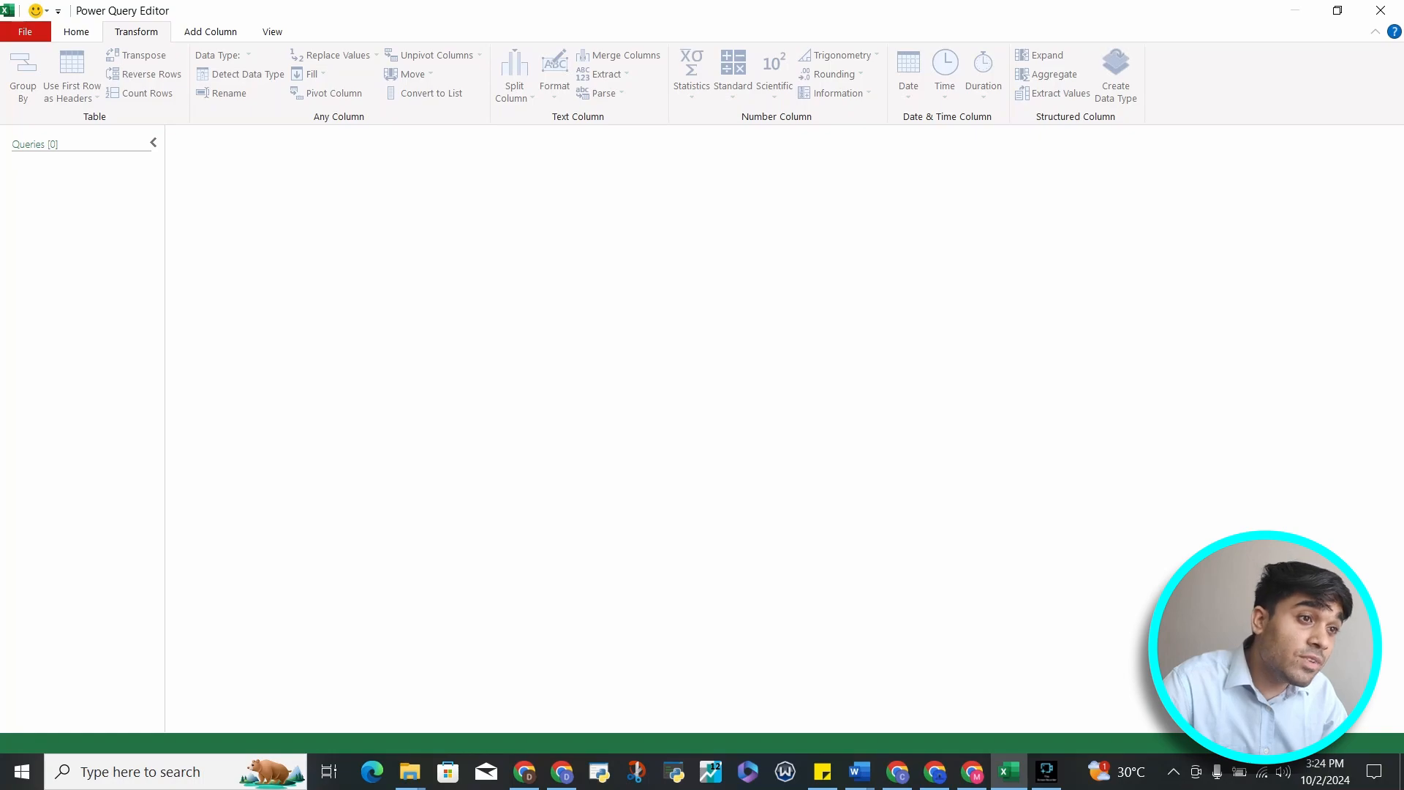
{"action": "left_click", "coordinate": [211, 32]}
{"action": "left_click", "coordinate": [272, 32]}
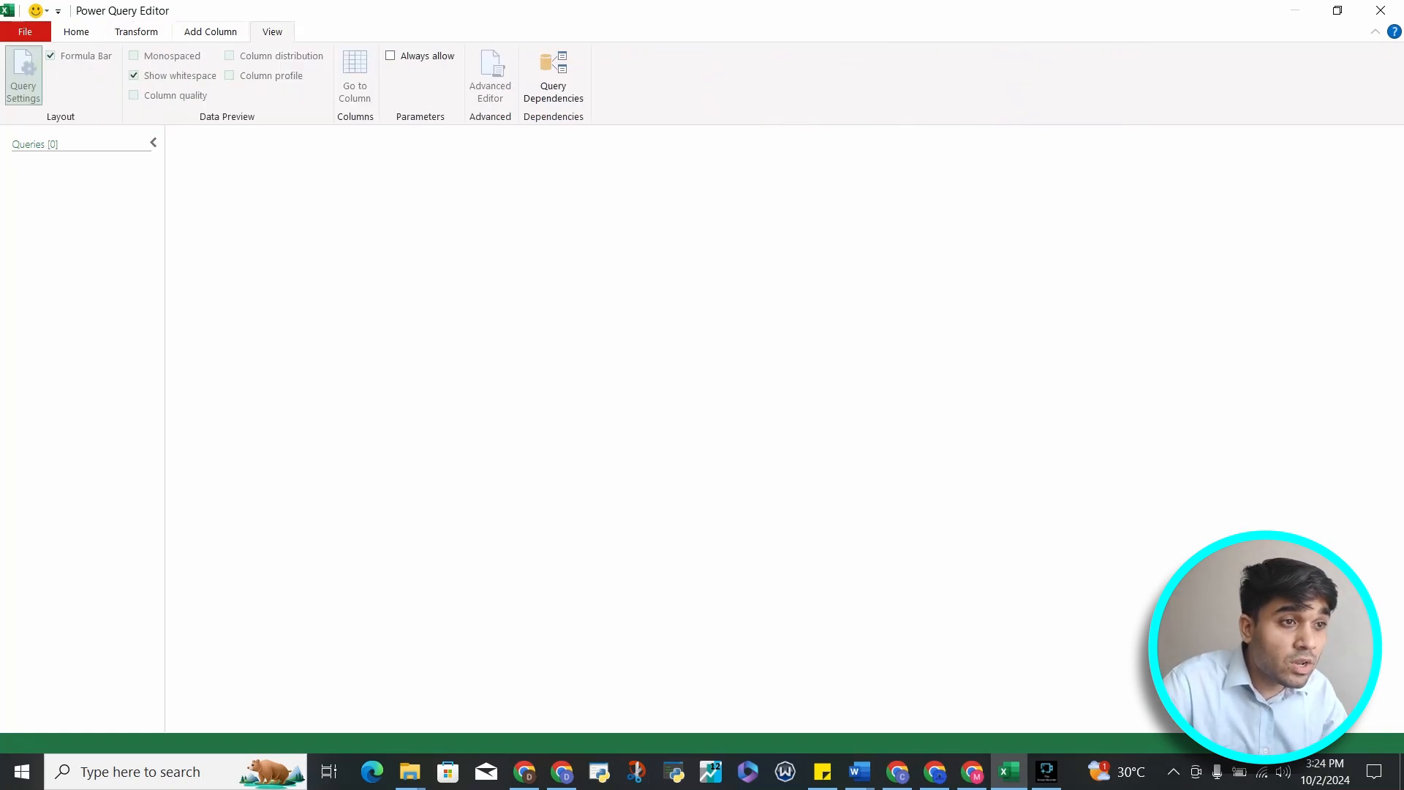
{"action": "left_click", "coordinate": [76, 31]}
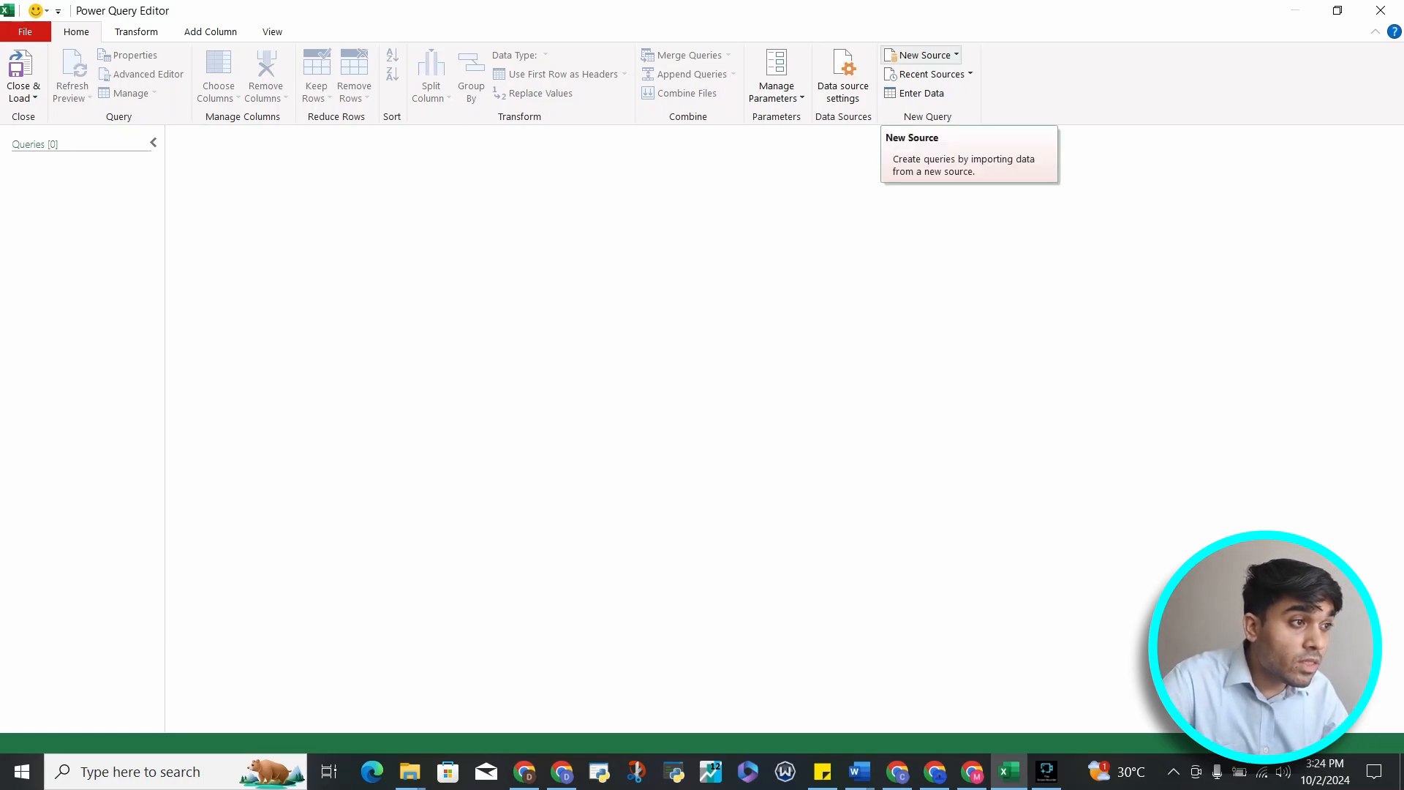
{"action": "left_click", "coordinate": [923, 54]}
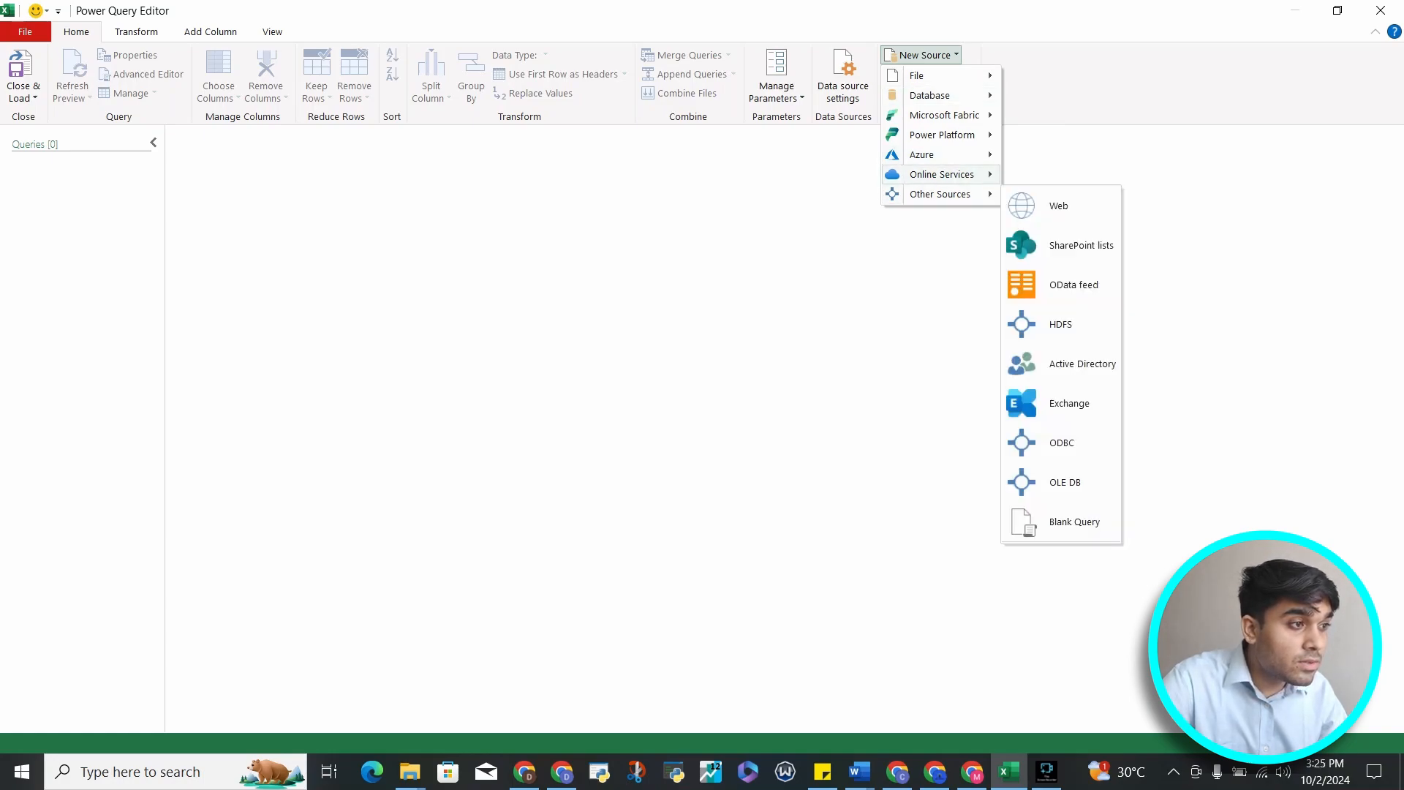
{"action": "mouse_move", "coordinate": [940, 194]}
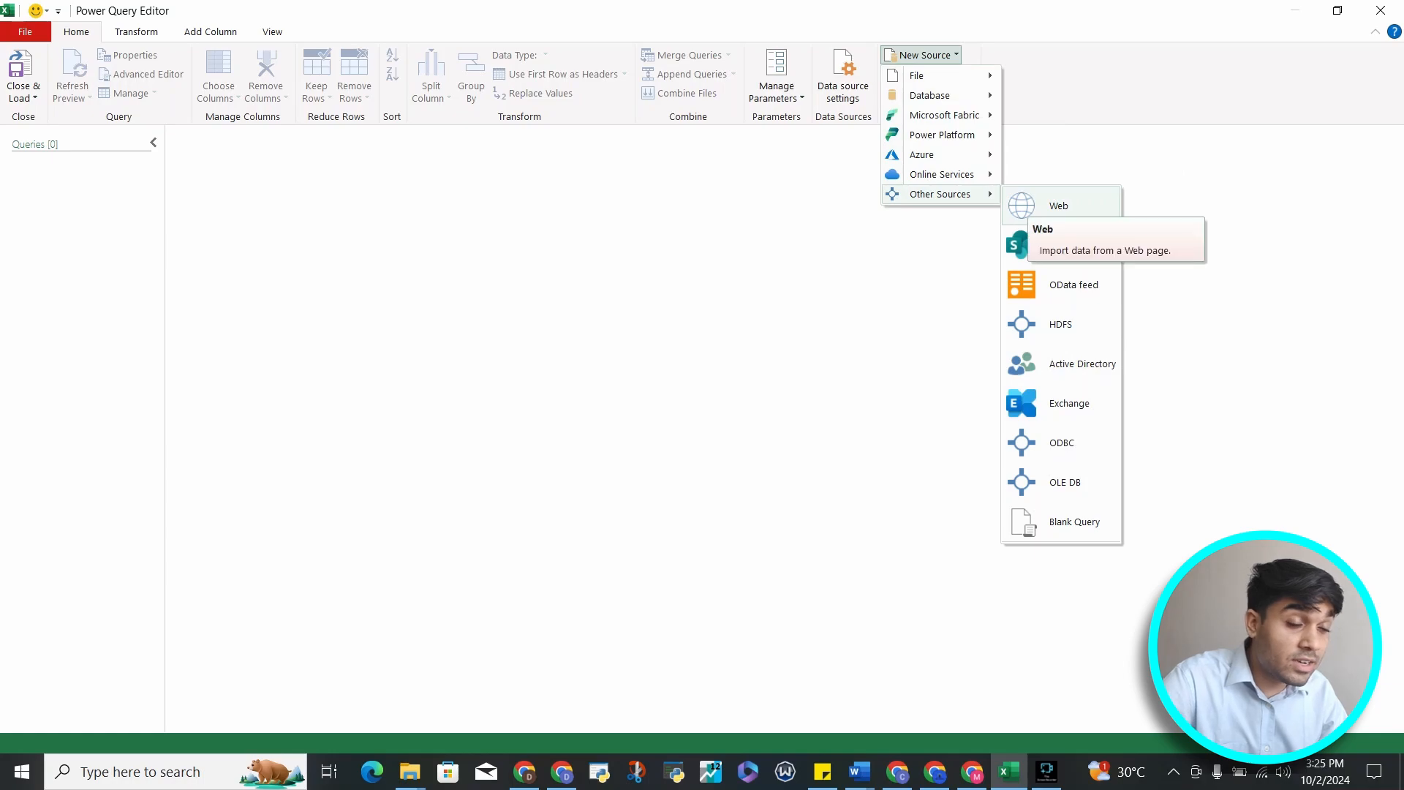
{"action": "left_click", "coordinate": [1030, 205]}
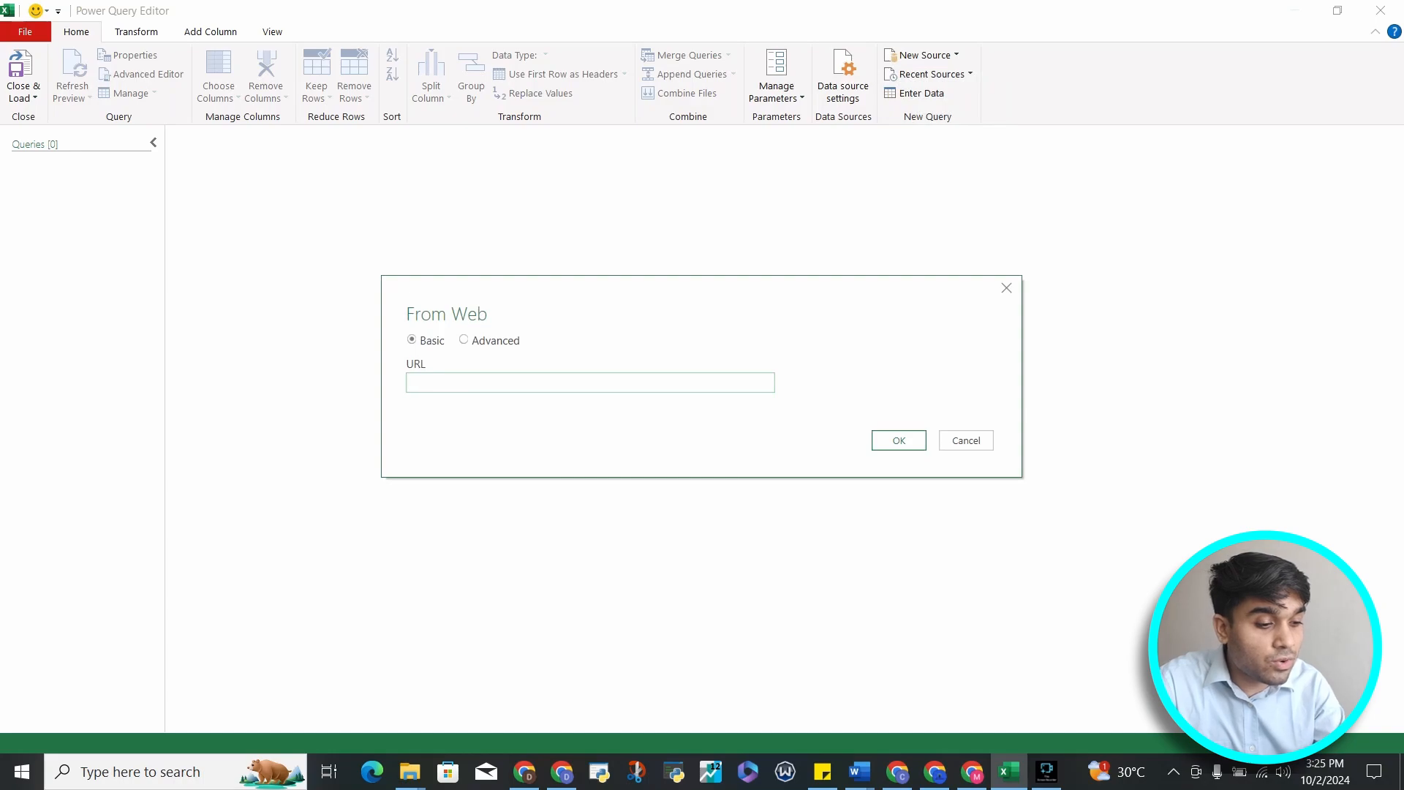
{"action": "type", "text": "https://www.equitypandit.com/share-price/reliance"}
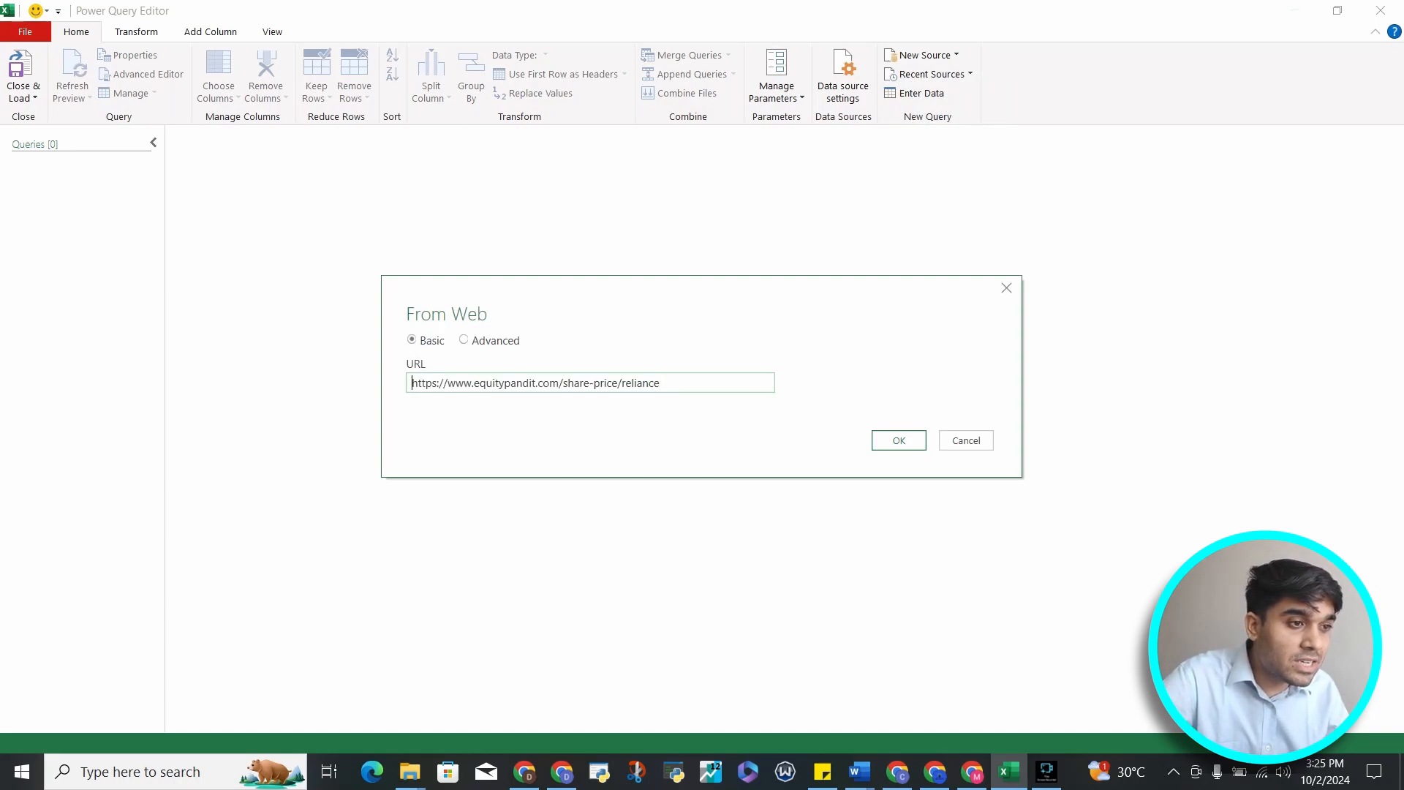
{"action": "left_click_drag", "start_coordinate": [412, 383], "coordinate": [662, 383]}
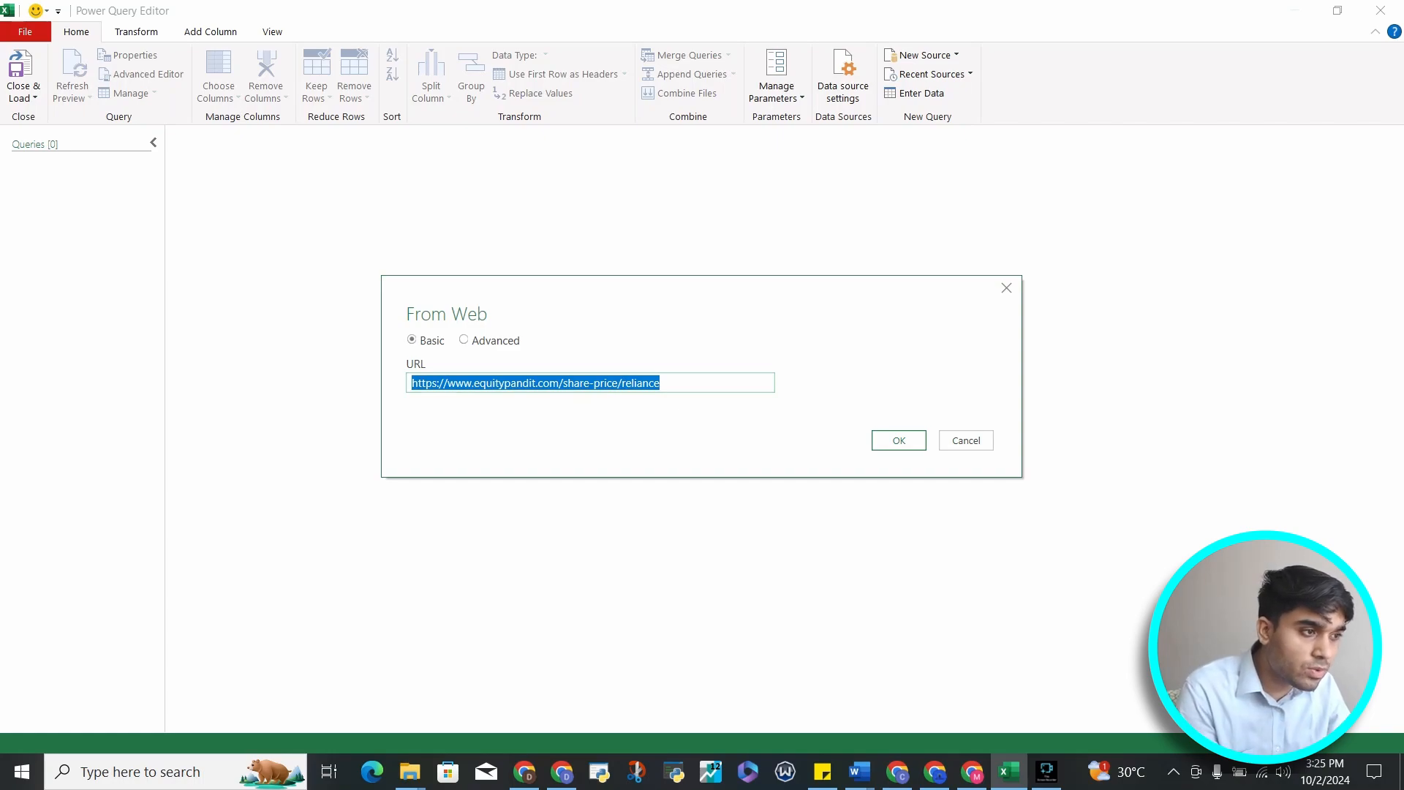
{"action": "key", "text": "BackSpace"}
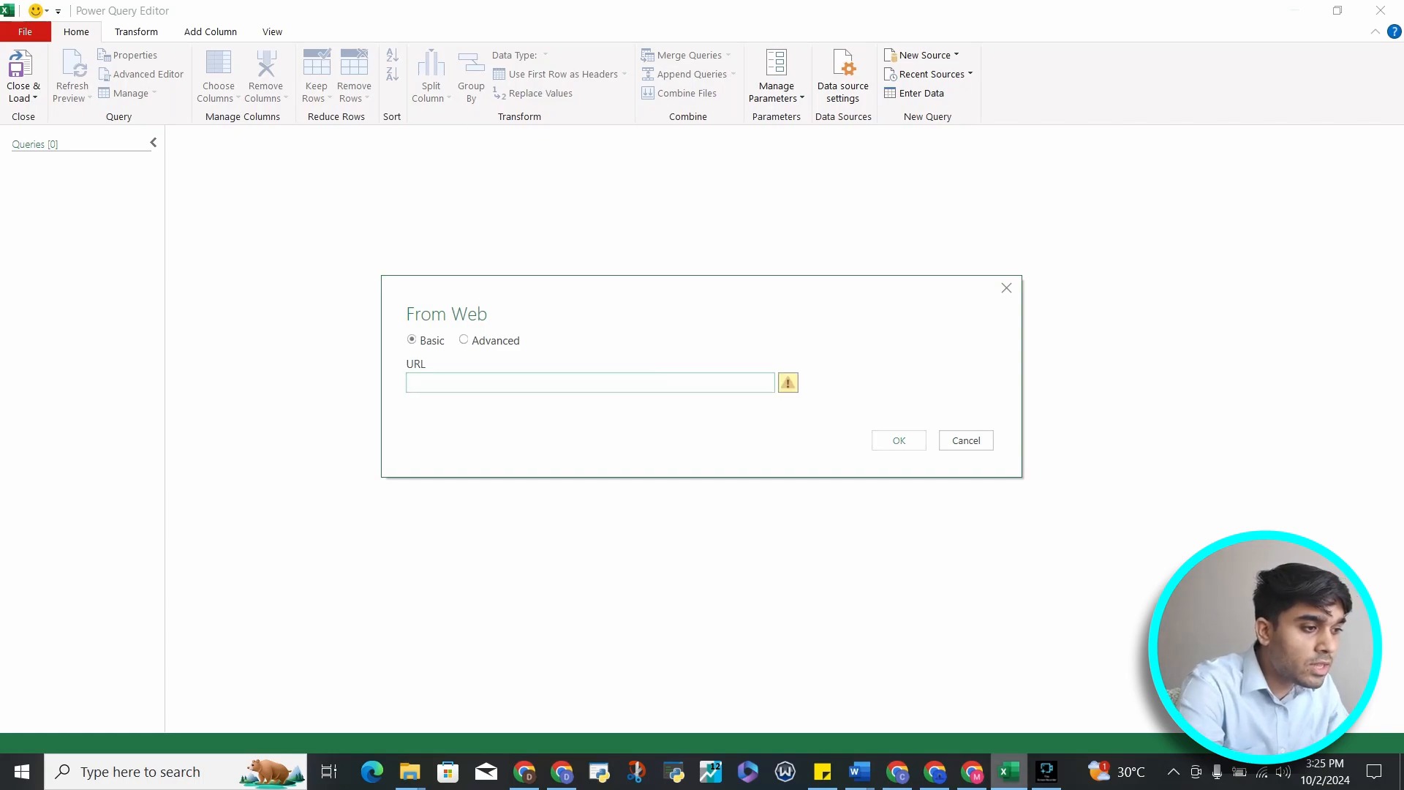
{"action": "left_click", "coordinate": [966, 440]}
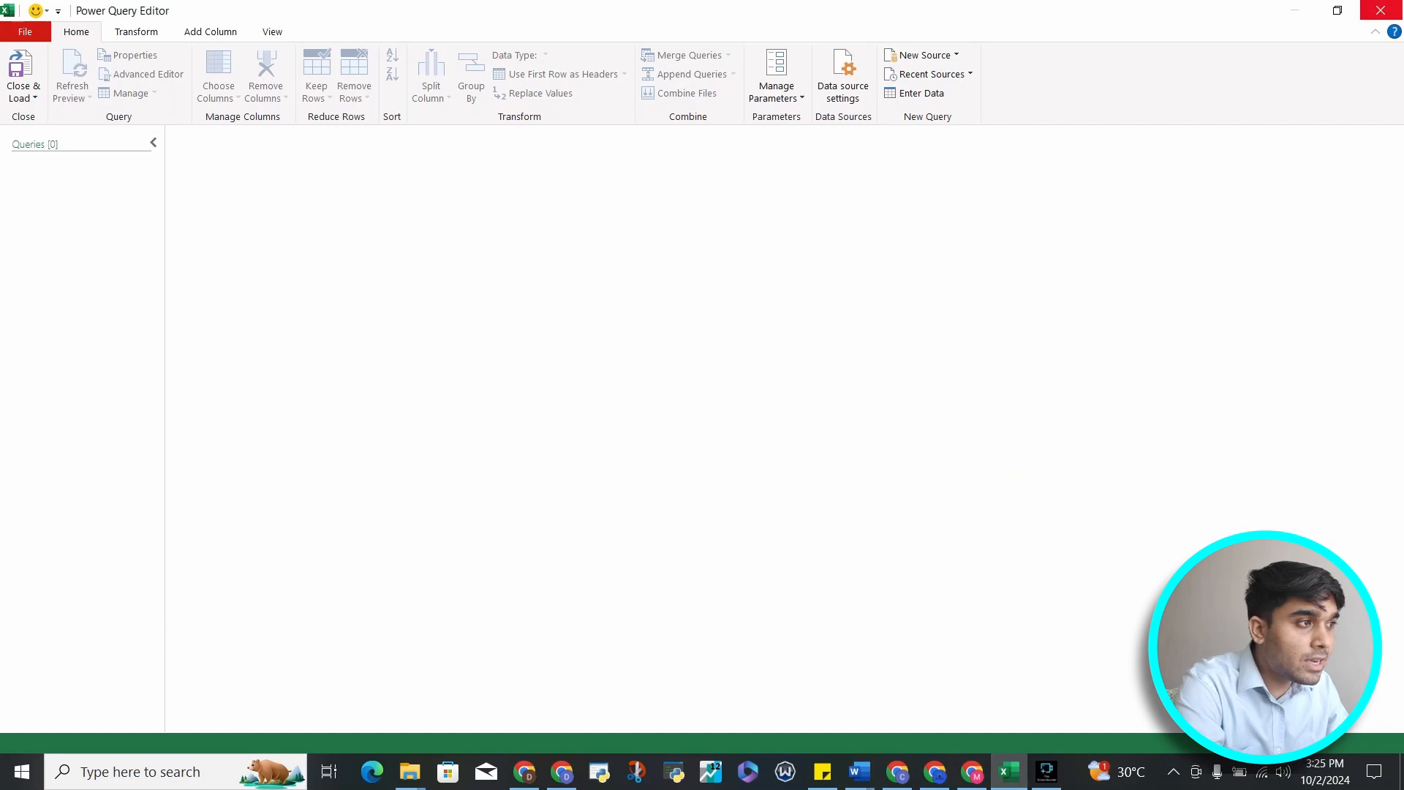
{"action": "left_click", "coordinate": [1380, 10]}
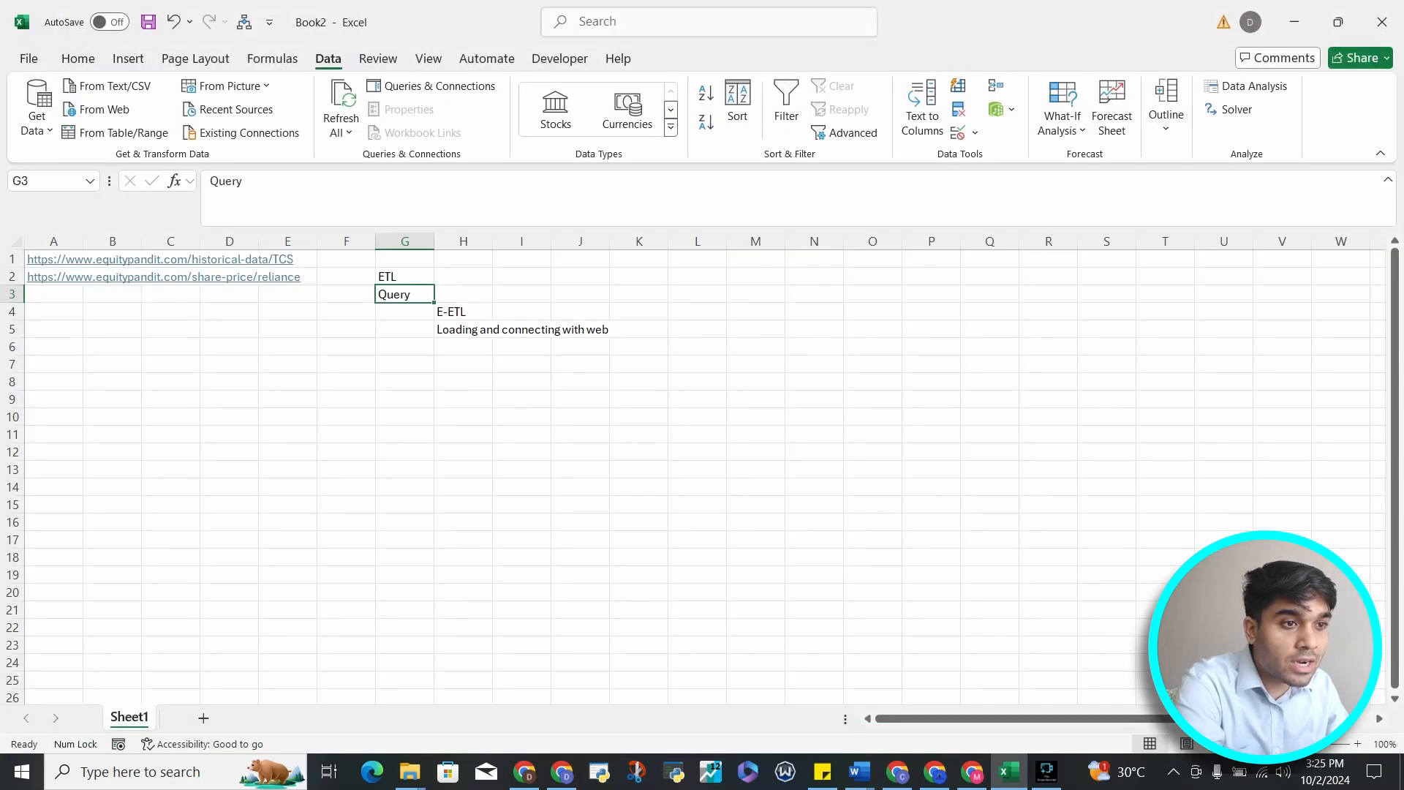
- Copy the full TCS historical-data URL from cell A1 without changing the cell
{"action": "left_click", "coordinate": [54, 260]}
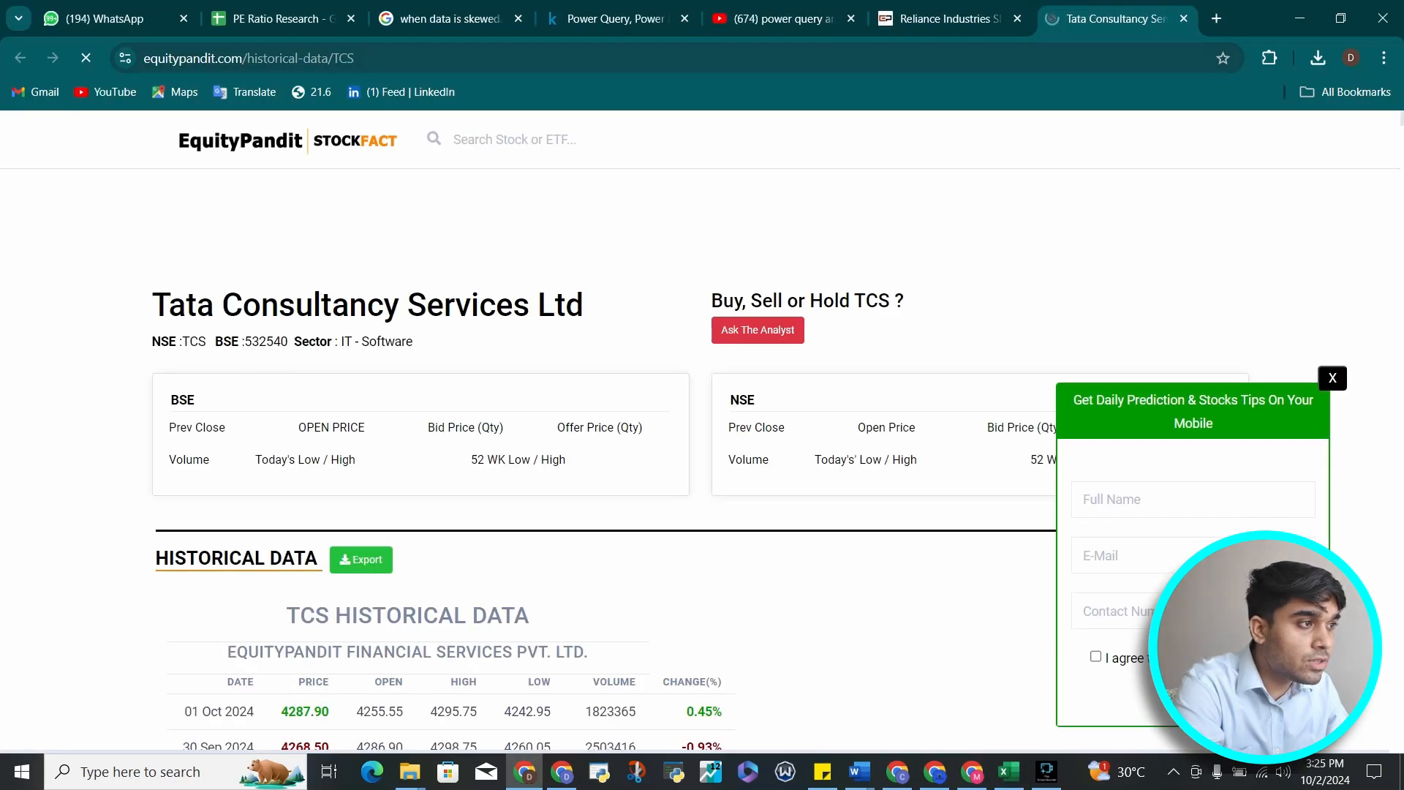
{"action": "key", "text": "alt+Tab"}
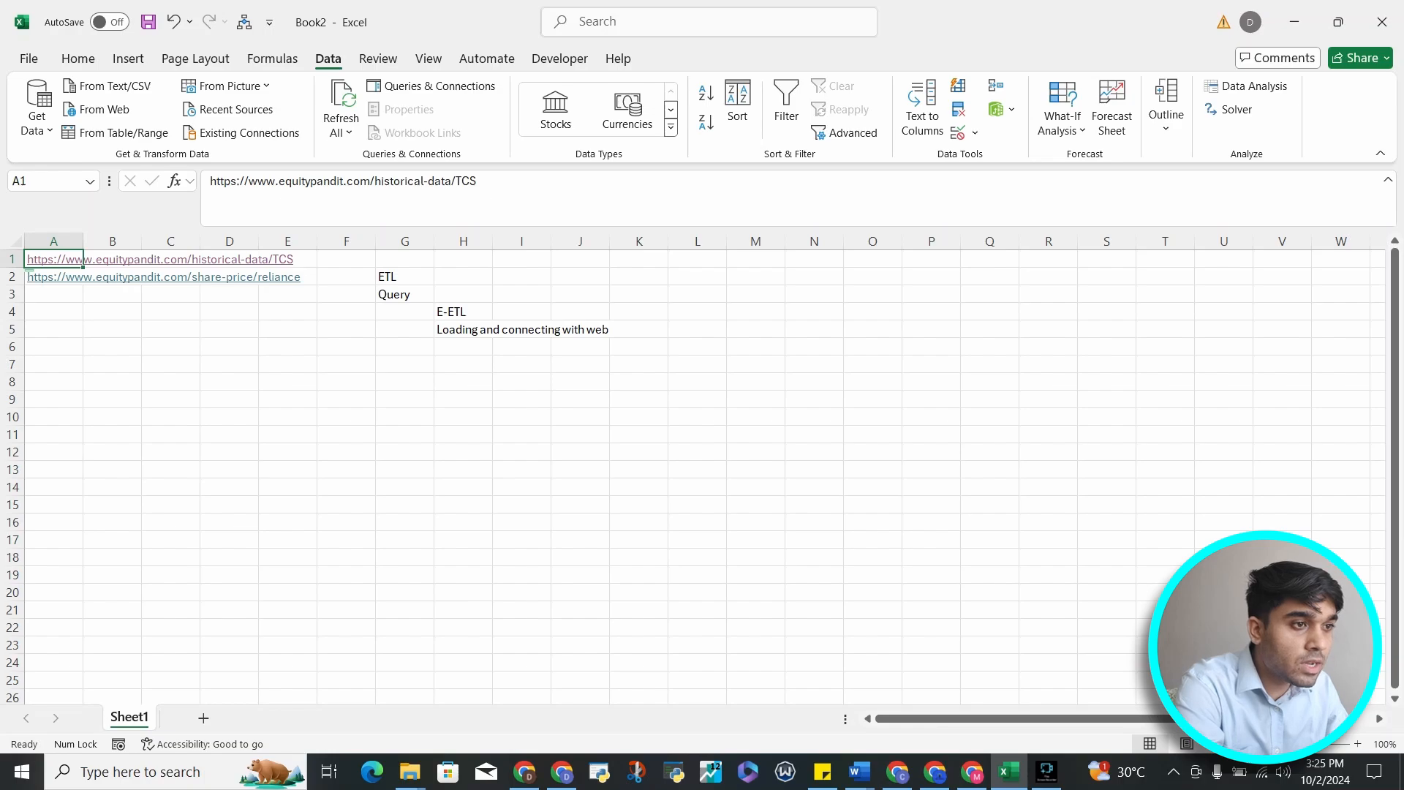
{"action": "left_click_drag", "start_coordinate": [479, 181], "coordinate": [206, 181]}
{"action": "key", "text": "ctrl+c"}
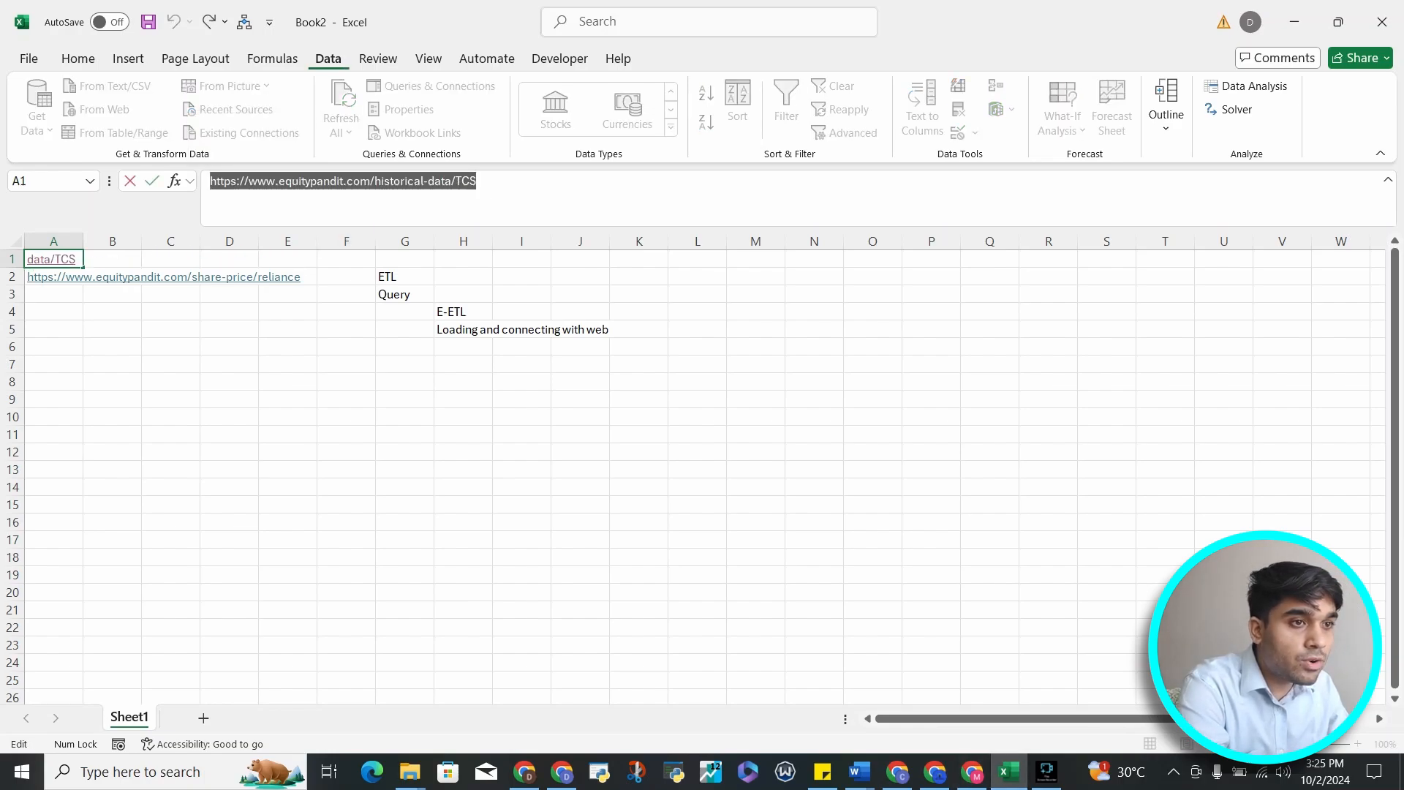
{"action": "key", "text": "Escape"}
{"action": "key", "text": "Down"}
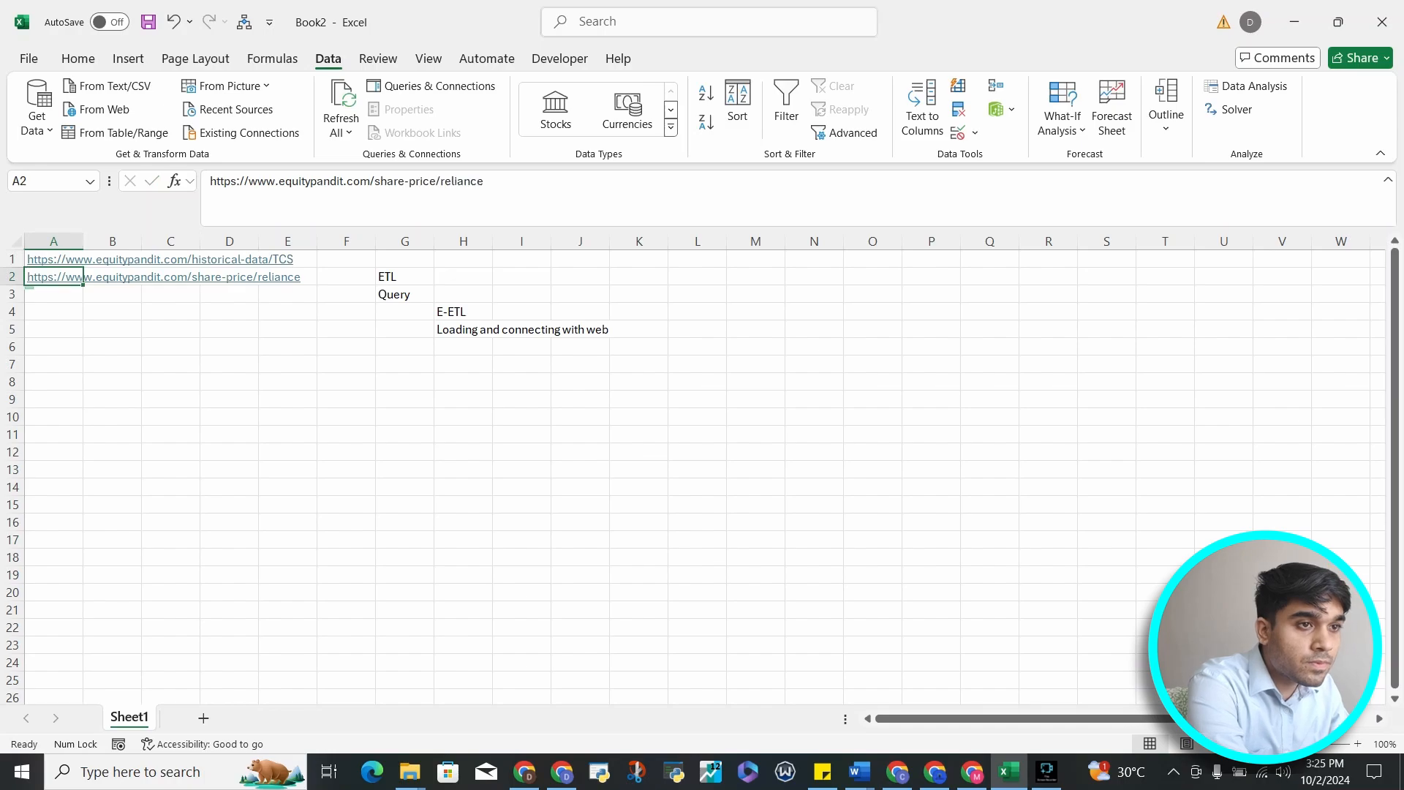
{"action": "left_click", "coordinate": [36, 120]}
{"action": "left_click", "coordinate": [121, 417]}
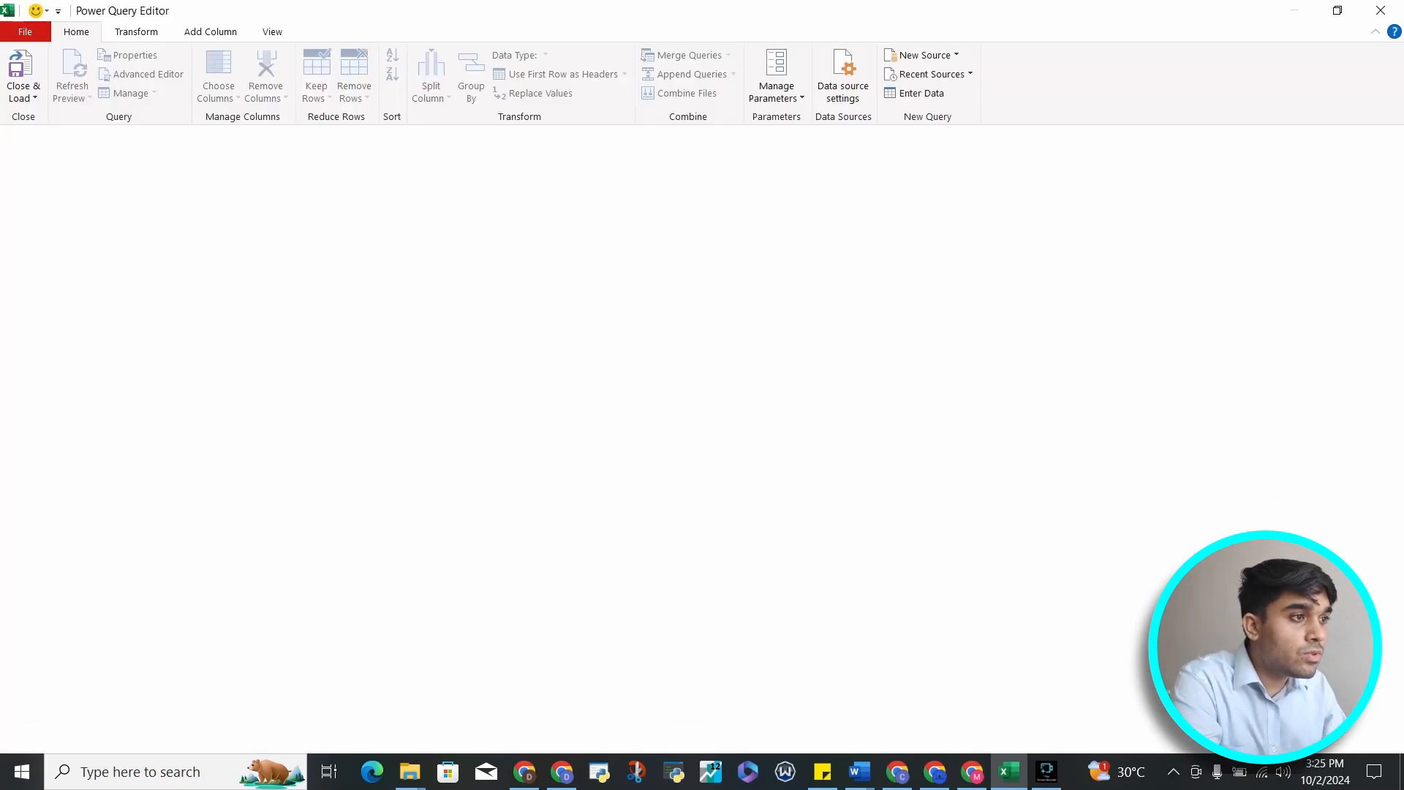
{"action": "left_click", "coordinate": [920, 55]}
{"action": "mouse_move", "coordinate": [940, 194]}
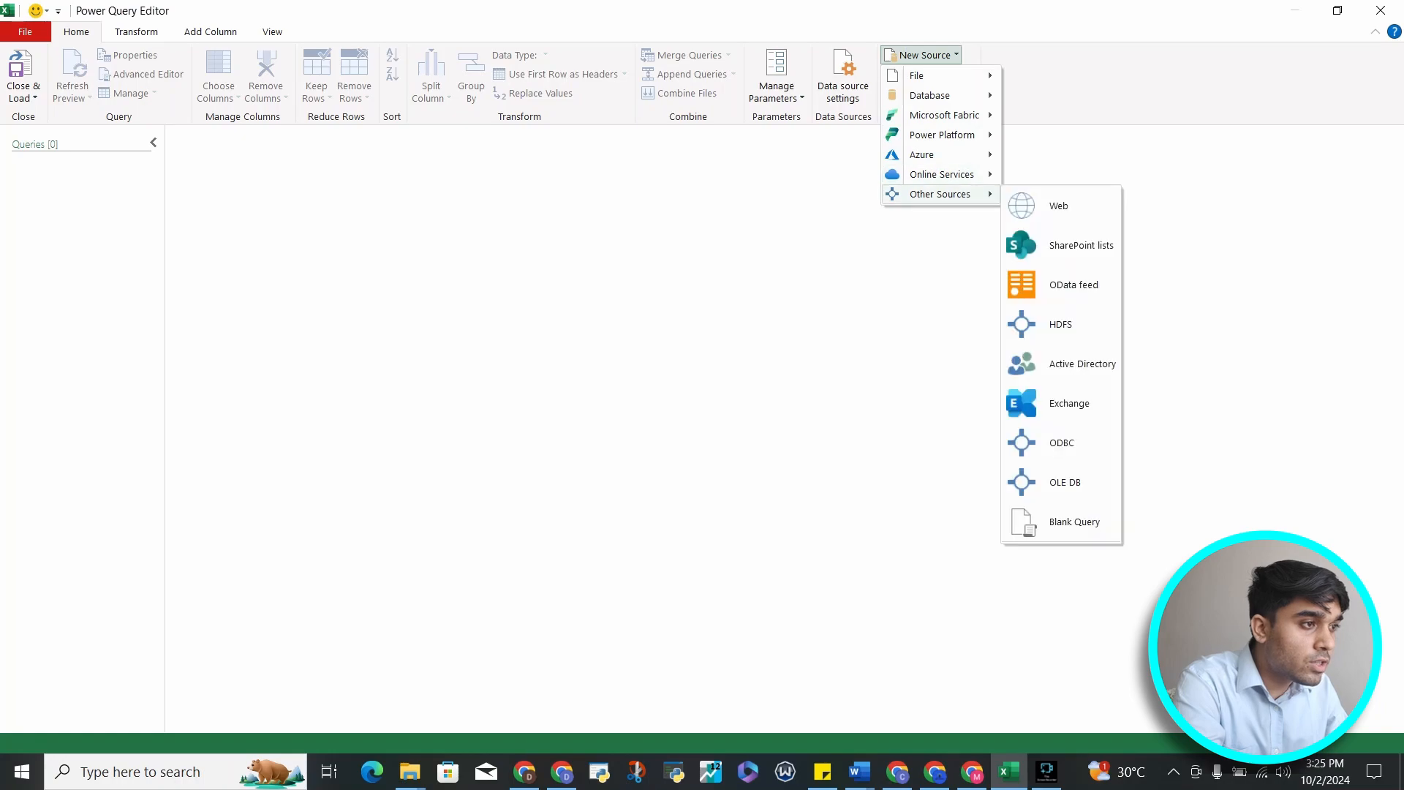
{"action": "left_click", "coordinate": [1059, 206]}
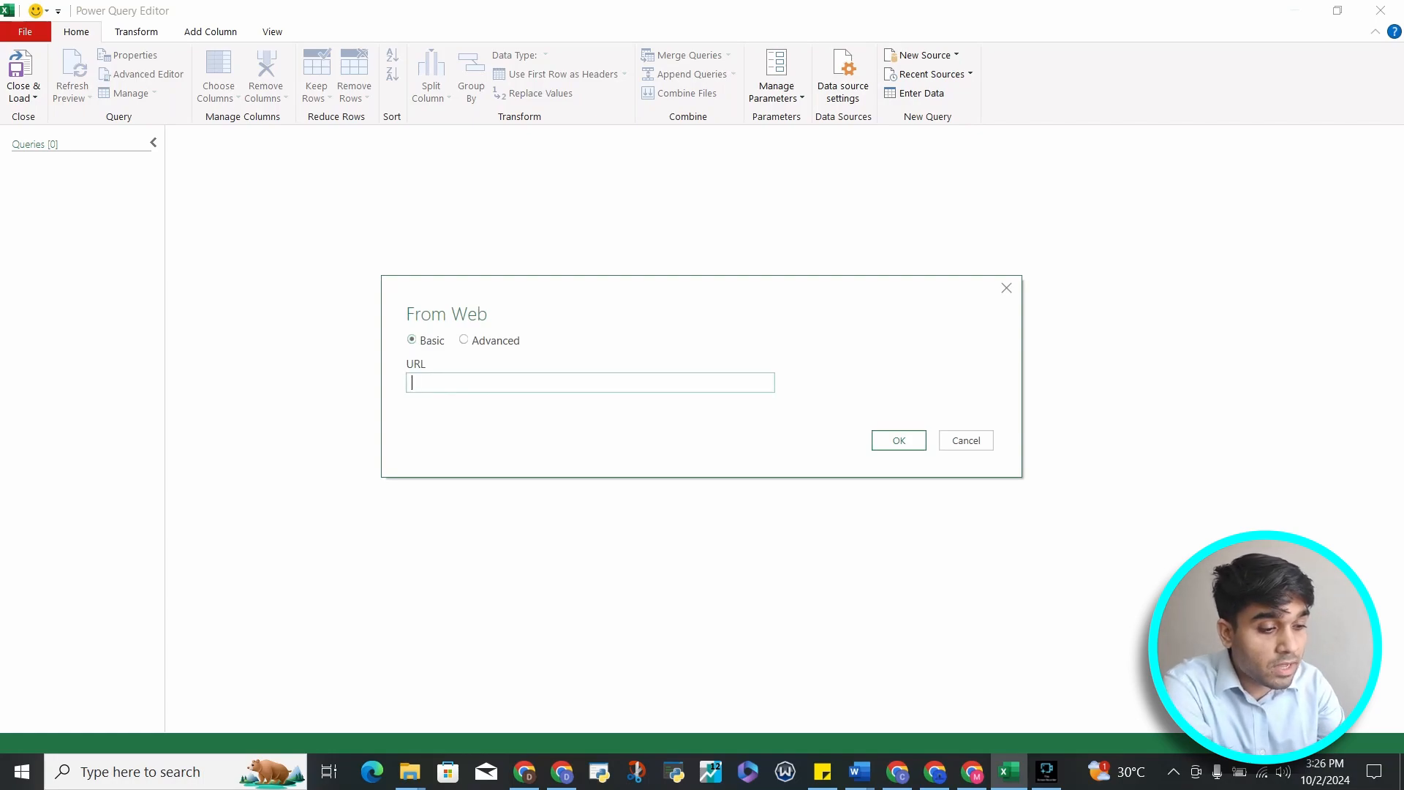
{"action": "key", "text": "ctrl+v"}
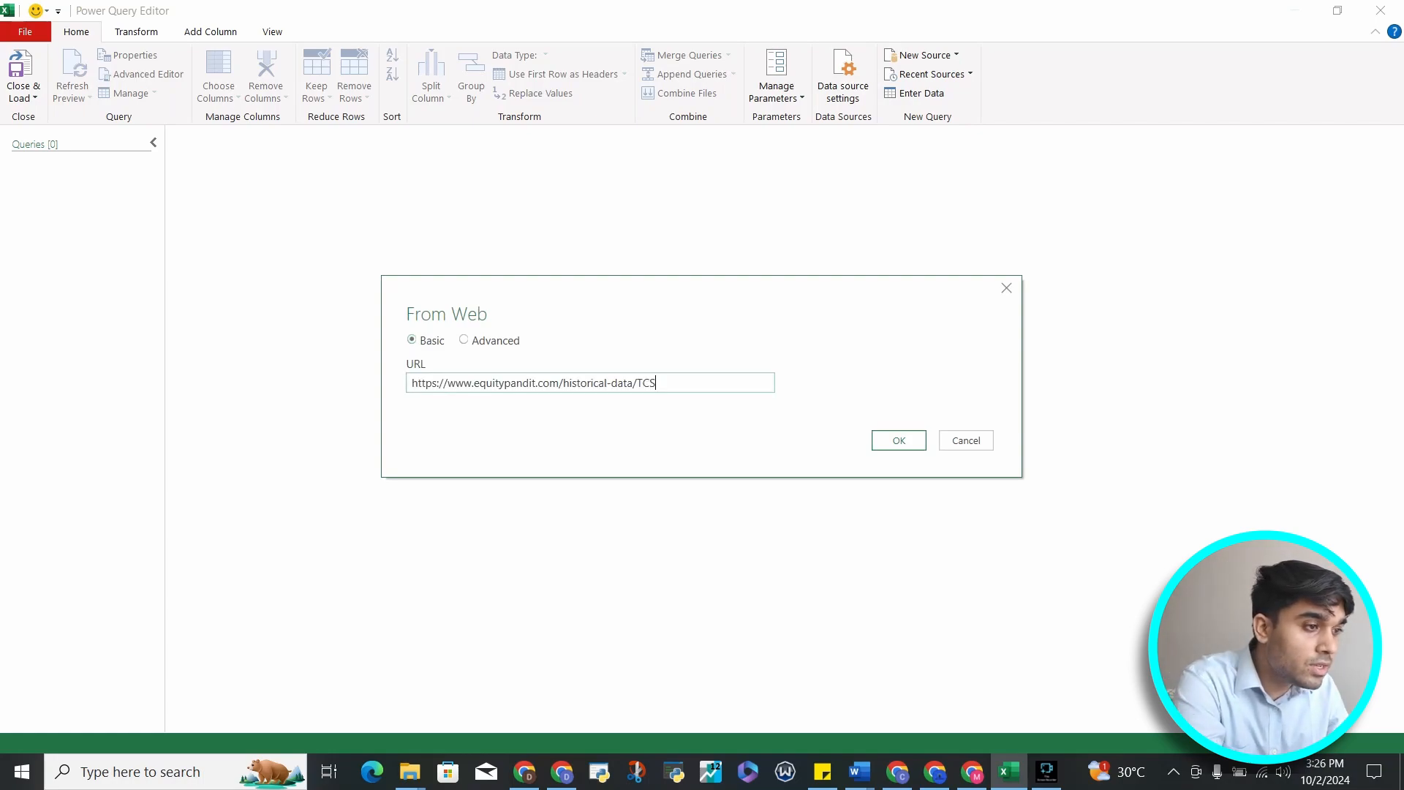
{"action": "key", "text": "Return"}
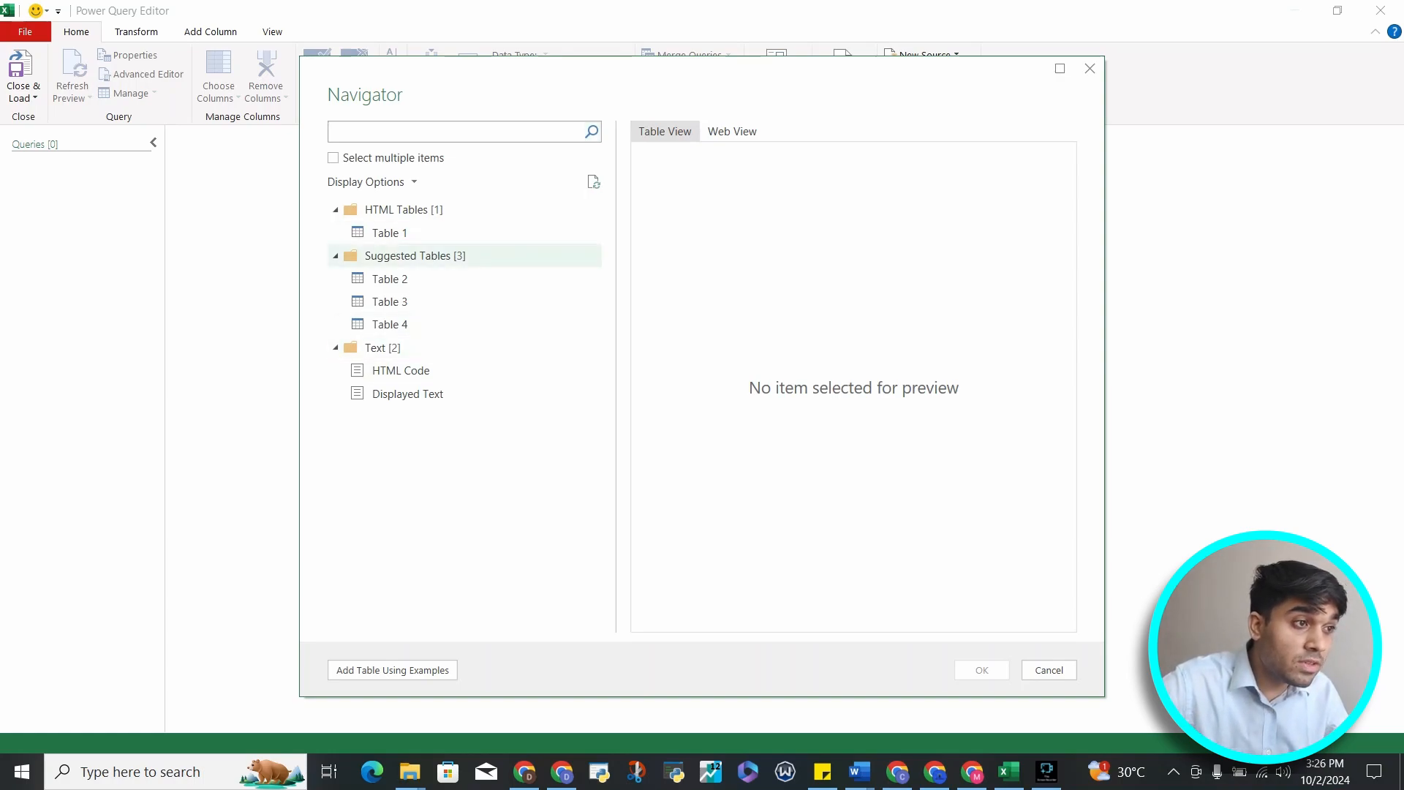
- Preview the source in Web View, widen the Navigator window and examine the TCS historical data through its last row
{"action": "left_click", "coordinate": [733, 131]}
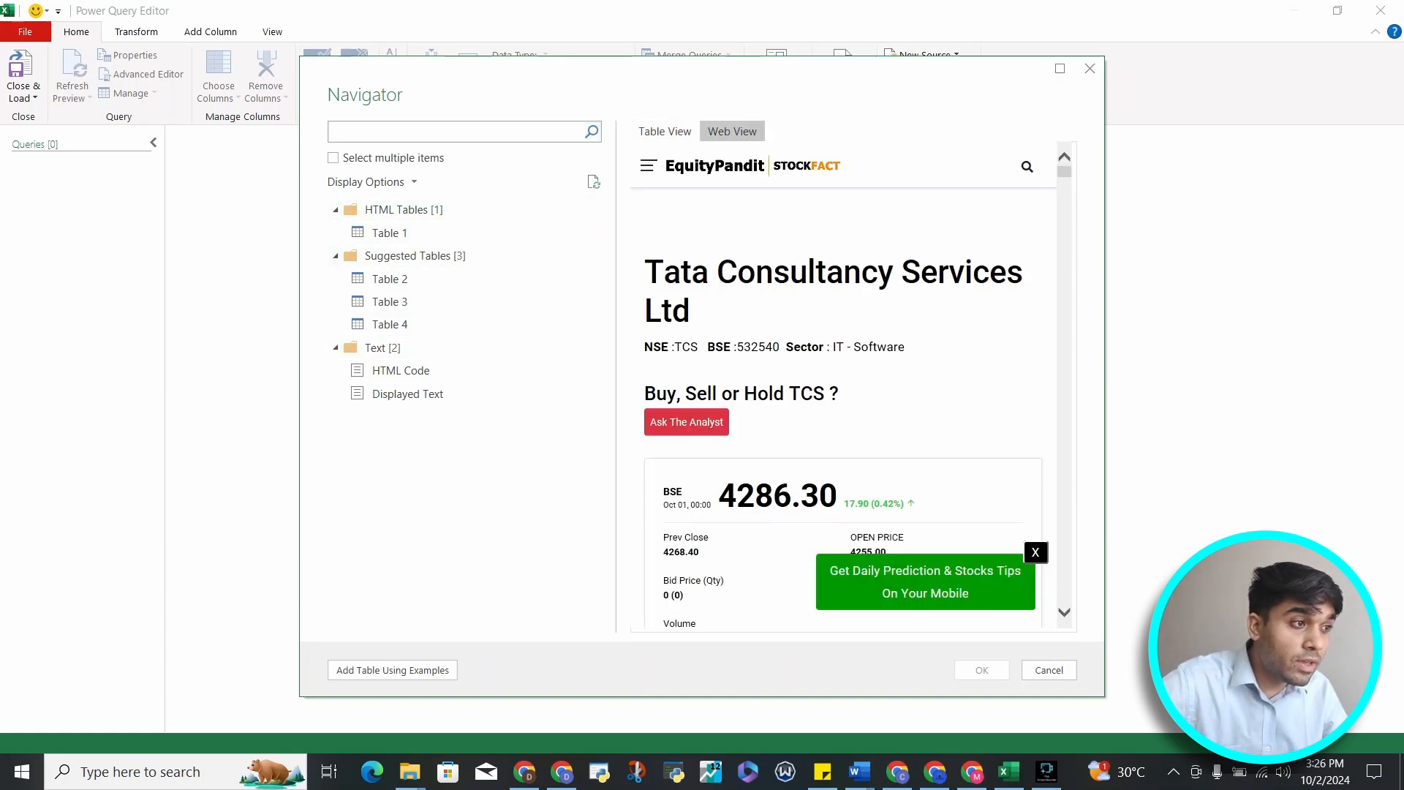
{"action": "left_click_drag", "start_coordinate": [1104, 208], "coordinate": [1373, 205]}
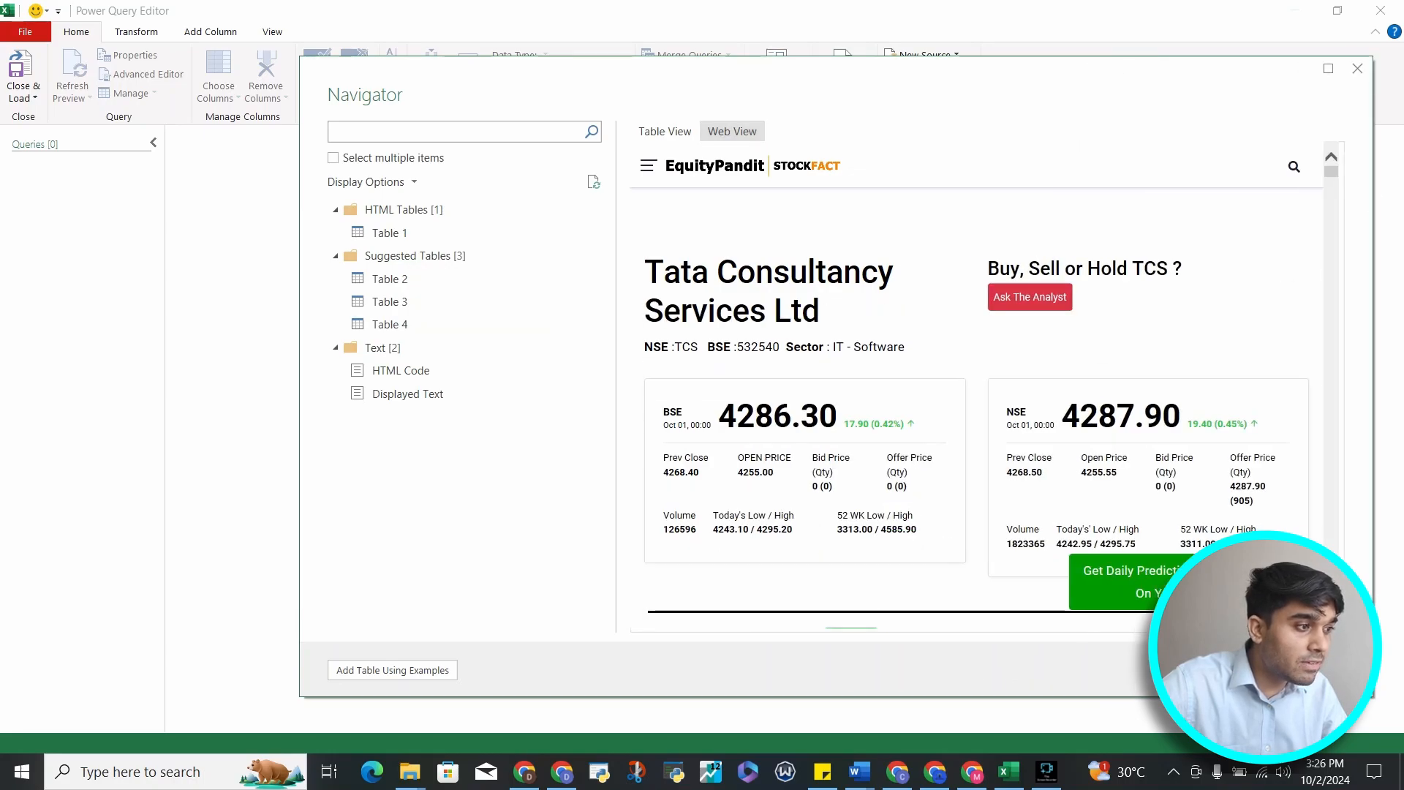
{"action": "scroll", "coordinate": [977, 402], "scroll_direction": "down", "scroll_amount": 3}
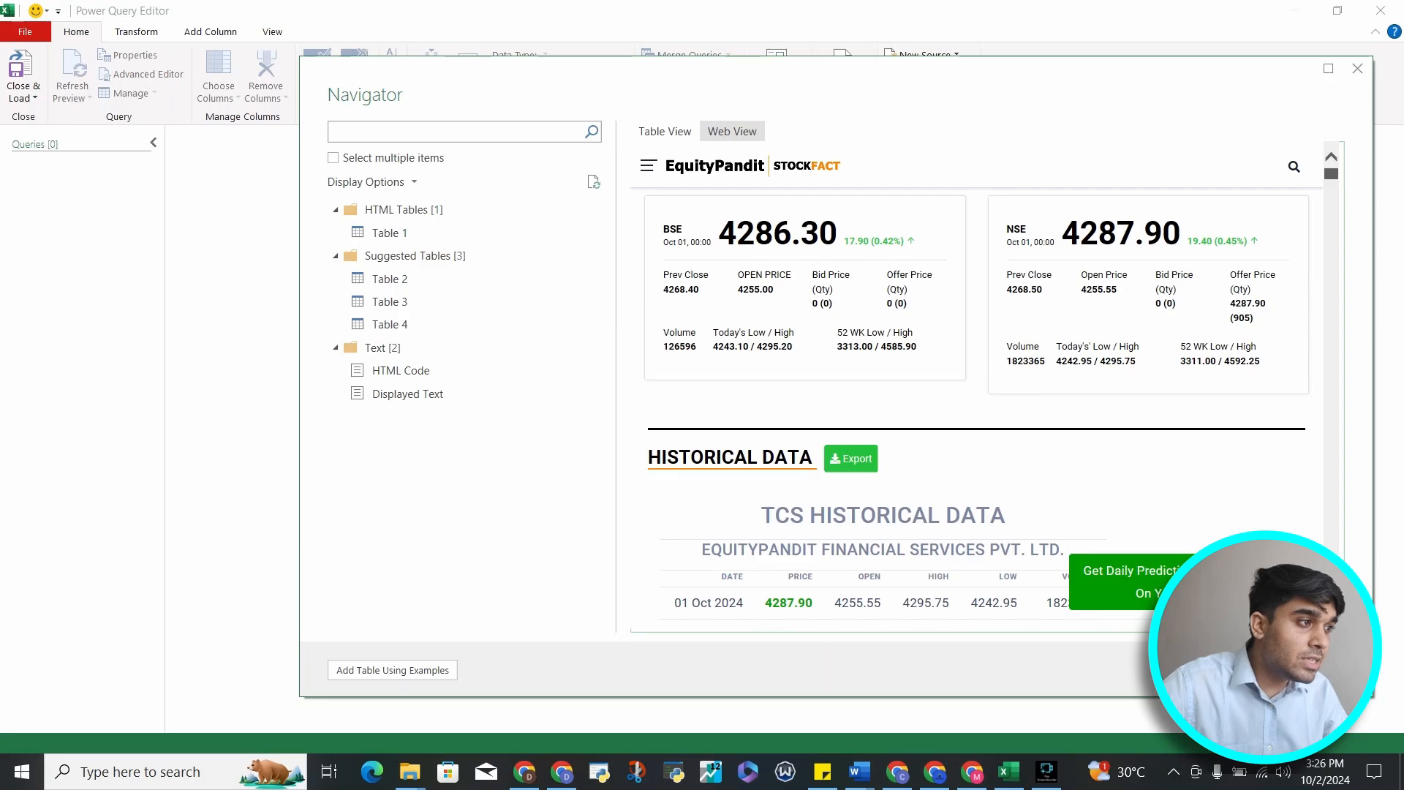
{"action": "left_click_drag", "start_coordinate": [1330, 173], "coordinate": [1328, 618]}
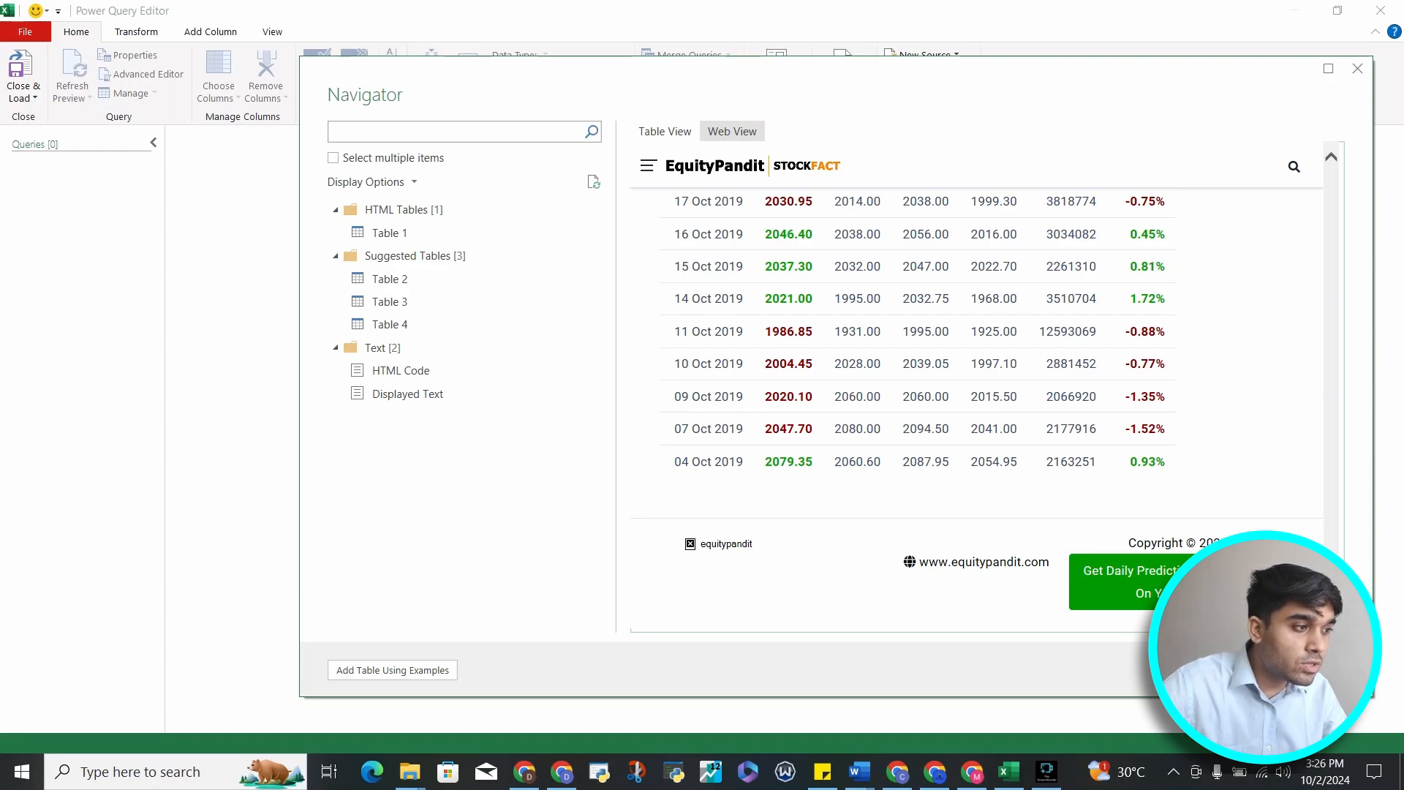
- Preview Table 1 of the web source in Table View, from its first row to the end of the preview
{"action": "left_click_drag", "start_coordinate": [1328, 618], "coordinate": [1329, 161]}
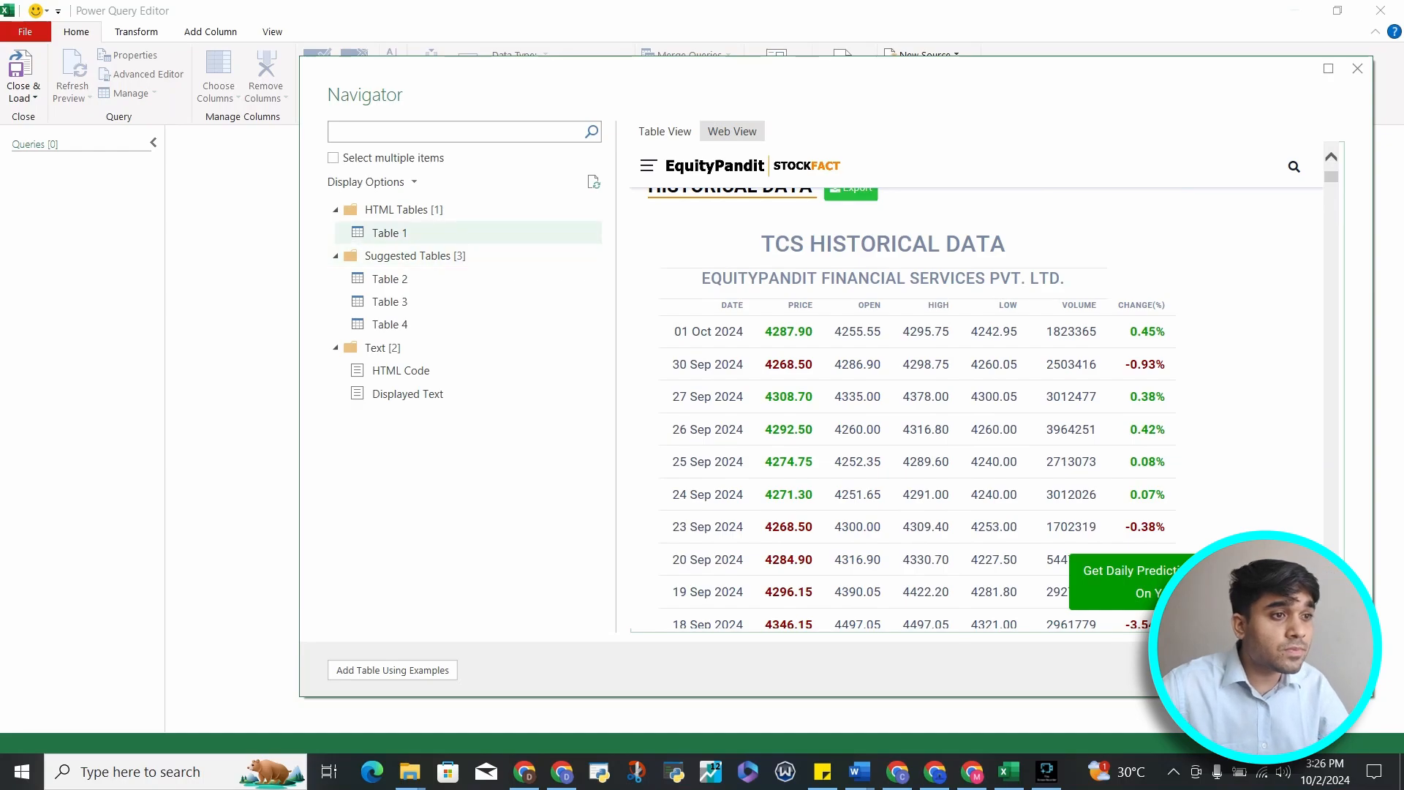
{"action": "left_click", "coordinate": [390, 232]}
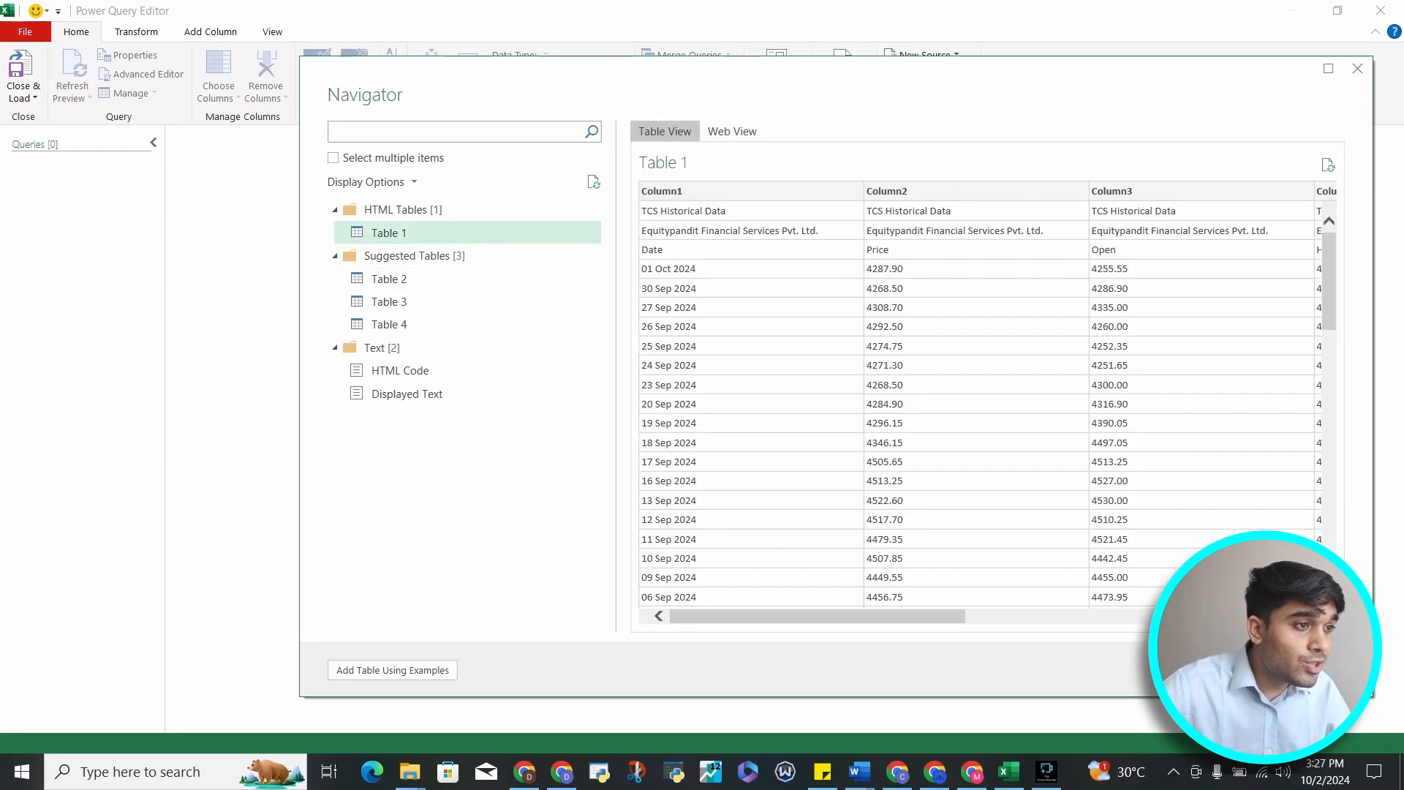
{"action": "scroll", "coordinate": [980, 406], "scroll_direction": "down", "scroll_amount": 5}
{"action": "scroll", "coordinate": [980, 405], "scroll_direction": "down", "scroll_amount": 10}
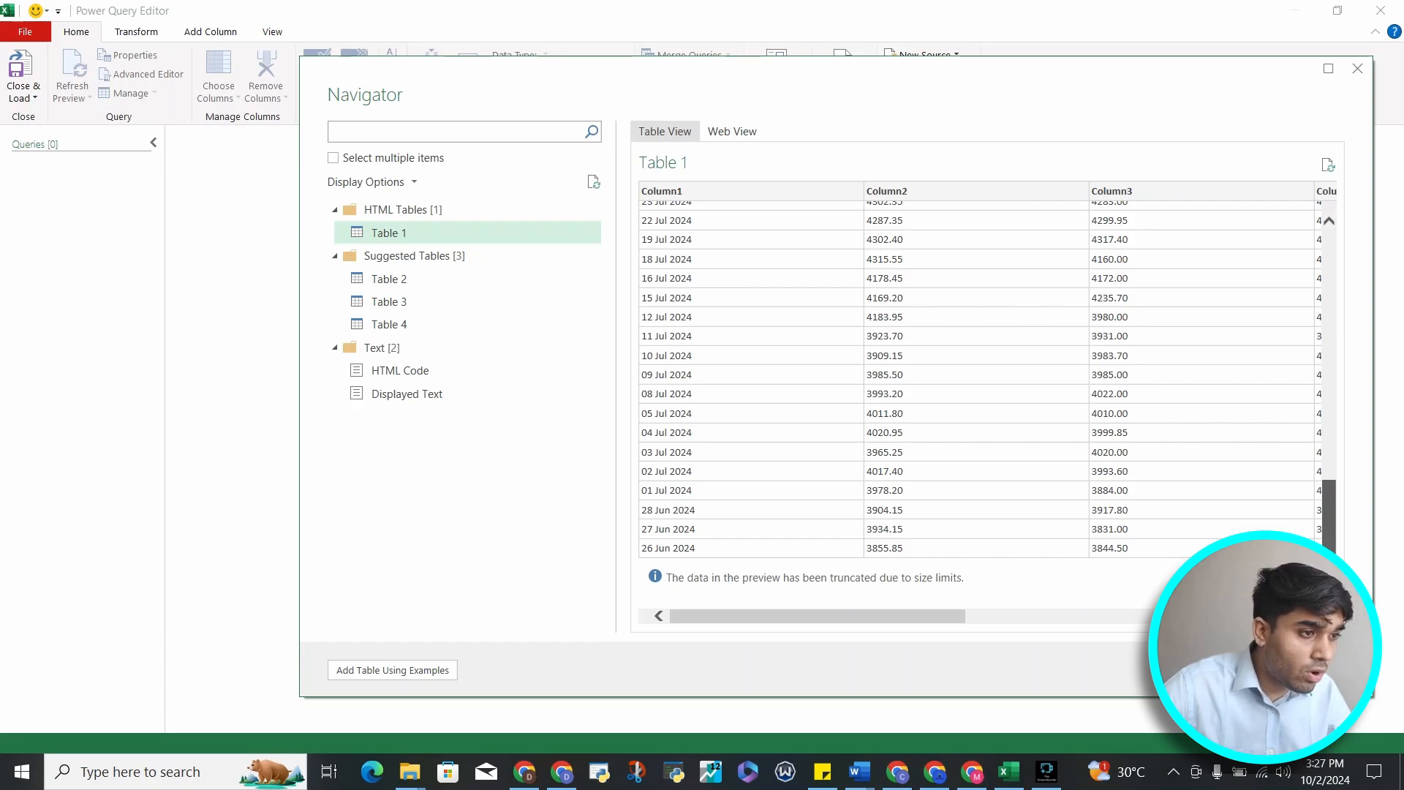
{"action": "scroll", "coordinate": [988, 402], "scroll_direction": "up", "scroll_amount": 15}
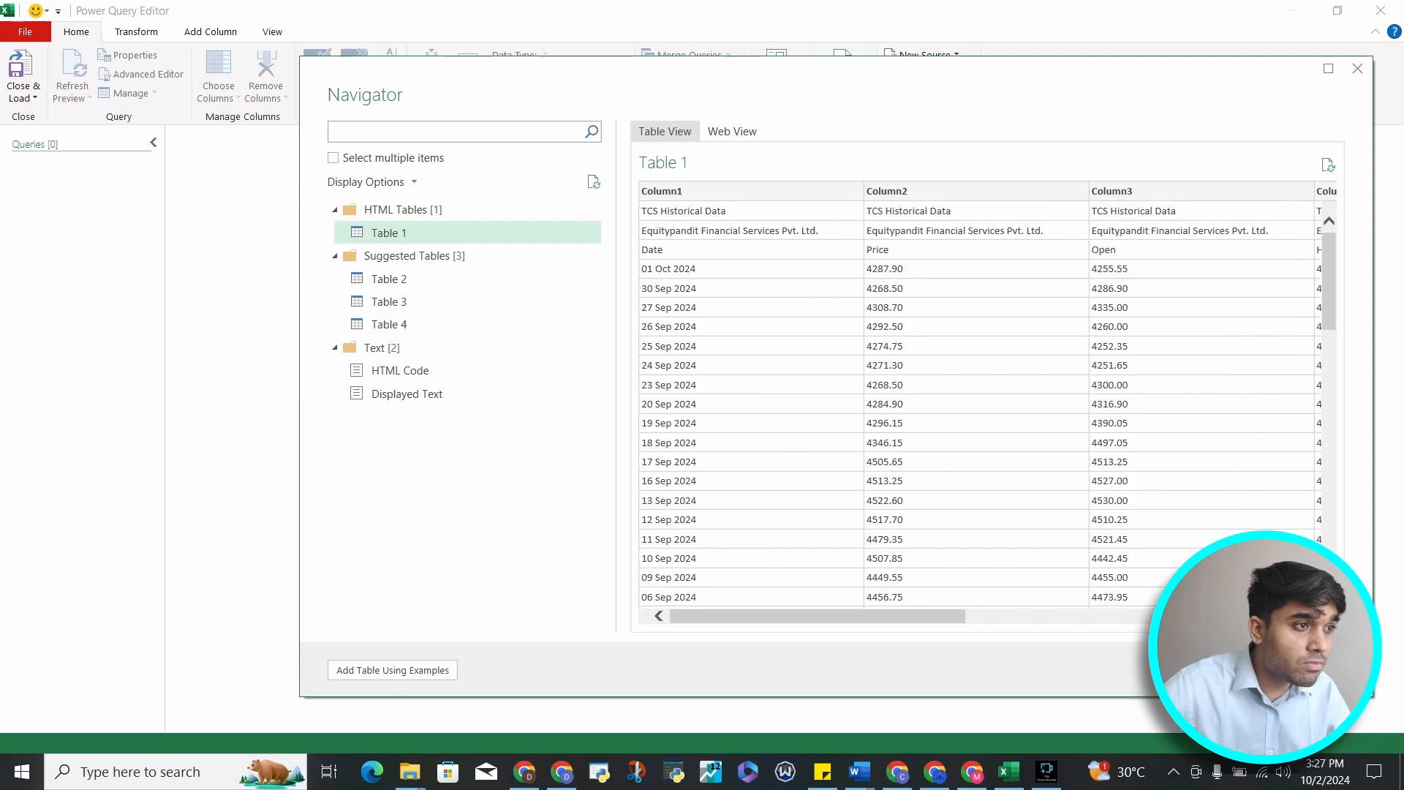
- Preview the suggested tables Table 2, Table 3 and Table 4 to compare their contents
{"action": "left_click", "coordinate": [453, 284]}
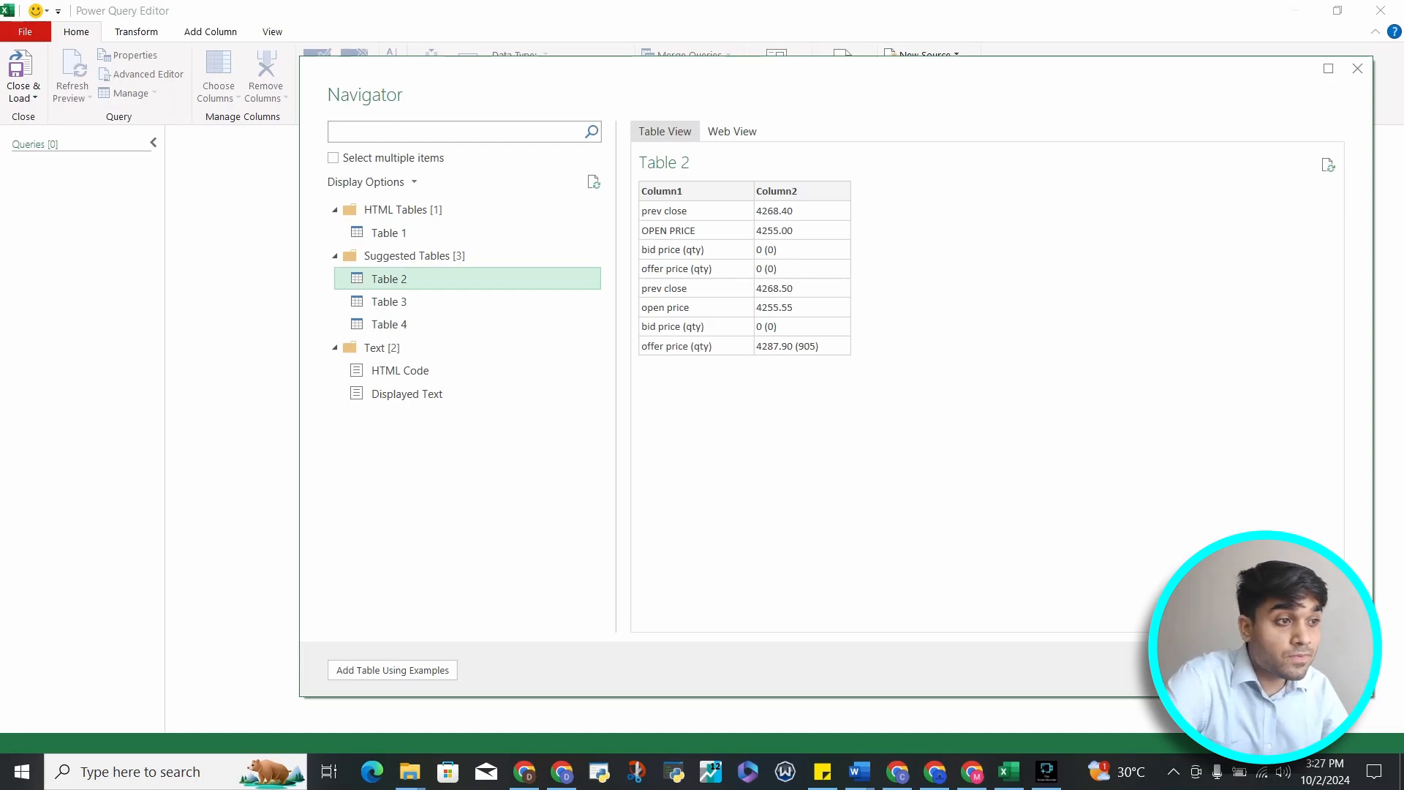
{"action": "left_click", "coordinate": [463, 301]}
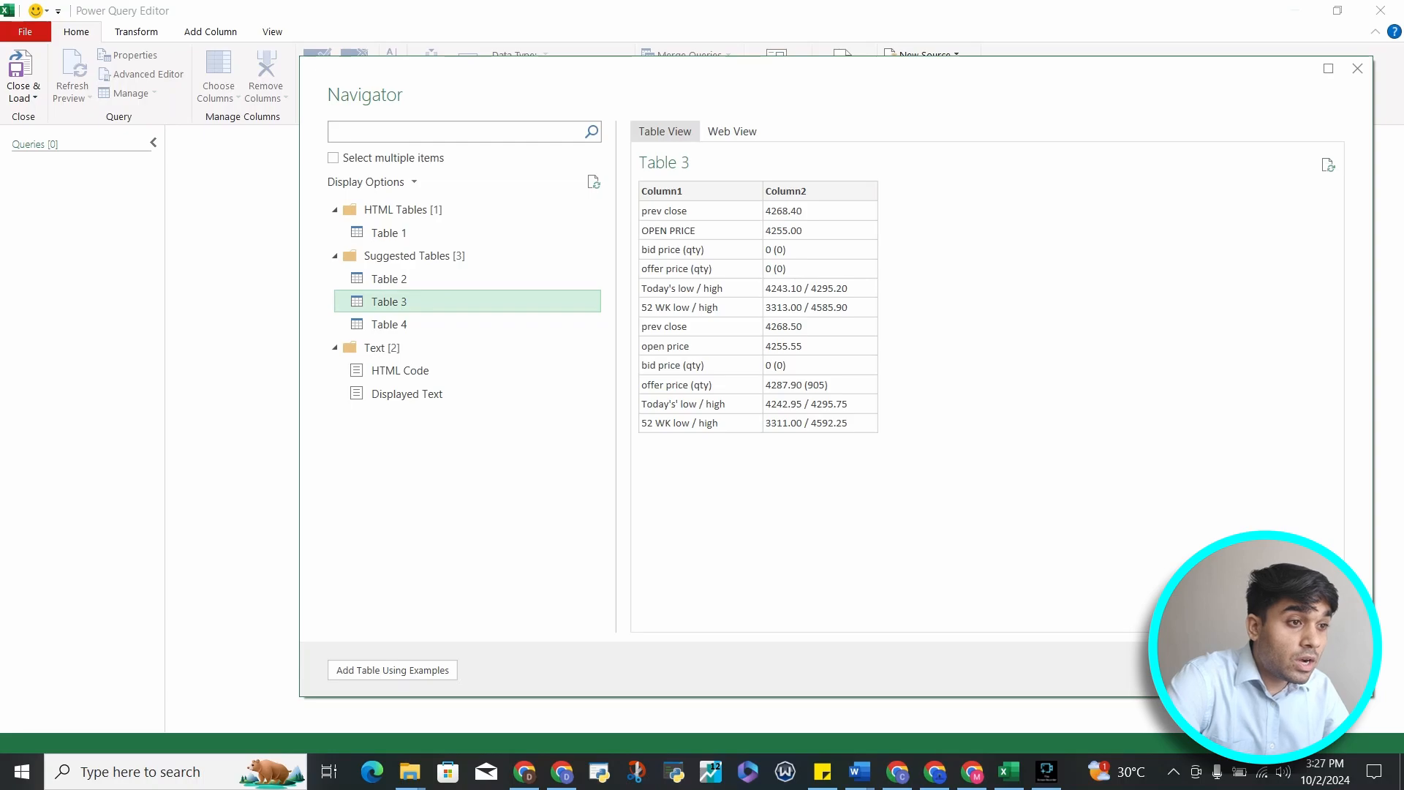
{"action": "left_click", "coordinate": [462, 324]}
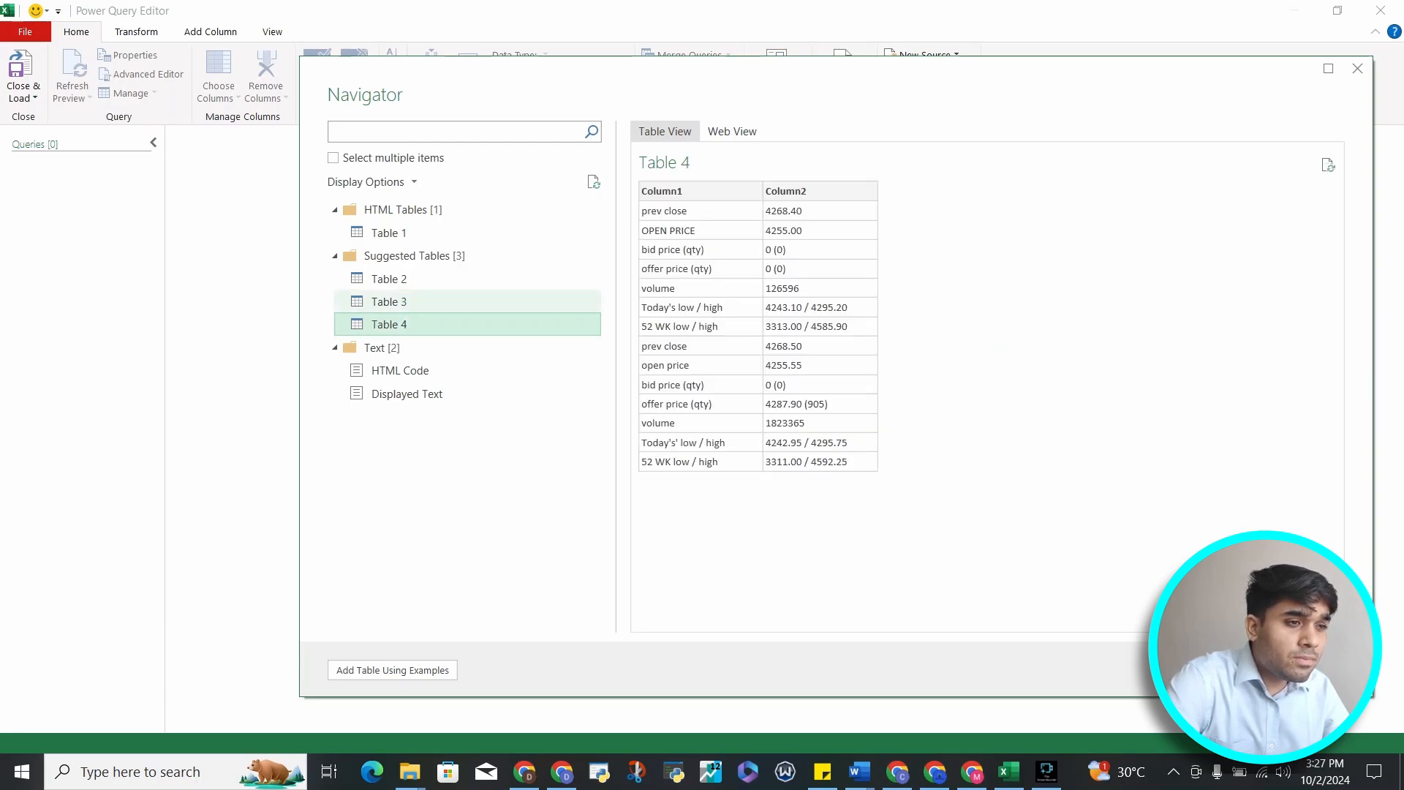
{"action": "left_click", "coordinate": [462, 302]}
{"action": "left_click", "coordinate": [410, 278]}
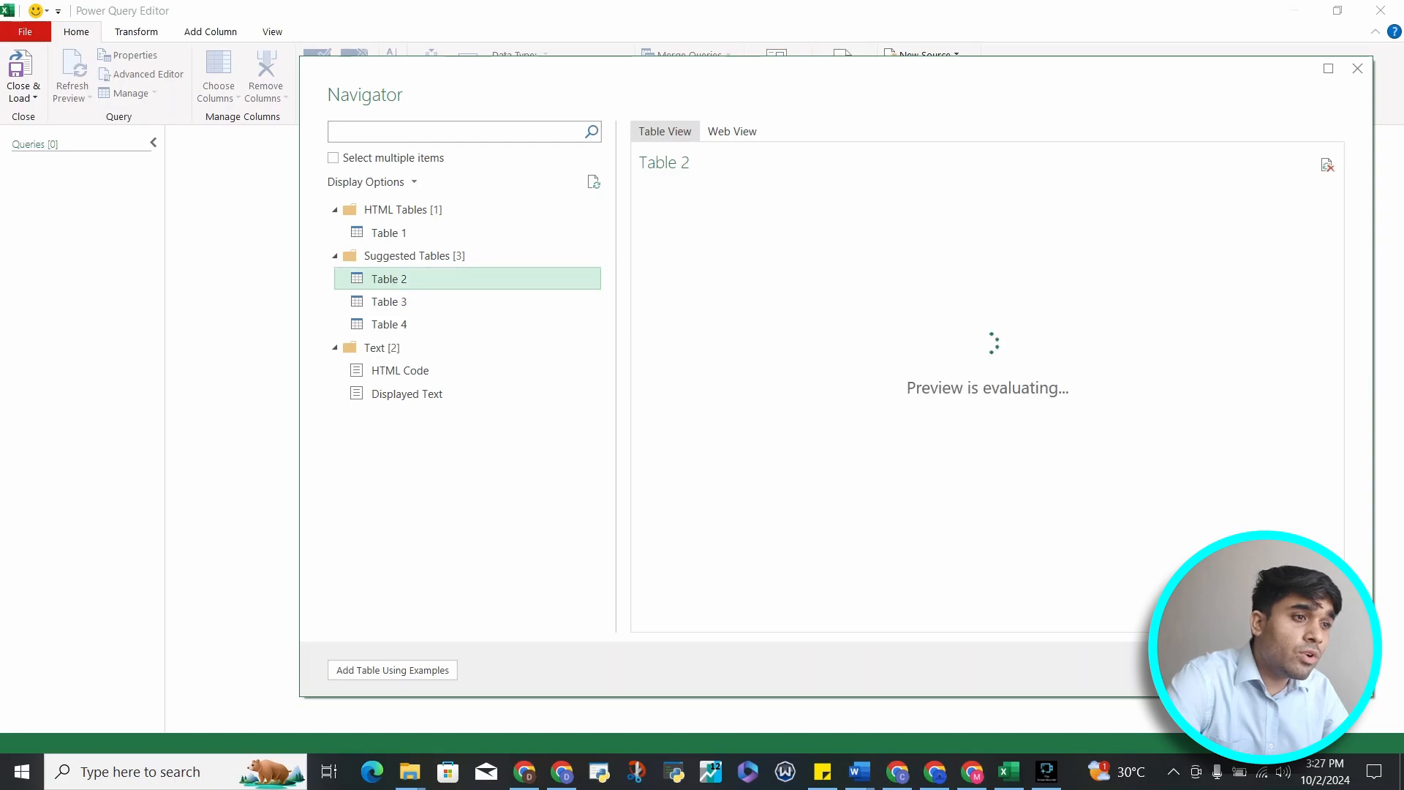
- Choose Table 1 as the source table and bring it into the Power Query Editor for transformation
{"action": "left_click", "coordinate": [410, 232]}
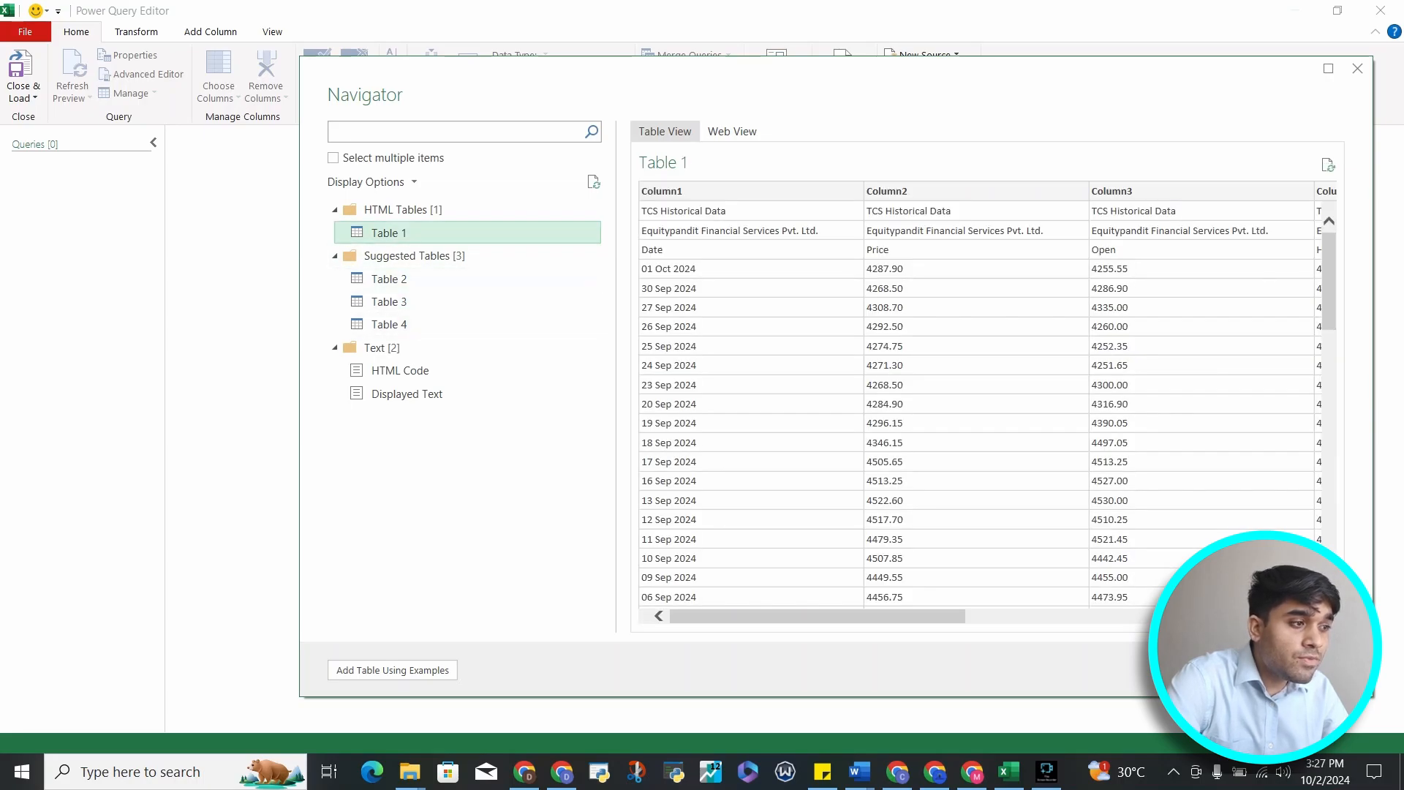
{"action": "scroll", "coordinate": [987, 402], "scroll_direction": "down", "scroll_amount": 20}
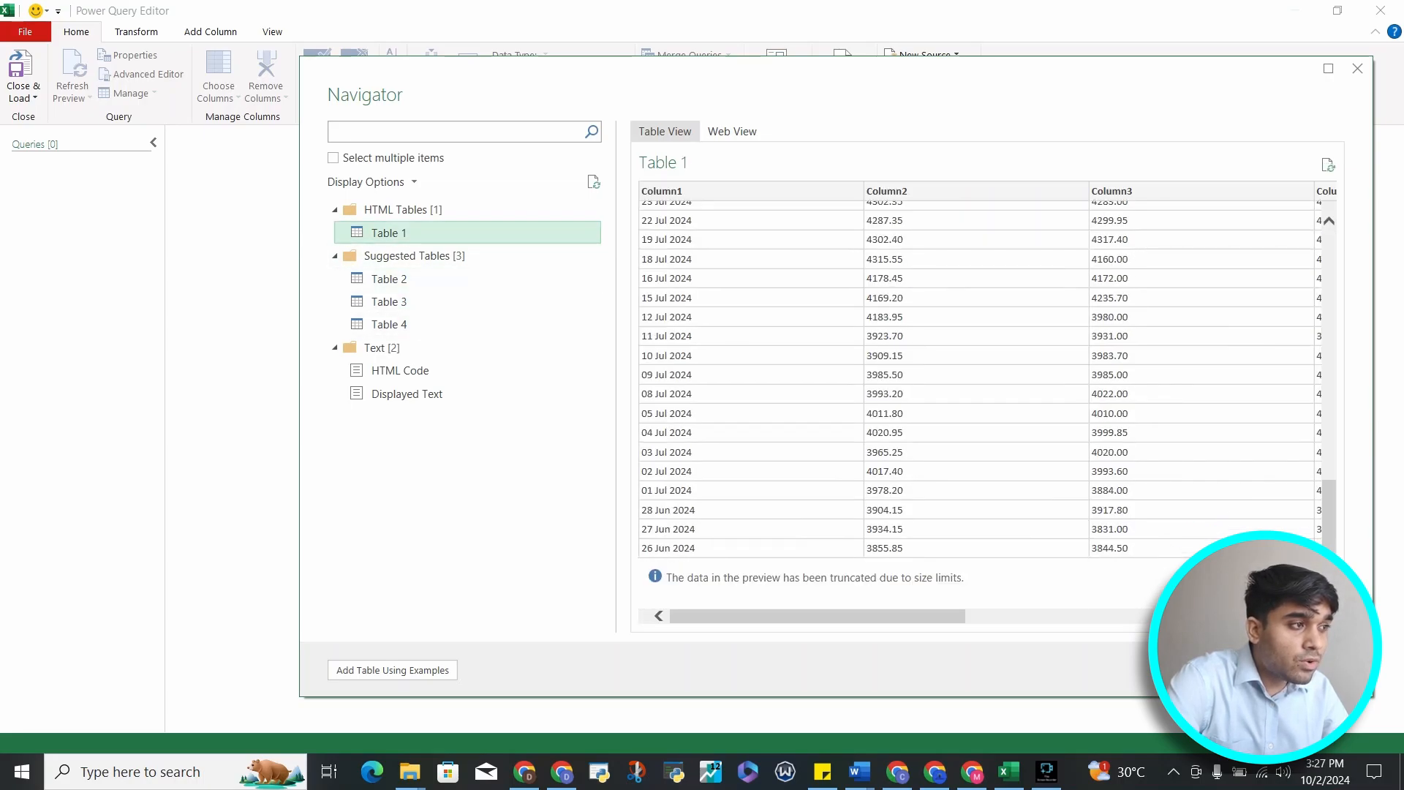
{"action": "mouse_move", "coordinate": [817, 616]}
{"action": "left_mouse_down"}
{"action": "mouse_move", "coordinate": [1141, 615]}
{"action": "mouse_move", "coordinate": [810, 616]}
{"action": "left_mouse_up"}
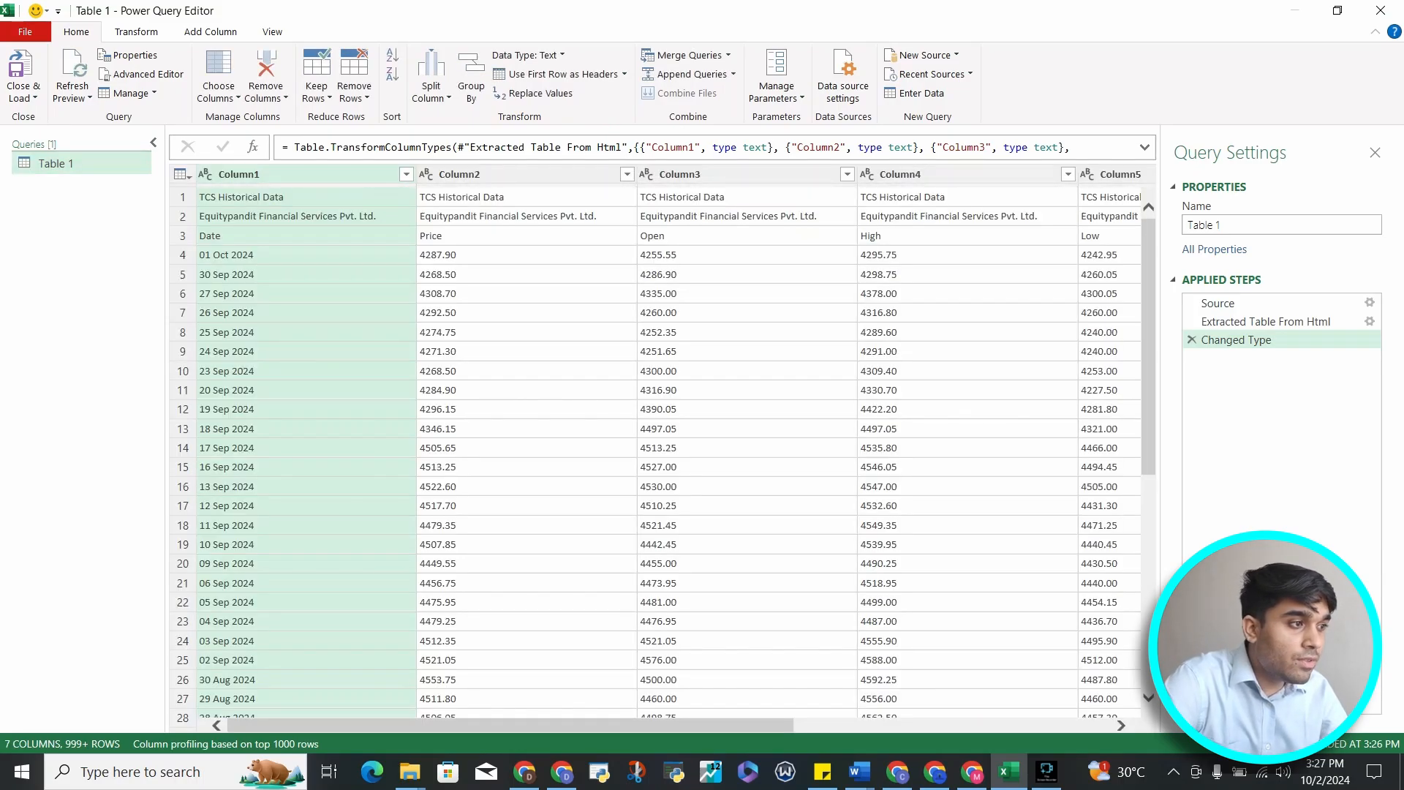
- Review the results of the applied steps Source, Extracted Table From Html and Changed Type, including the page's HTML code
{"action": "left_click", "coordinate": [1229, 303]}
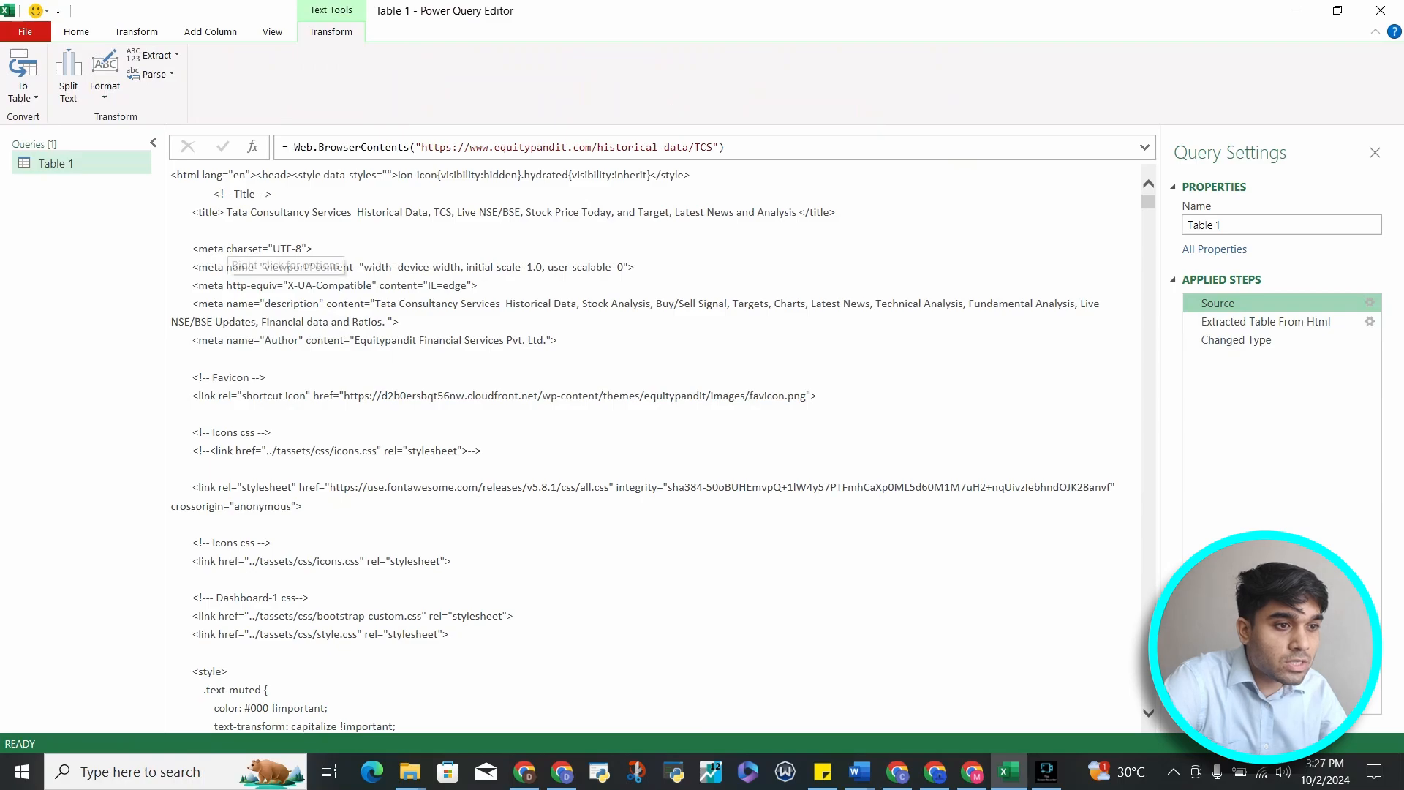
{"action": "scroll", "coordinate": [293, 278], "scroll_direction": "down", "scroll_amount": 15}
{"action": "scroll", "coordinate": [655, 446], "scroll_direction": "down", "scroll_amount": 15}
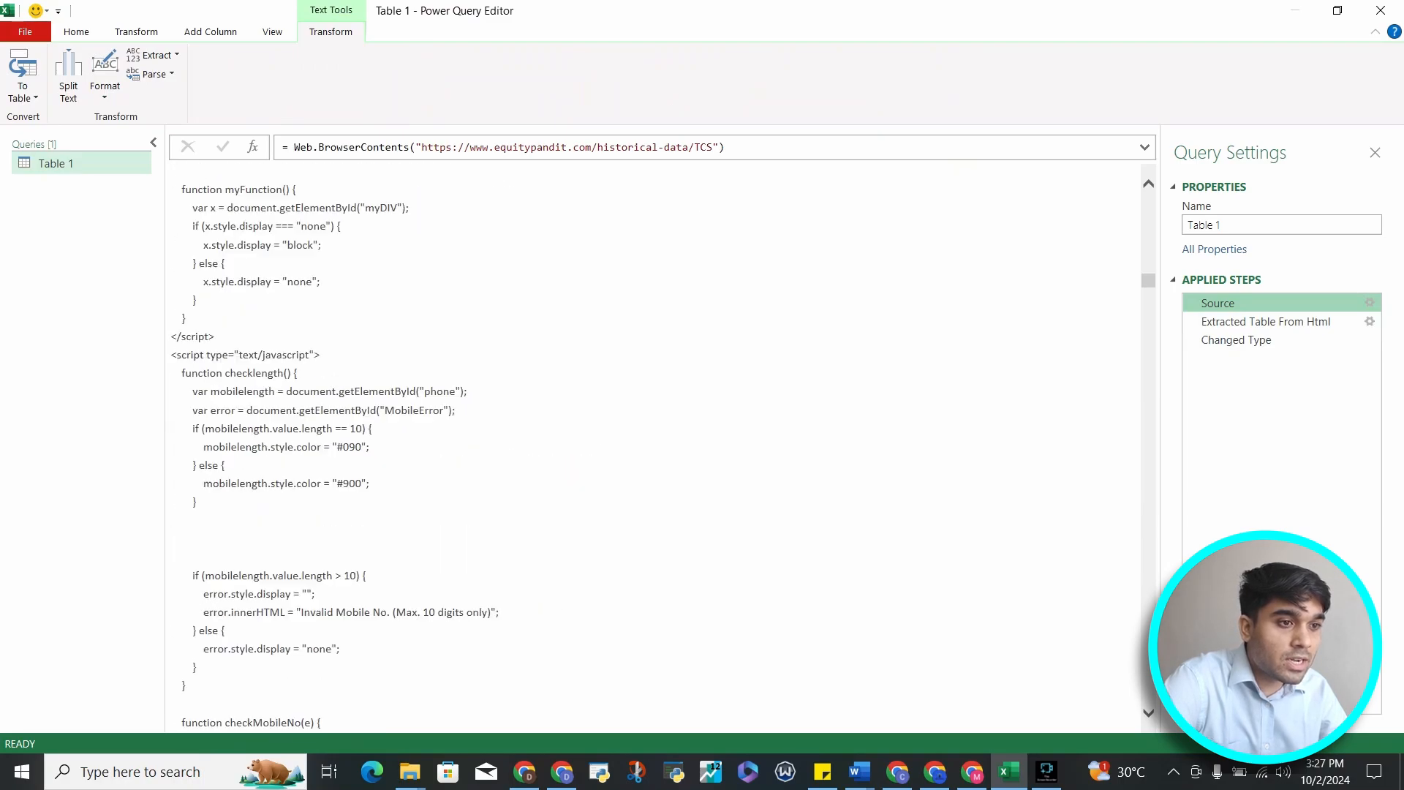
{"action": "scroll", "coordinate": [655, 446], "scroll_direction": "up", "scroll_amount": 20}
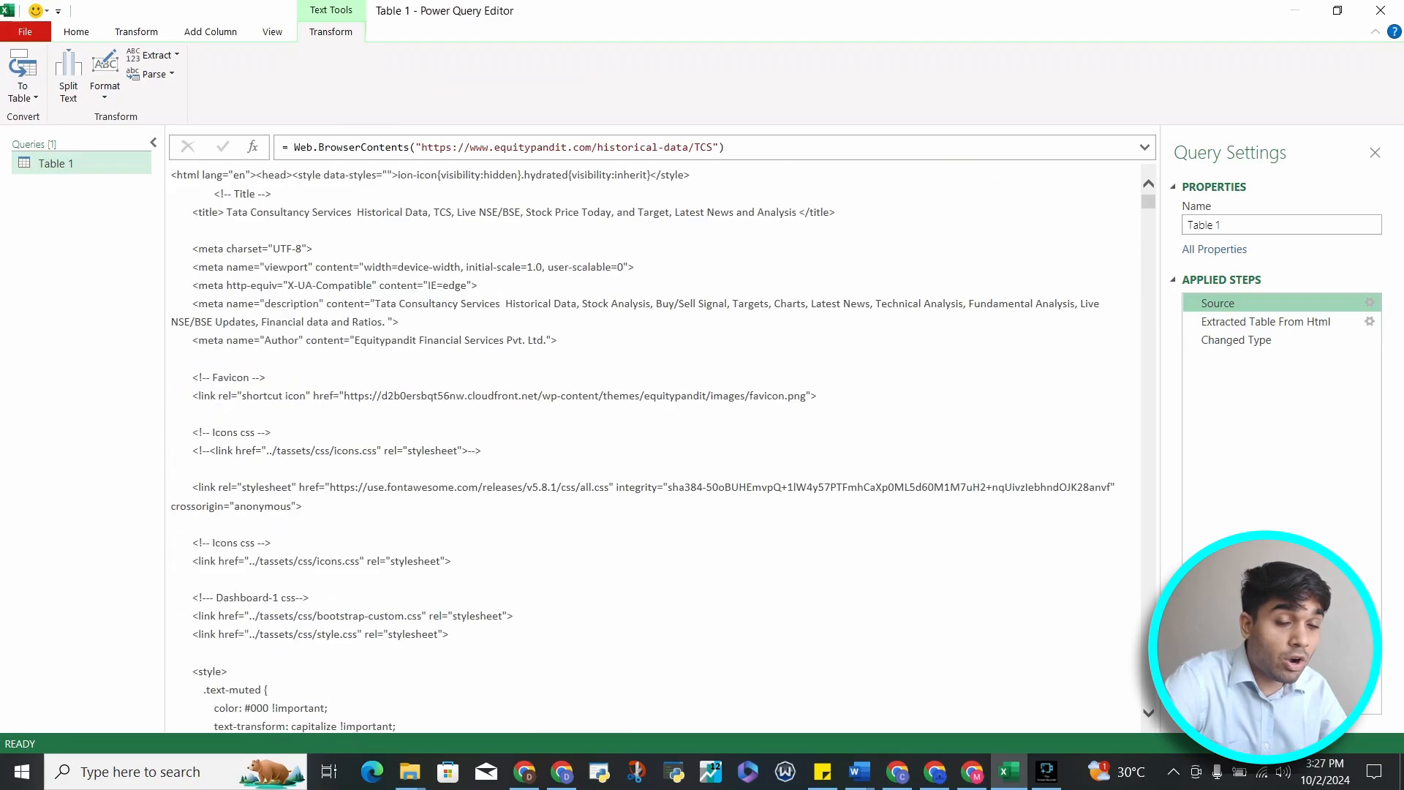
{"action": "left_click", "coordinate": [1258, 322]}
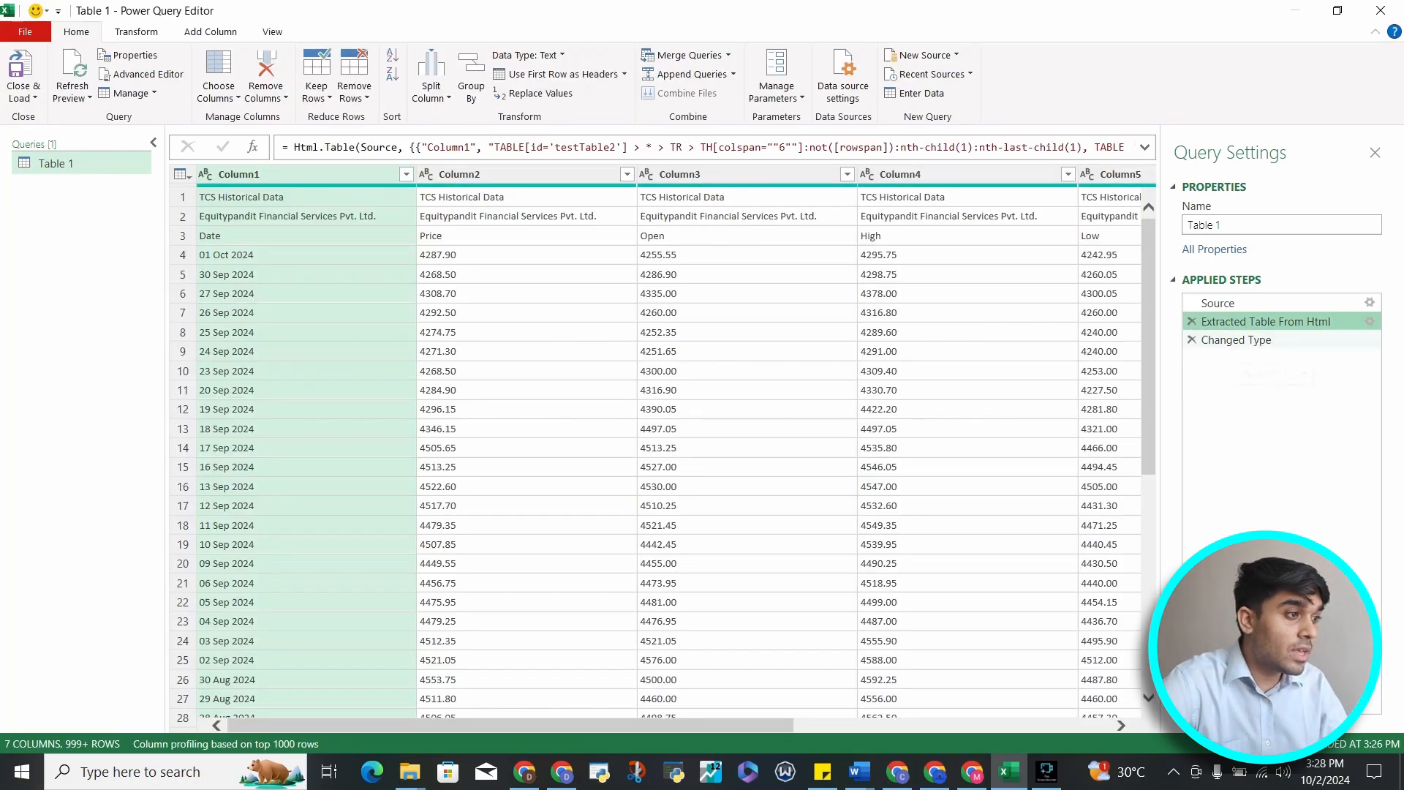
{"action": "left_click", "coordinate": [1238, 340]}
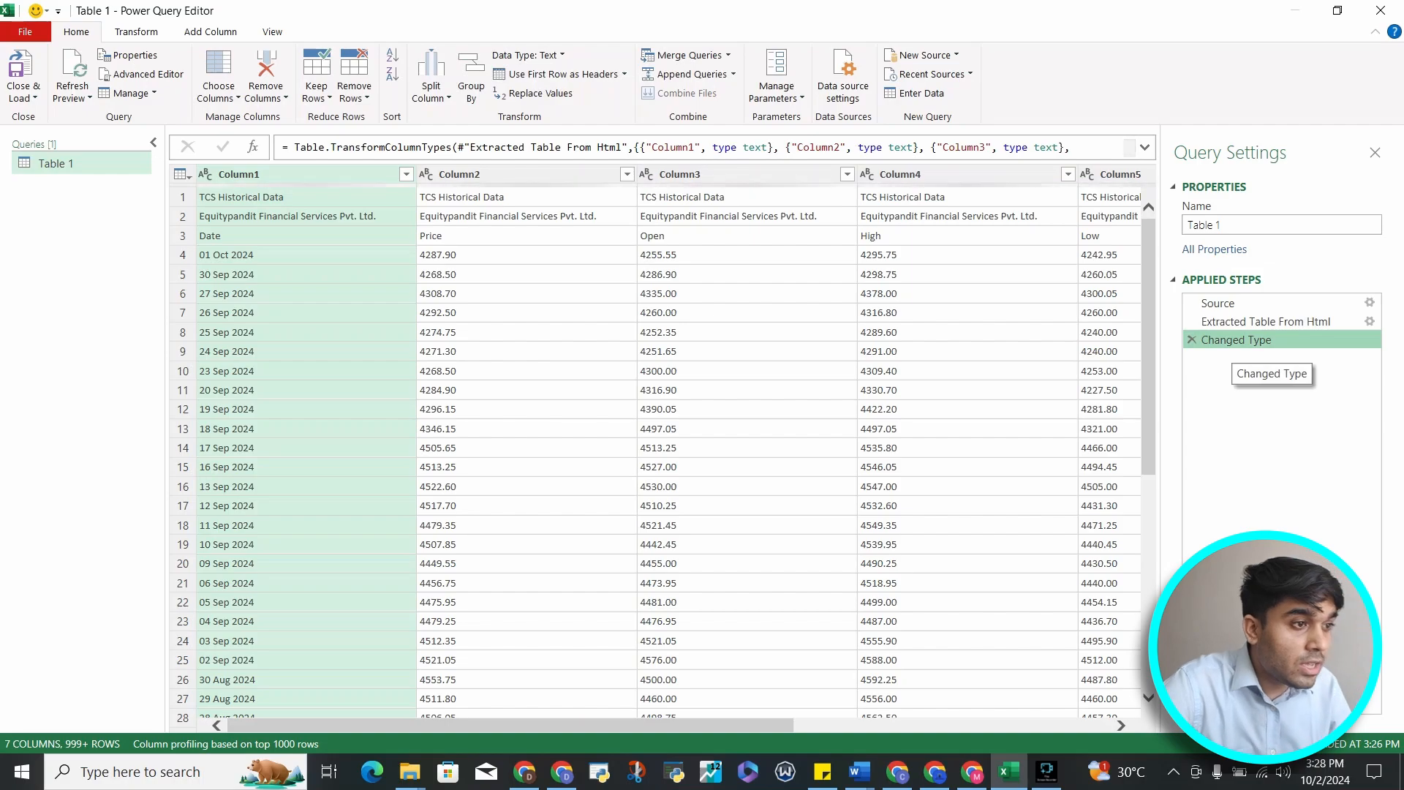
{"action": "left_click", "coordinate": [1258, 323]}
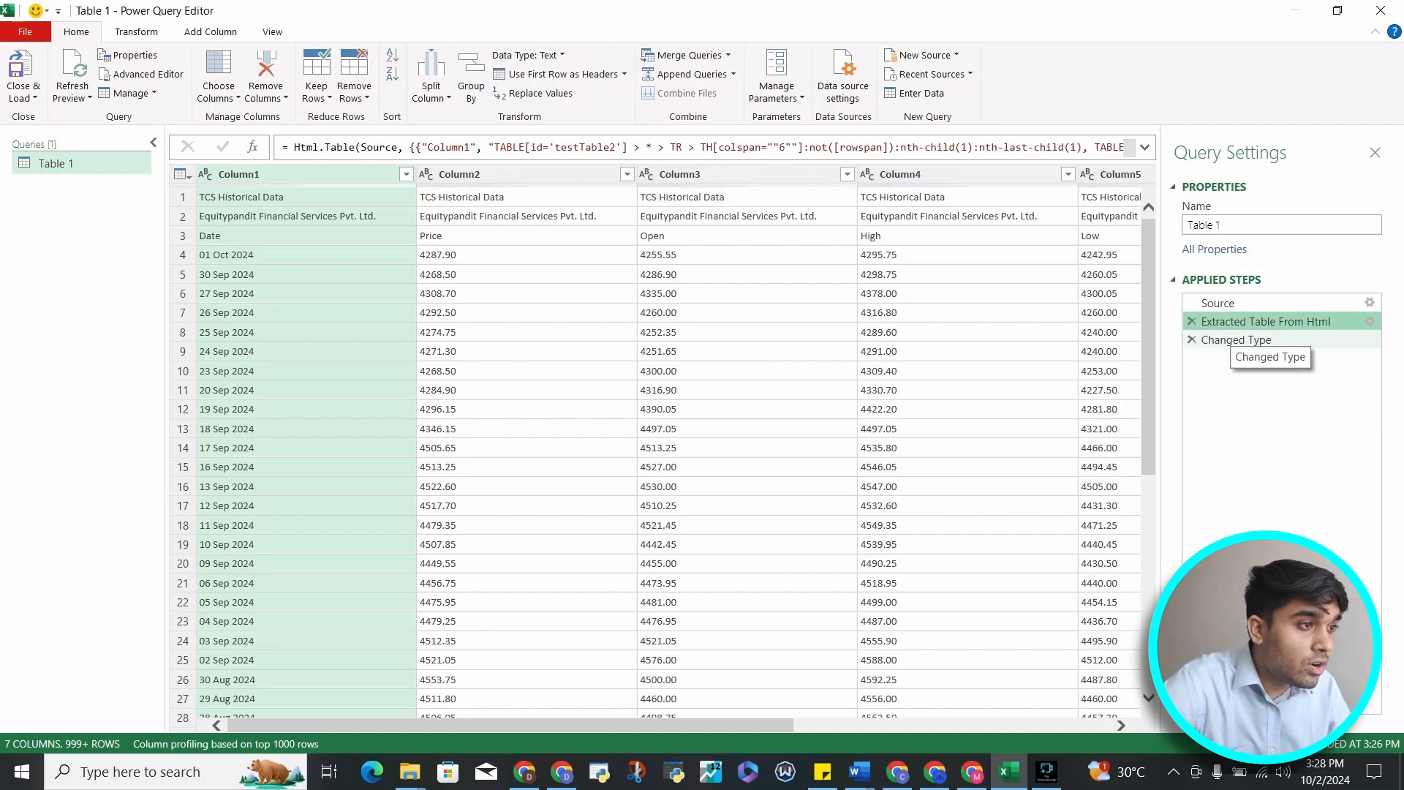
{"action": "left_click", "coordinate": [1237, 340]}
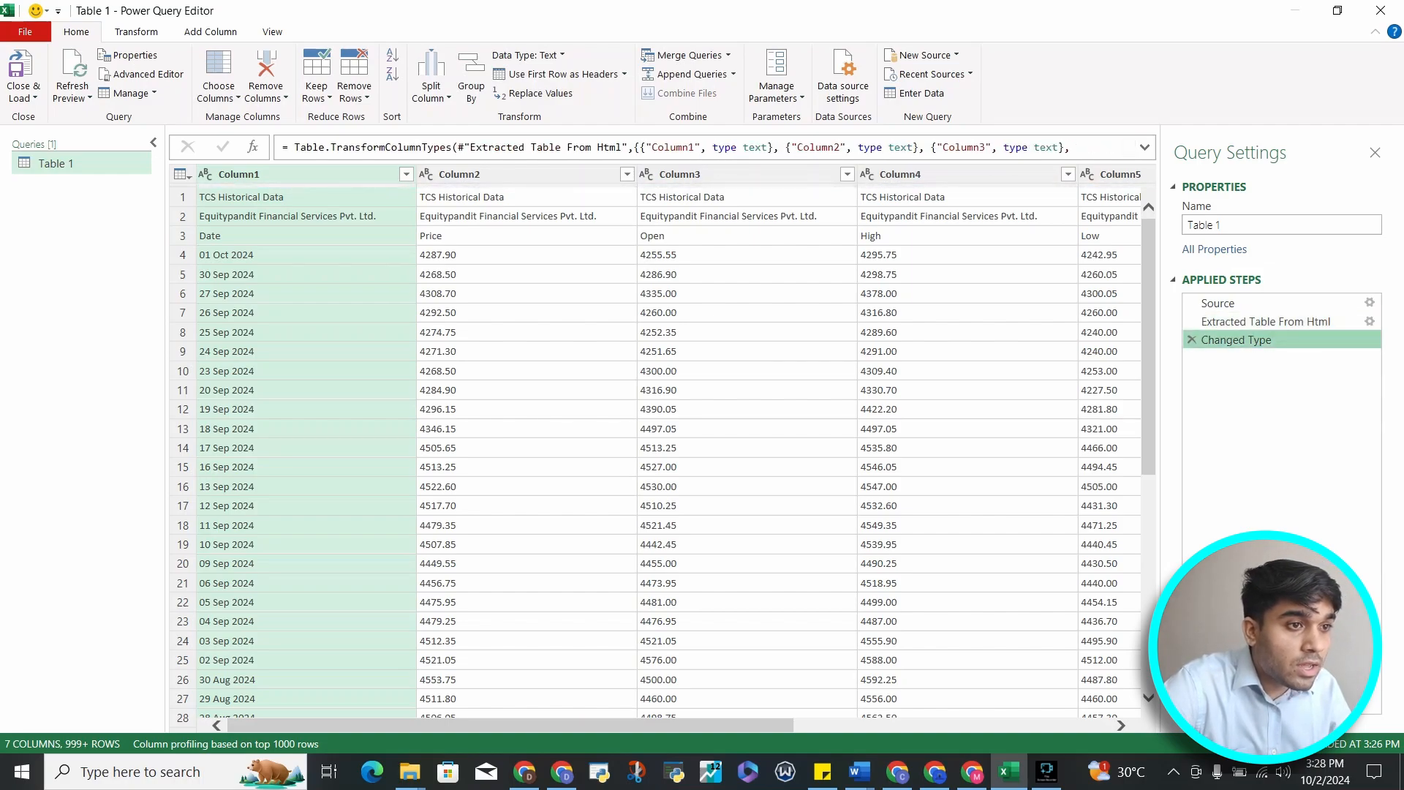
- Inspect row 2 and look through the extracted rows down to about row 750, returning to the first row
{"action": "left_click", "coordinate": [182, 216]}
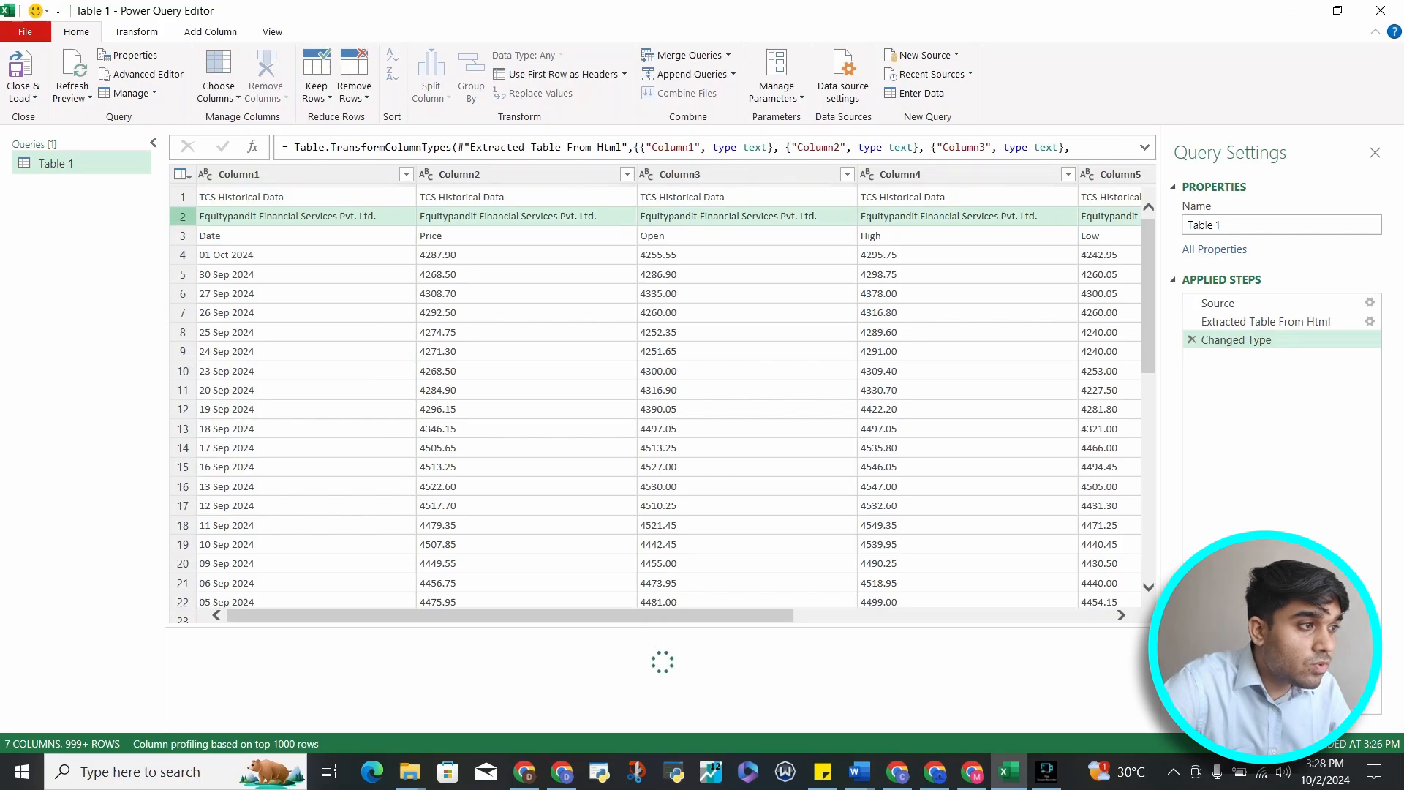
{"action": "scroll", "coordinate": [658, 402], "scroll_direction": "down", "scroll_amount": 20}
{"action": "scroll", "coordinate": [658, 395], "scroll_direction": "down", "scroll_amount": 20}
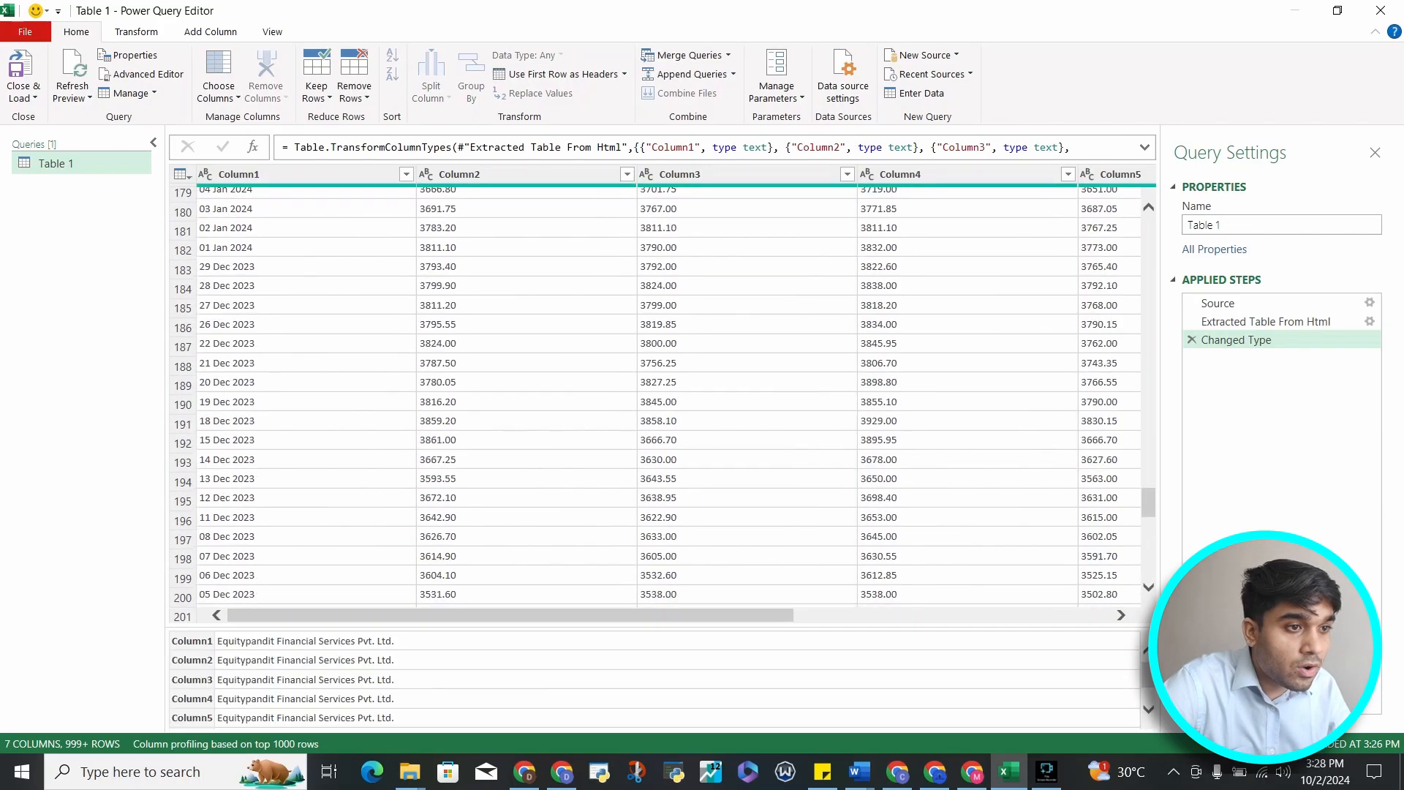
{"action": "scroll", "coordinate": [659, 395], "scroll_direction": "down", "scroll_amount": 20}
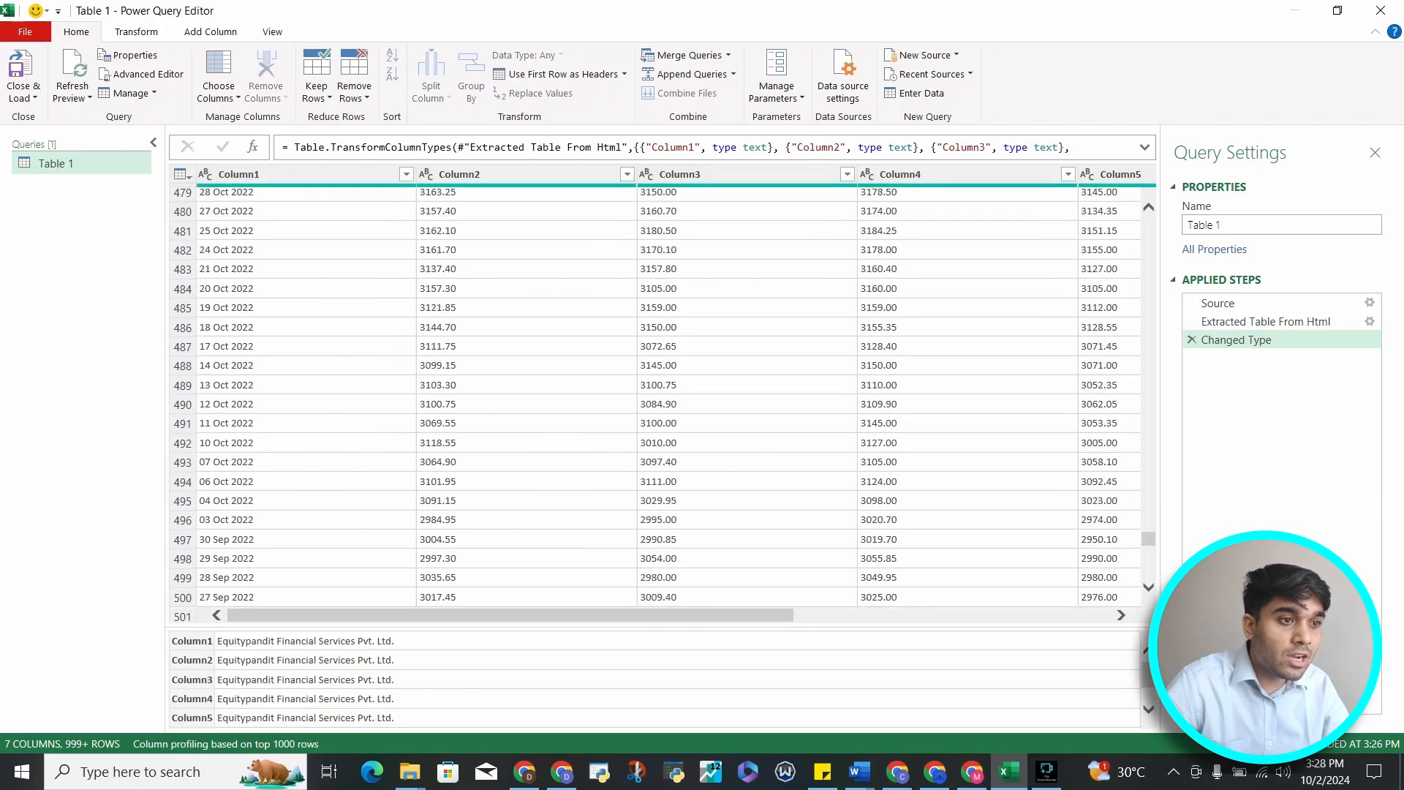
{"action": "scroll", "coordinate": [658, 395], "scroll_direction": "down", "scroll_amount": 20}
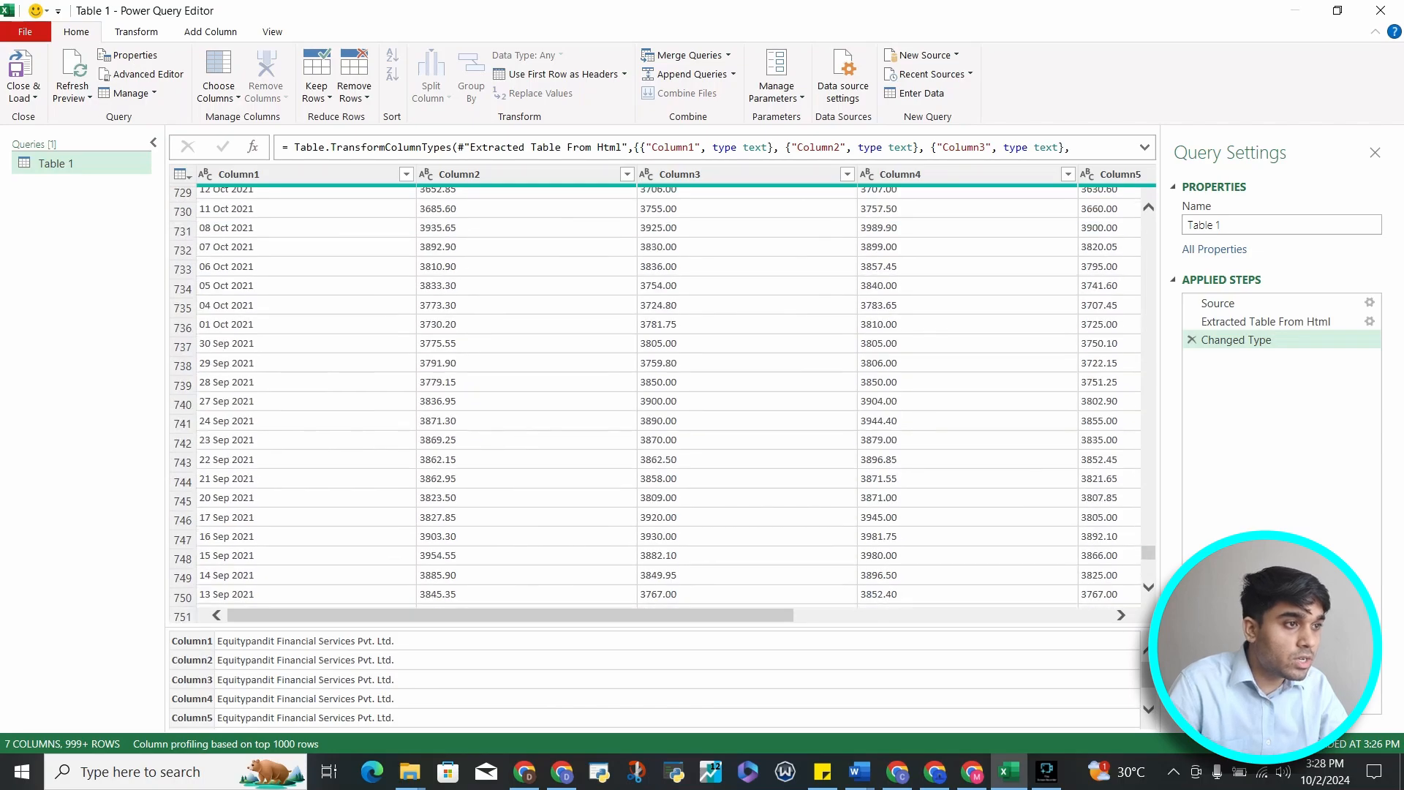
{"action": "scroll", "coordinate": [658, 395], "scroll_direction": "up", "scroll_amount": 20}
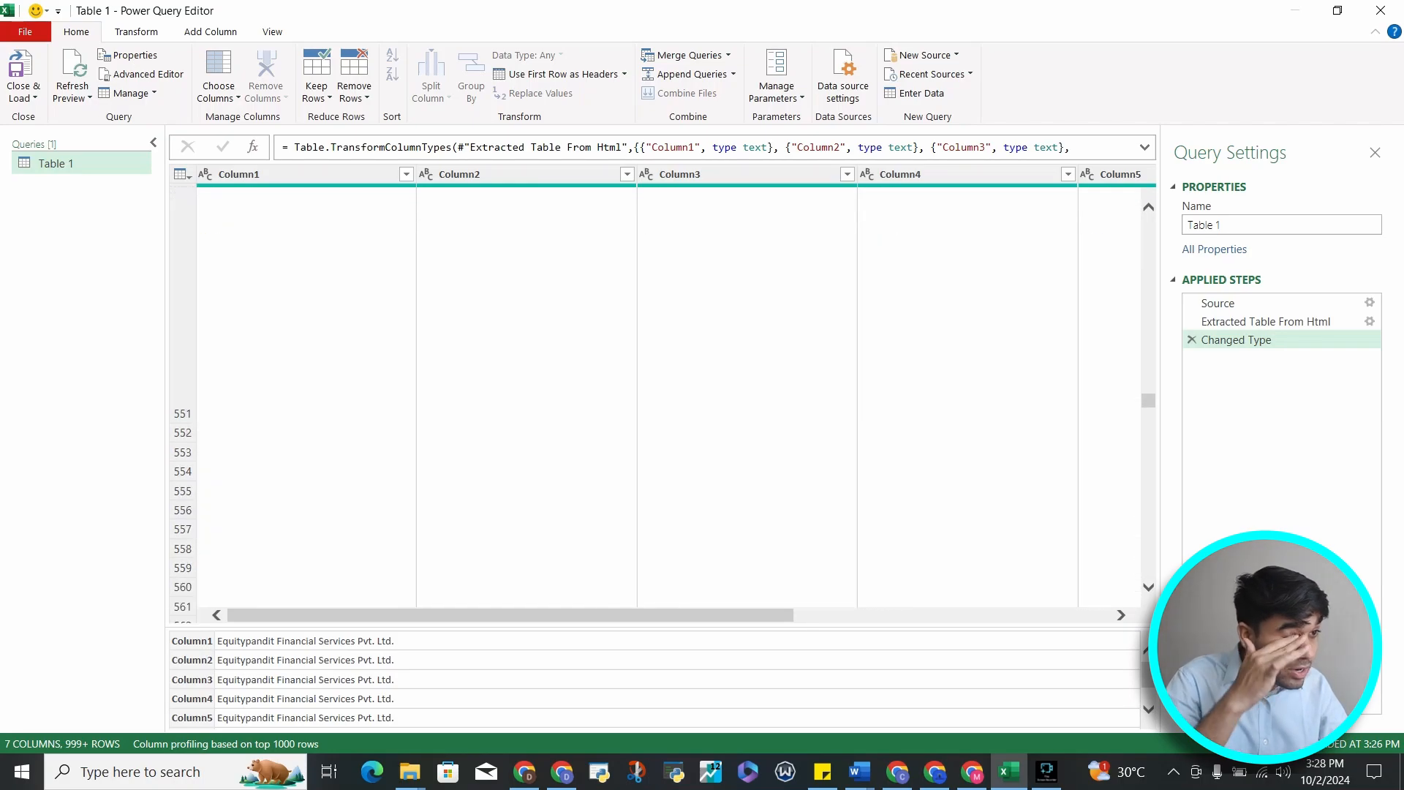
{"action": "scroll", "coordinate": [658, 395], "scroll_direction": "up", "scroll_amount": 20}
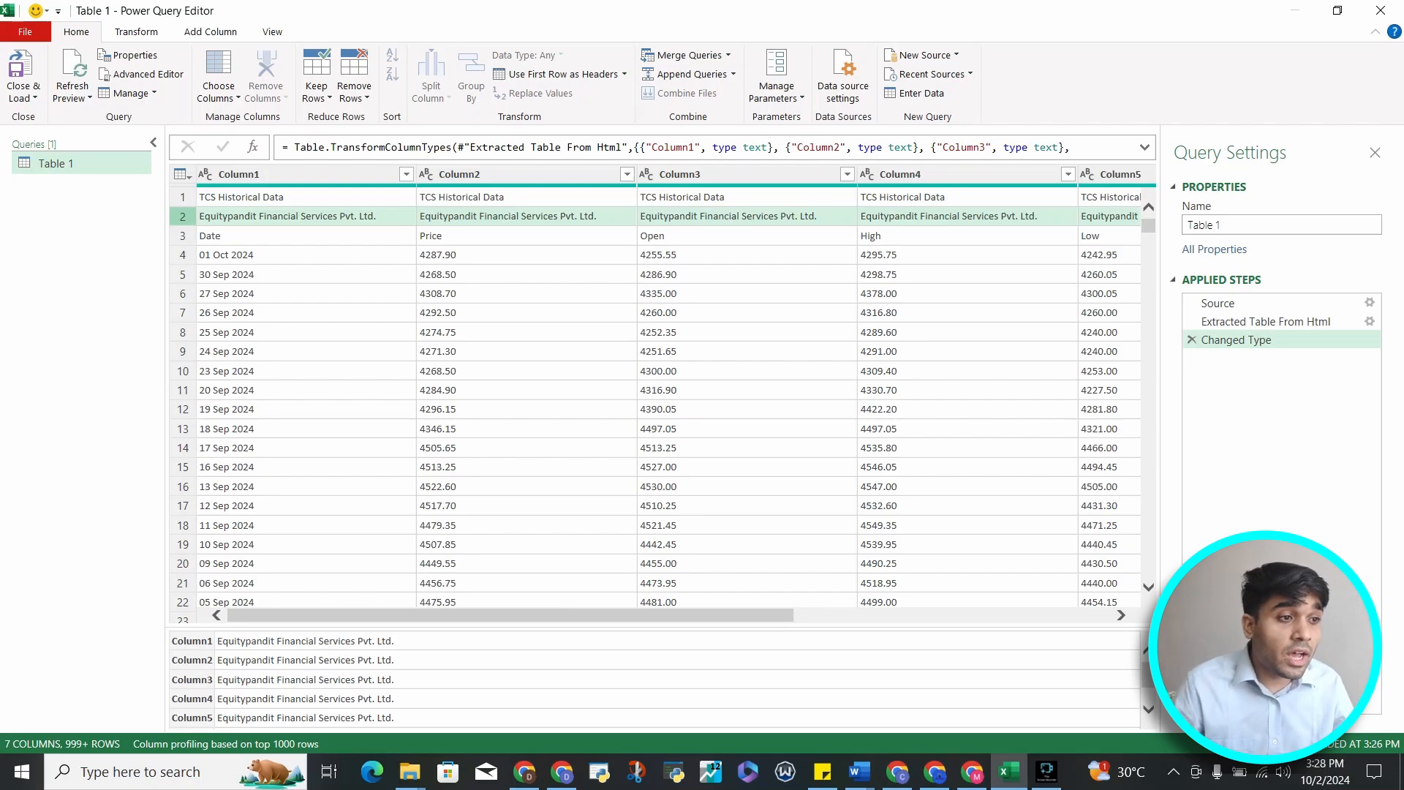
- Inspect row 2 and individual date, price, open and high values in rows 4 to 7
{"action": "left_click", "coordinate": [746, 294]}
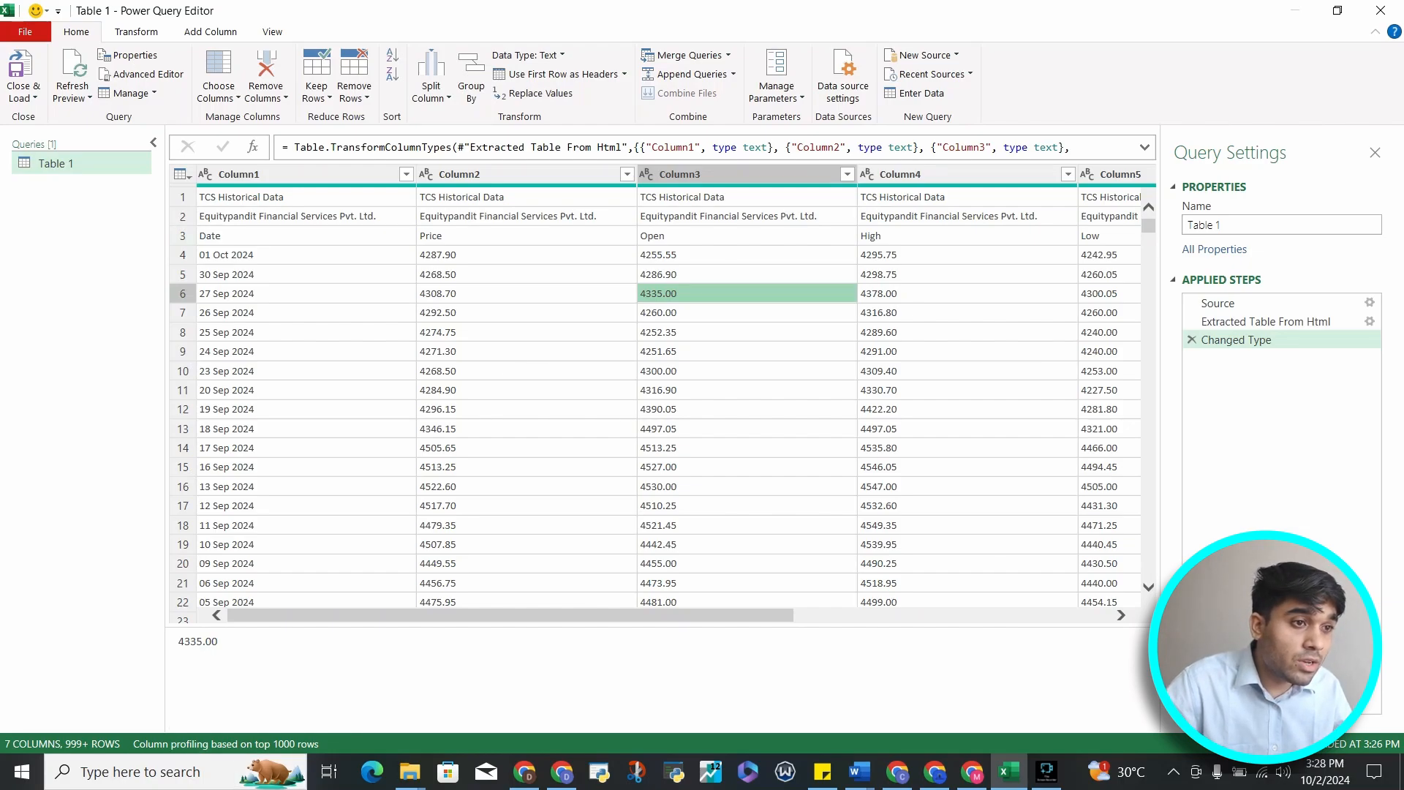
{"action": "left_click", "coordinate": [183, 216]}
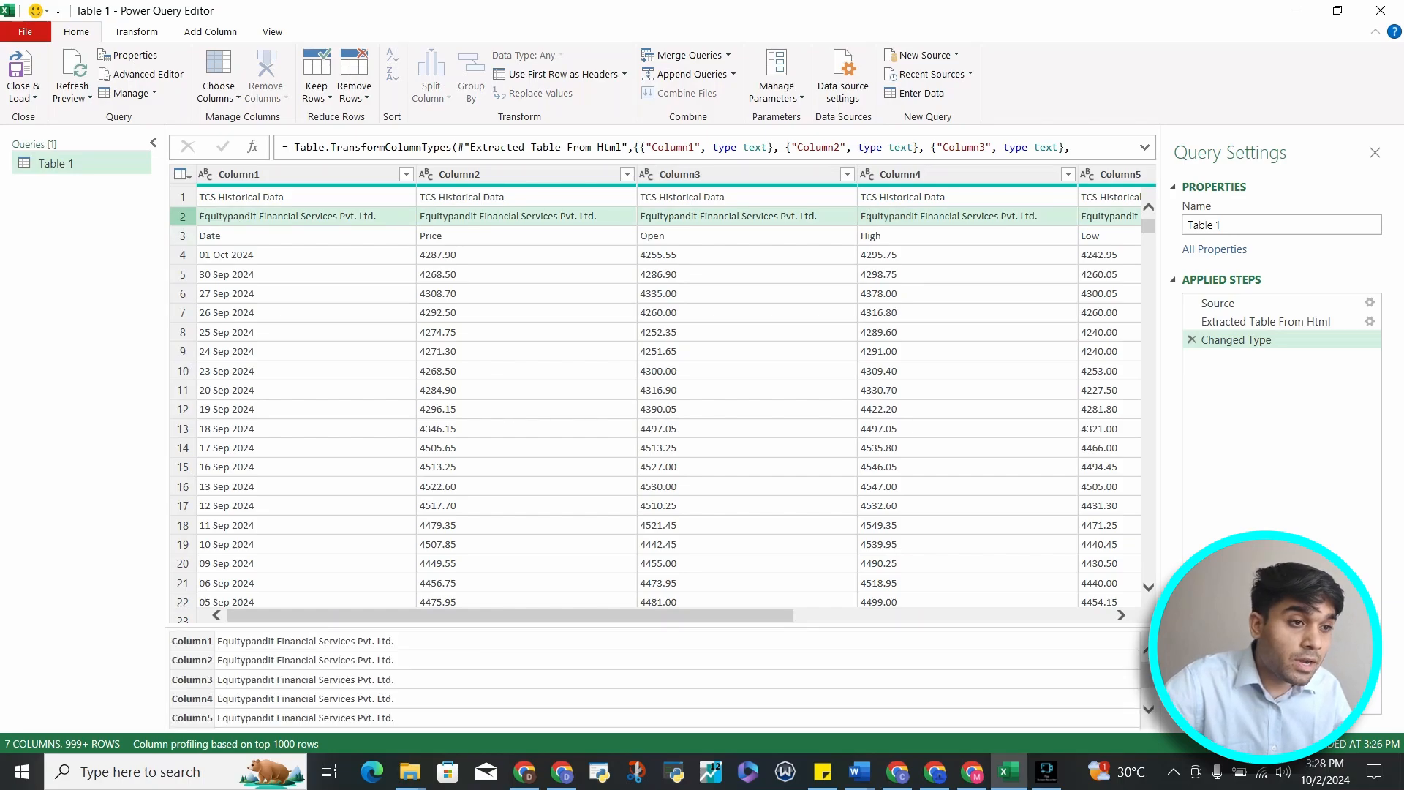
{"action": "left_click", "coordinate": [306, 256]}
{"action": "left_click", "coordinate": [527, 255]}
{"action": "left_click", "coordinate": [747, 256]}
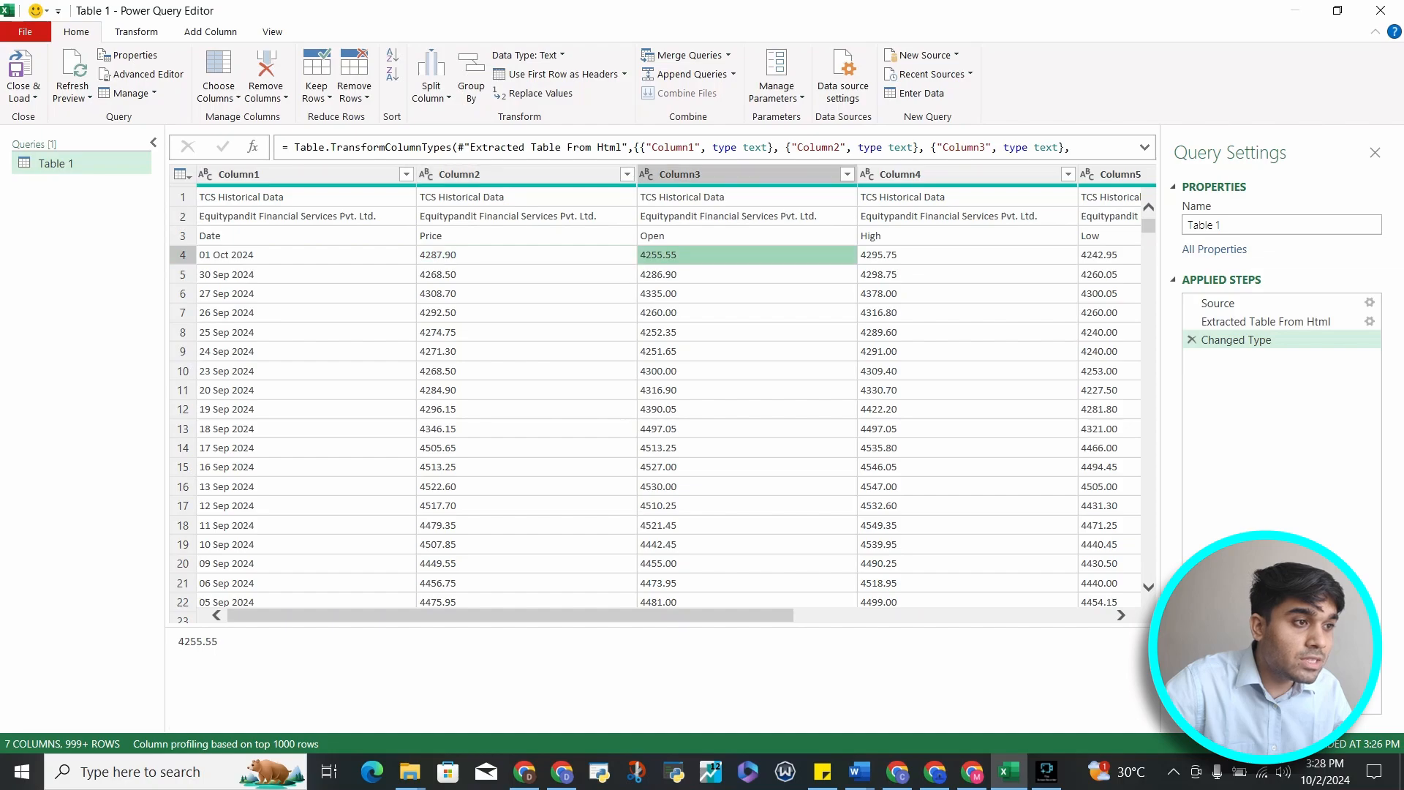
{"action": "left_click", "coordinate": [967, 255]}
{"action": "left_click", "coordinate": [967, 313]}
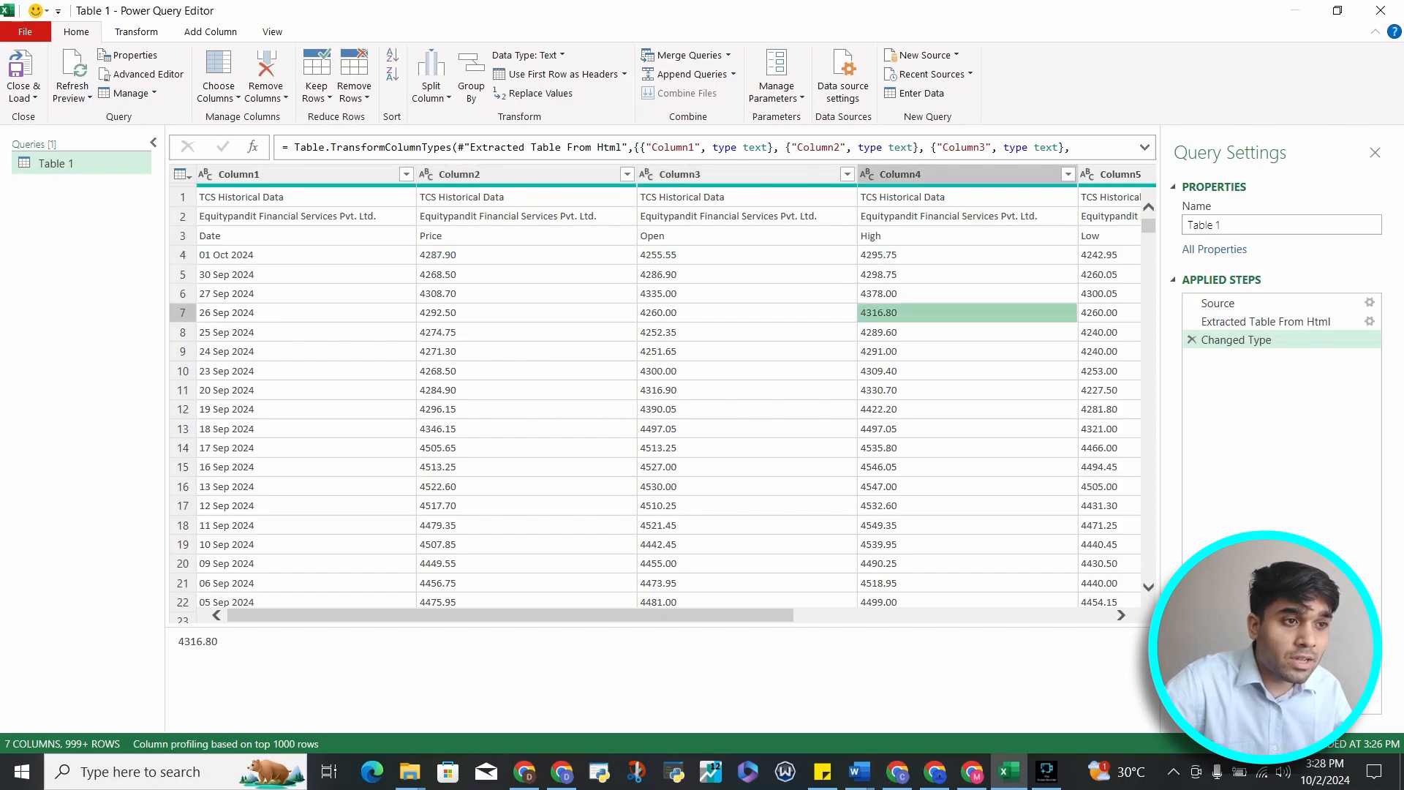
- Examine the two title rows above the data and the header labels in row 3, from Date to Low
{"action": "left_click", "coordinate": [183, 198]}
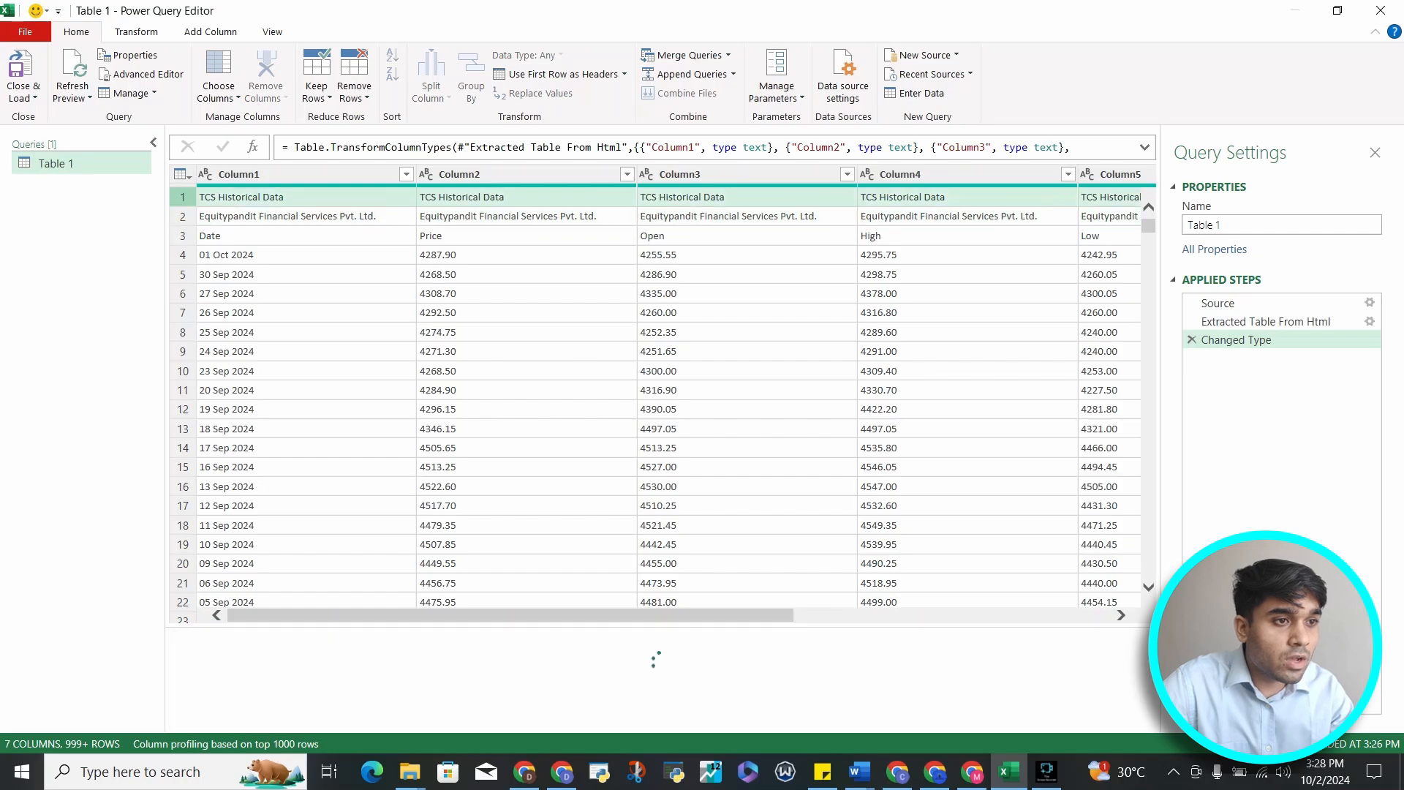
{"action": "left_click", "coordinate": [183, 217]}
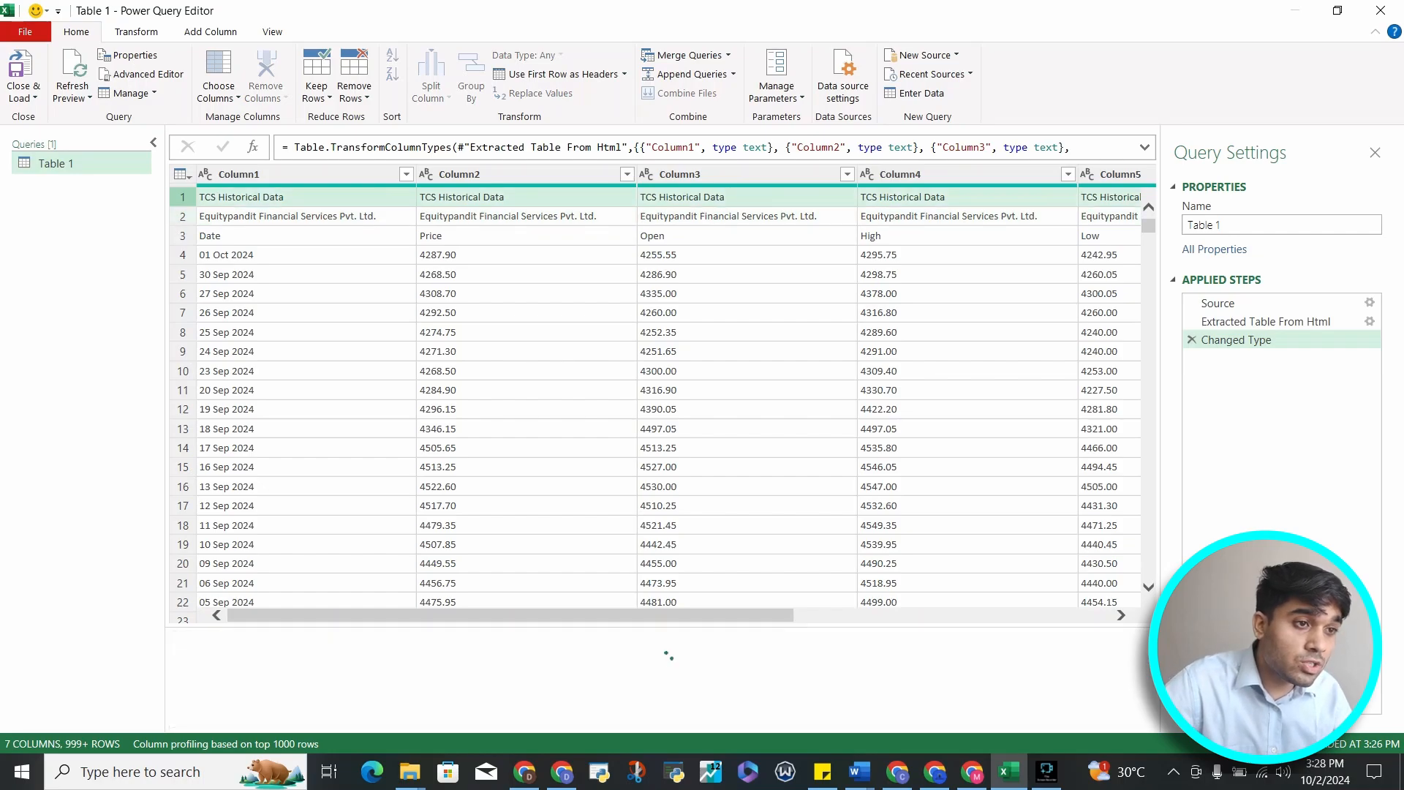
{"action": "left_click", "coordinate": [183, 197]}
{"action": "left_click", "coordinate": [183, 216]}
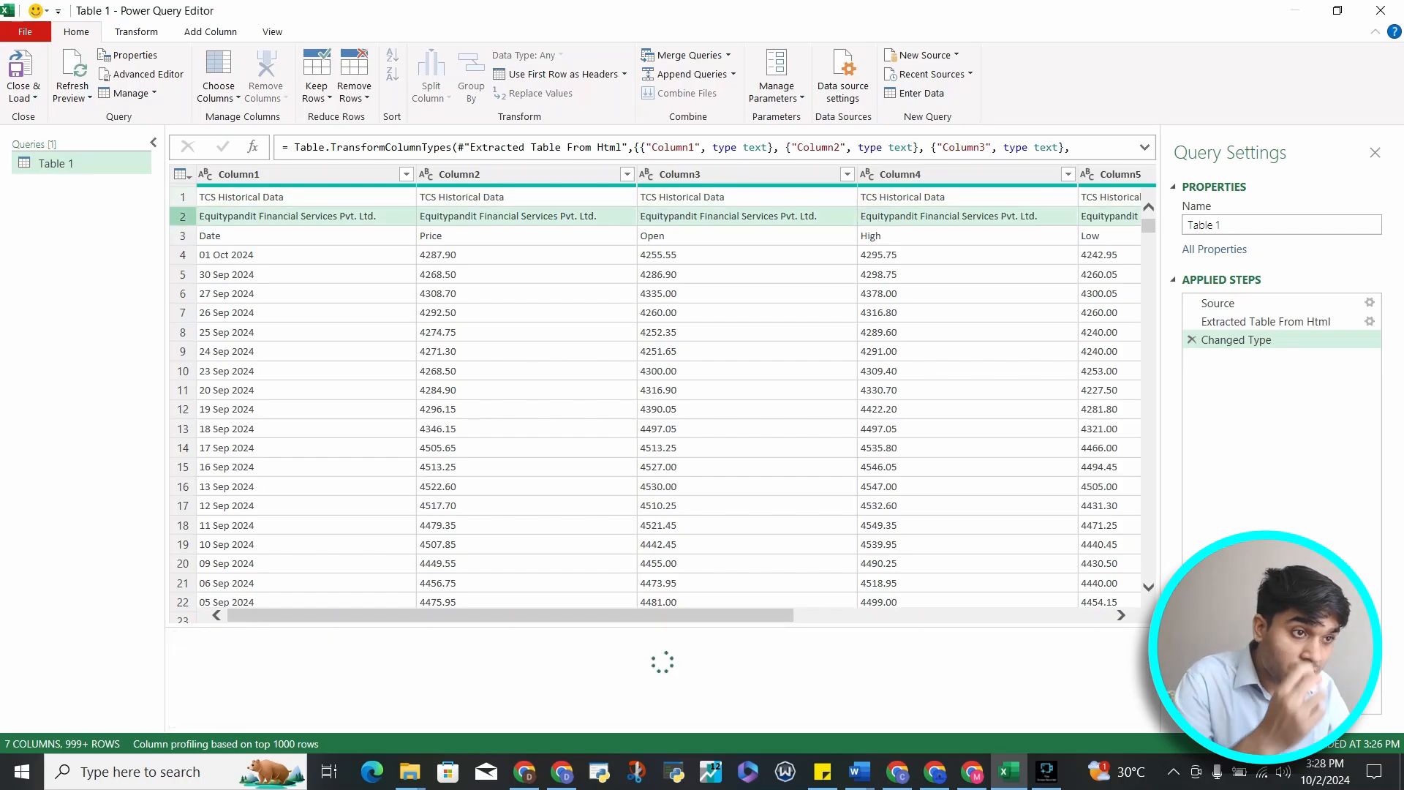
{"action": "left_click", "coordinate": [263, 236]}
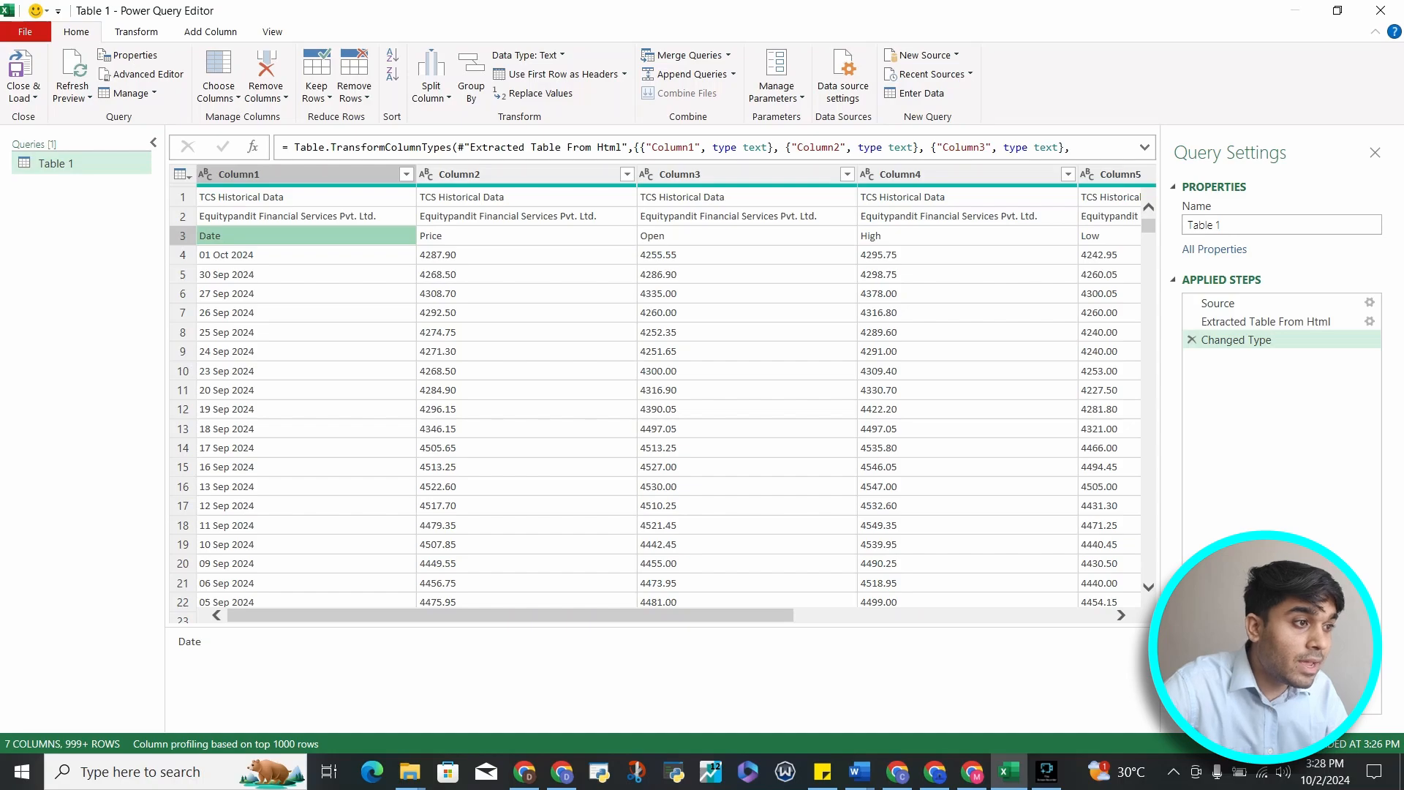
{"action": "left_click", "coordinate": [1108, 237]}
{"action": "left_click_drag", "start_coordinate": [797, 615], "coordinate": [702, 615]}
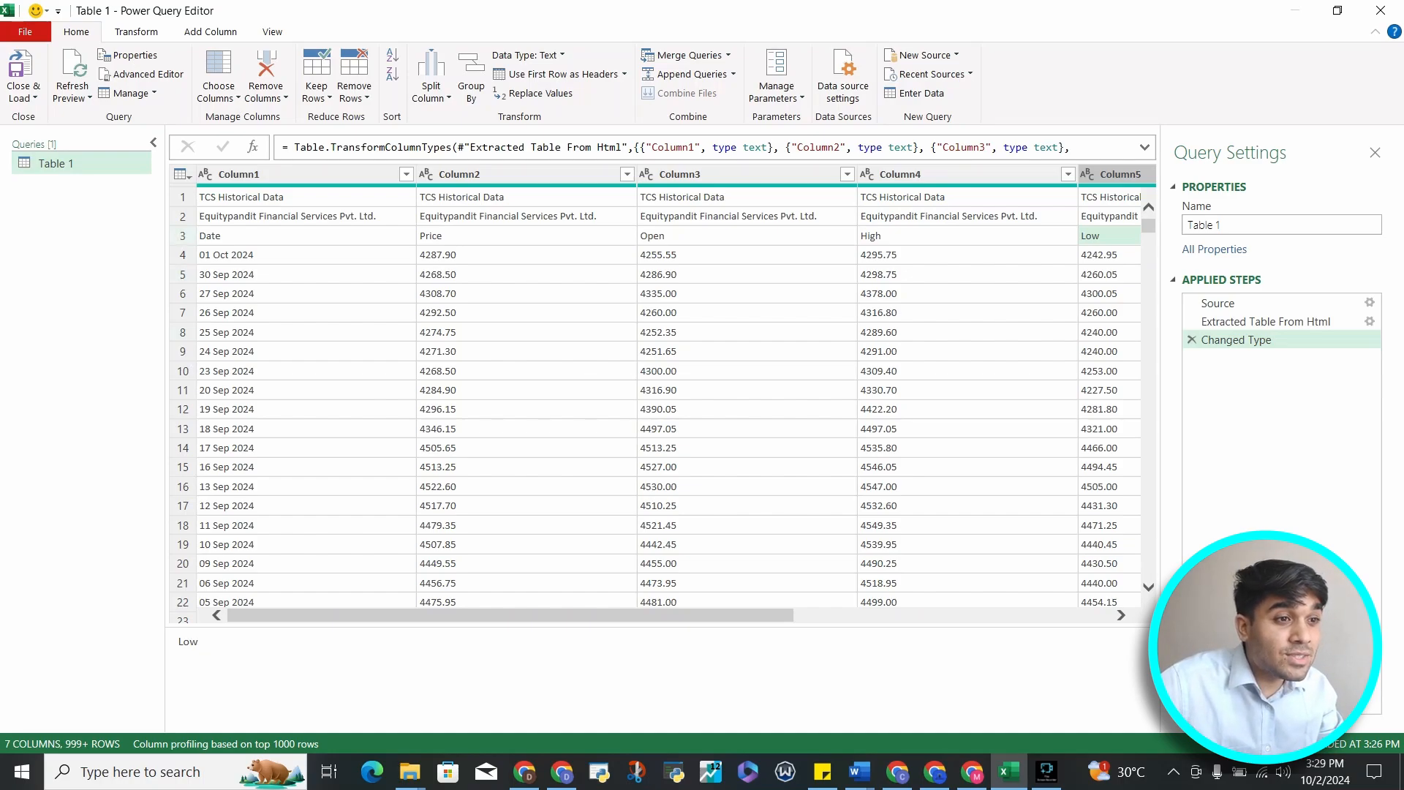
{"action": "left_click", "coordinate": [182, 196]}
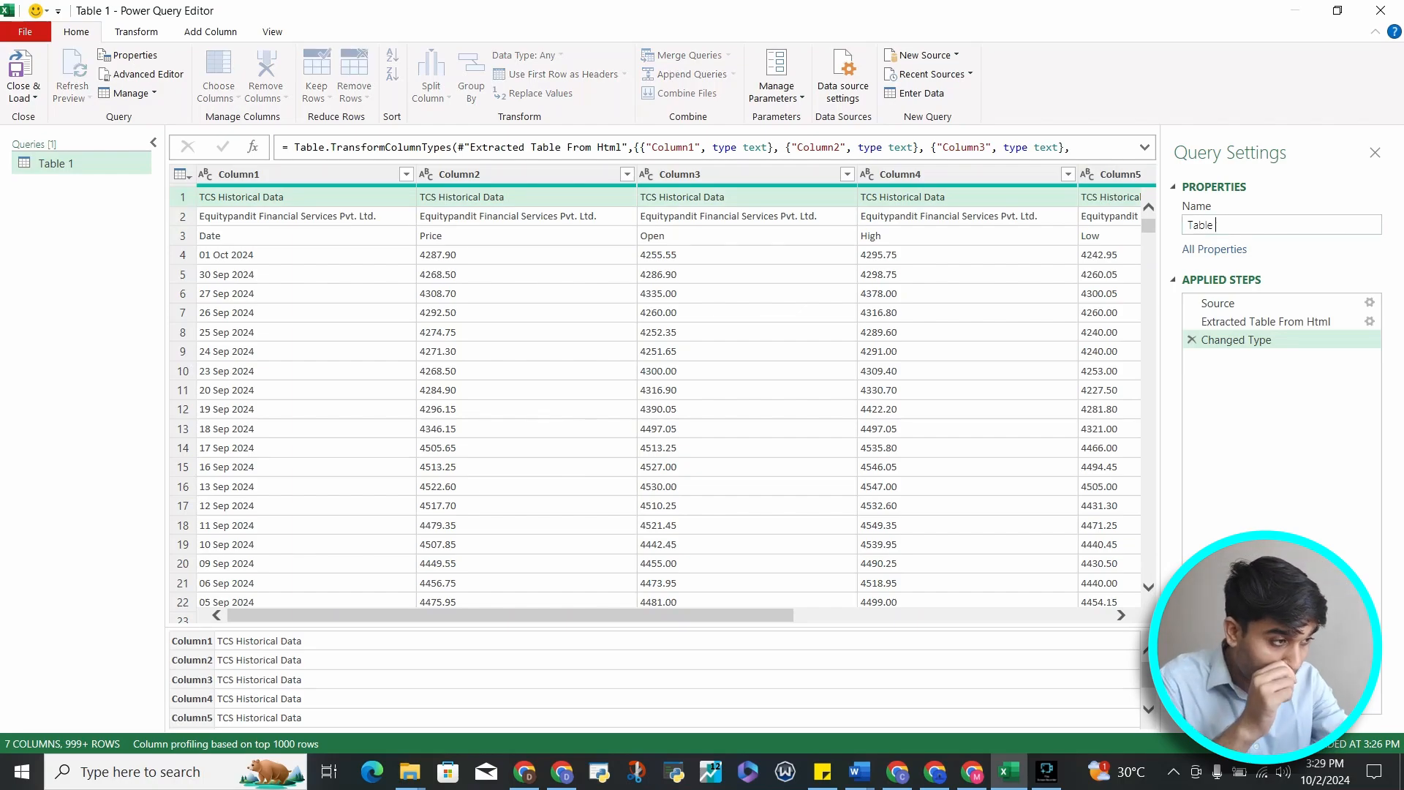
- Rename the query as TCS Share prices
{"action": "key", "text": "BackSpace"}
{"action": "key", "text": "BackSpace"}
{"action": "key", "text": "BackSpace"}
{"action": "key", "text": "BackSpace"}
{"action": "key", "text": "BackSpace"}
{"action": "key", "text": "BackSpace"}
{"action": "type", "text": "T"}
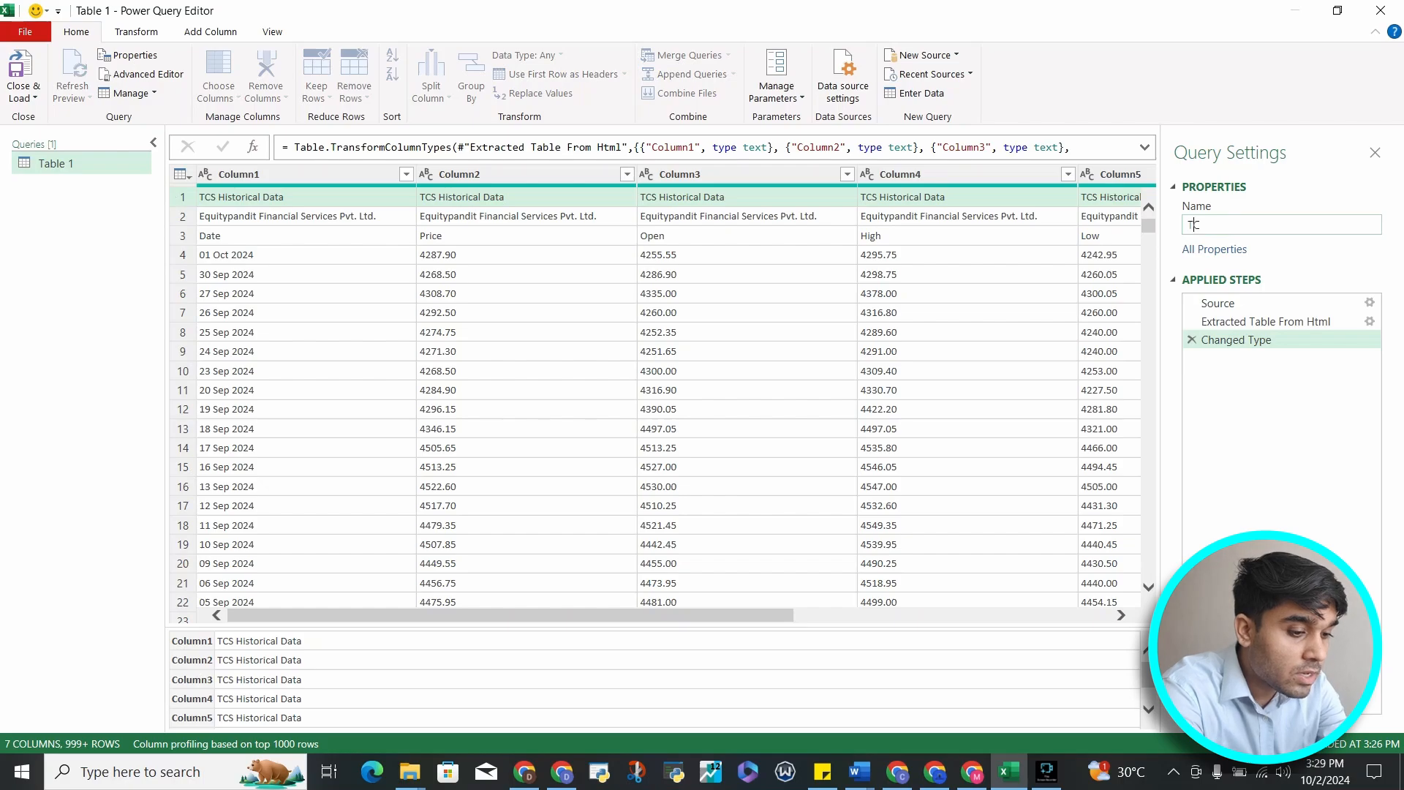
{"action": "type", "text": "CS Share prices"}
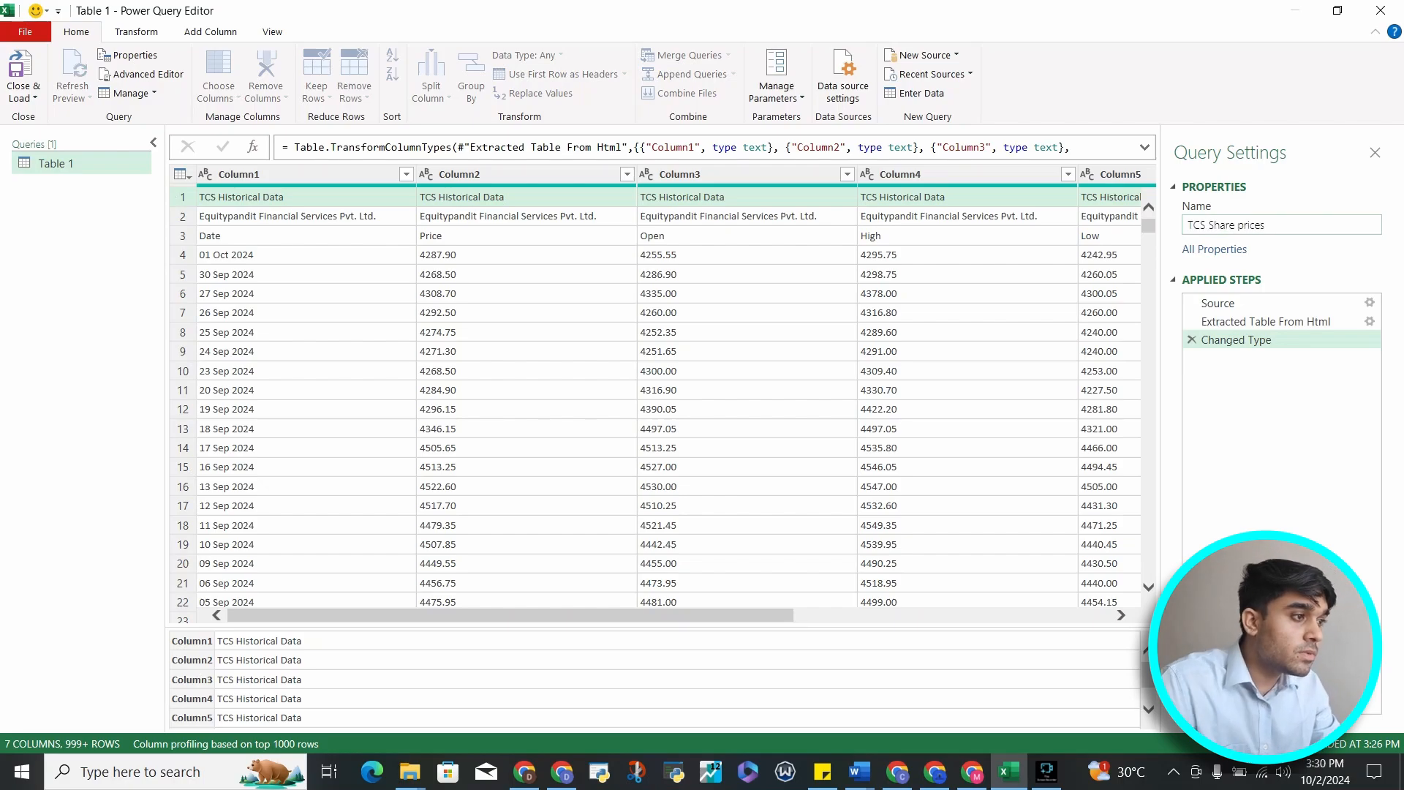
{"action": "key", "text": "Return"}
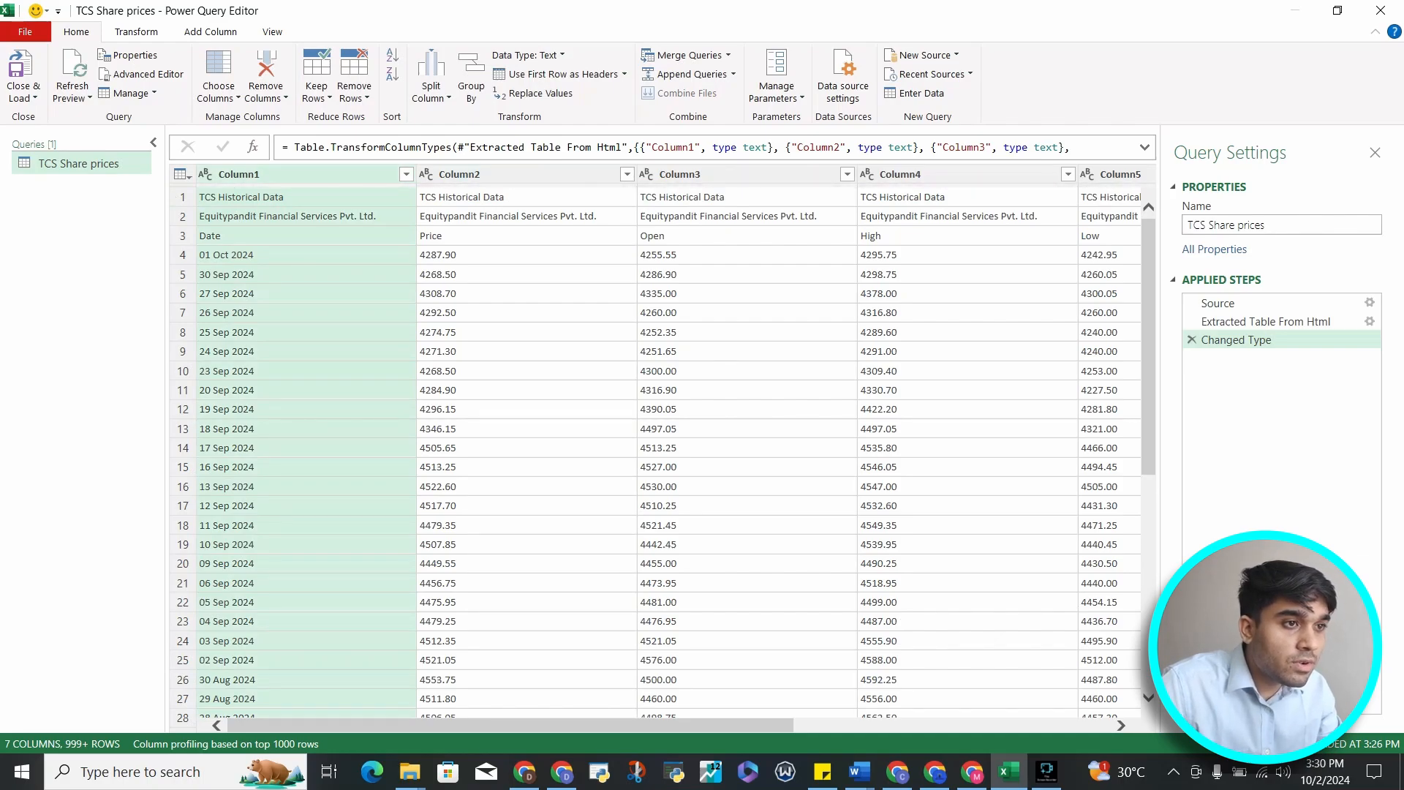
- Remove the top 2 title rows from the table and use the new first row as column headers
{"action": "left_click", "coordinate": [242, 197]}
{"action": "left_click", "coordinate": [182, 198]}
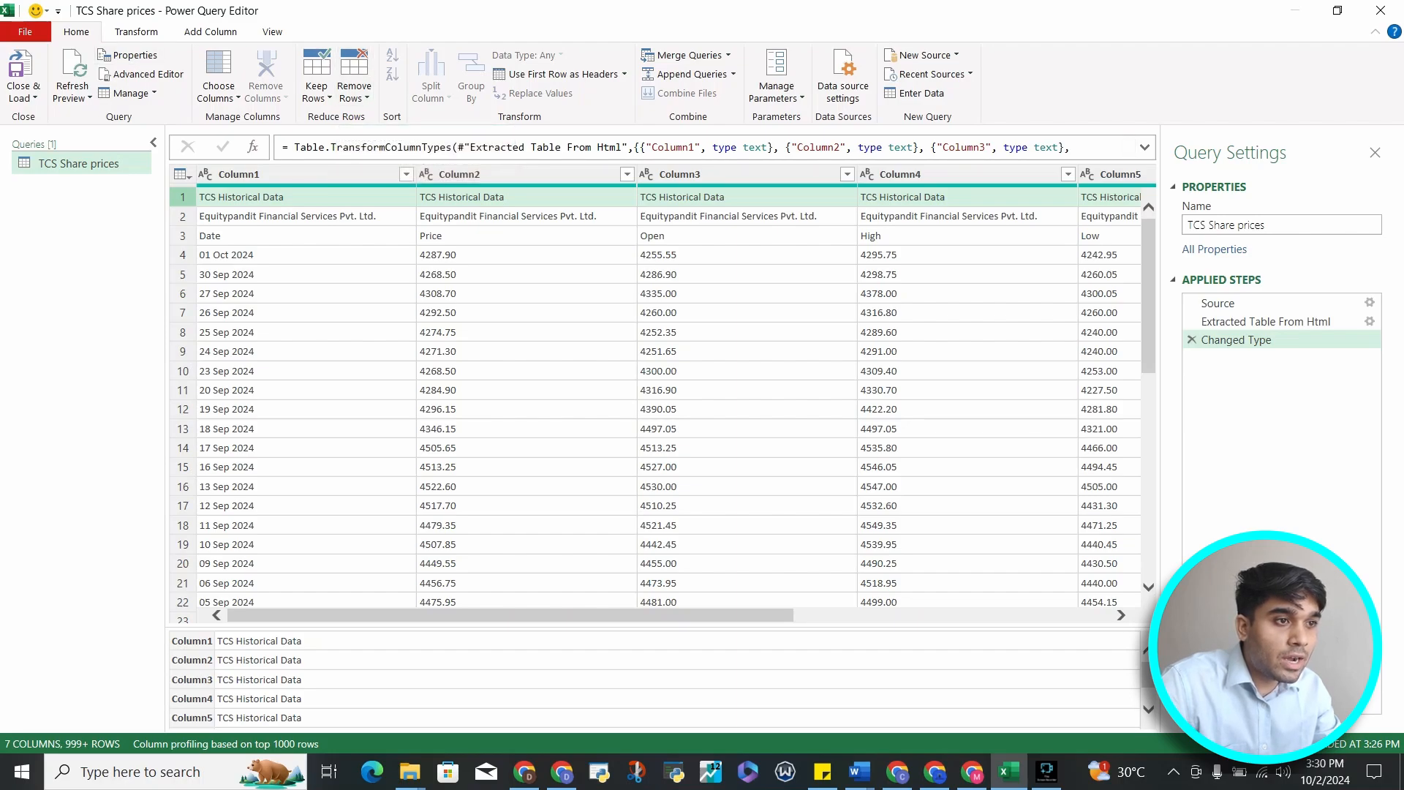
{"action": "left_click", "coordinate": [354, 91]}
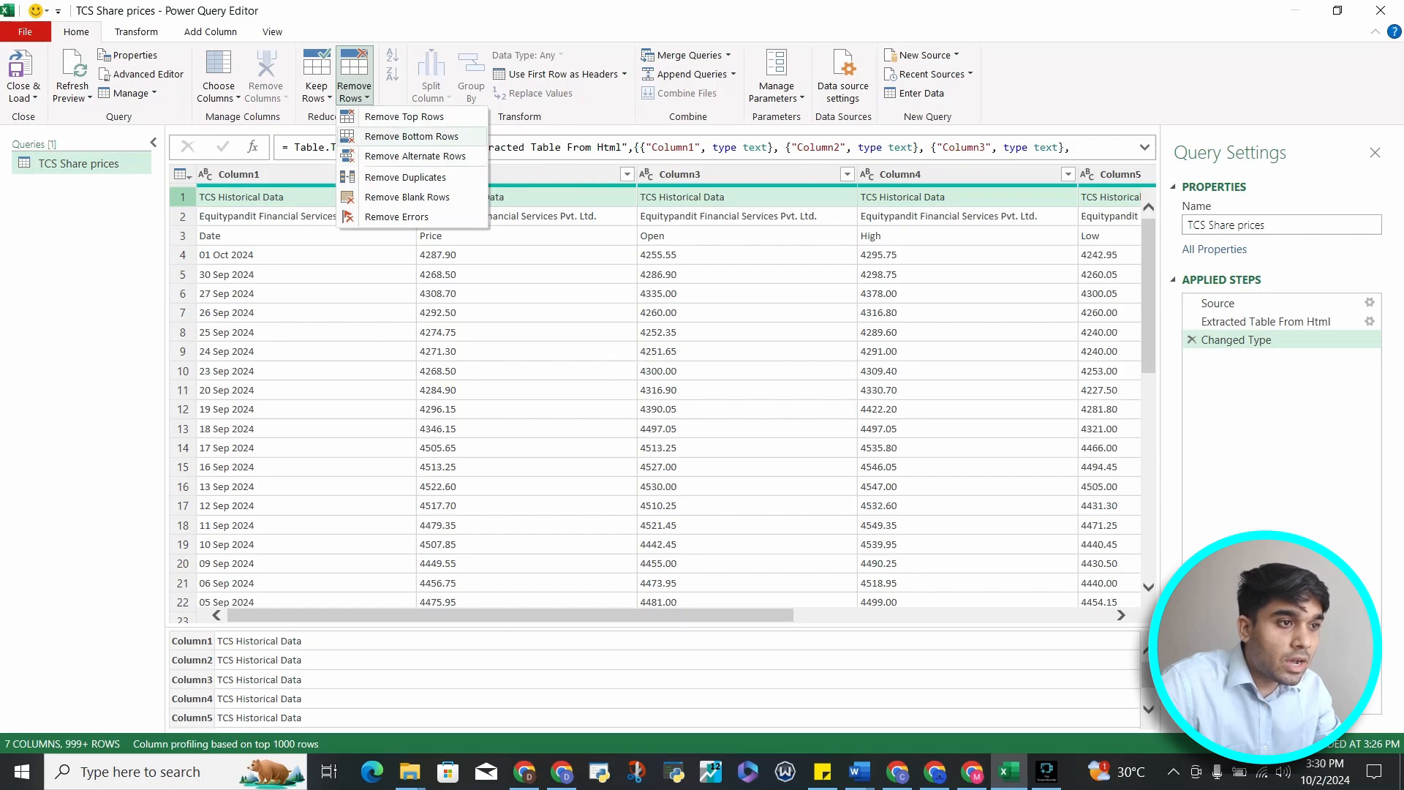
{"action": "left_click", "coordinate": [404, 117]}
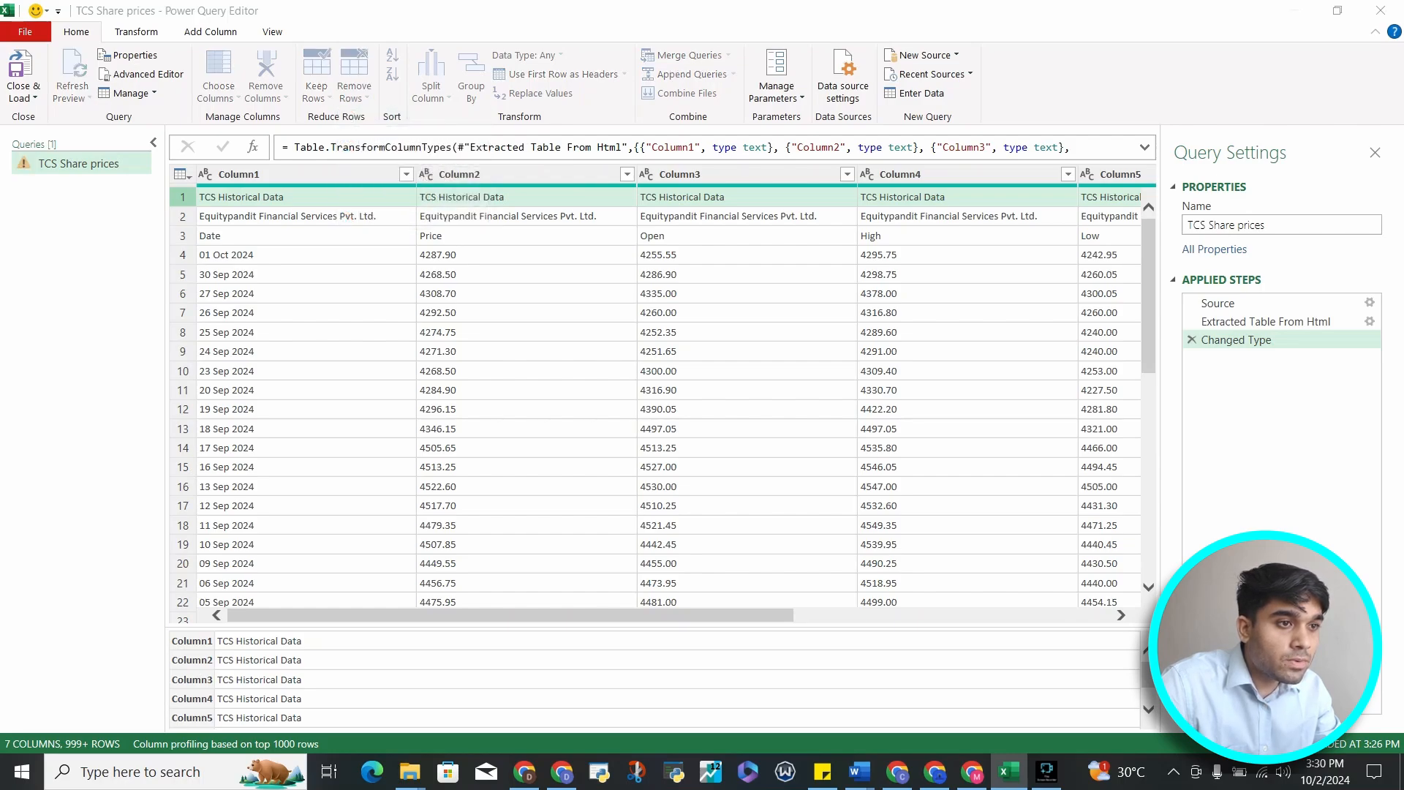
{"action": "type", "text": "2"}
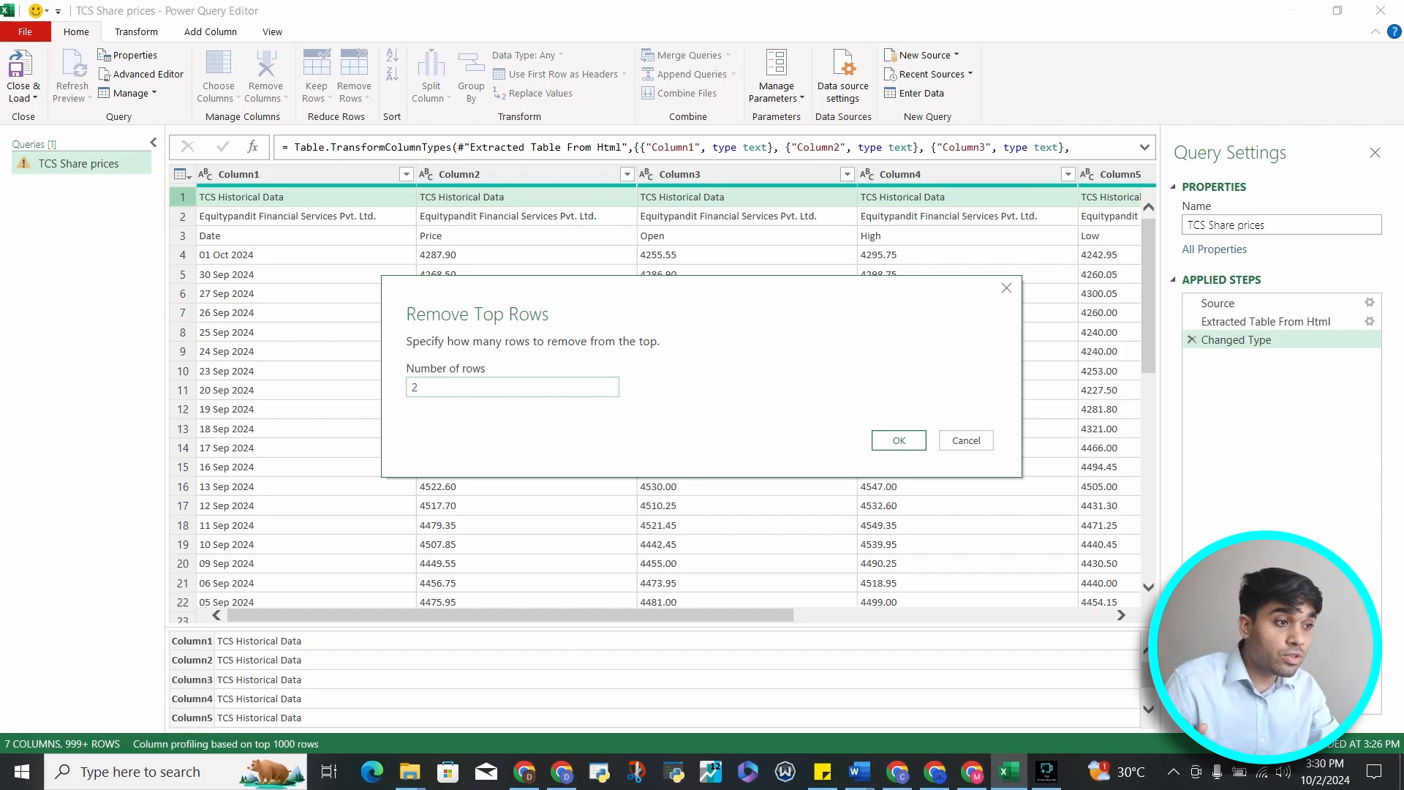
{"action": "key", "text": "Return"}
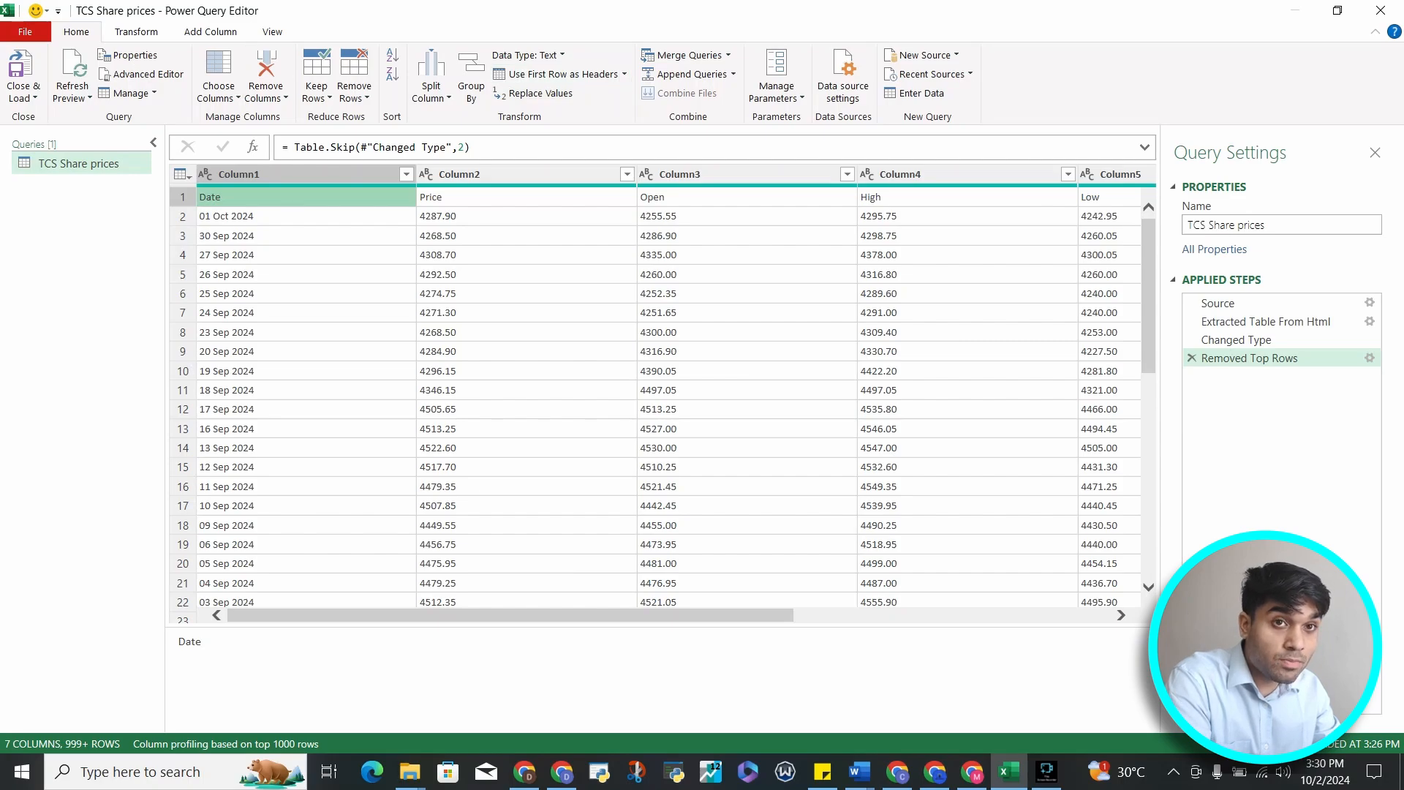
{"action": "left_click", "coordinate": [562, 75]}
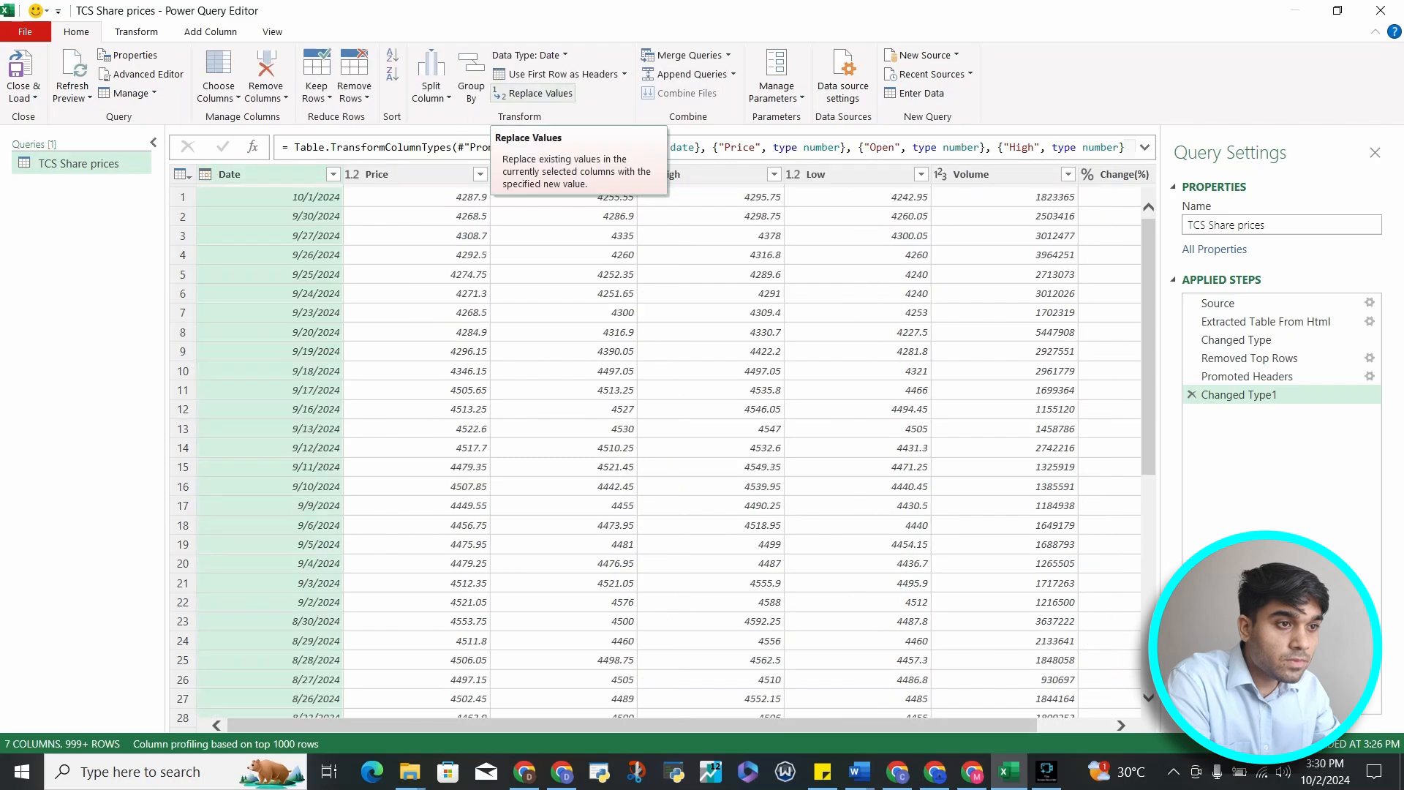
- Examine the first row from Date to Volume, and look through the rows down to about row 100
{"action": "key", "text": "Down"}
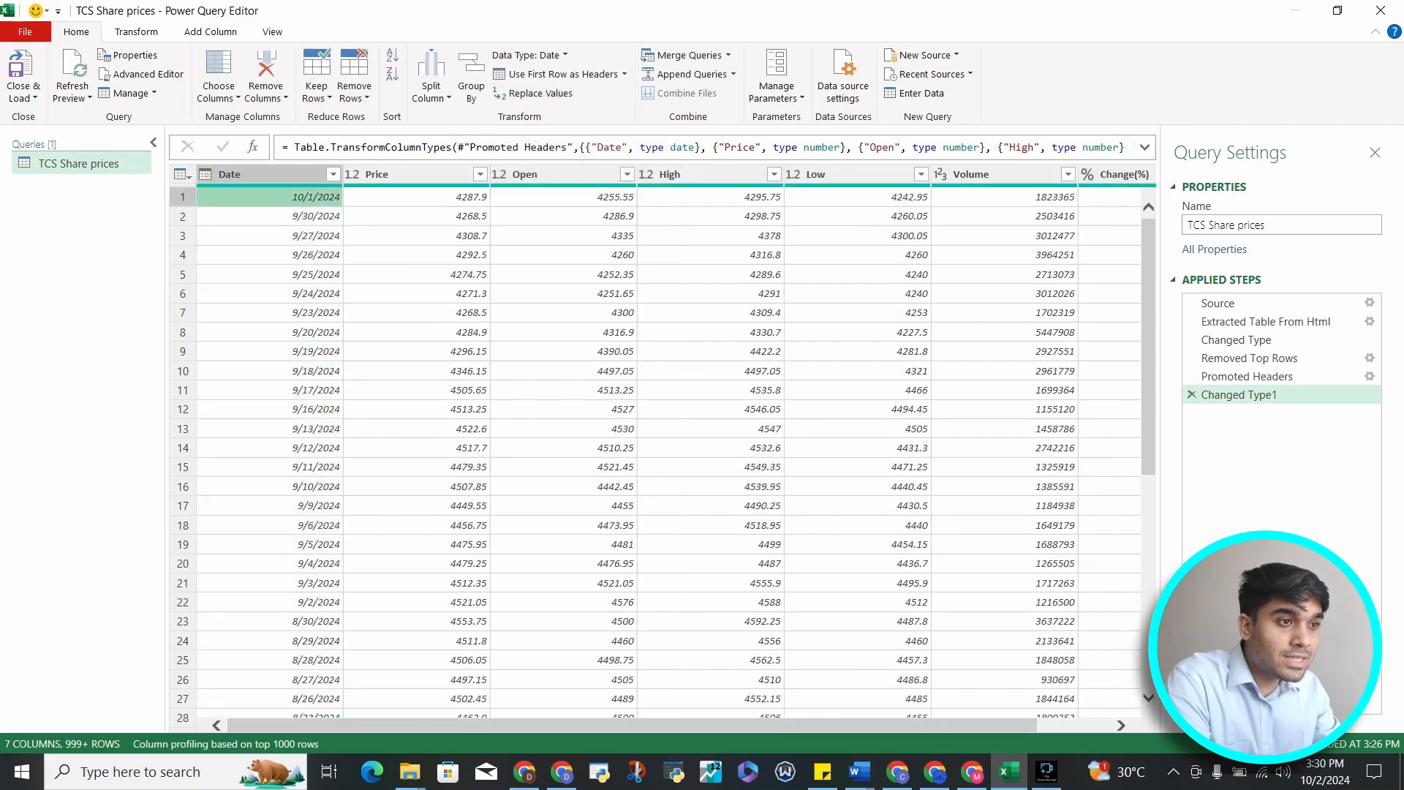
{"action": "key", "text": "Right"}
{"action": "key", "text": "Right"}
{"action": "key", "text": "Right"}
{"action": "key", "text": "Right"}
{"action": "key", "text": "Right"}
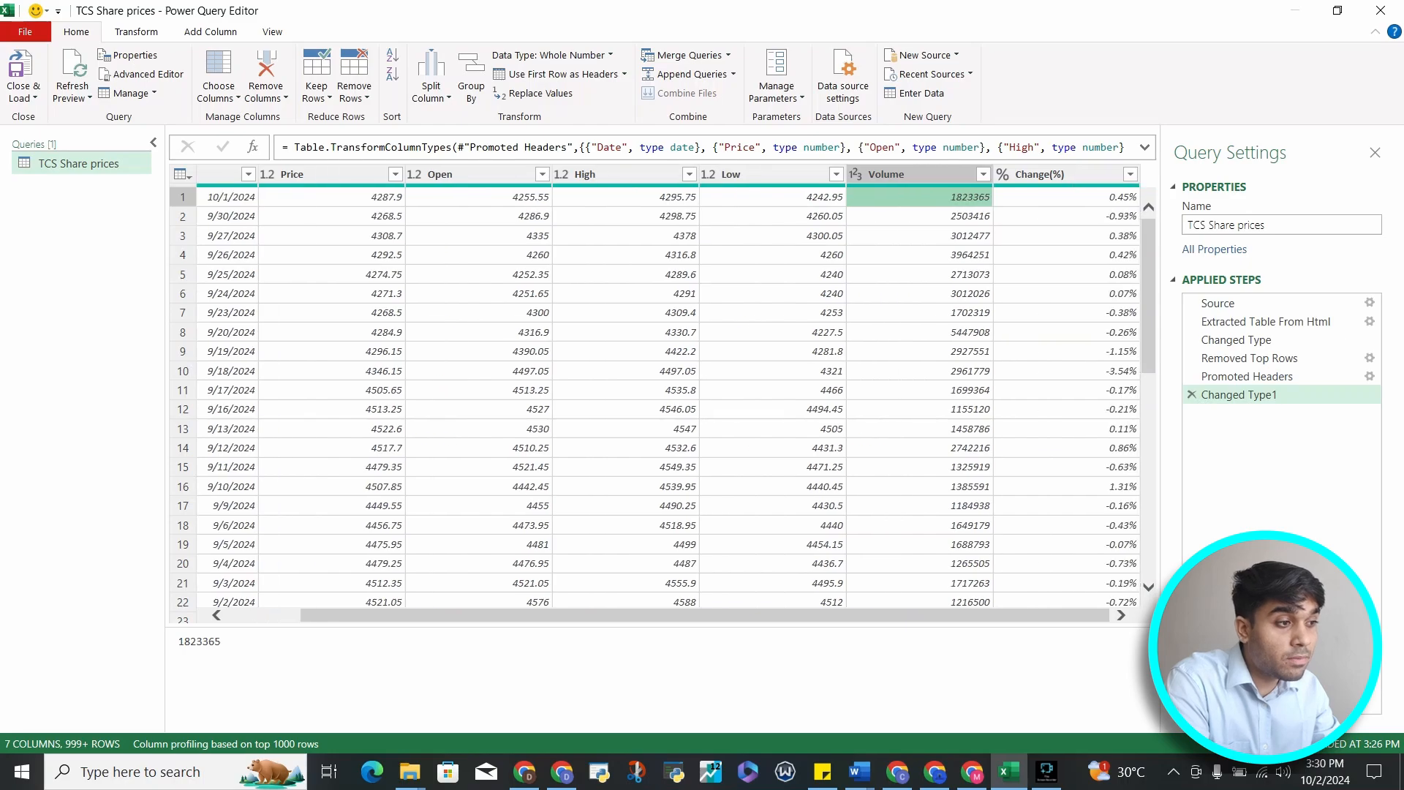
{"action": "scroll", "coordinate": [658, 394], "scroll_direction": "down", "scroll_amount": 9}
{"action": "scroll", "coordinate": [659, 395], "scroll_direction": "down", "scroll_amount": 20}
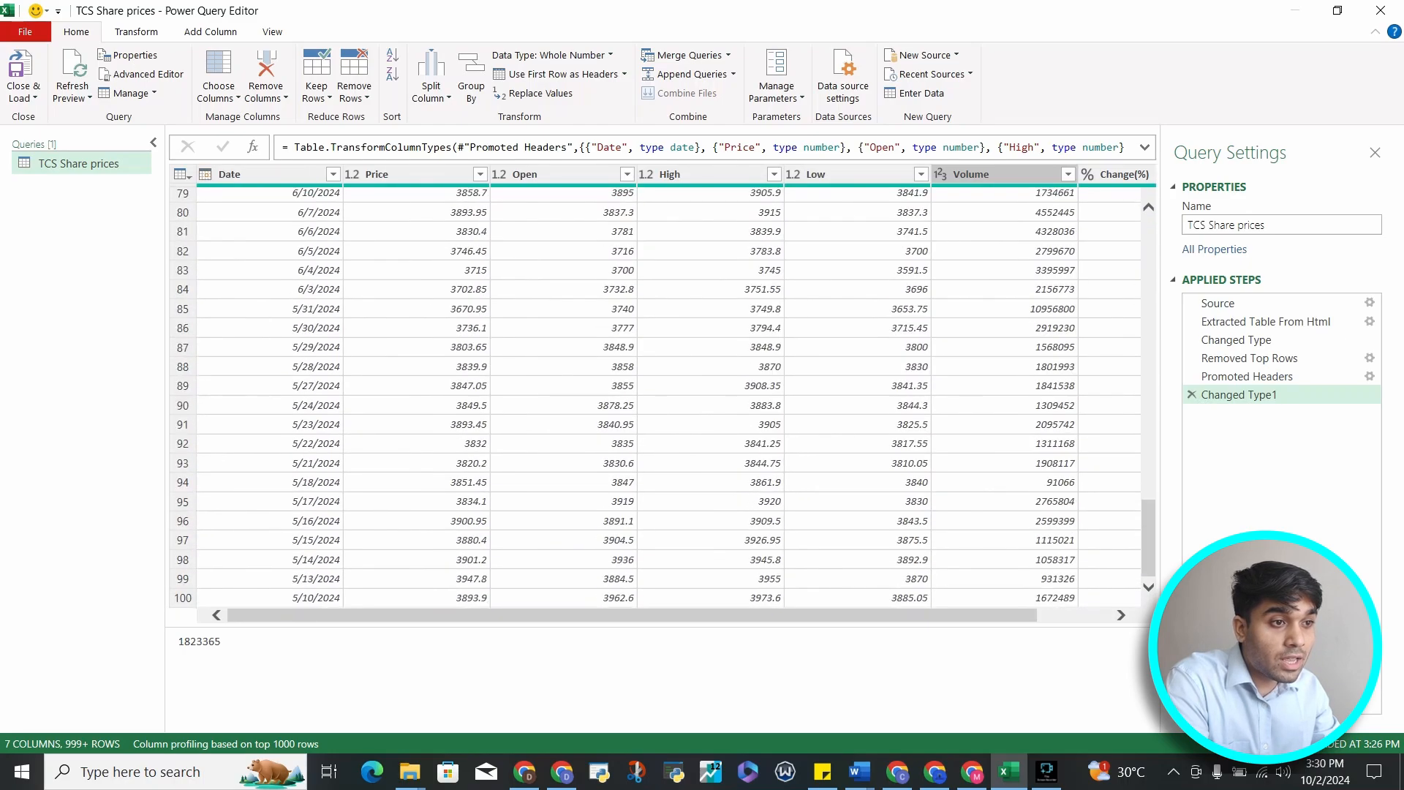
{"action": "scroll", "coordinate": [658, 395], "scroll_direction": "up", "scroll_amount": 20}
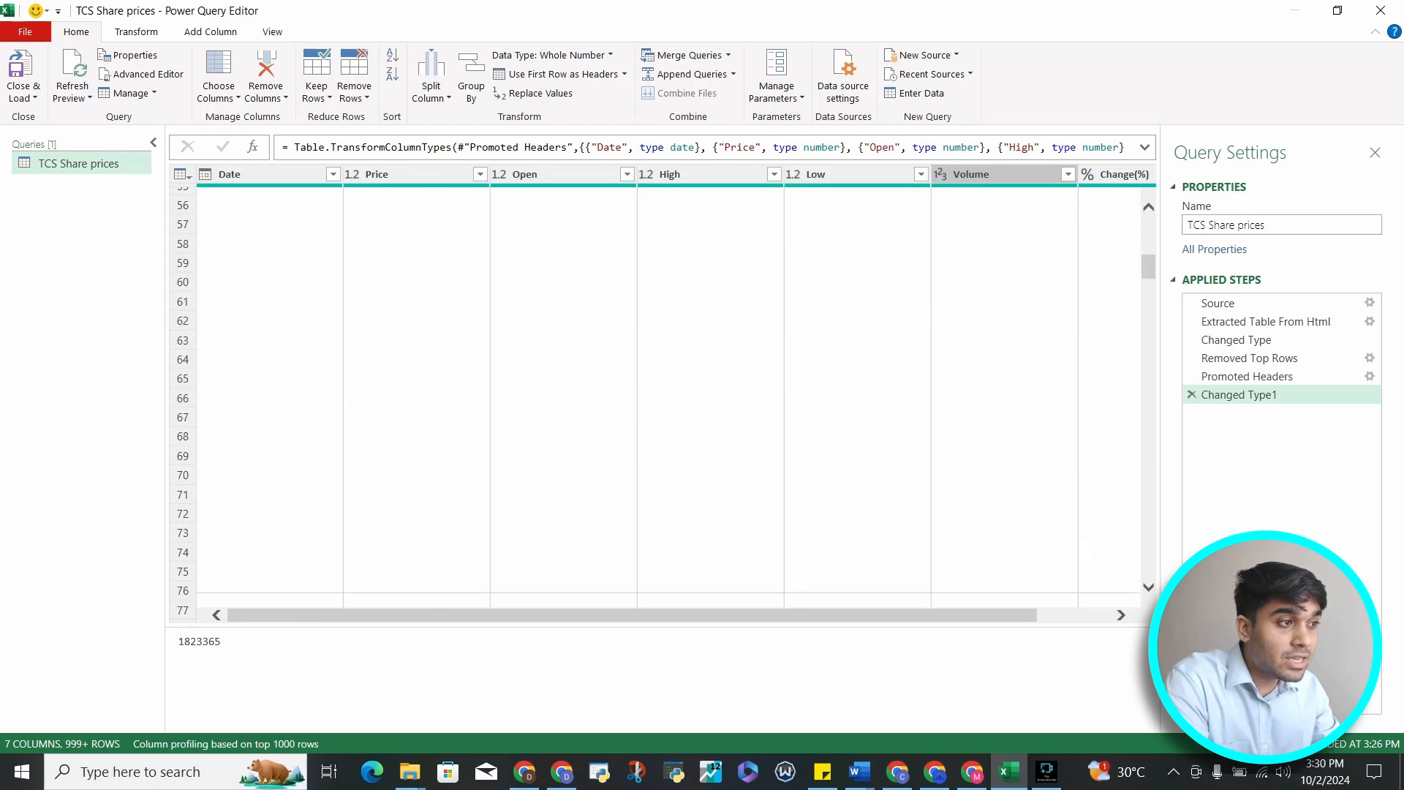
- Examine the Date column's values in the first rows and further down, and view the data type options available for it
{"action": "left_click", "coordinate": [269, 196]}
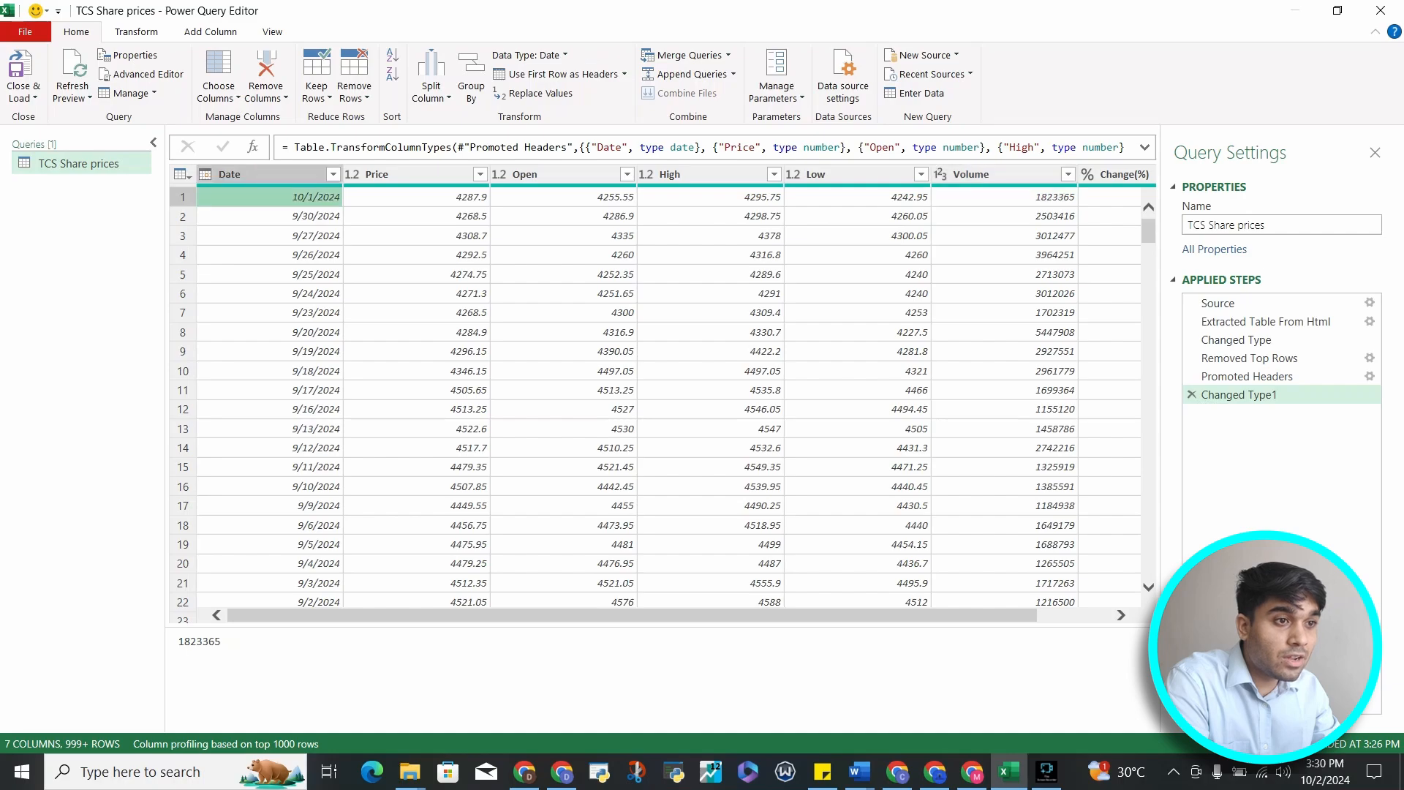
{"action": "left_click", "coordinate": [269, 236]}
{"action": "left_click", "coordinate": [265, 175]}
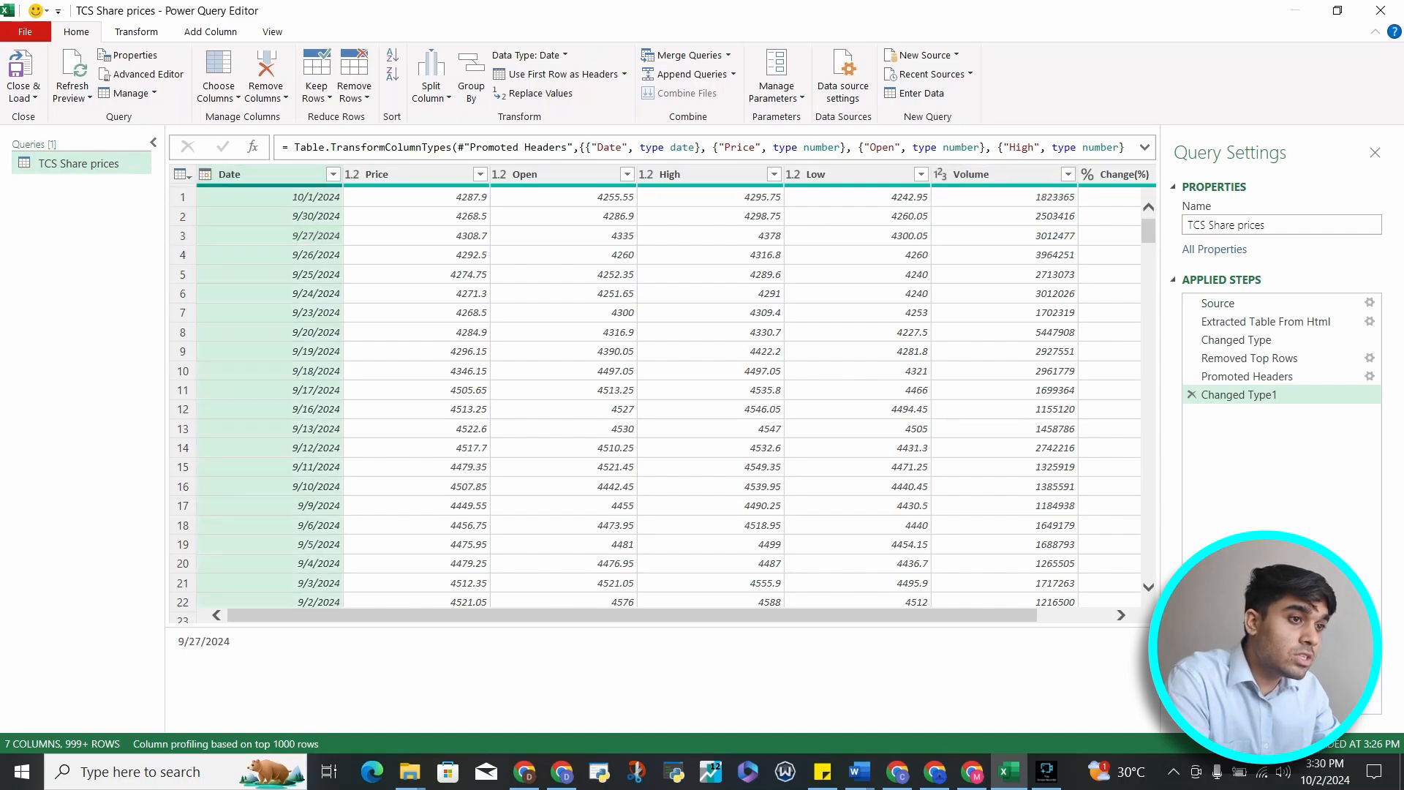
{"action": "scroll", "coordinate": [659, 453], "scroll_direction": "down", "scroll_amount": 20}
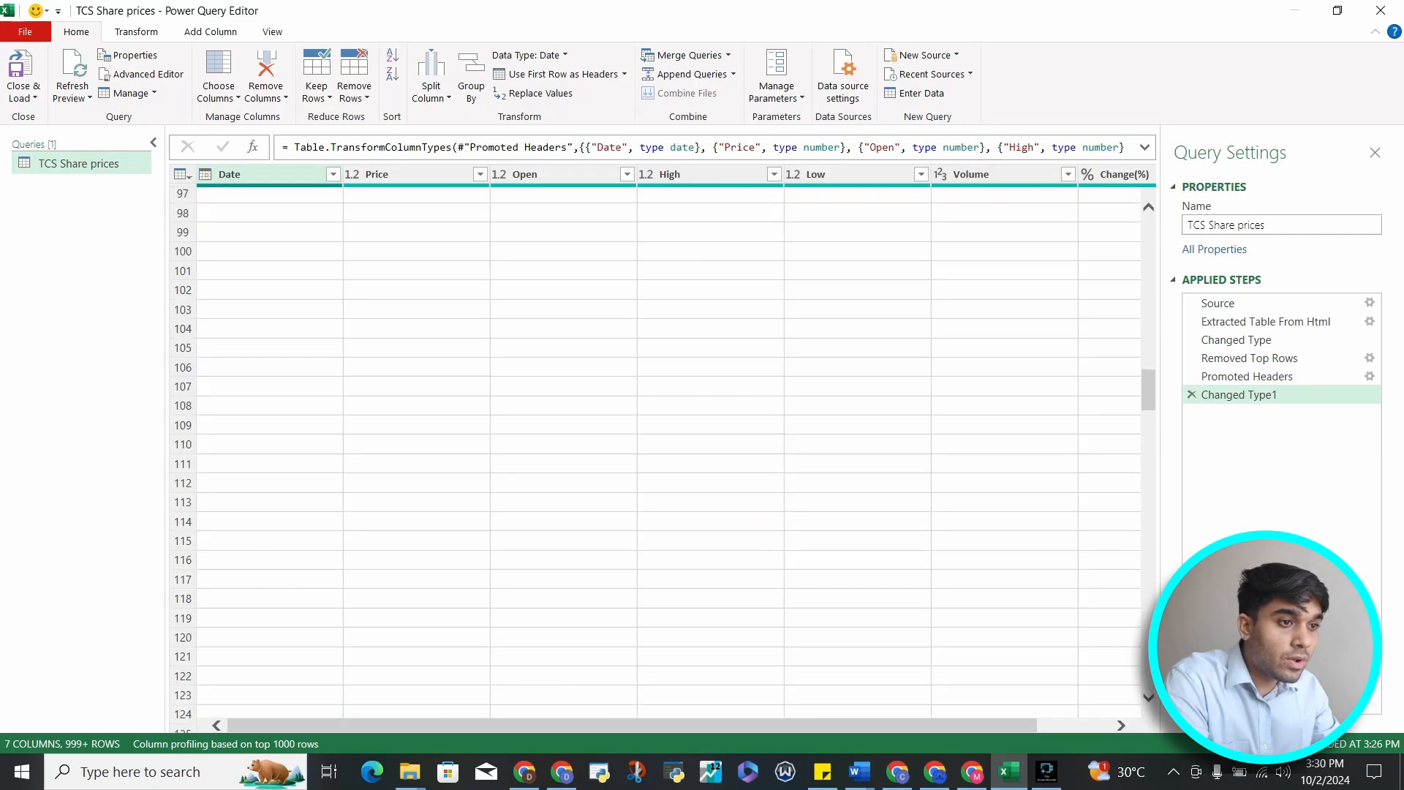
{"action": "scroll", "coordinate": [659, 454], "scroll_direction": "up", "scroll_amount": 20}
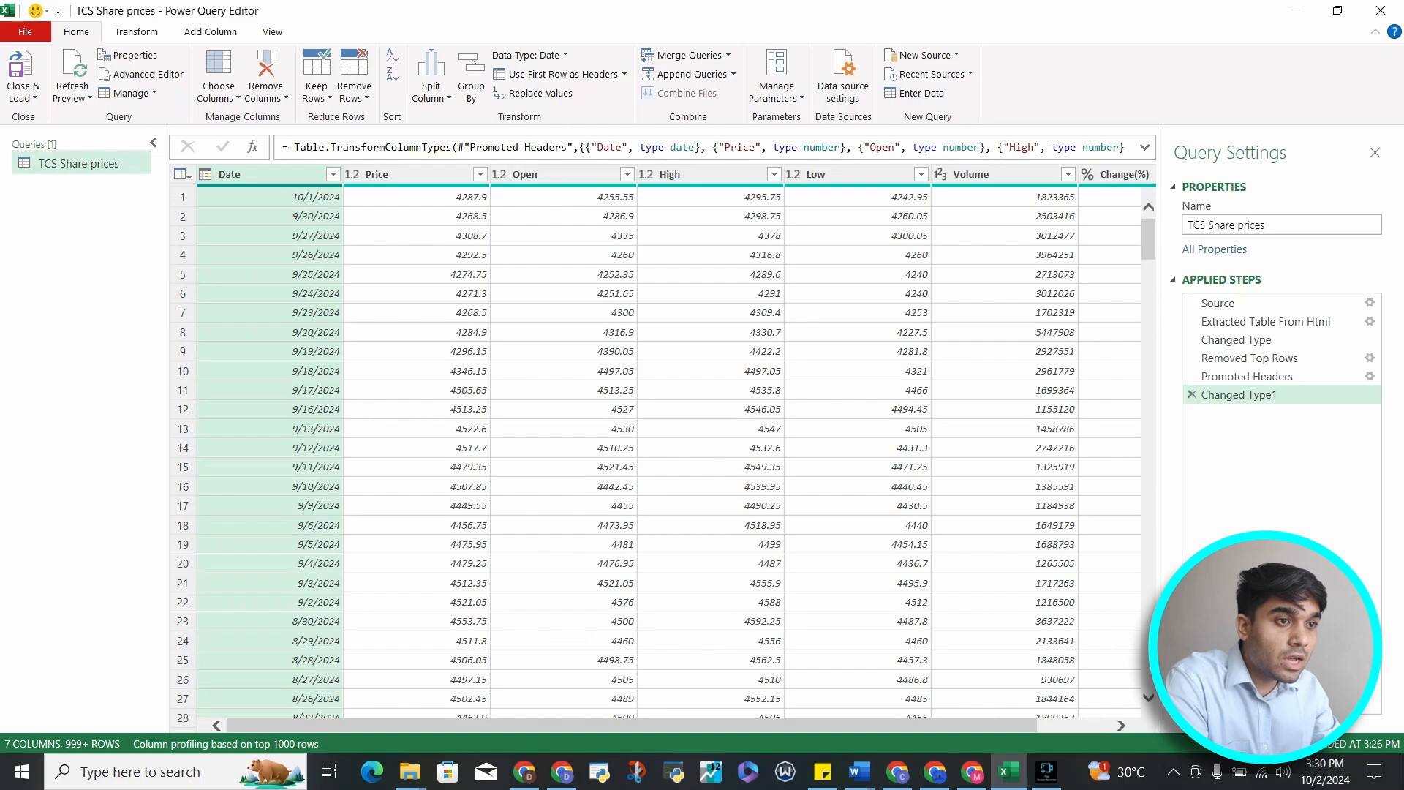
{"action": "left_click", "coordinate": [206, 174]}
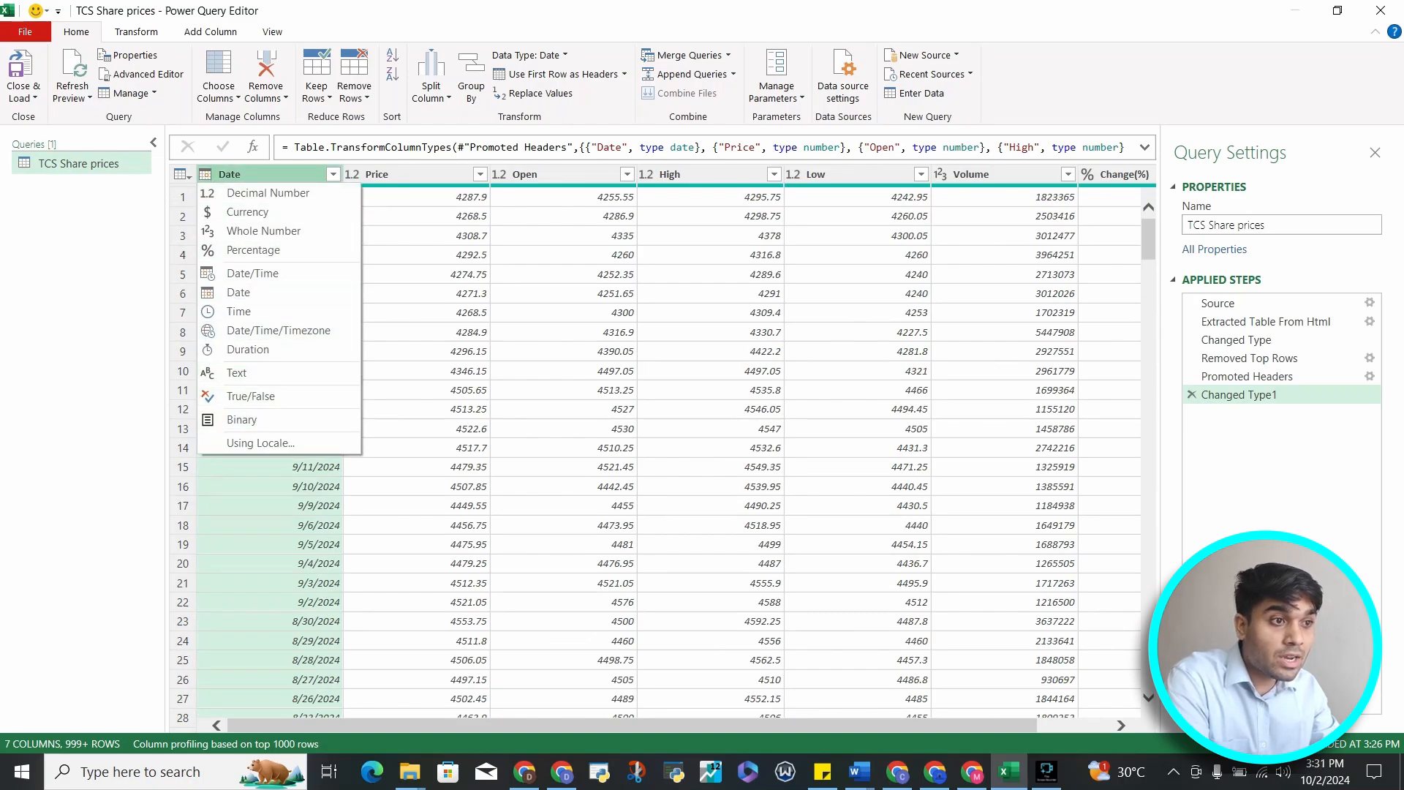
{"action": "left_click", "coordinate": [417, 274]}
{"action": "left_click", "coordinate": [307, 197]}
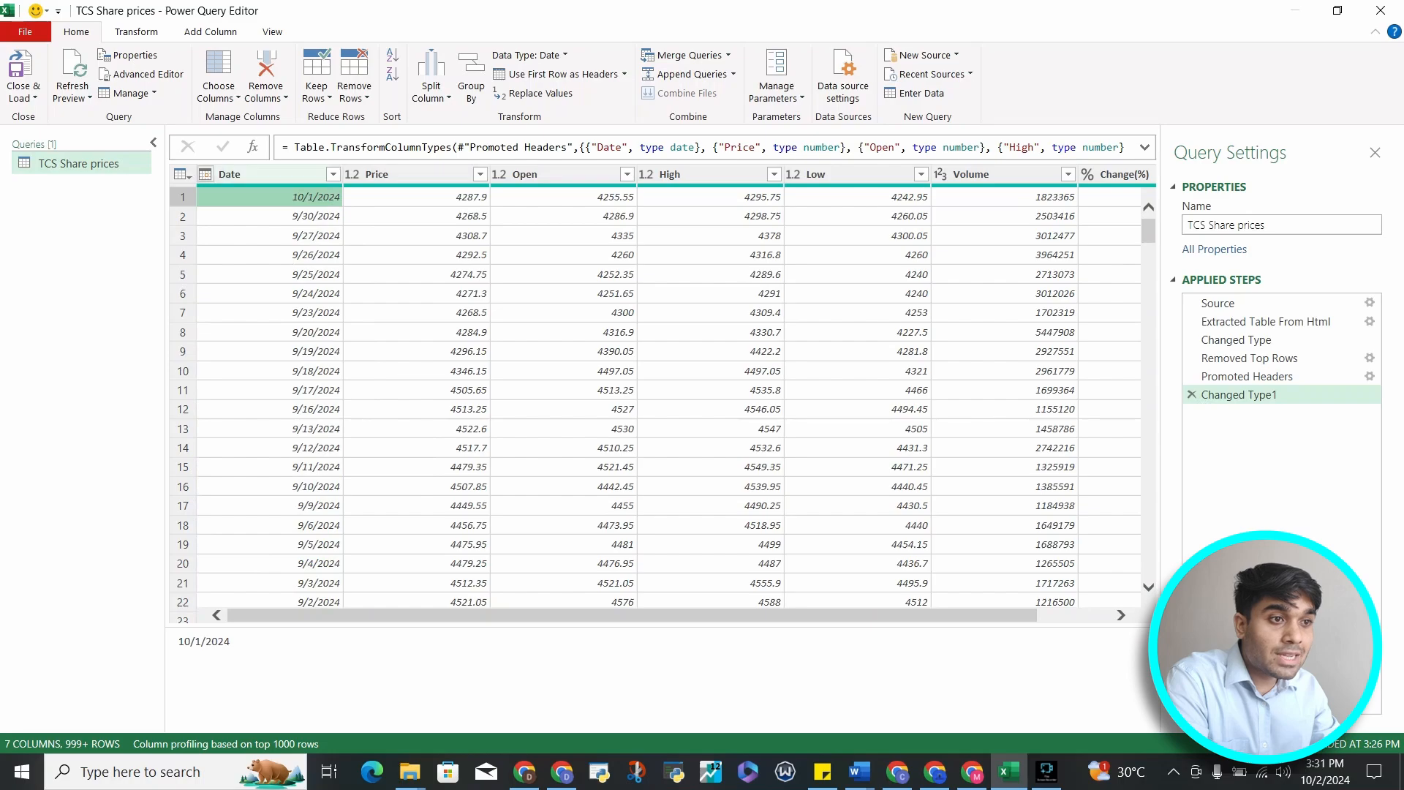
{"action": "left_click", "coordinate": [206, 174]}
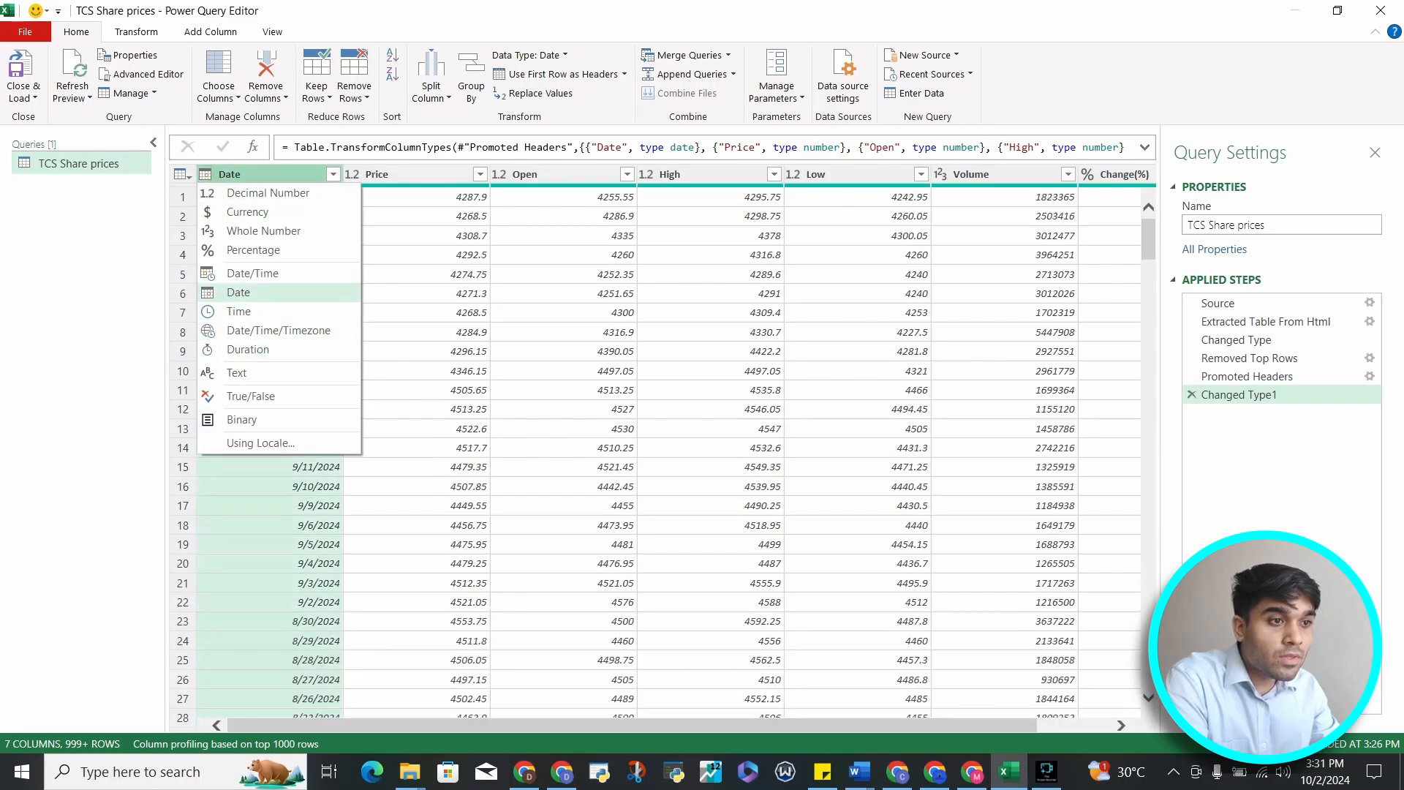
{"action": "left_click", "coordinate": [414, 274]}
{"action": "left_click", "coordinate": [206, 174]}
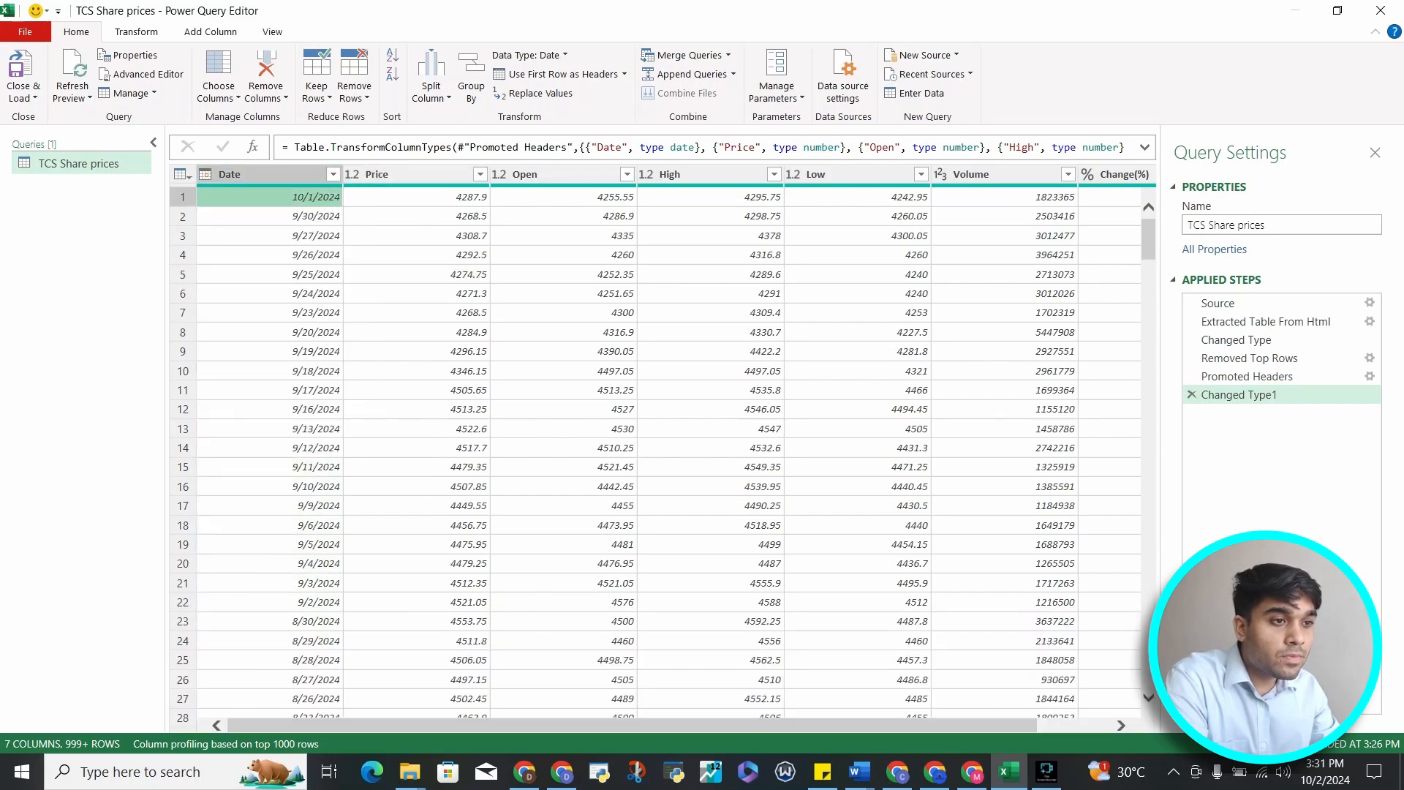
{"action": "left_click", "coordinate": [256, 174]}
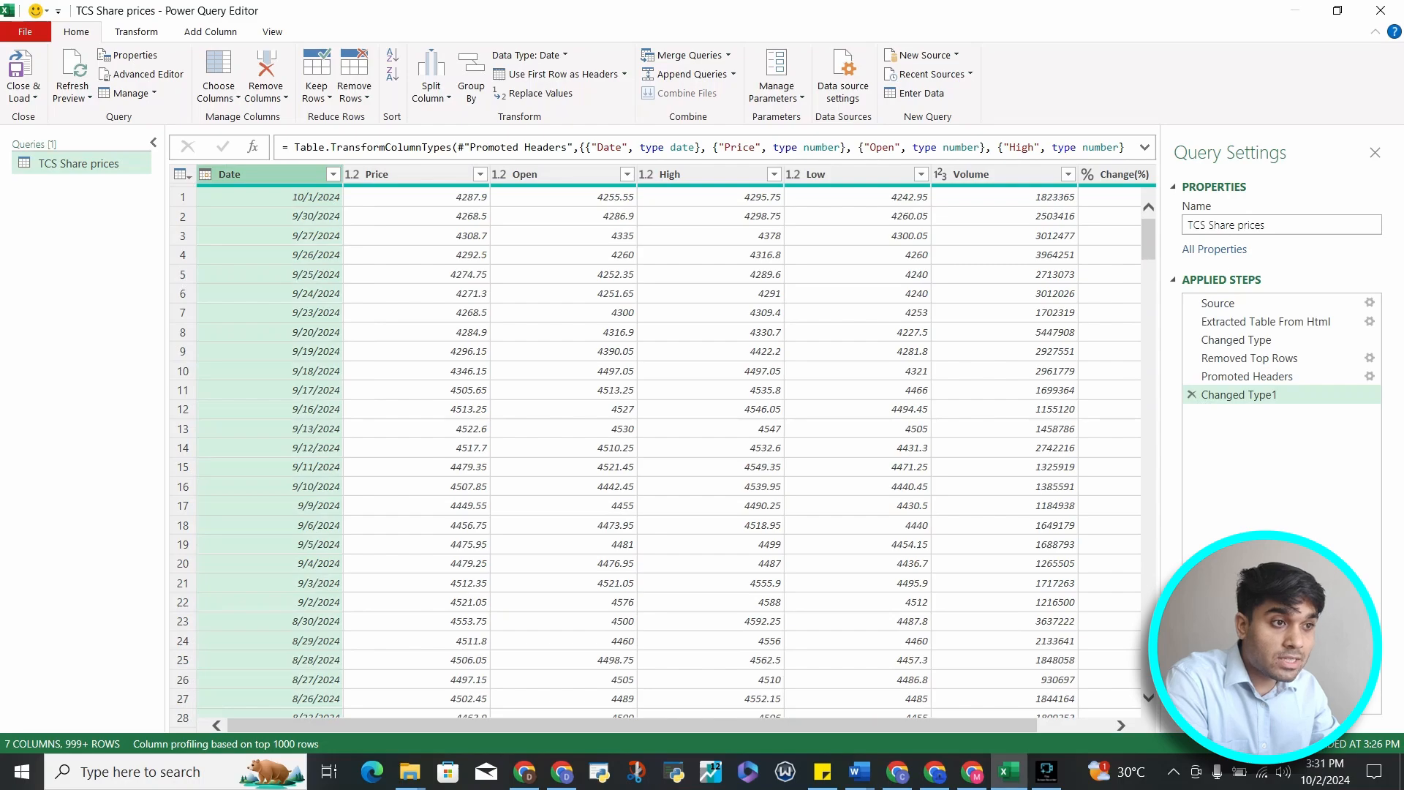
- View the data type options of the Price and Volume columns, leaving both types as they are
{"action": "left_click", "coordinate": [403, 174]}
{"action": "left_click", "coordinate": [353, 174]}
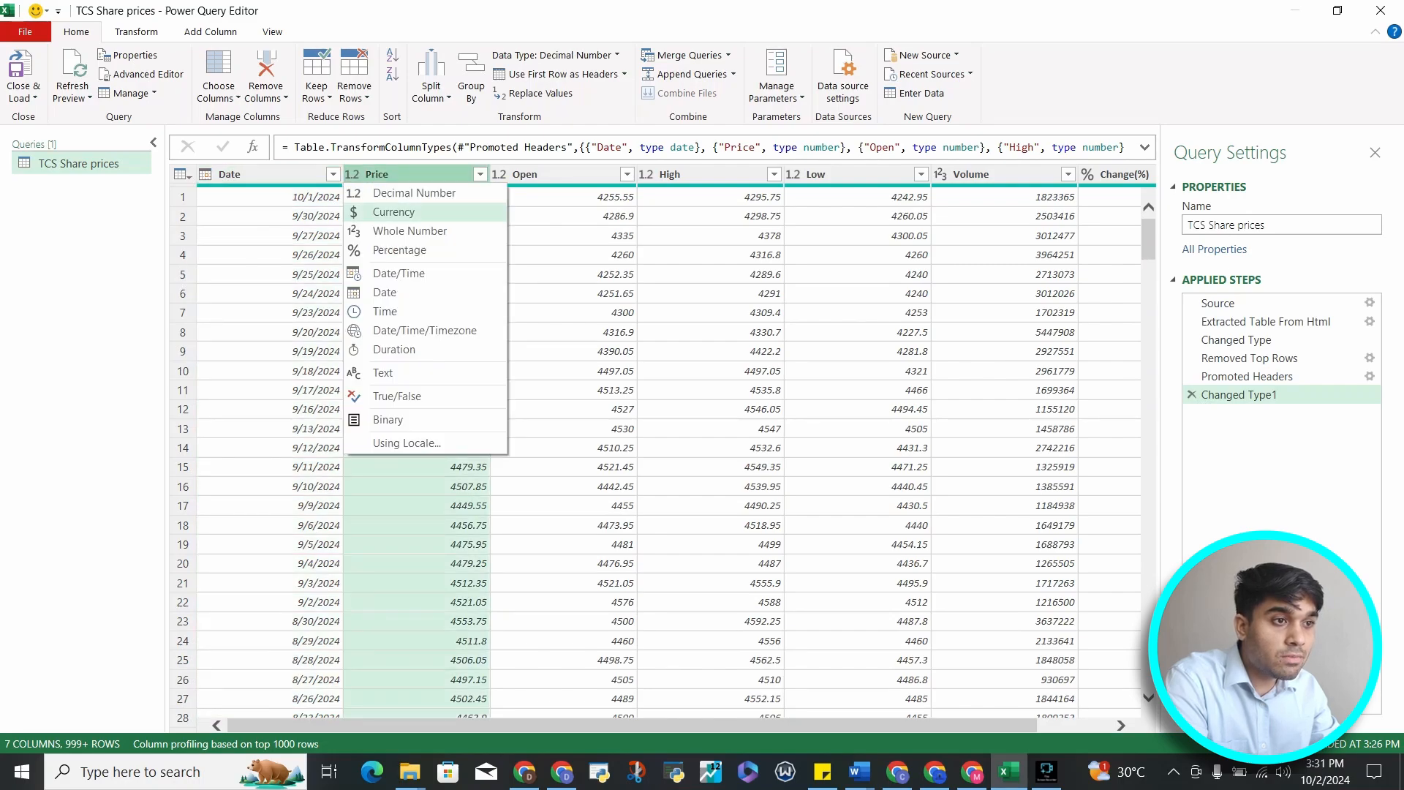
{"action": "left_click", "coordinate": [557, 216]}
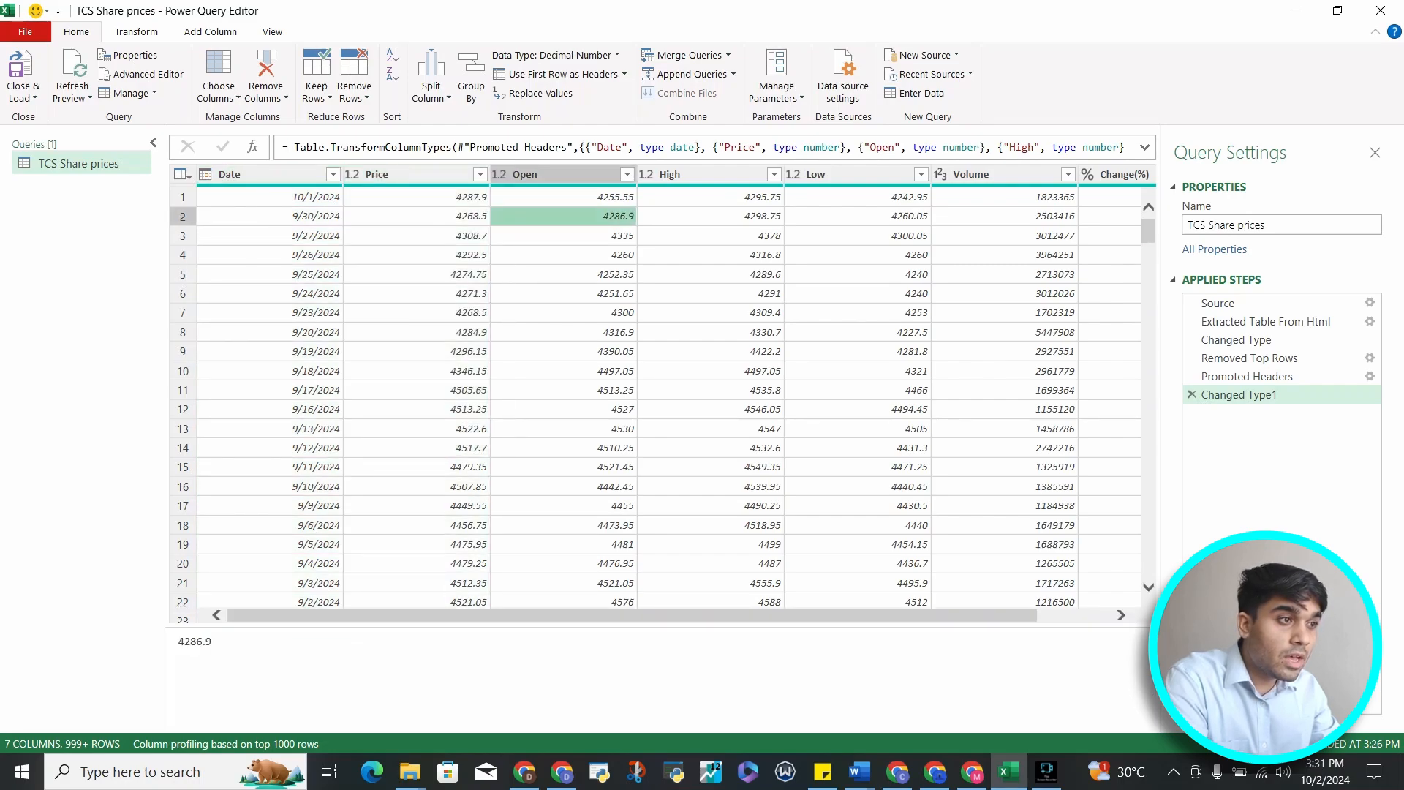
{"action": "scroll", "coordinate": [670, 395], "scroll_direction": "right", "scroll_amount": 2}
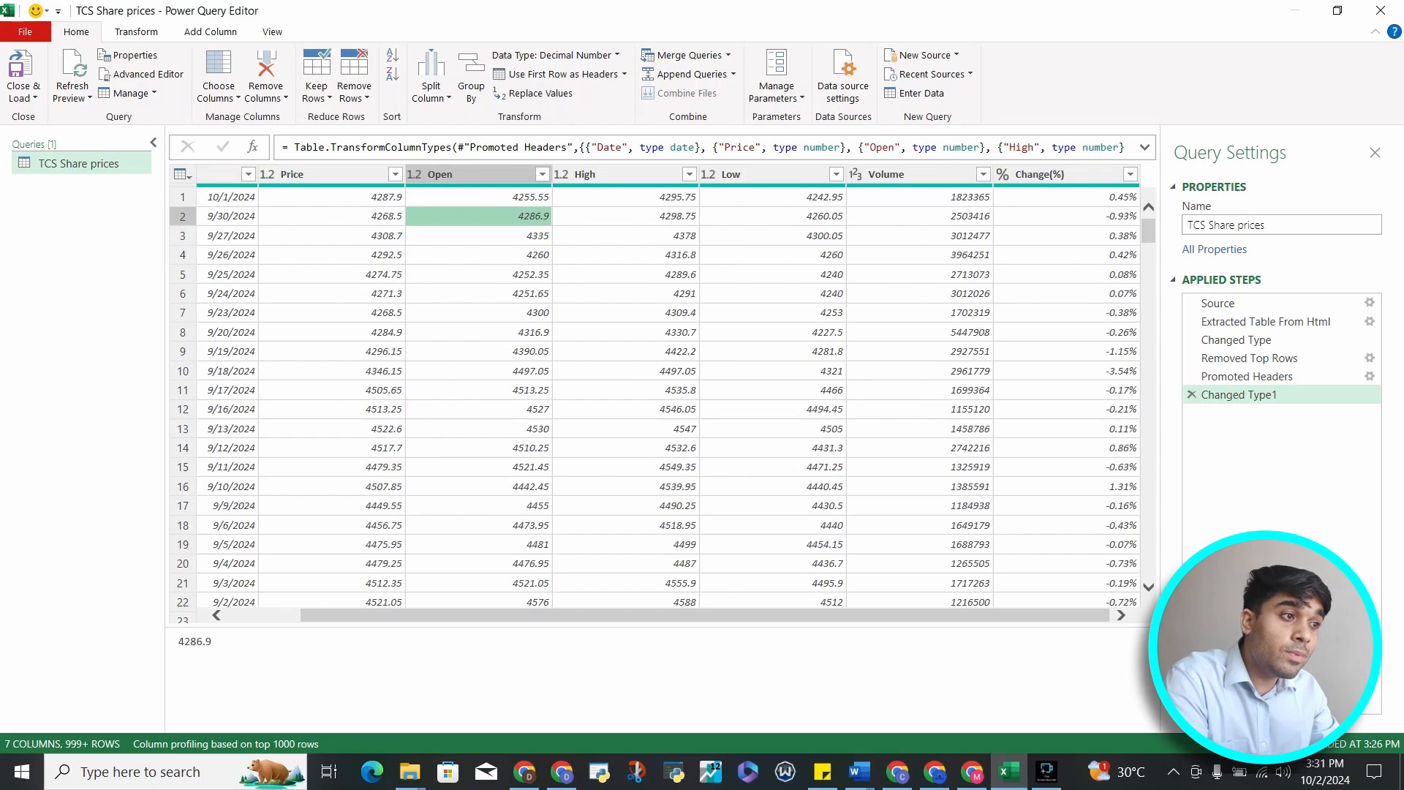
{"action": "left_click", "coordinate": [855, 174]}
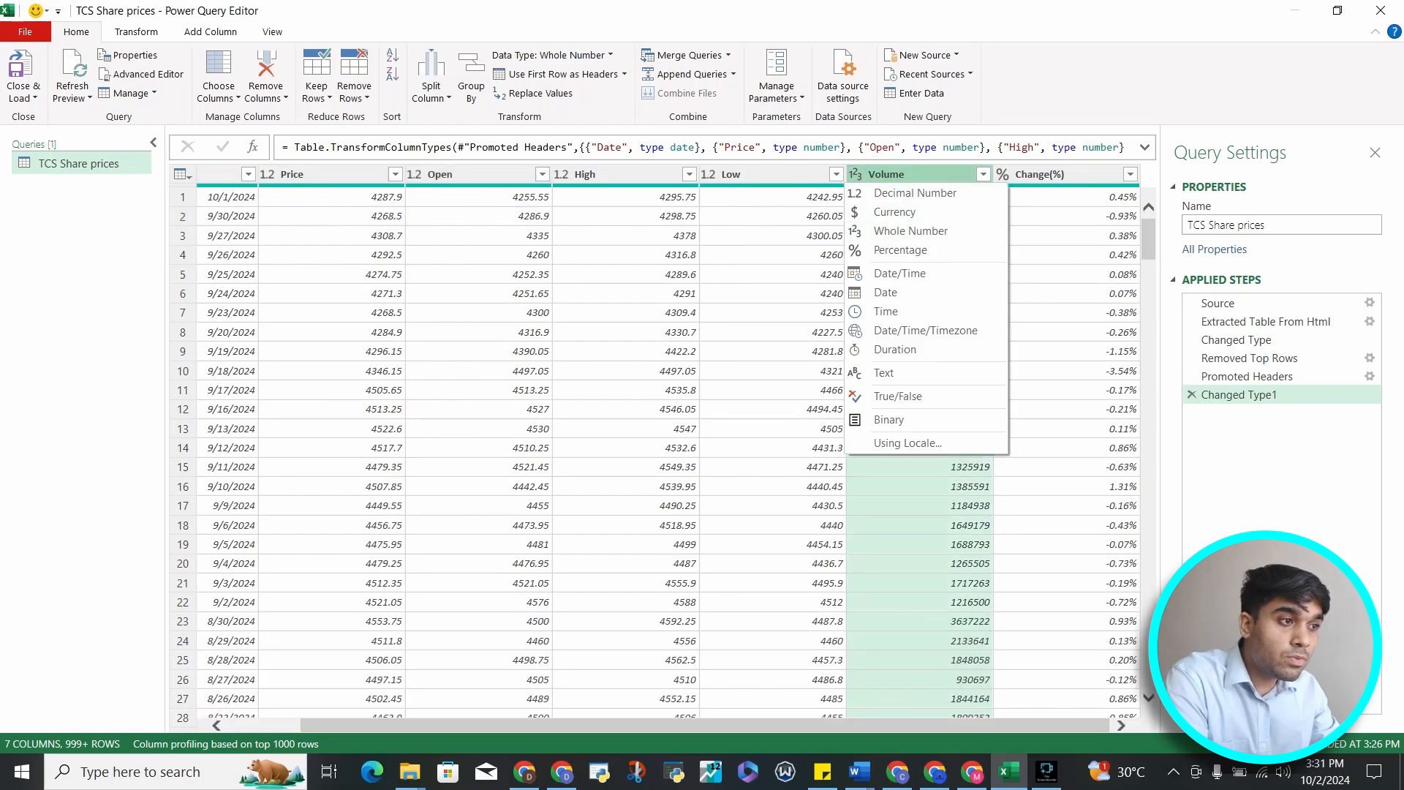
{"action": "left_click", "coordinate": [783, 274]}
{"action": "left_click", "coordinate": [919, 197]}
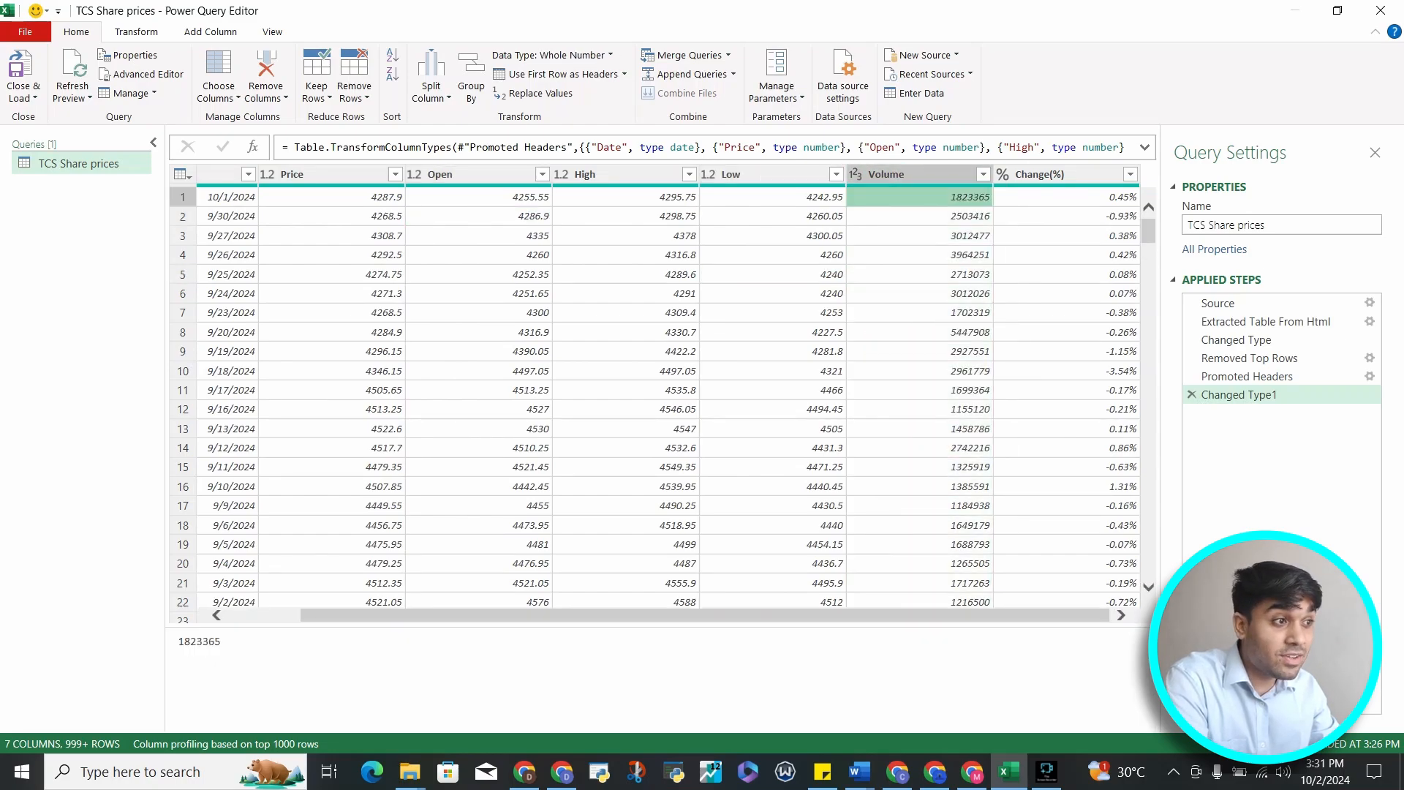
- Inspect the Change(%) column's first value and percentage type, along with the Volume value in row 4
{"action": "left_click", "coordinate": [1067, 197]}
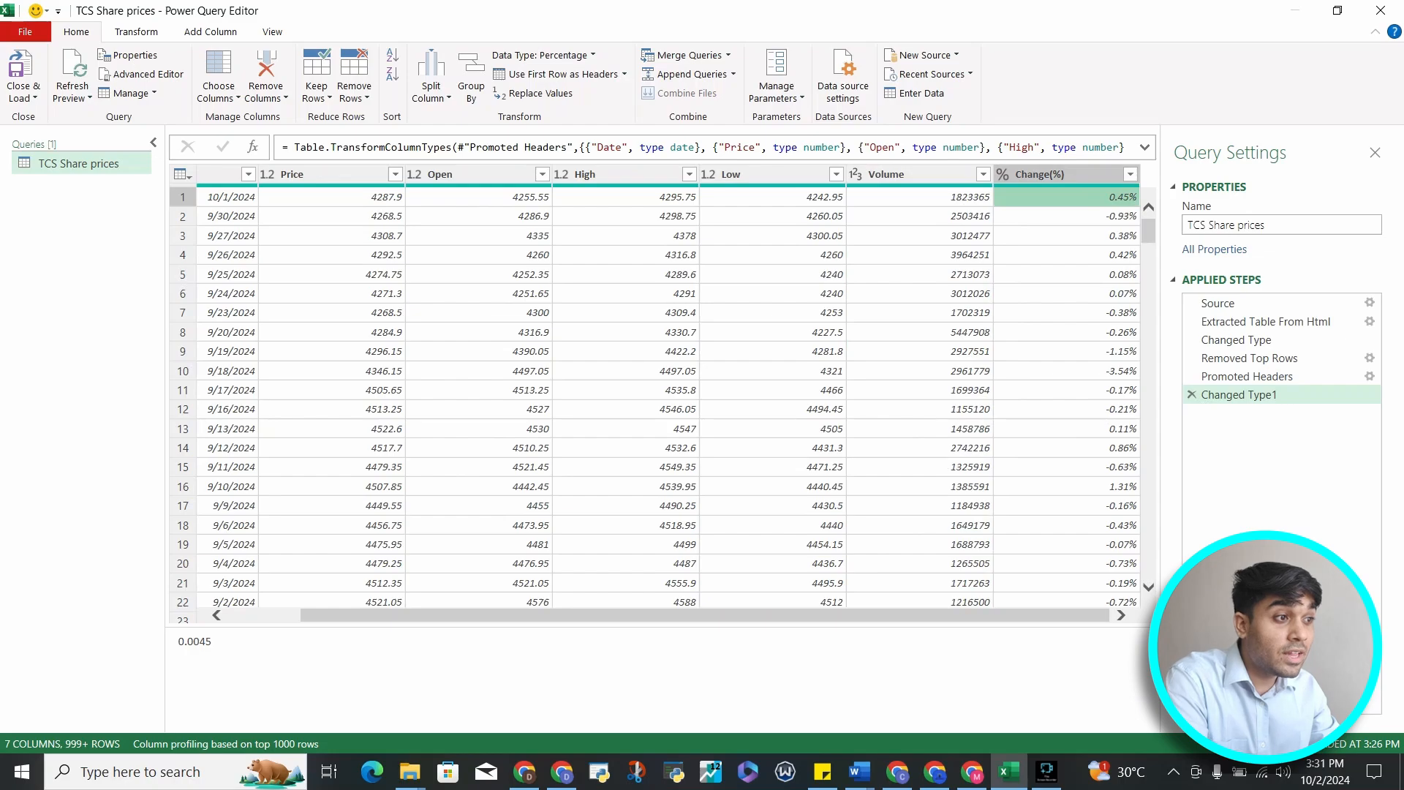
{"action": "left_click", "coordinate": [1003, 175]}
{"action": "left_click", "coordinate": [920, 255]}
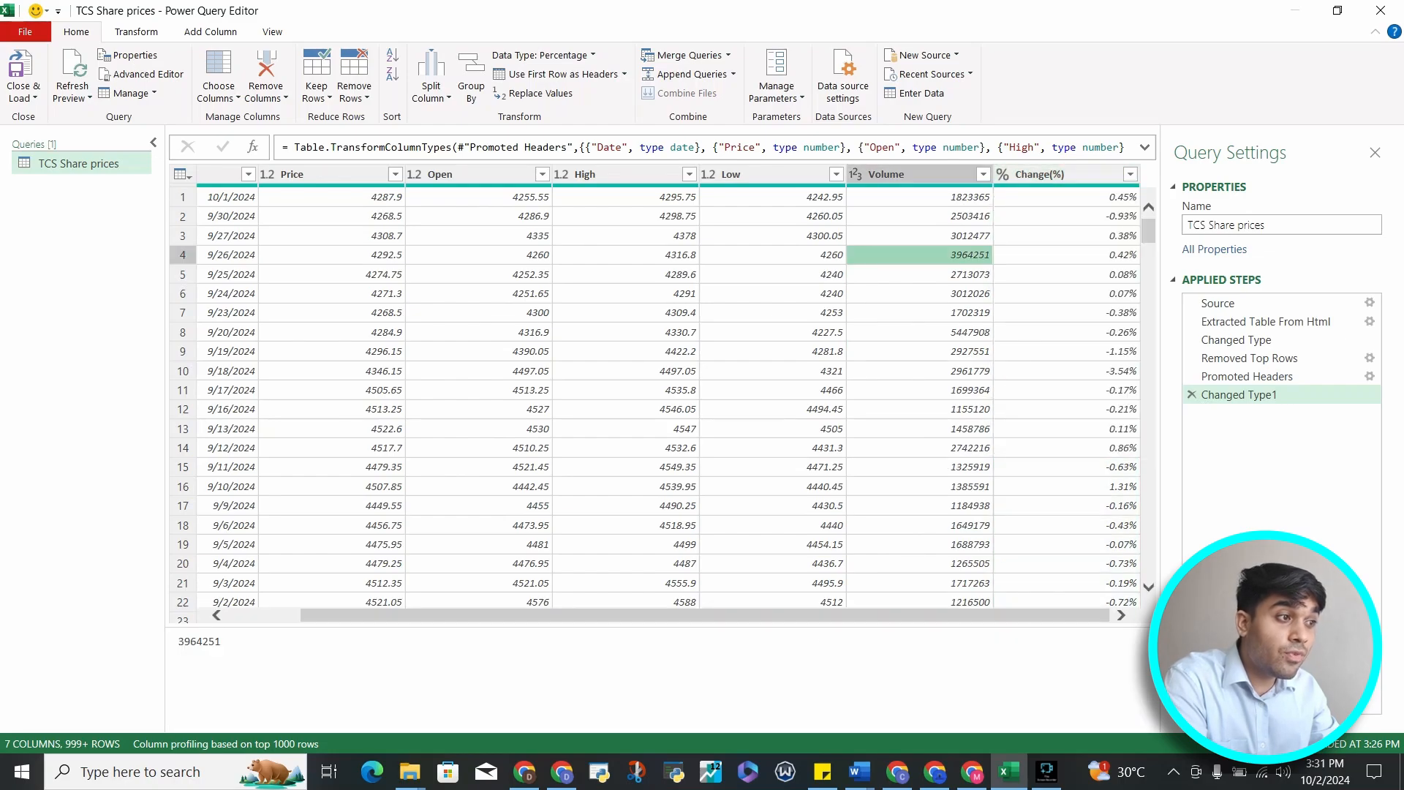
{"action": "left_click", "coordinate": [1066, 197]}
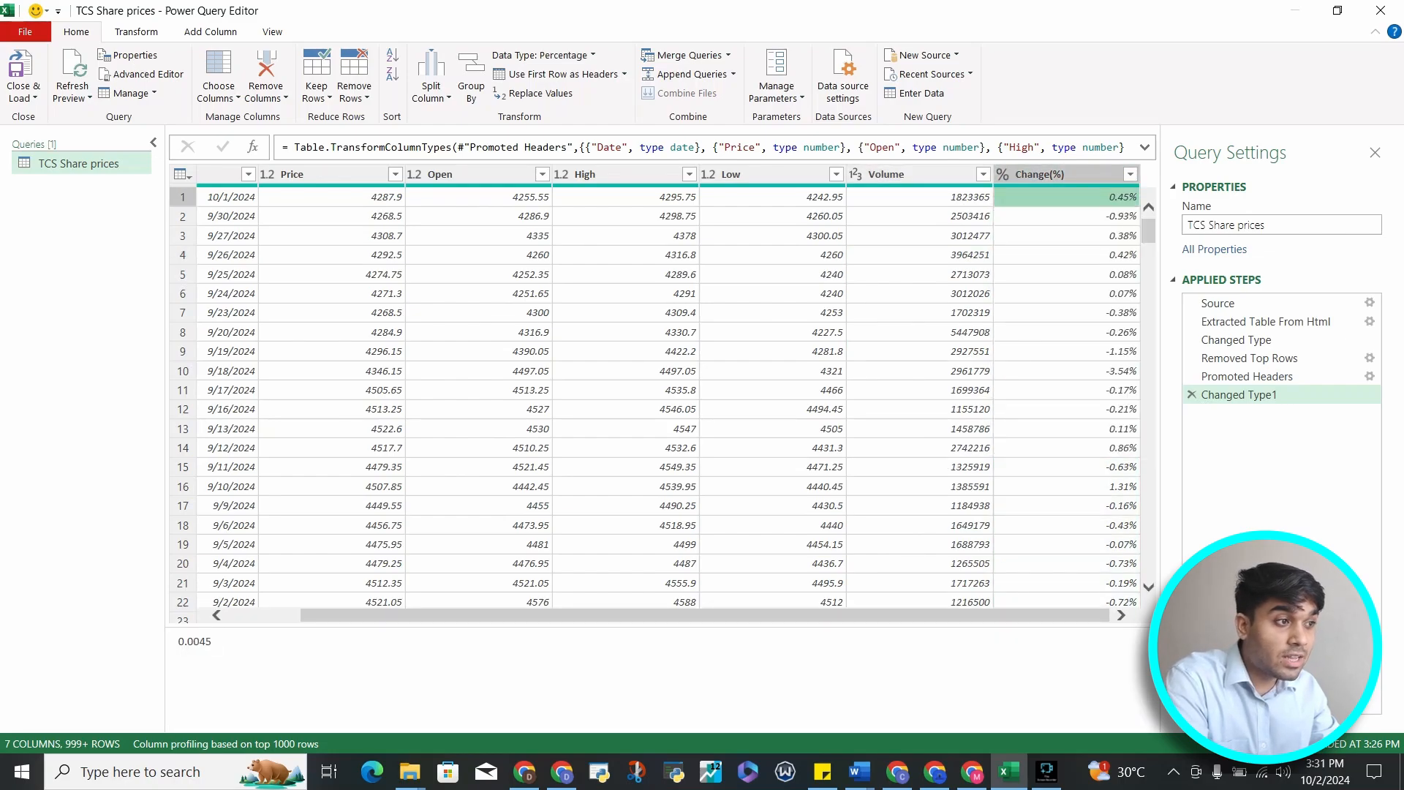
{"action": "scroll", "coordinate": [668, 397], "scroll_direction": "down", "scroll_amount": 1}
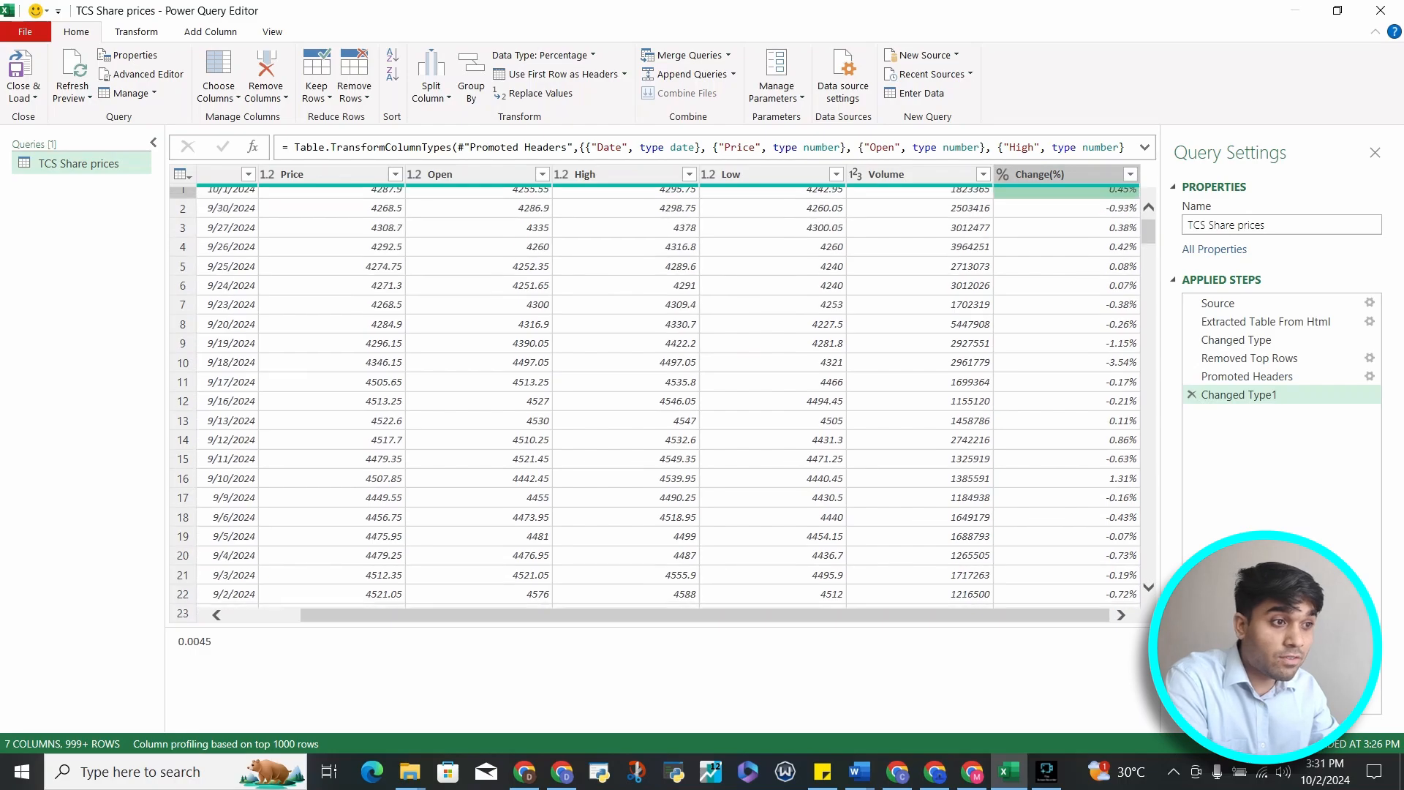
{"action": "scroll", "coordinate": [669, 397], "scroll_direction": "up", "scroll_amount": 1}
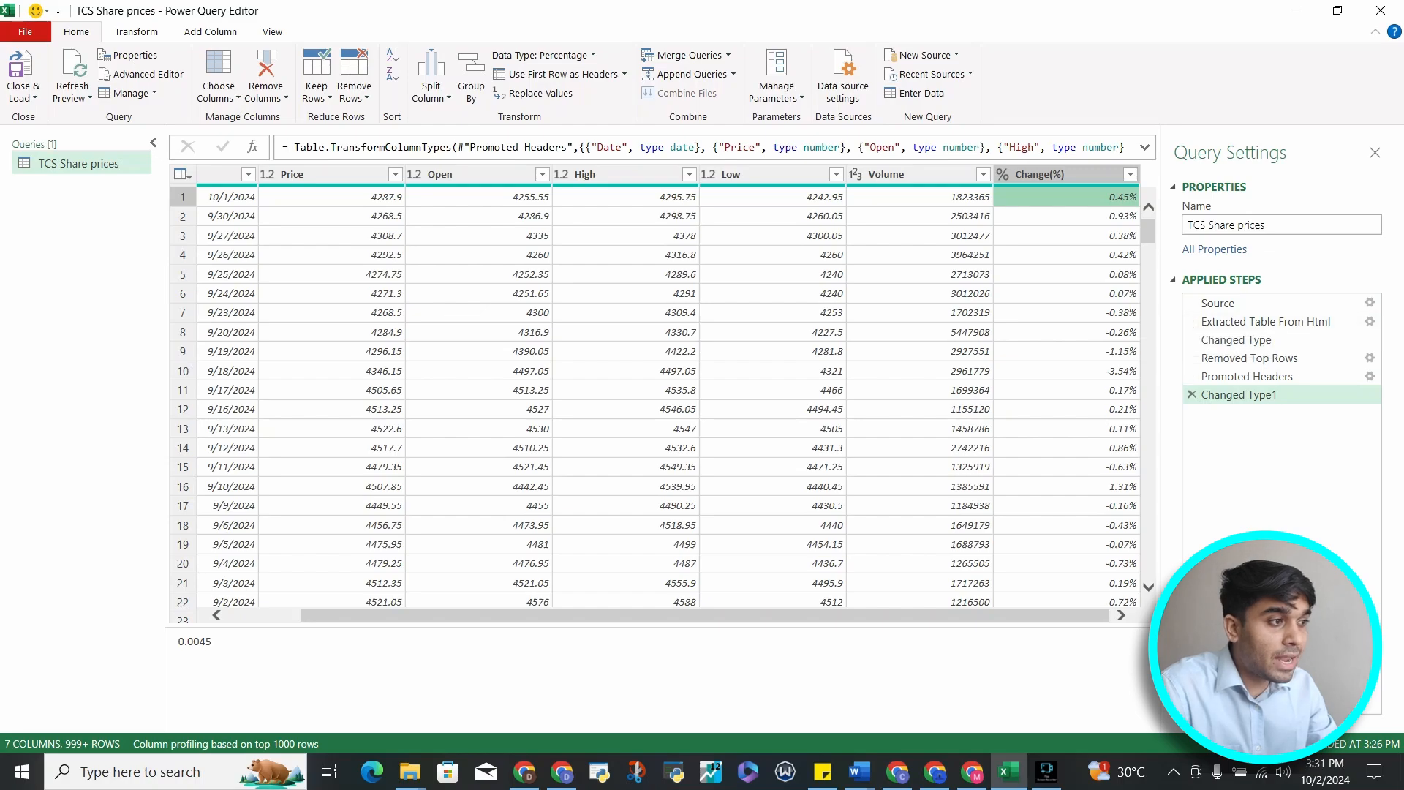
- Review the results of the applied steps Source, Extracted Table From Html and Promoted Headers
{"action": "left_click", "coordinate": [1218, 303]}
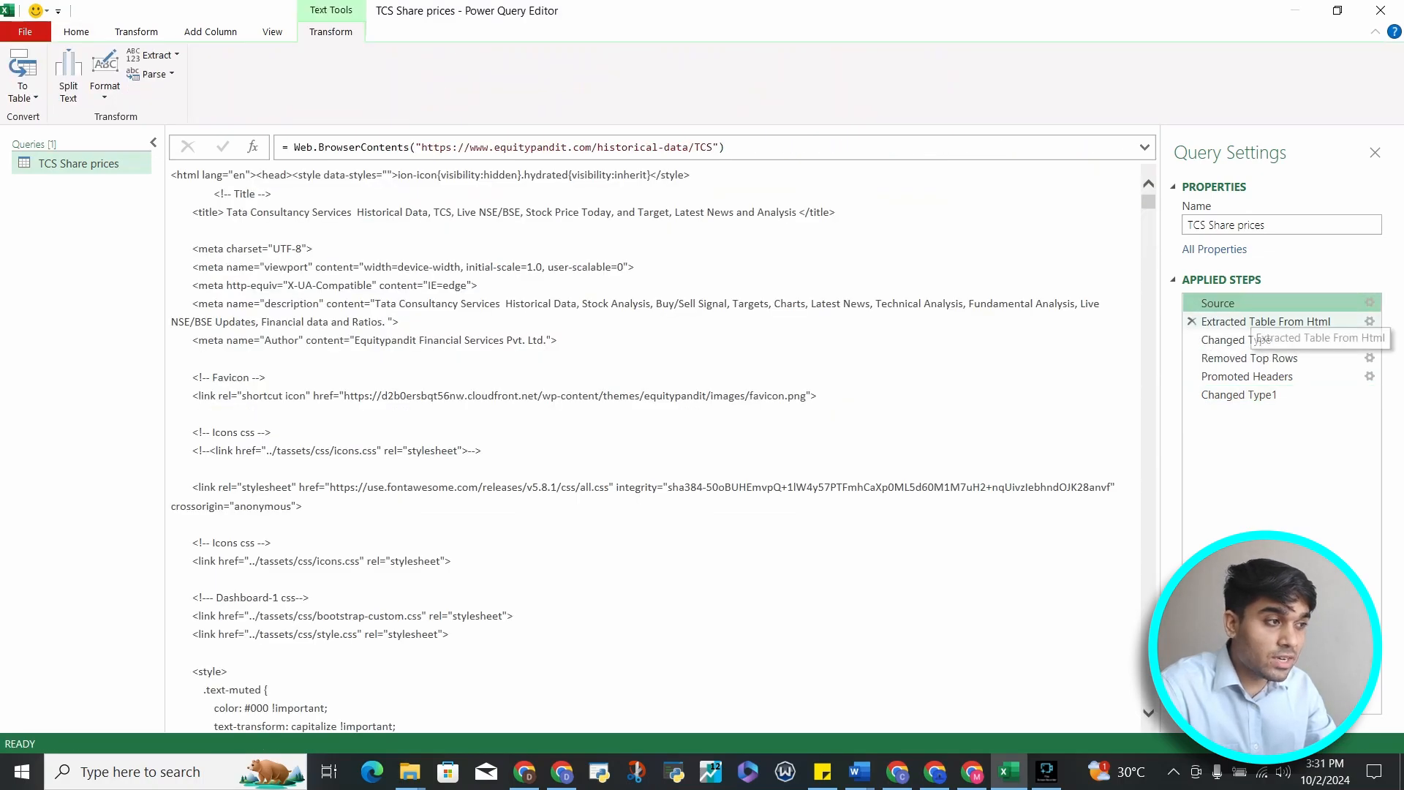
{"action": "left_click", "coordinate": [1252, 322]}
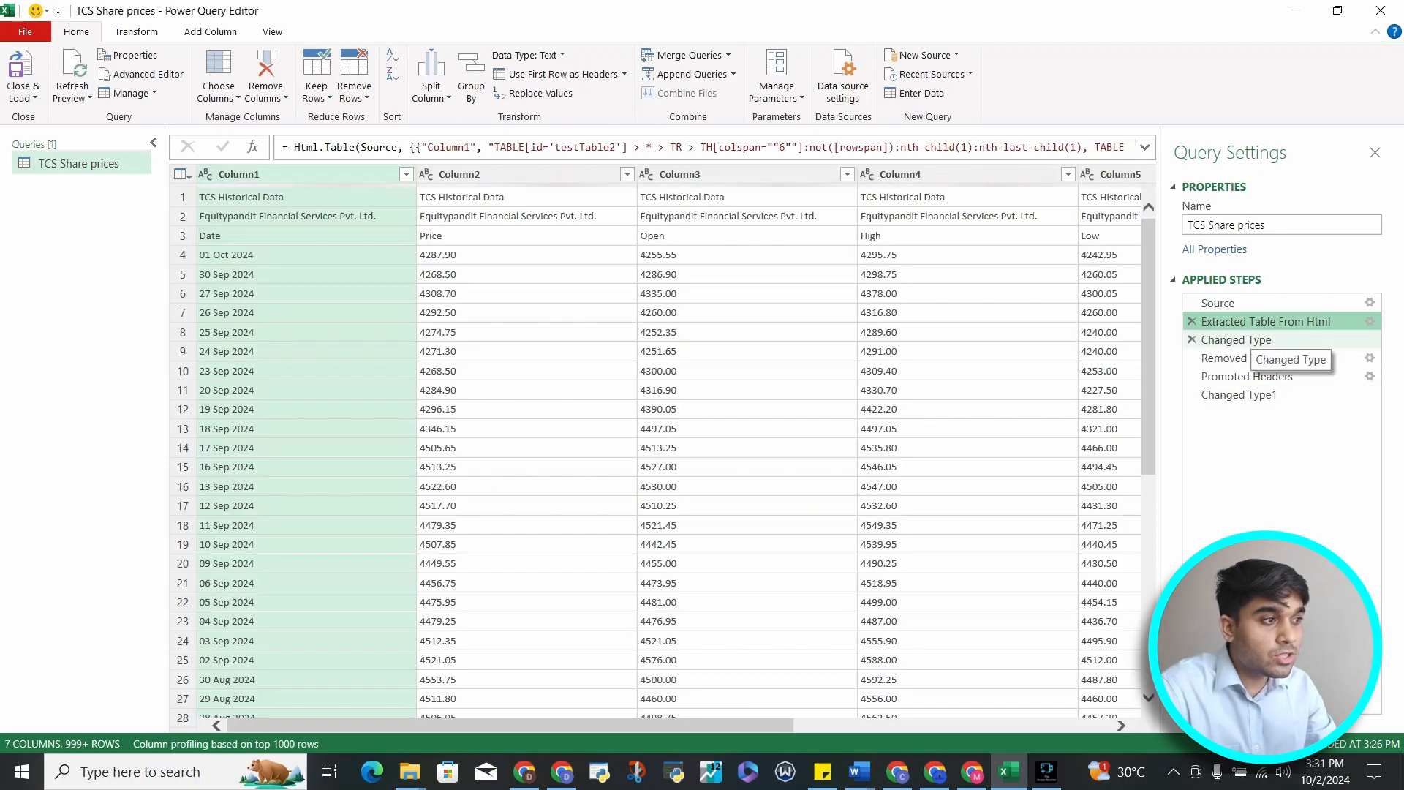
{"action": "left_click", "coordinate": [1262, 376]}
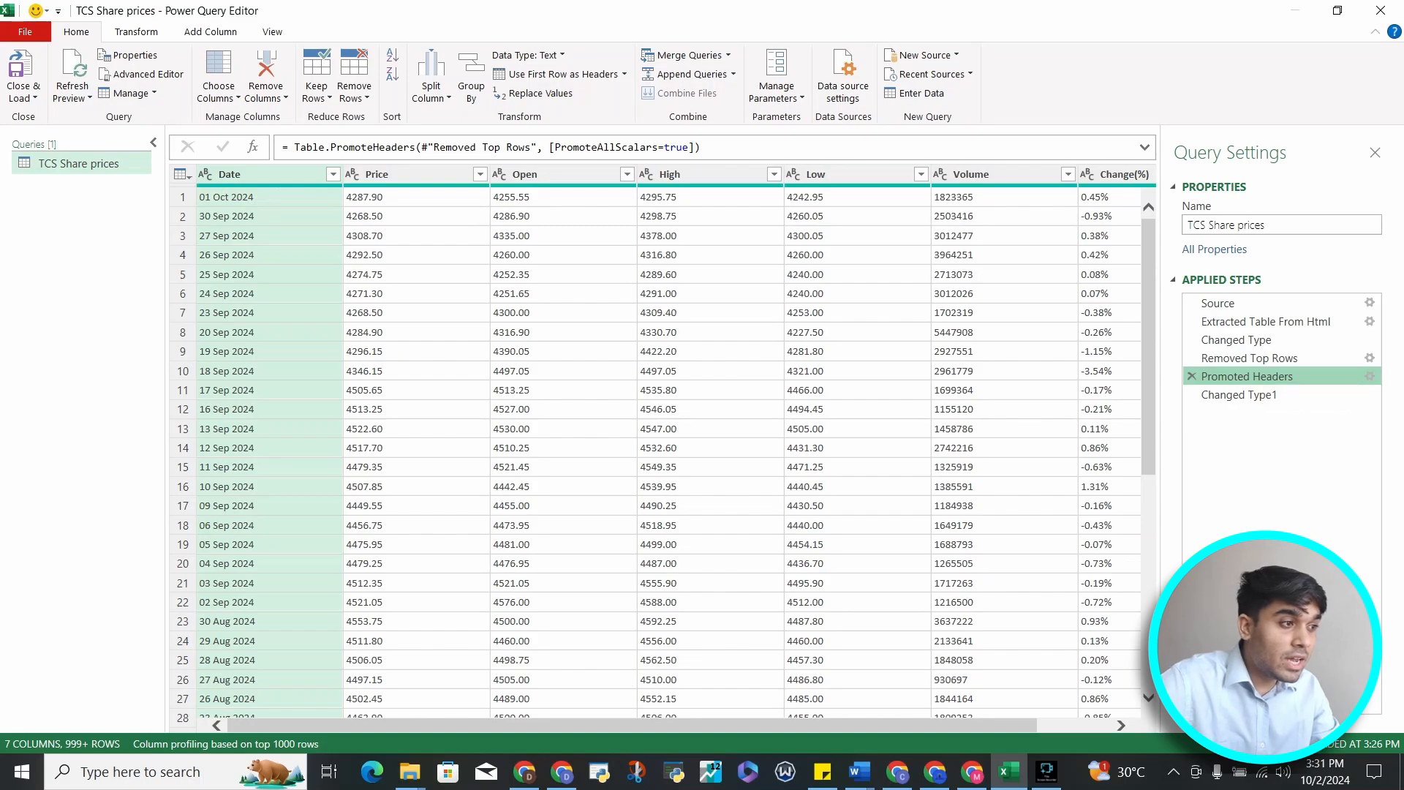
- Compare the results of the Promoted Headers and Changed Type1 steps, and open the deletion prompt for Promoted Headers, cancelling it
{"action": "left_click", "coordinate": [1240, 394]}
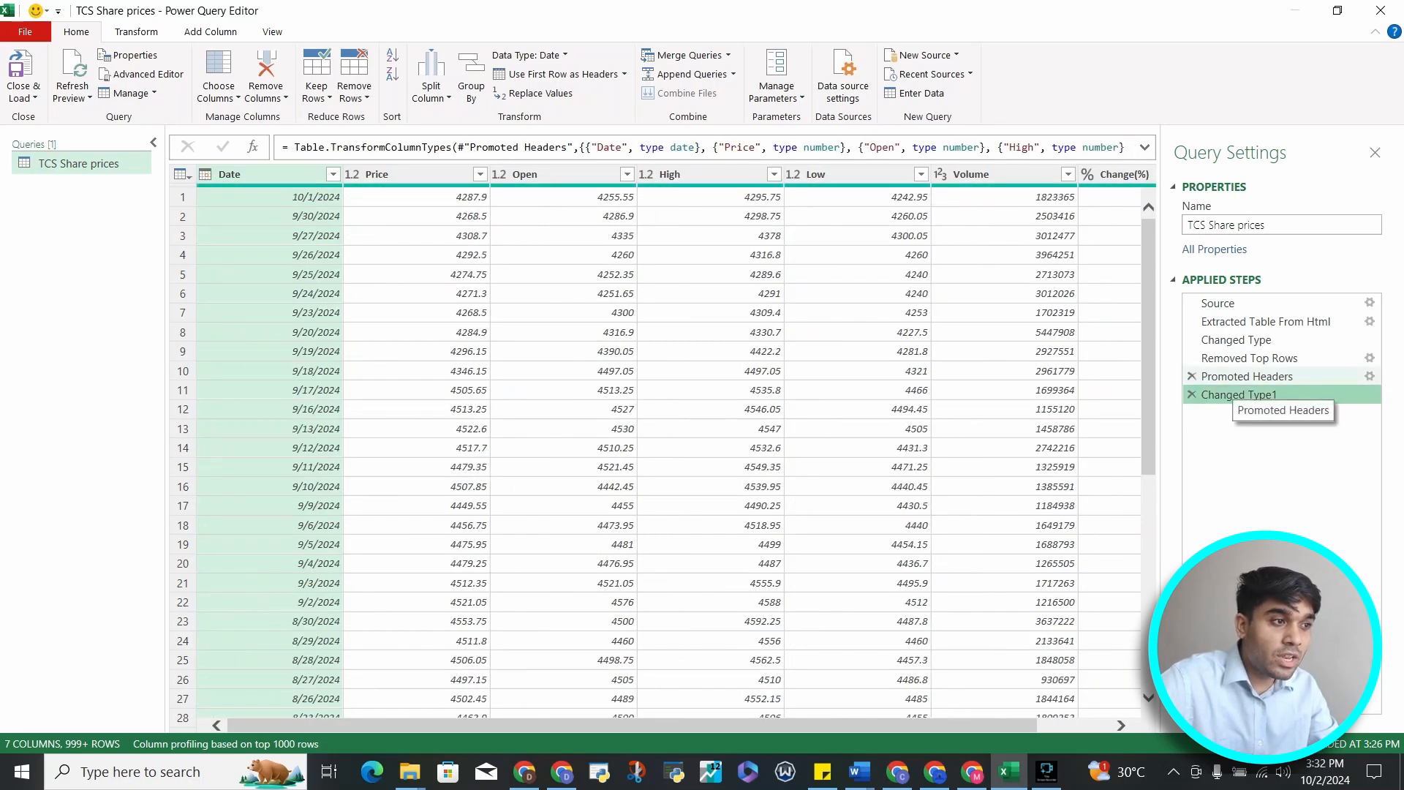
{"action": "left_click", "coordinate": [1234, 378]}
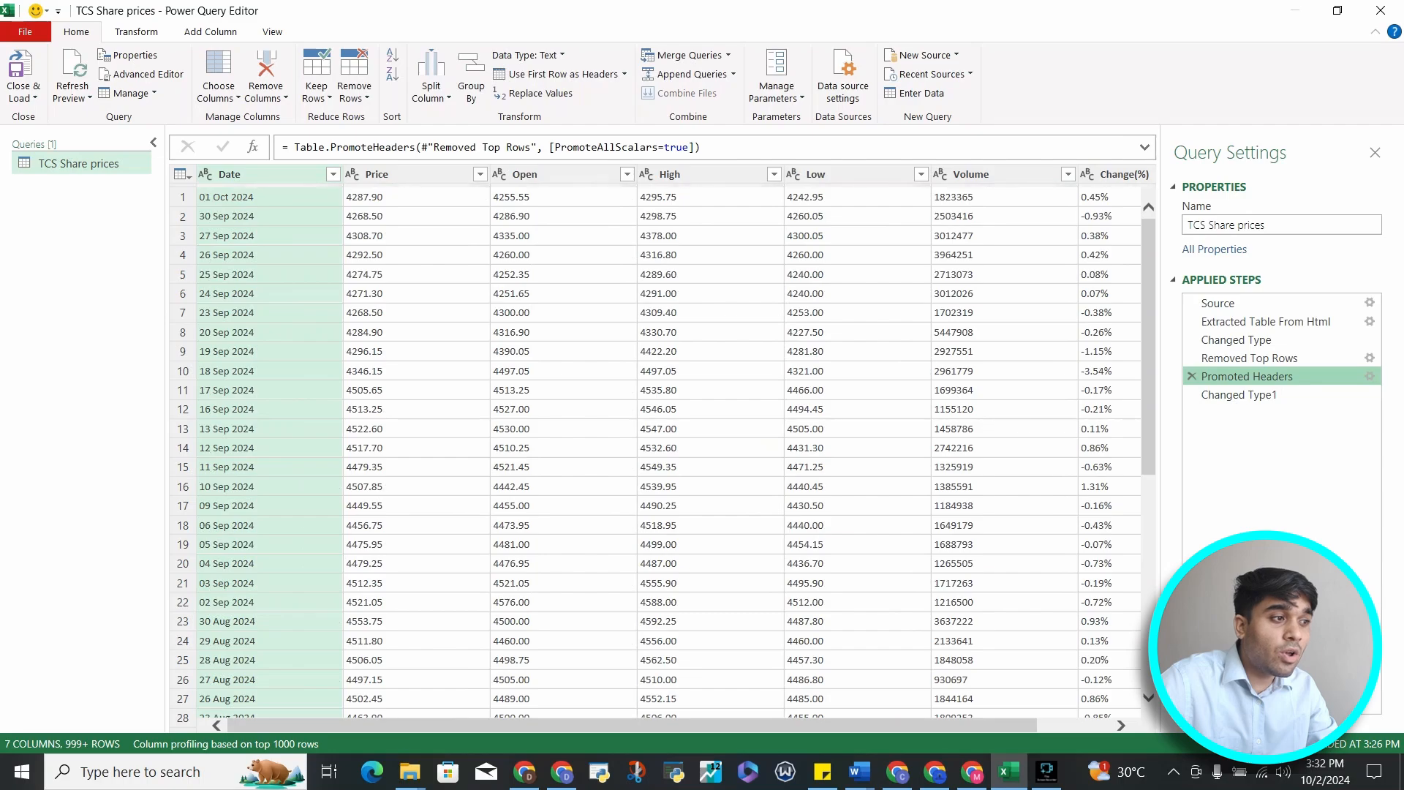
{"action": "left_click", "coordinate": [1239, 394]}
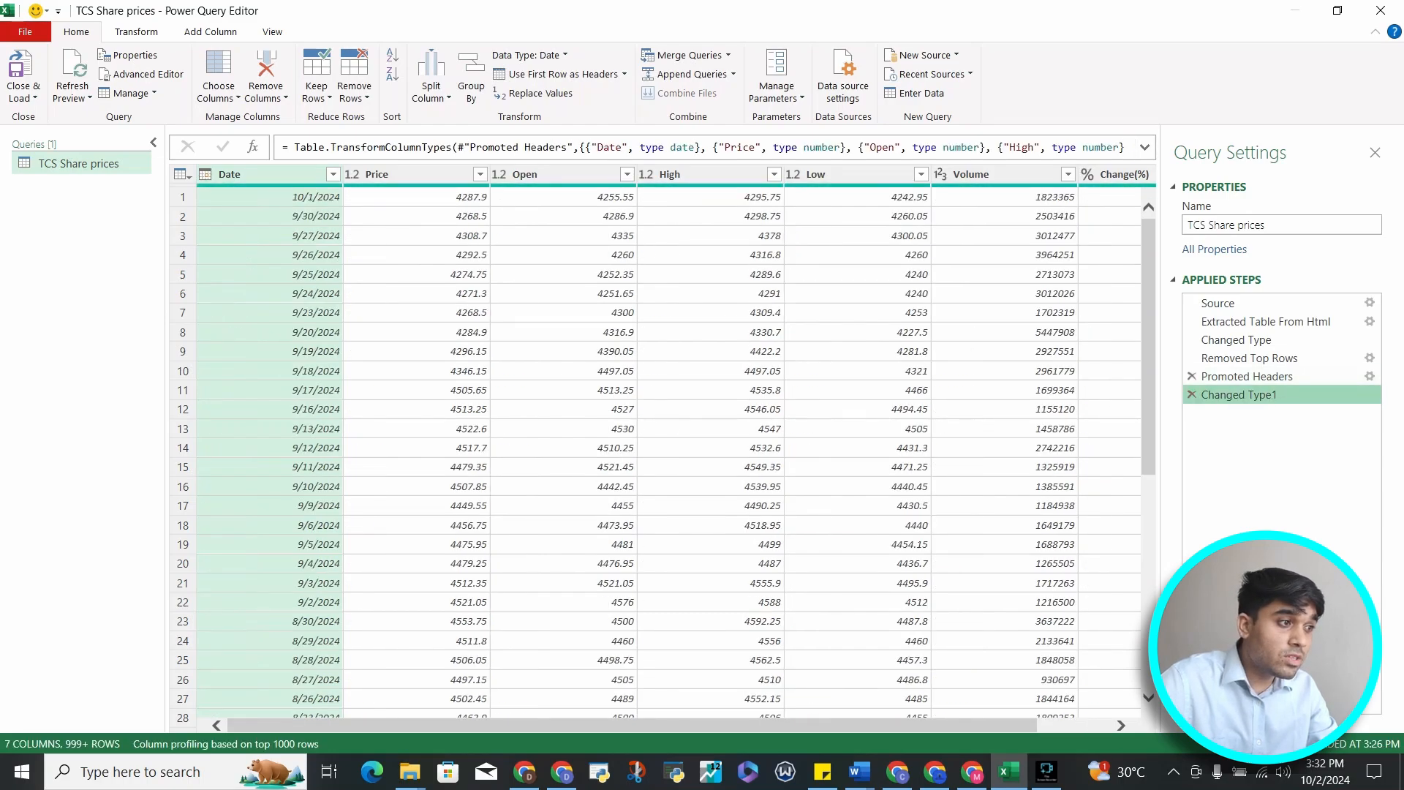
{"action": "left_click", "coordinate": [1253, 379]}
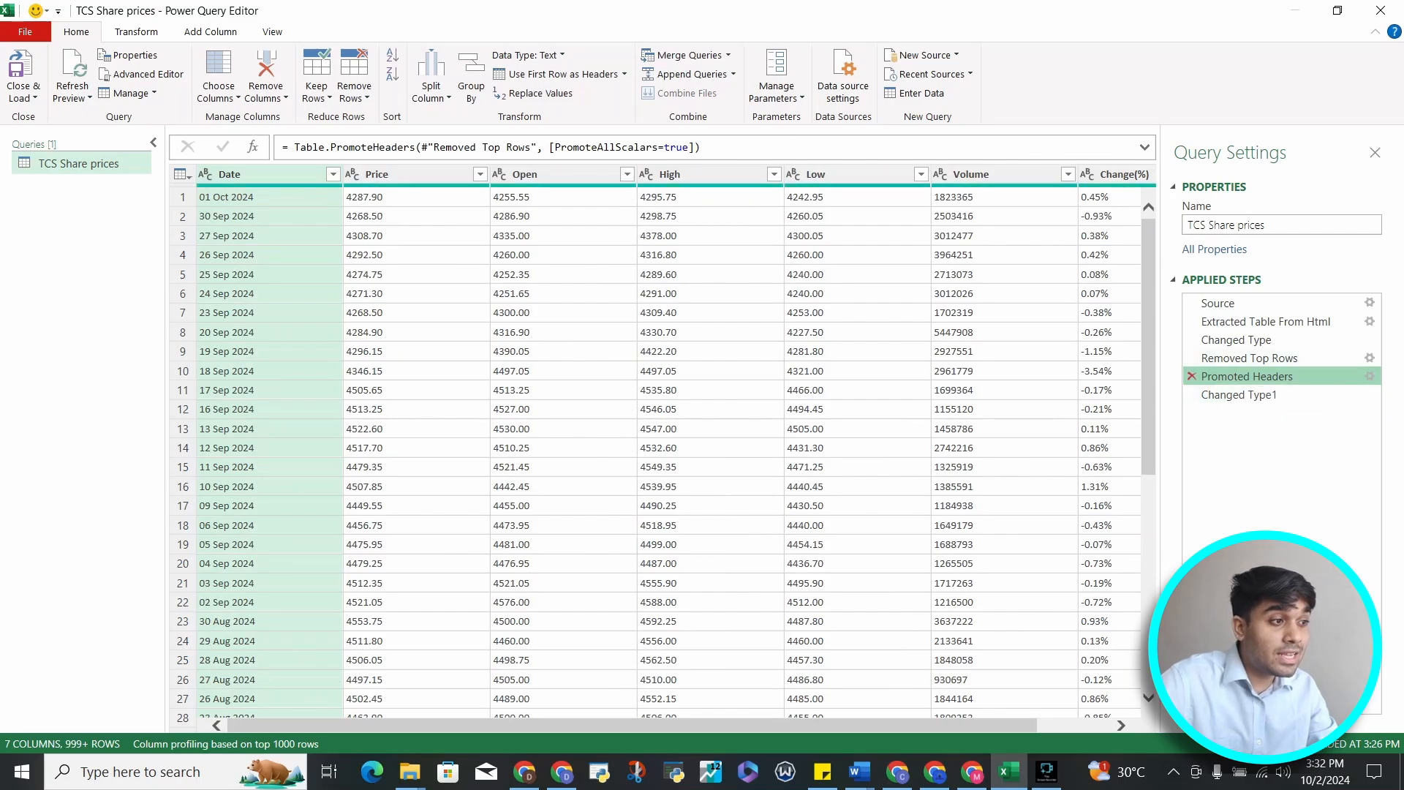
{"action": "left_click", "coordinate": [1191, 376]}
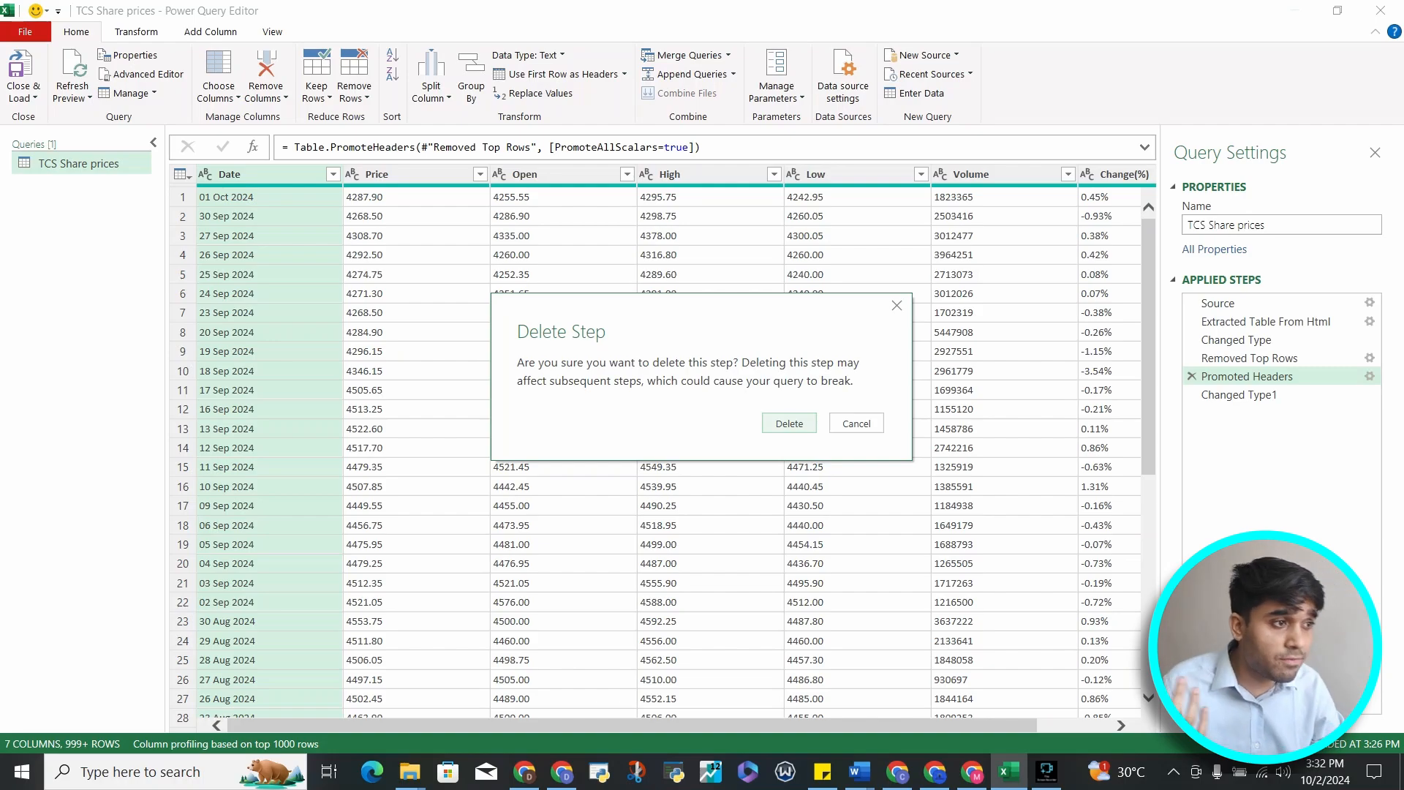
{"action": "key", "text": "Escape"}
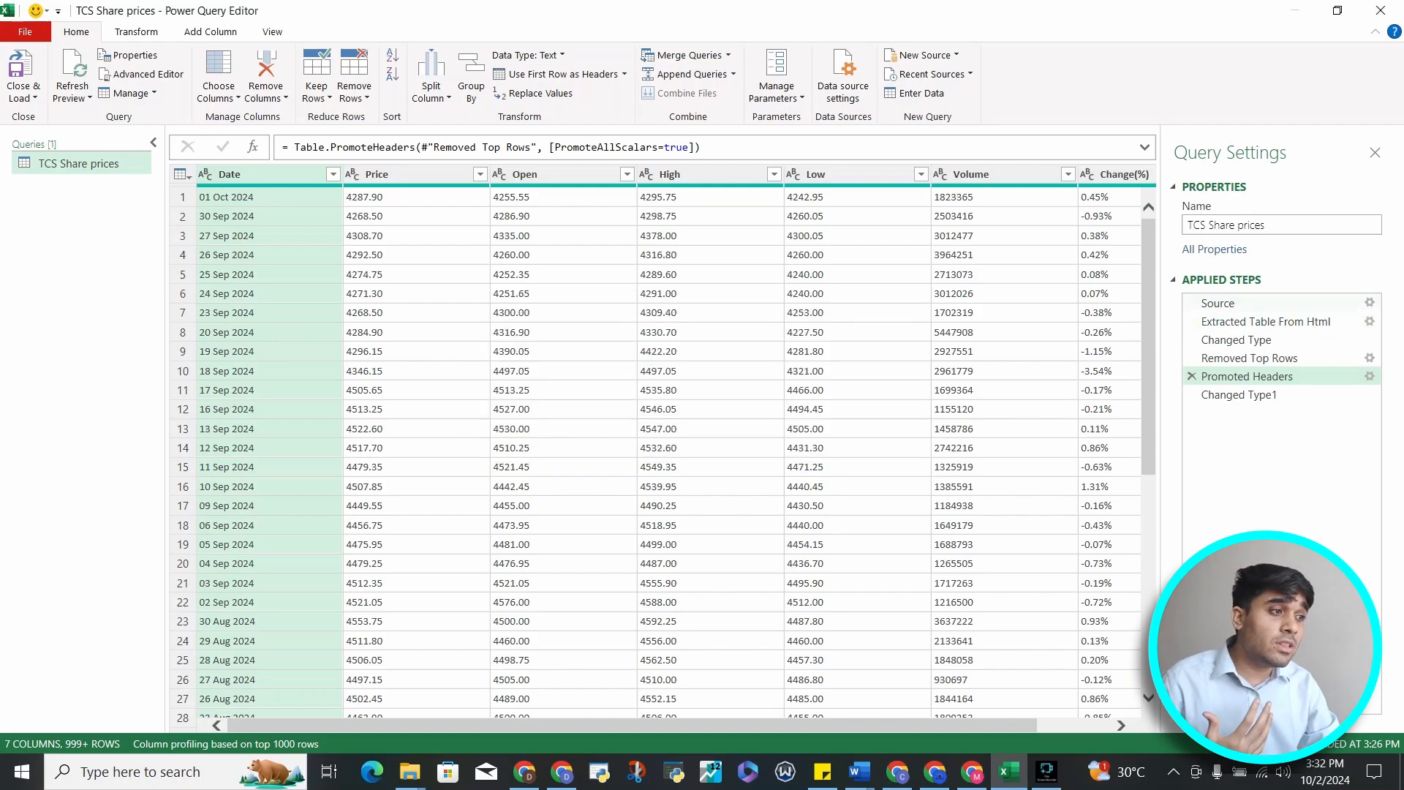
- Recheck the Source and Promoted Headers steps, returning to the Changed Type1 result and its first Date value
{"action": "left_click", "coordinate": [1218, 303]}
{"action": "left_click", "coordinate": [1247, 377]}
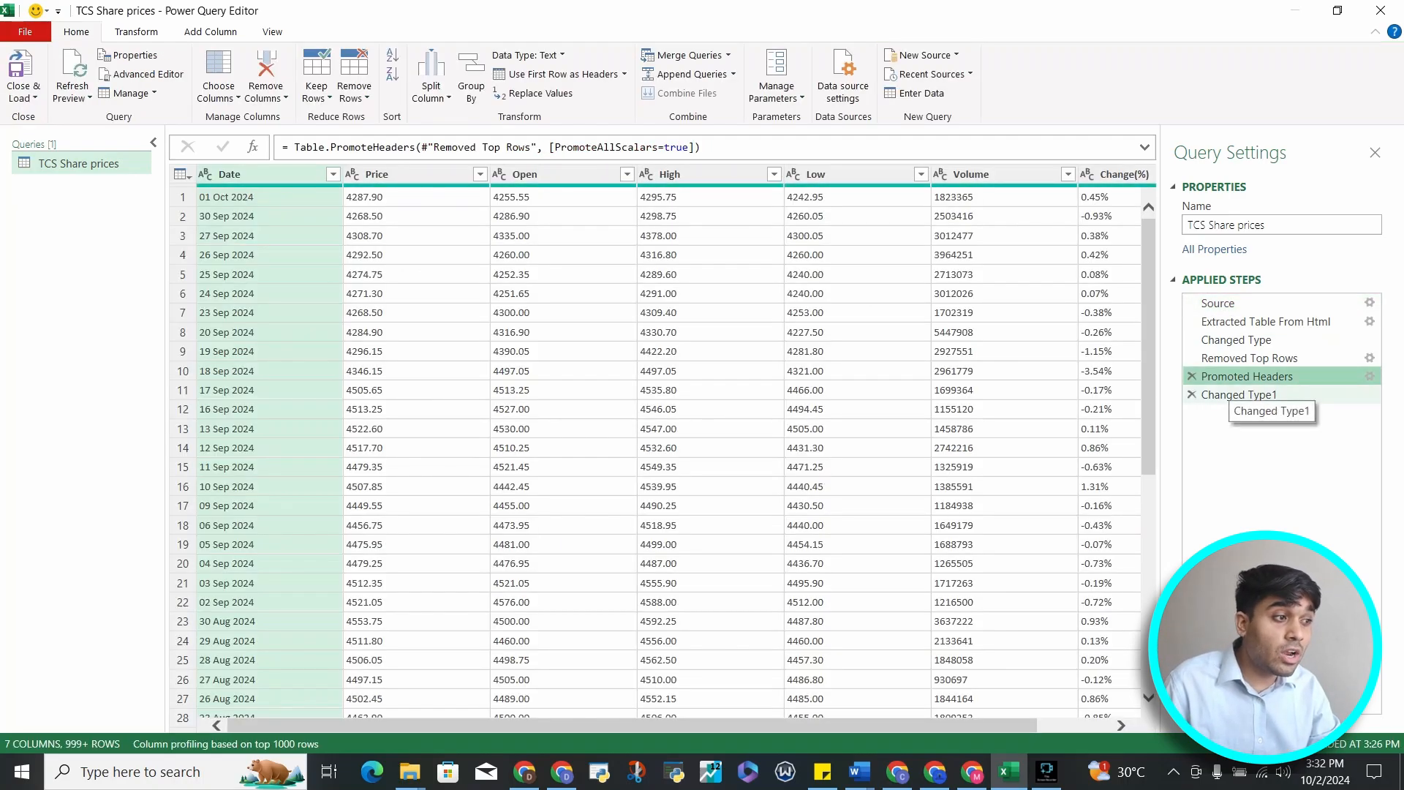
{"action": "left_click", "coordinate": [1243, 395]}
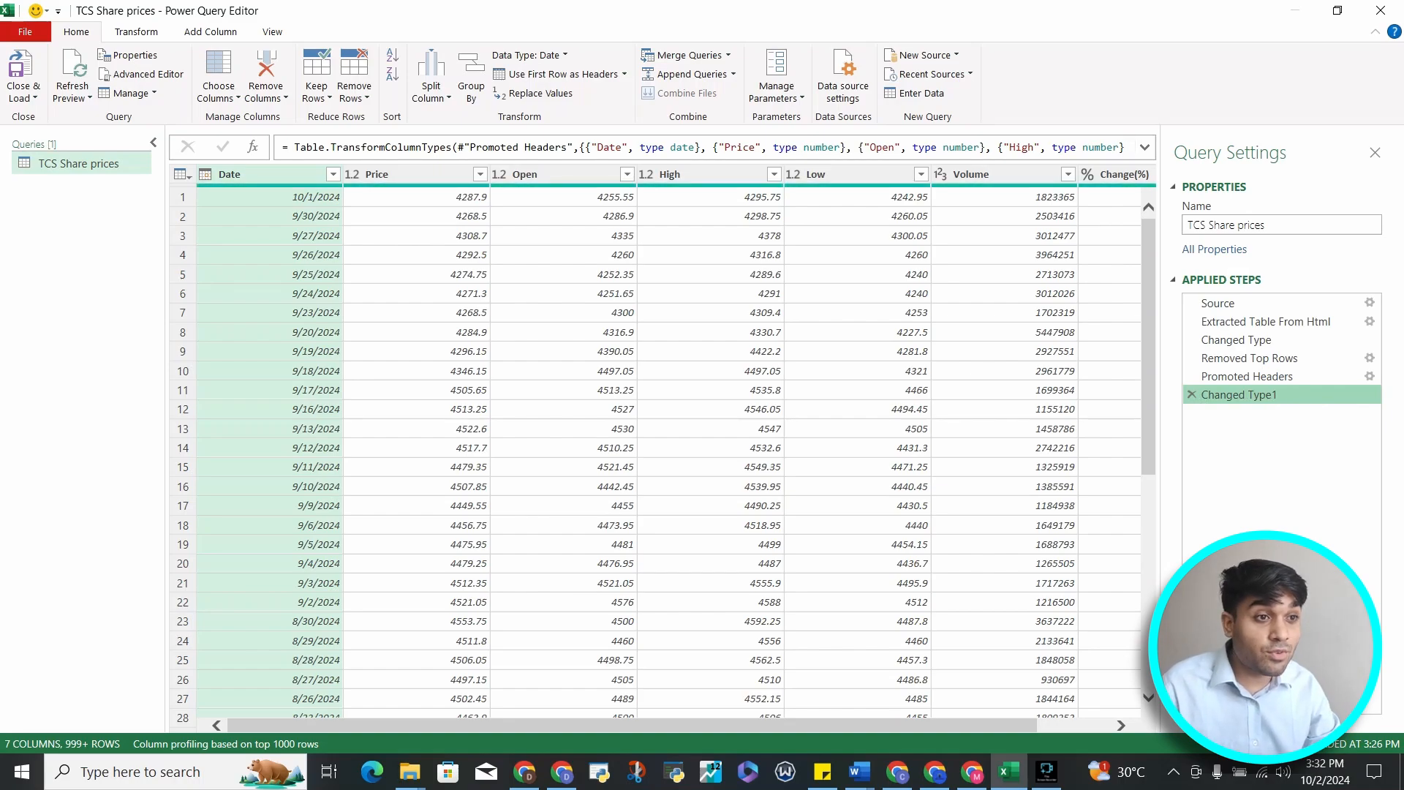
{"action": "left_click", "coordinate": [270, 198]}
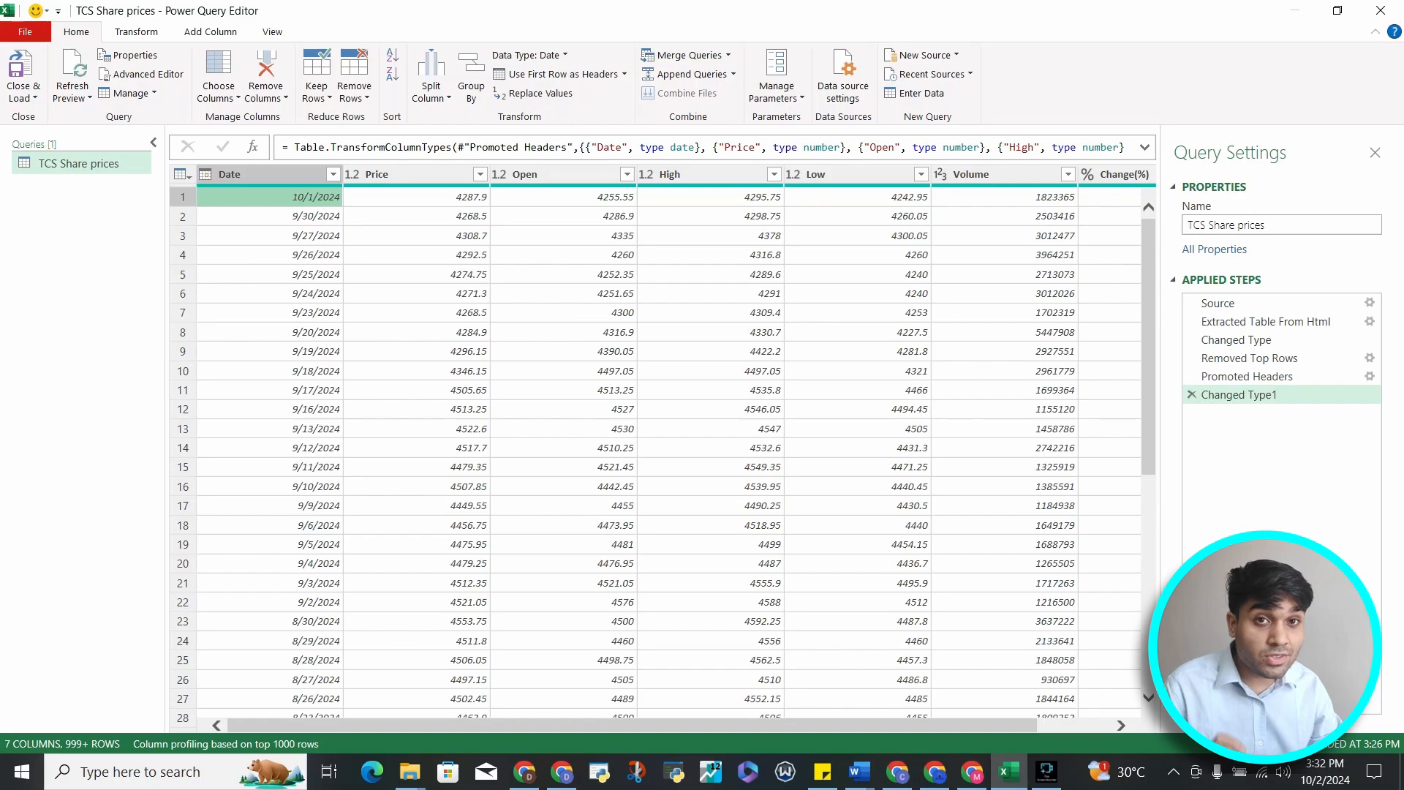
- Close and load the TCS Share prices query as Only Create Connection, adding its data to the Data Model
{"action": "left_click", "coordinate": [20, 94]}
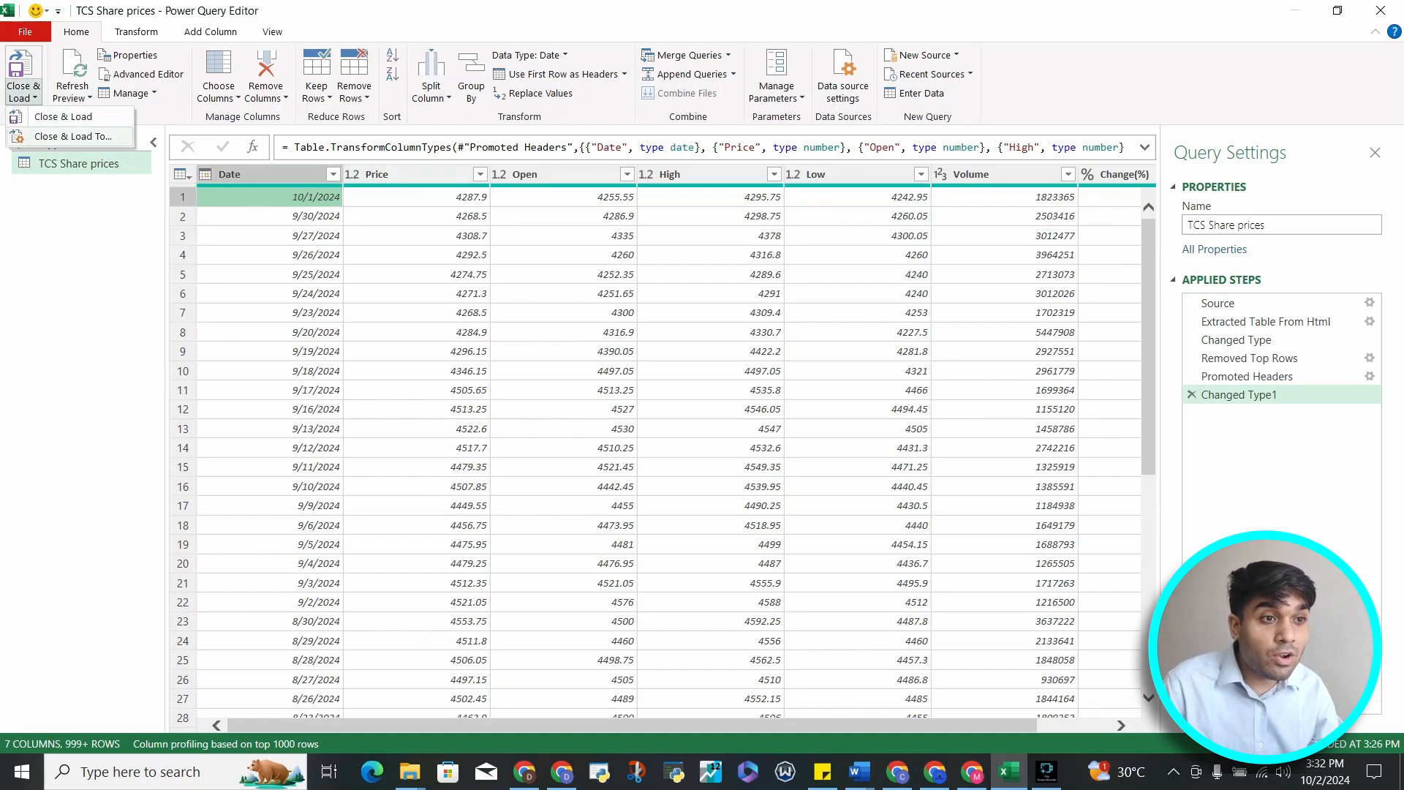
{"action": "left_click", "coordinate": [73, 137]}
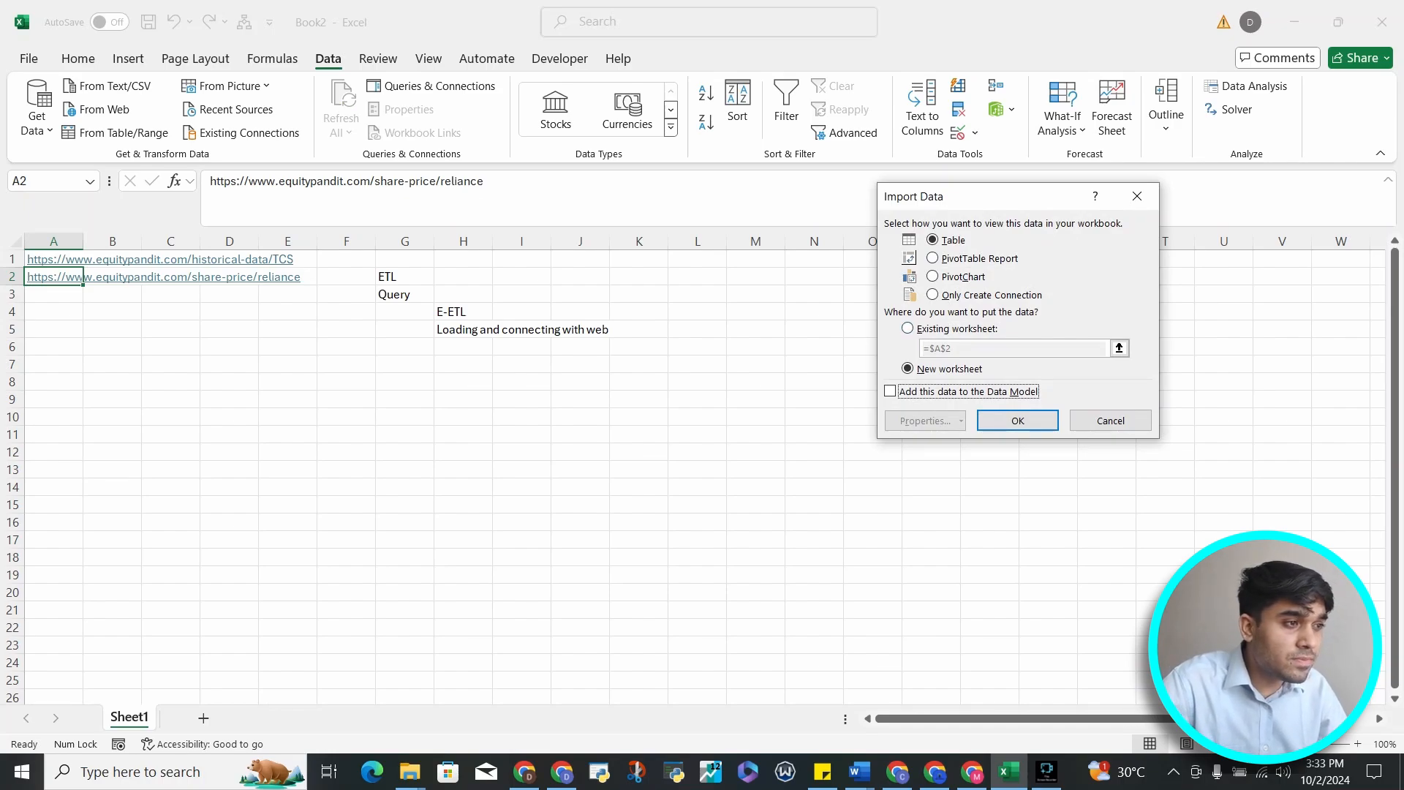
{"action": "key", "text": "alt+o"}
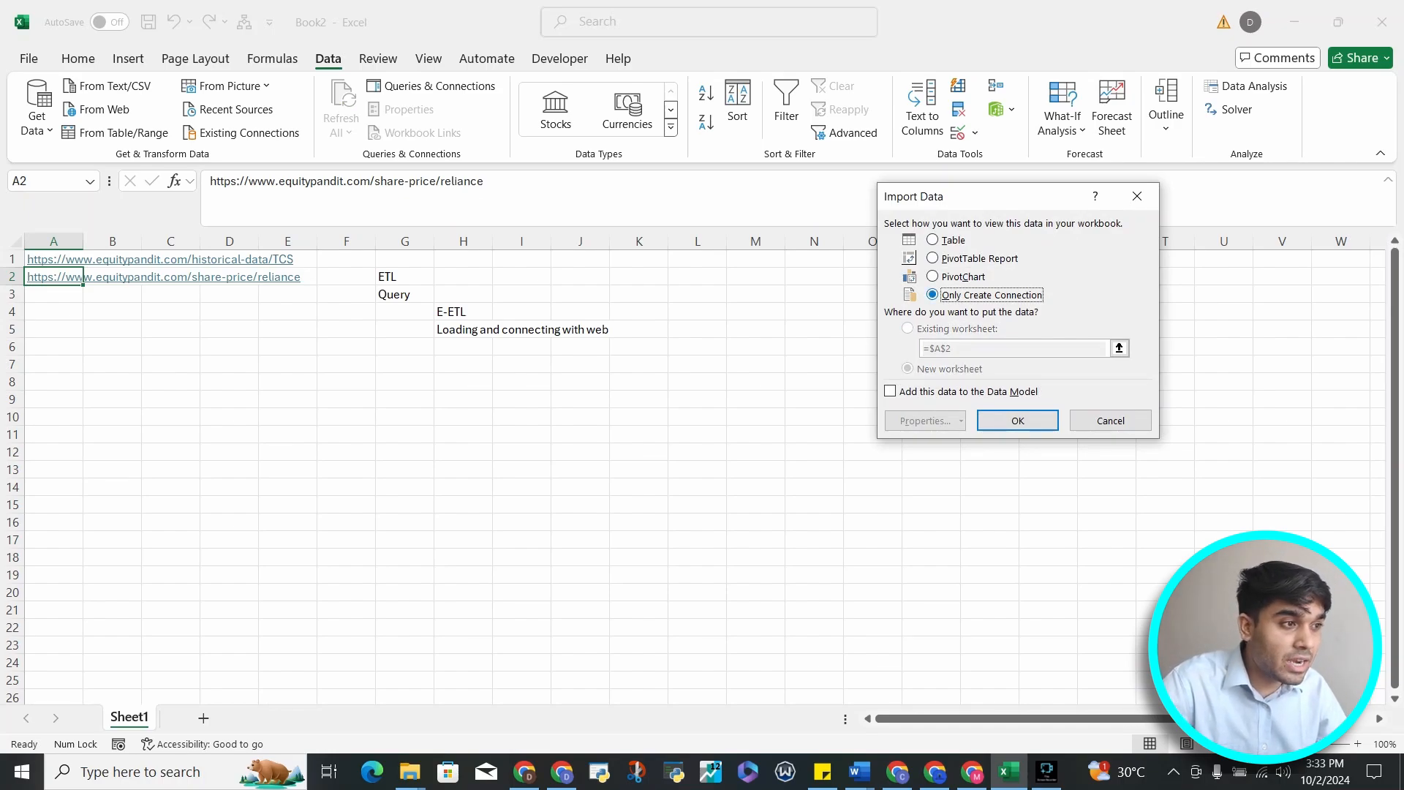
{"action": "key", "text": "alt+t"}
{"action": "key", "text": "Down"}
{"action": "key", "text": "Down"}
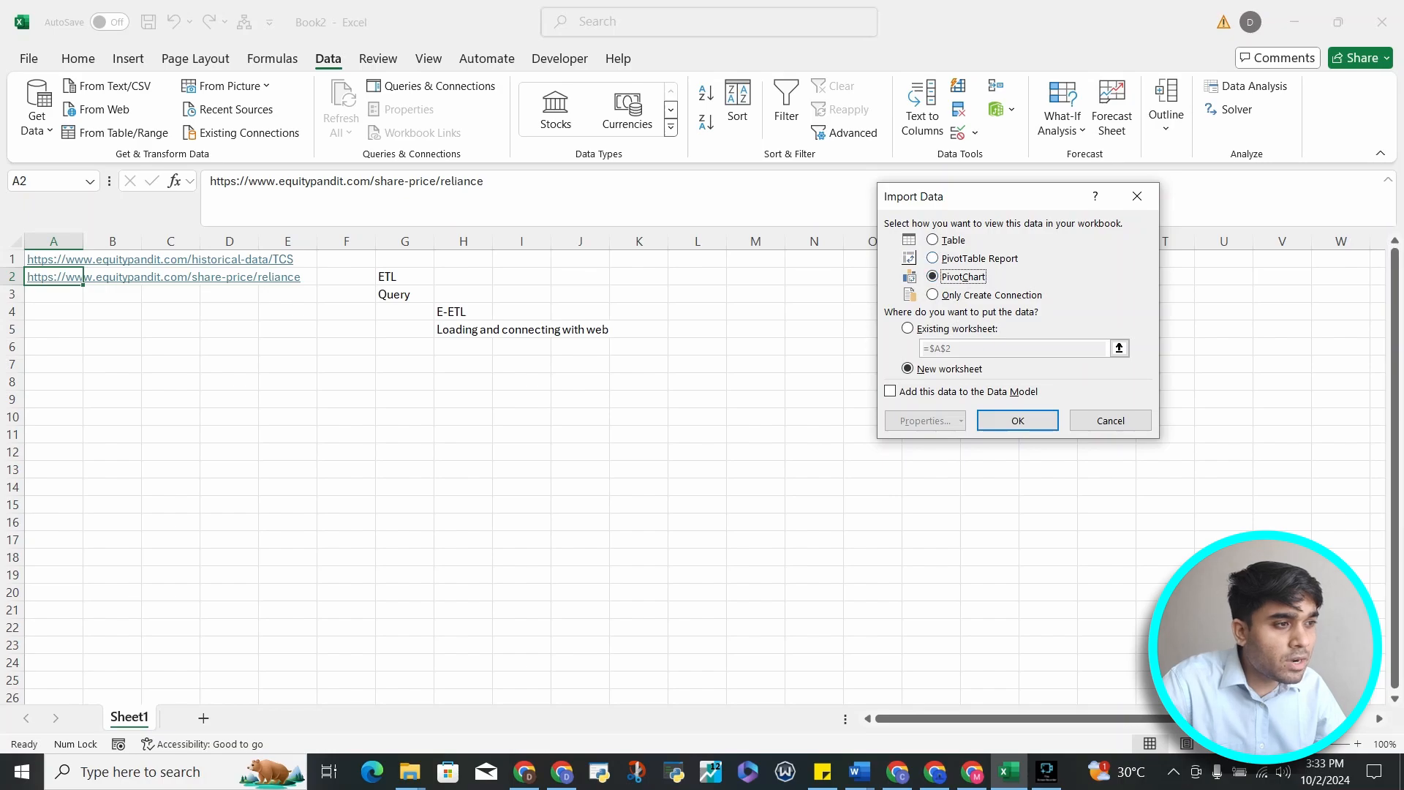
{"action": "key", "text": "alt+t"}
{"action": "key", "text": "alt+o"}
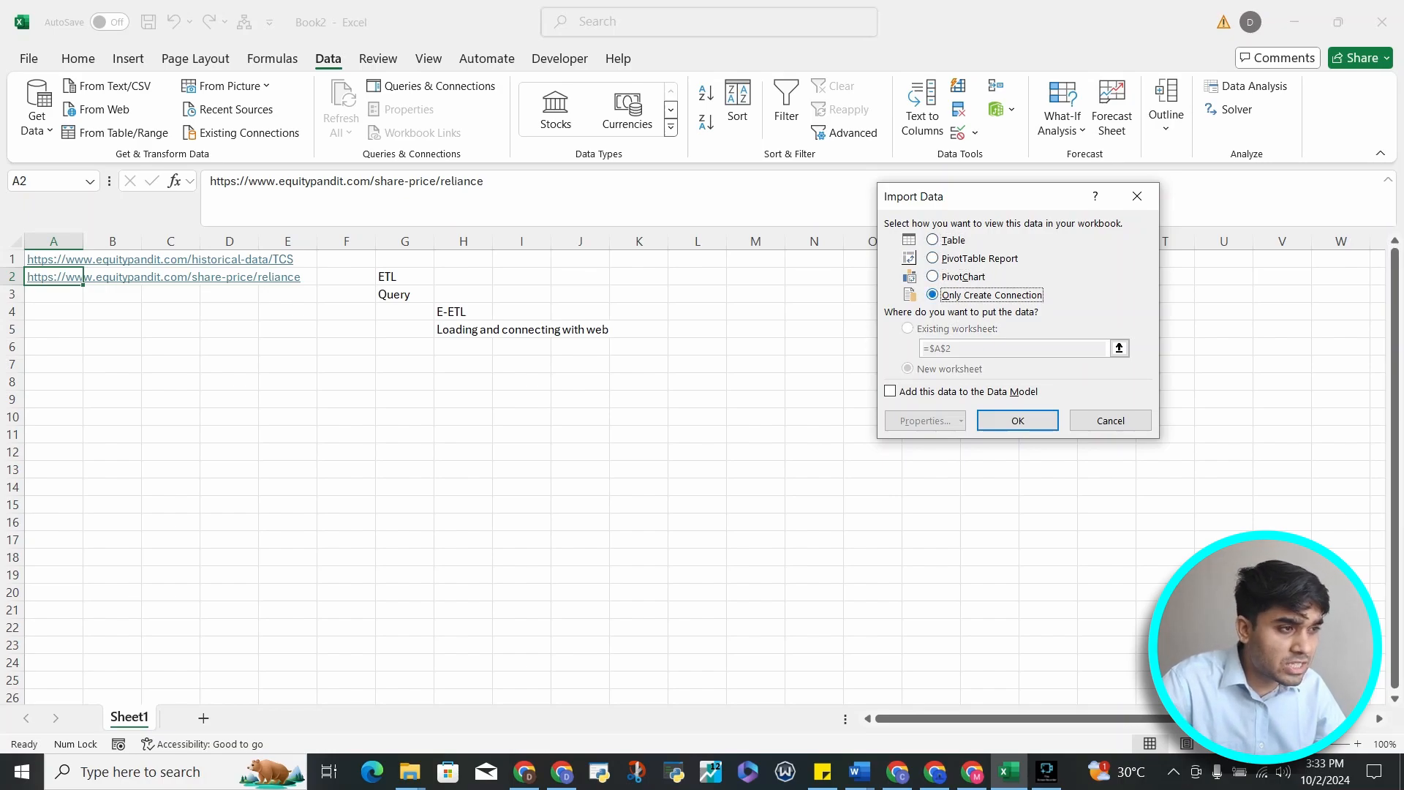
{"action": "key", "text": "alt+m"}
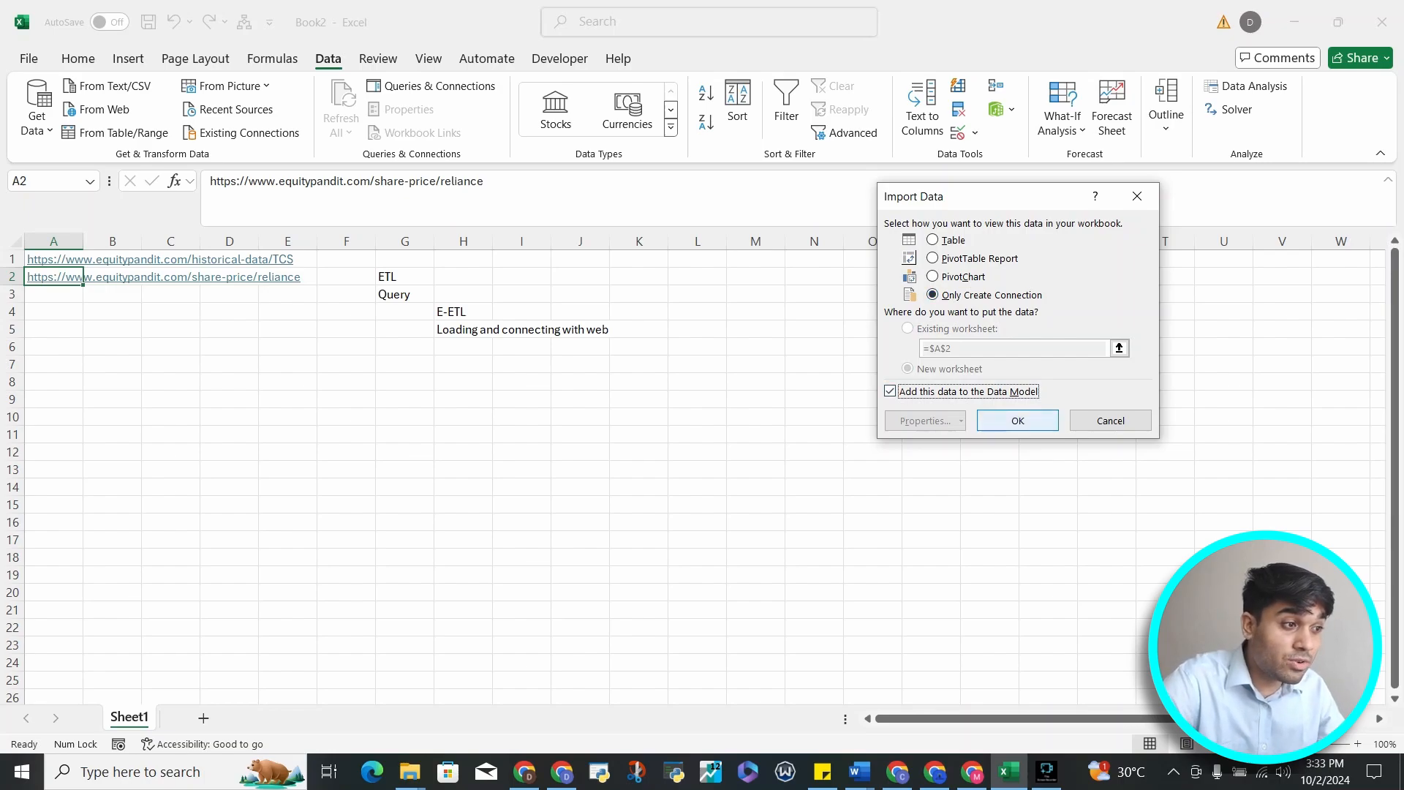
{"action": "key", "text": "Tab"}
{"action": "key", "text": "Return"}
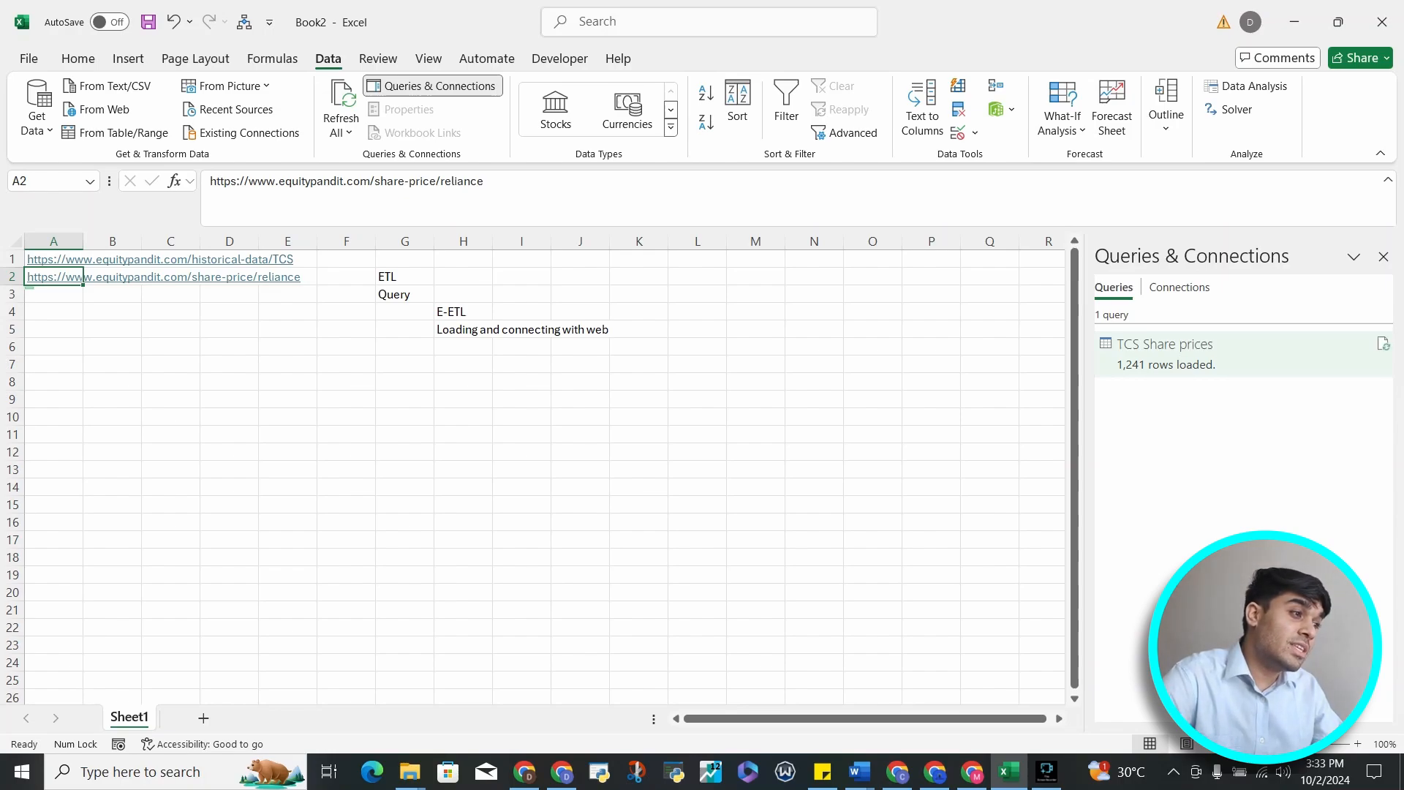
- View the actions available for the TCS Share prices query and refresh all of the workbook's data
{"action": "left_click", "coordinate": [1199, 354]}
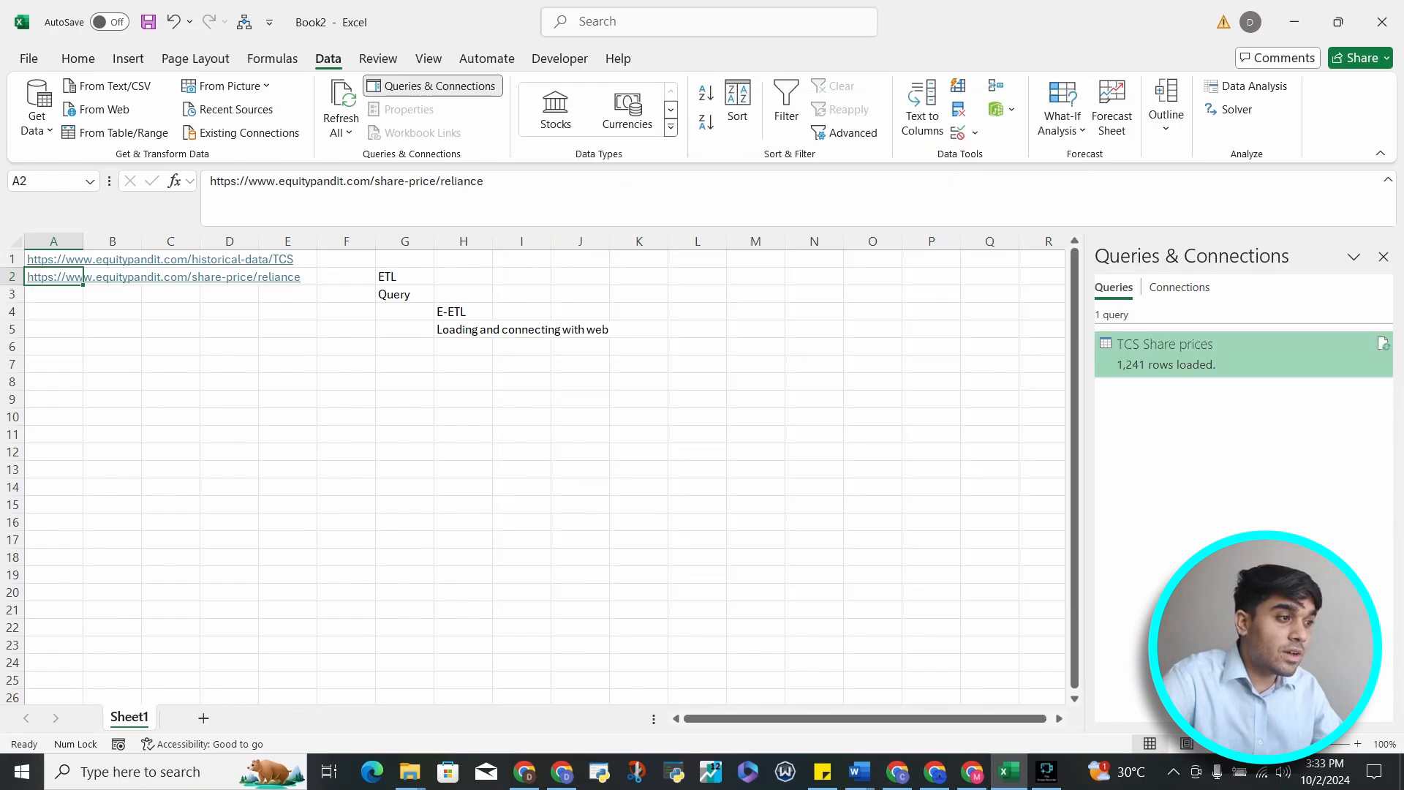
{"action": "right_click", "coordinate": [1175, 356]}
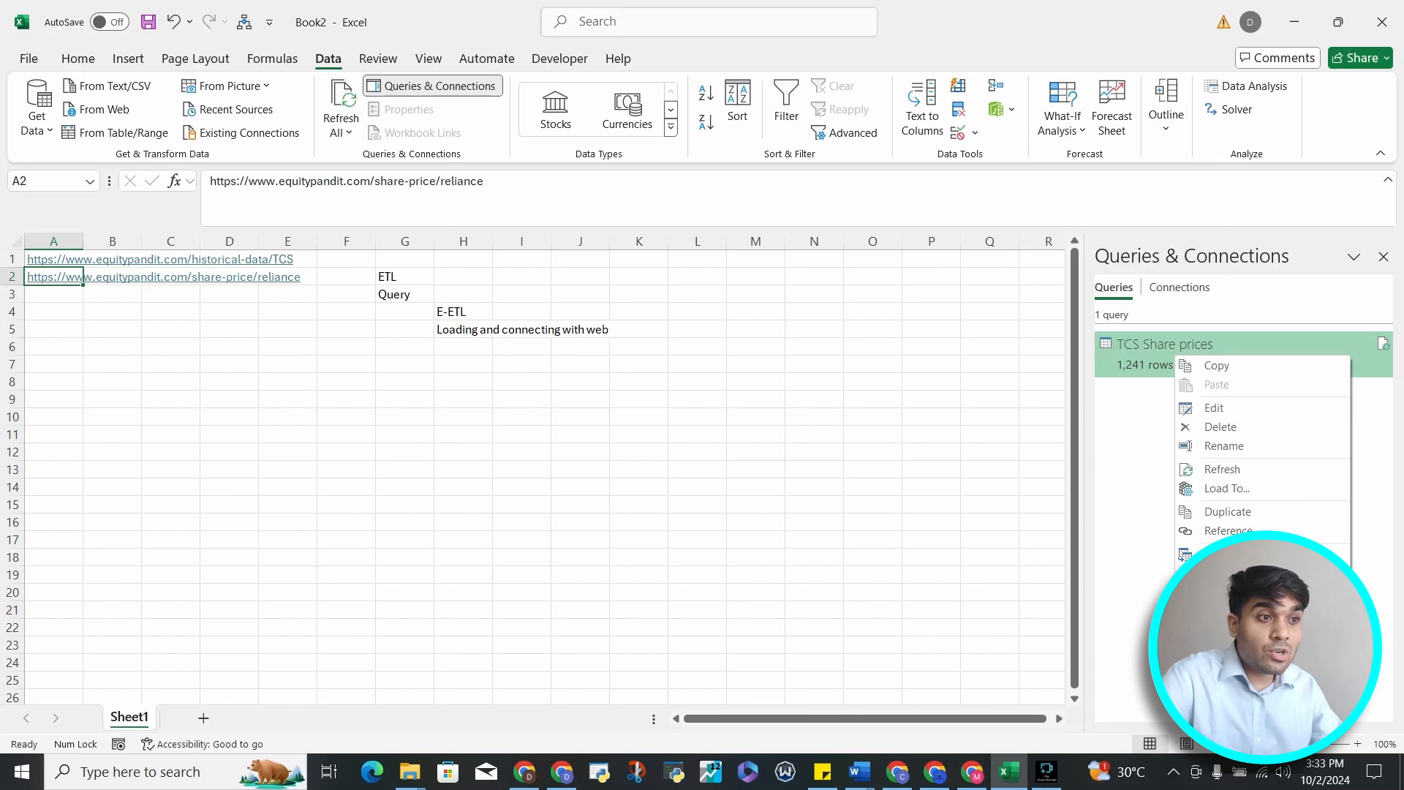
{"action": "left_click", "coordinate": [341, 132]}
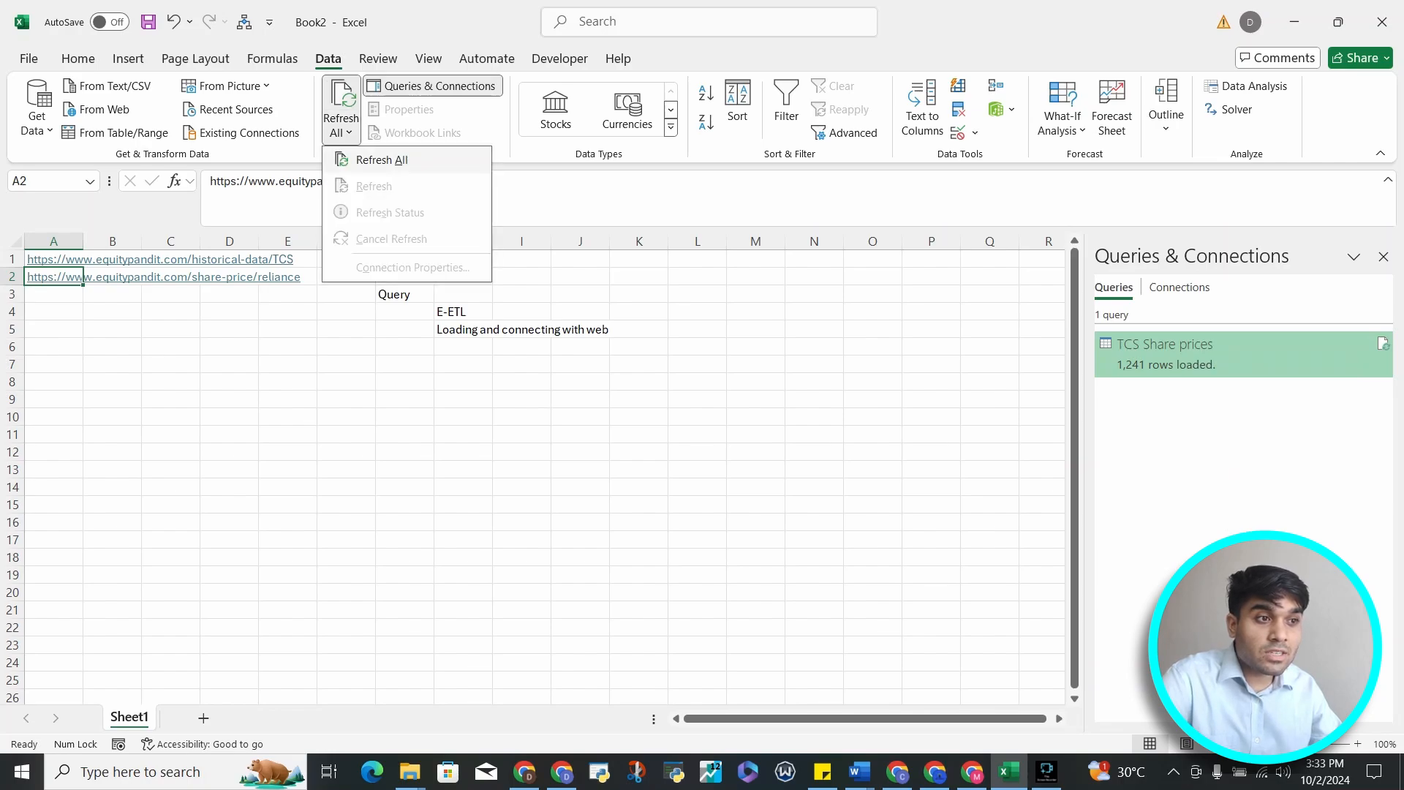
{"action": "left_click", "coordinate": [380, 157]}
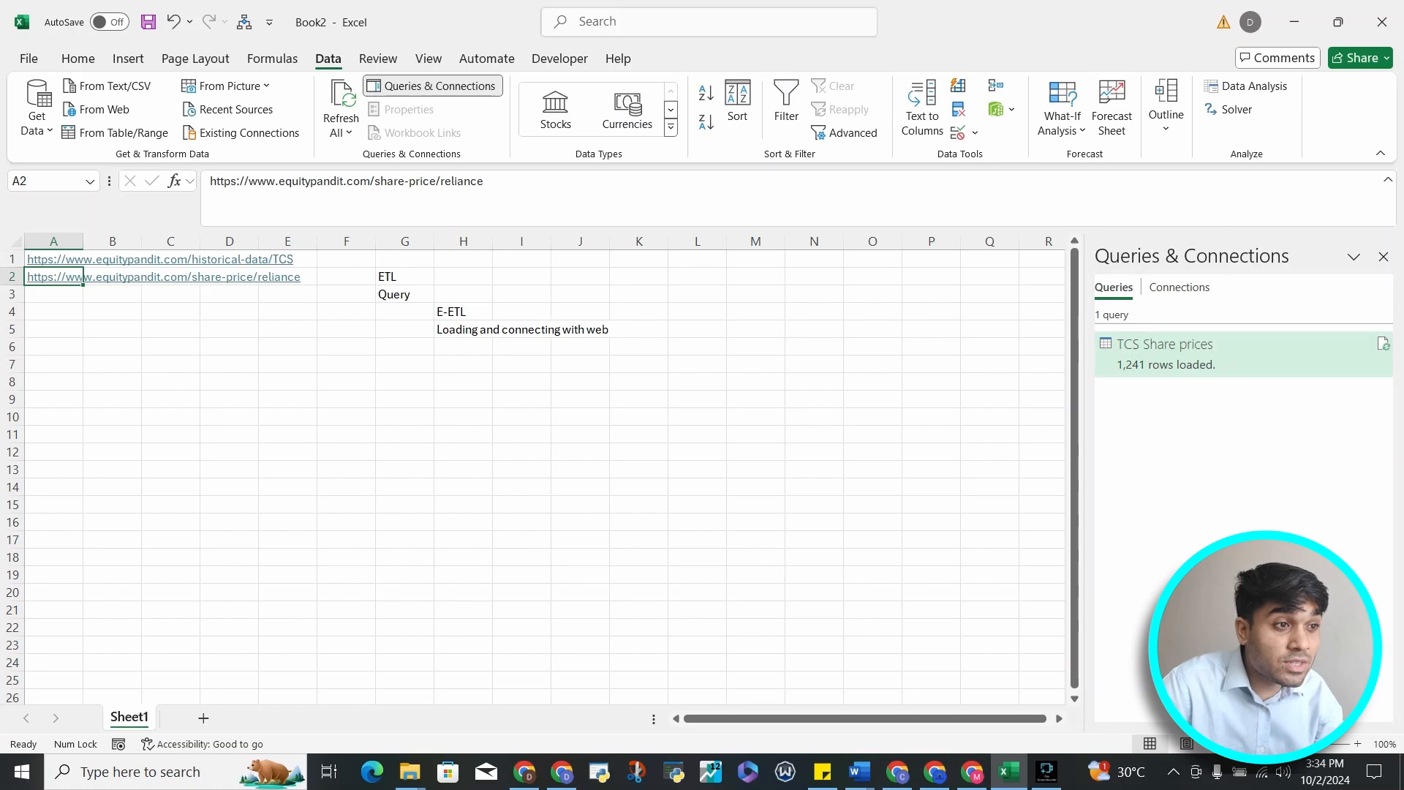
{"action": "left_click_drag", "start_coordinate": [485, 180], "coordinate": [210, 181]}
{"action": "key", "text": "ctrl+c"}
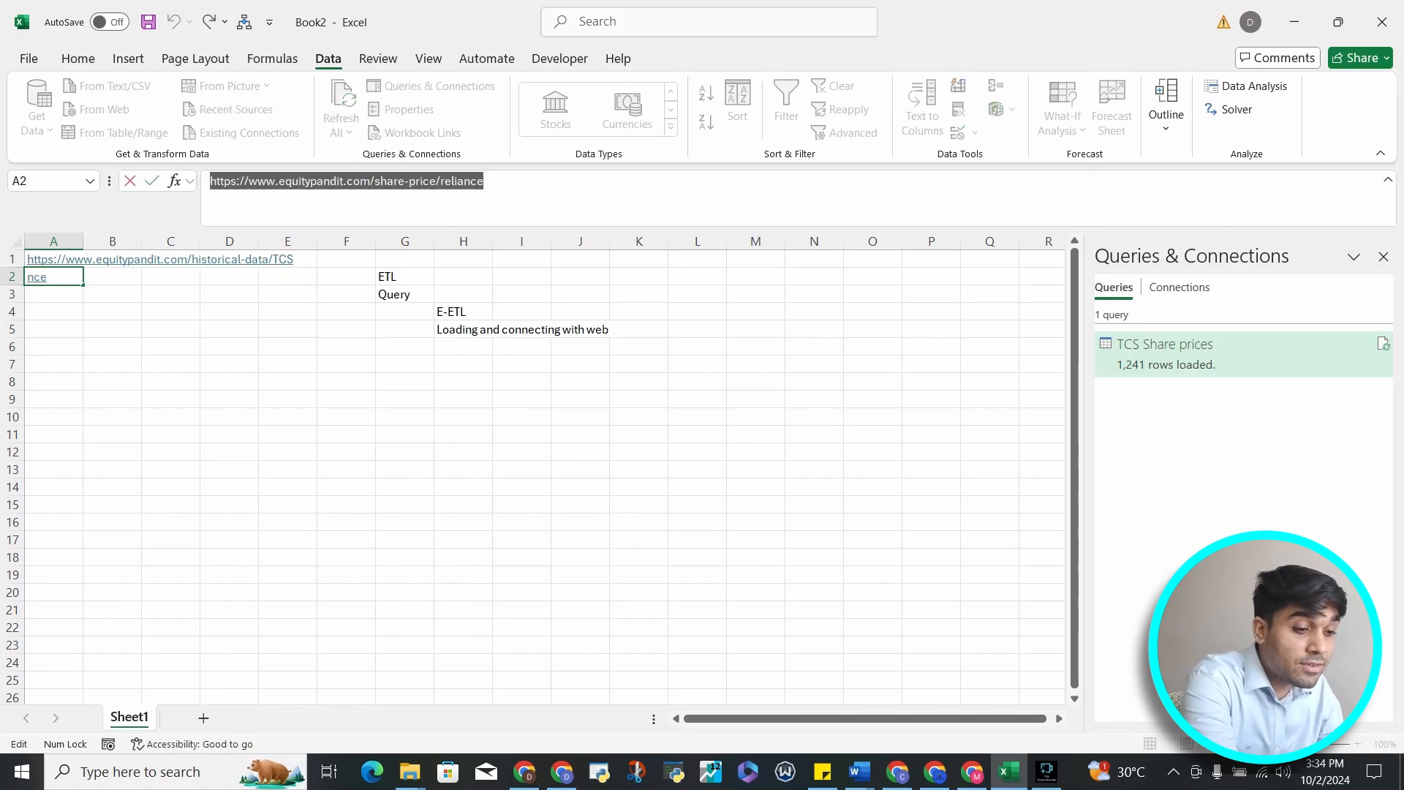
{"action": "key", "text": "Return"}
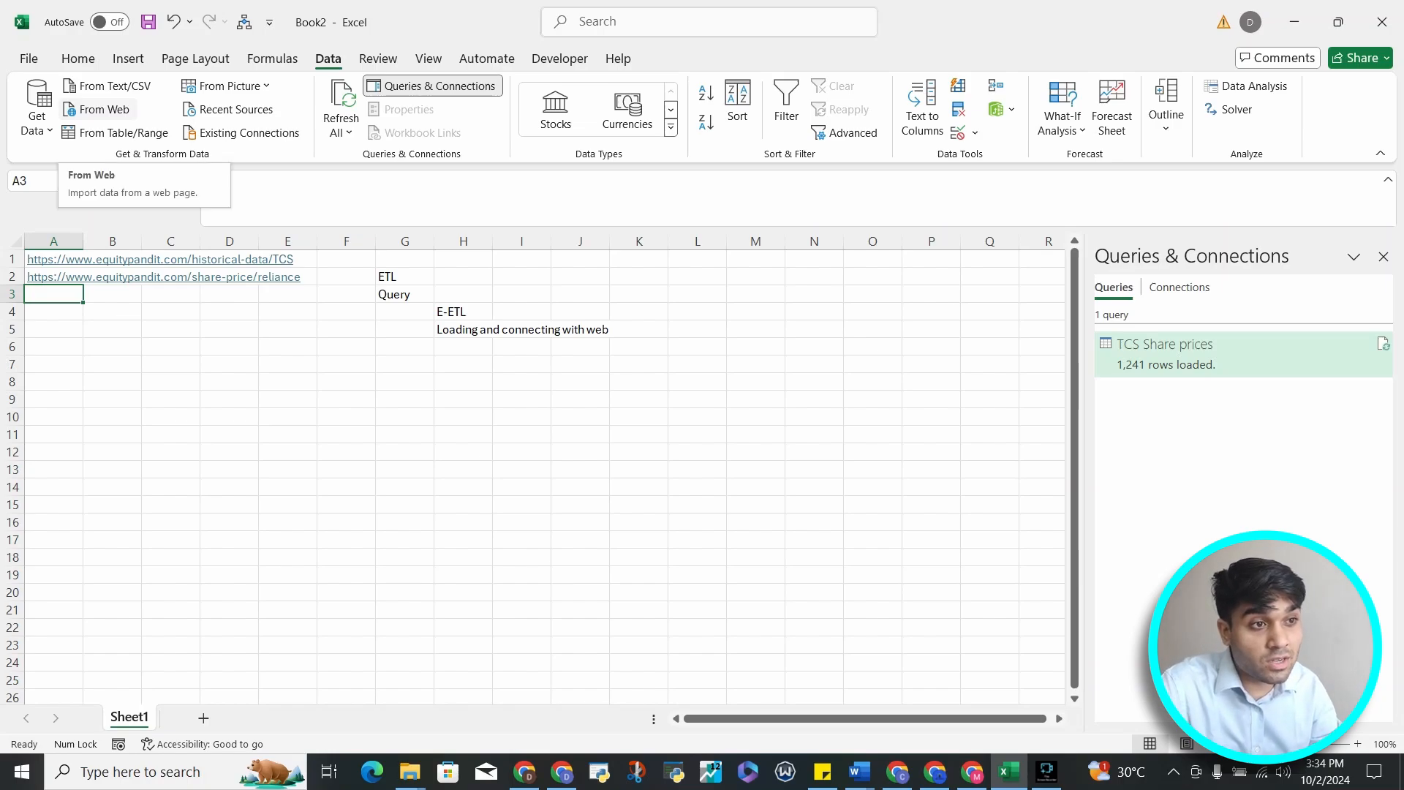
{"action": "left_click", "coordinate": [103, 109]}
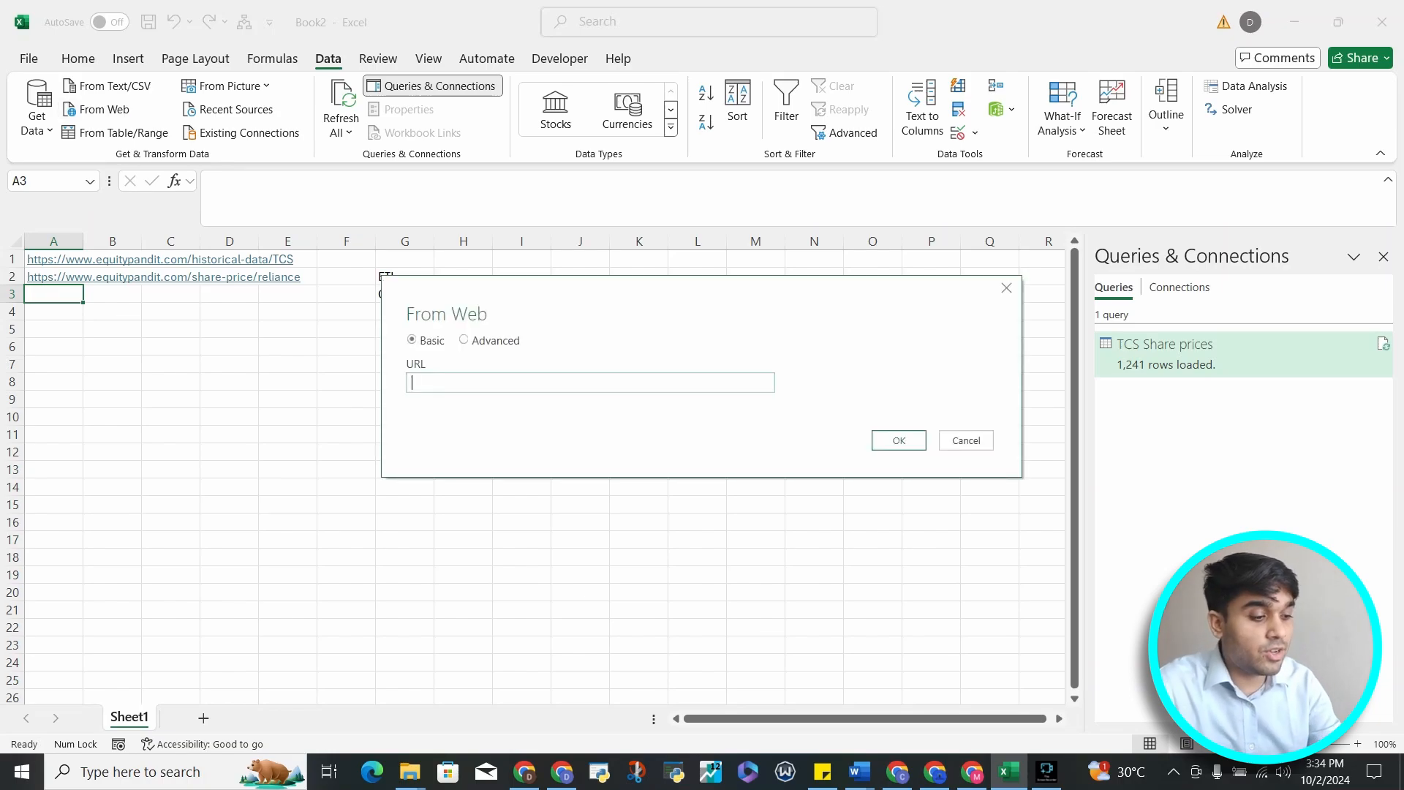
{"action": "key", "text": "ctrl+v"}
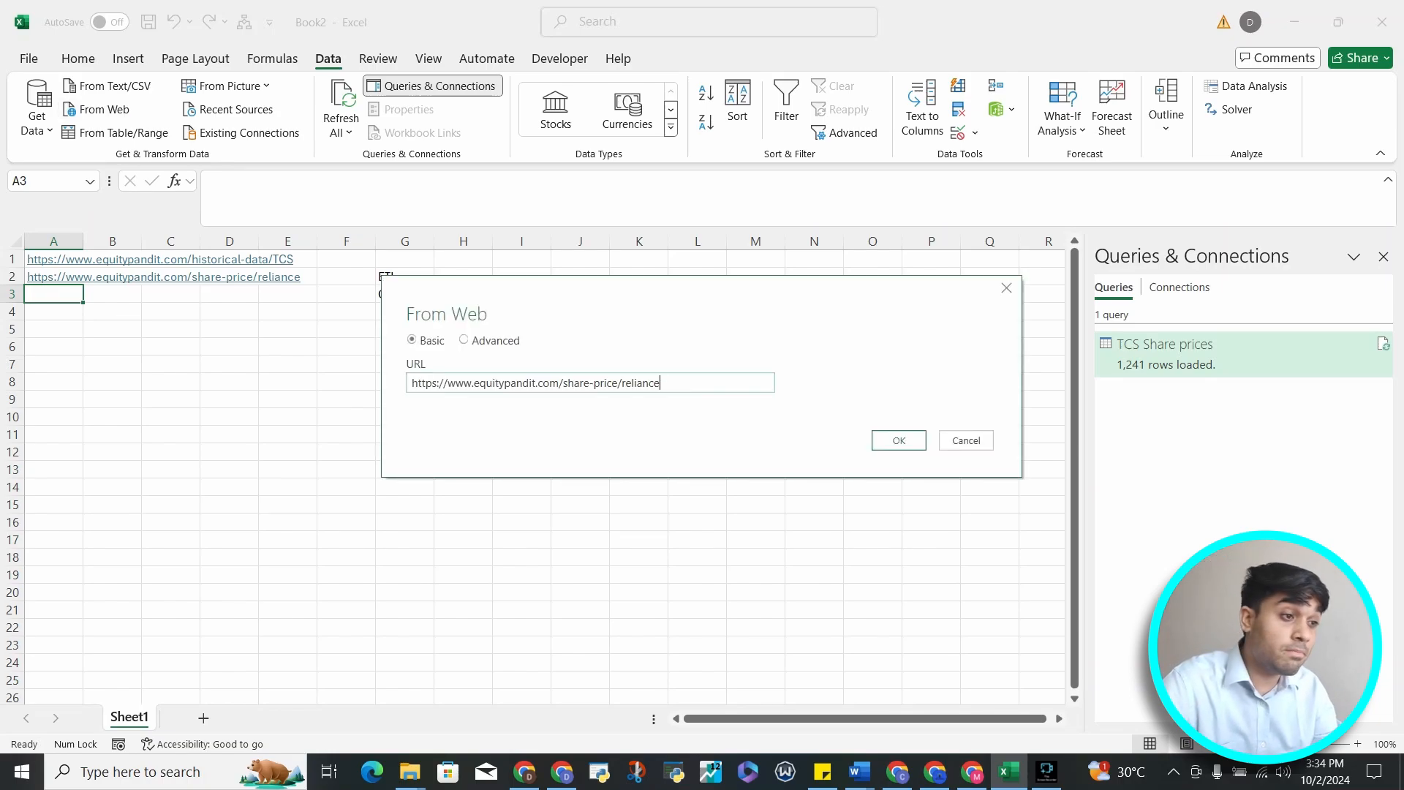
{"action": "key", "text": "Return"}
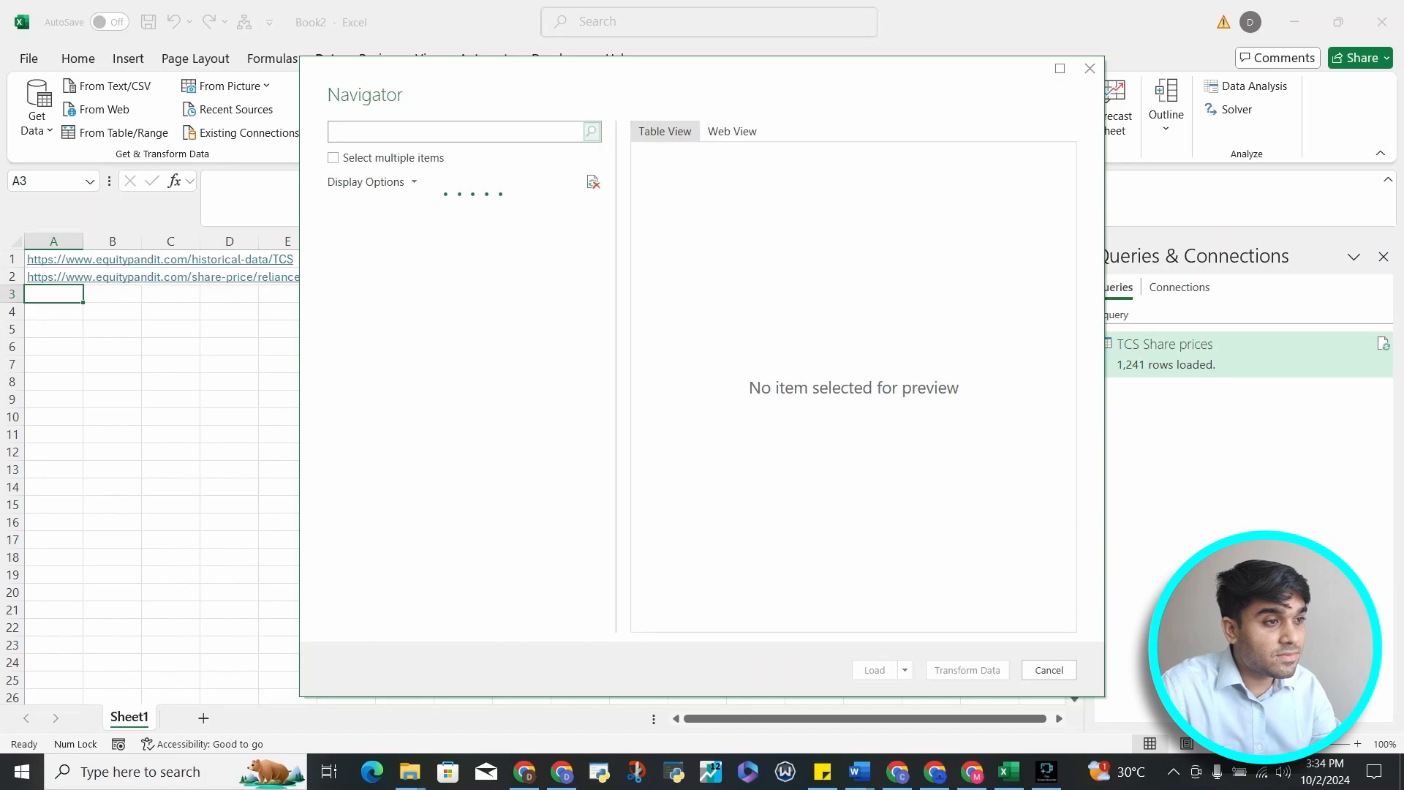
- Examine the Reliance page's Displayed Text, its web view and its HTML Code in the source preview
{"action": "scroll", "coordinate": [453, 277], "scroll_direction": "down", "scroll_amount": 5}
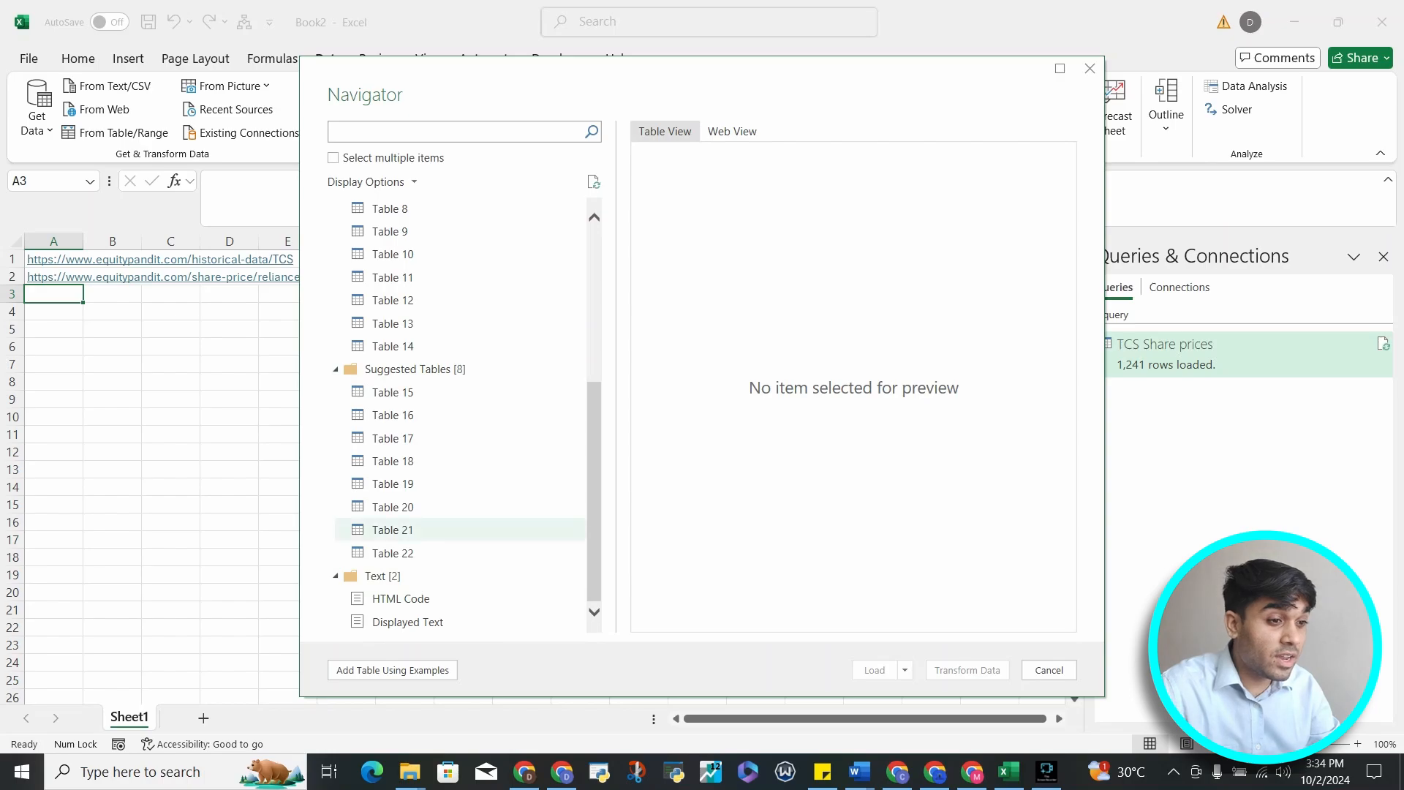
{"action": "left_click", "coordinate": [408, 622]}
{"action": "scroll", "coordinate": [841, 402], "scroll_direction": "down", "scroll_amount": 10}
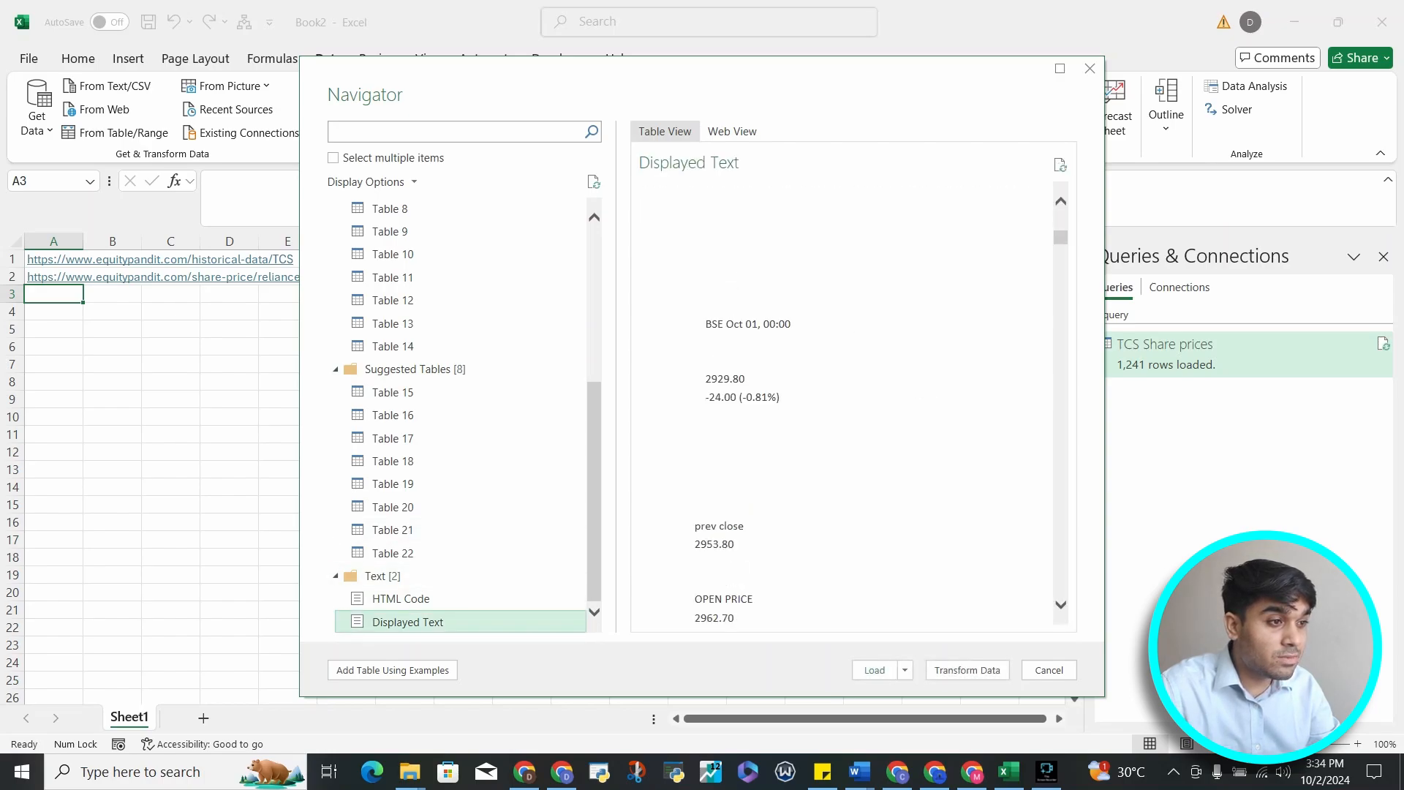
{"action": "scroll", "coordinate": [841, 402], "scroll_direction": "down", "scroll_amount": 10}
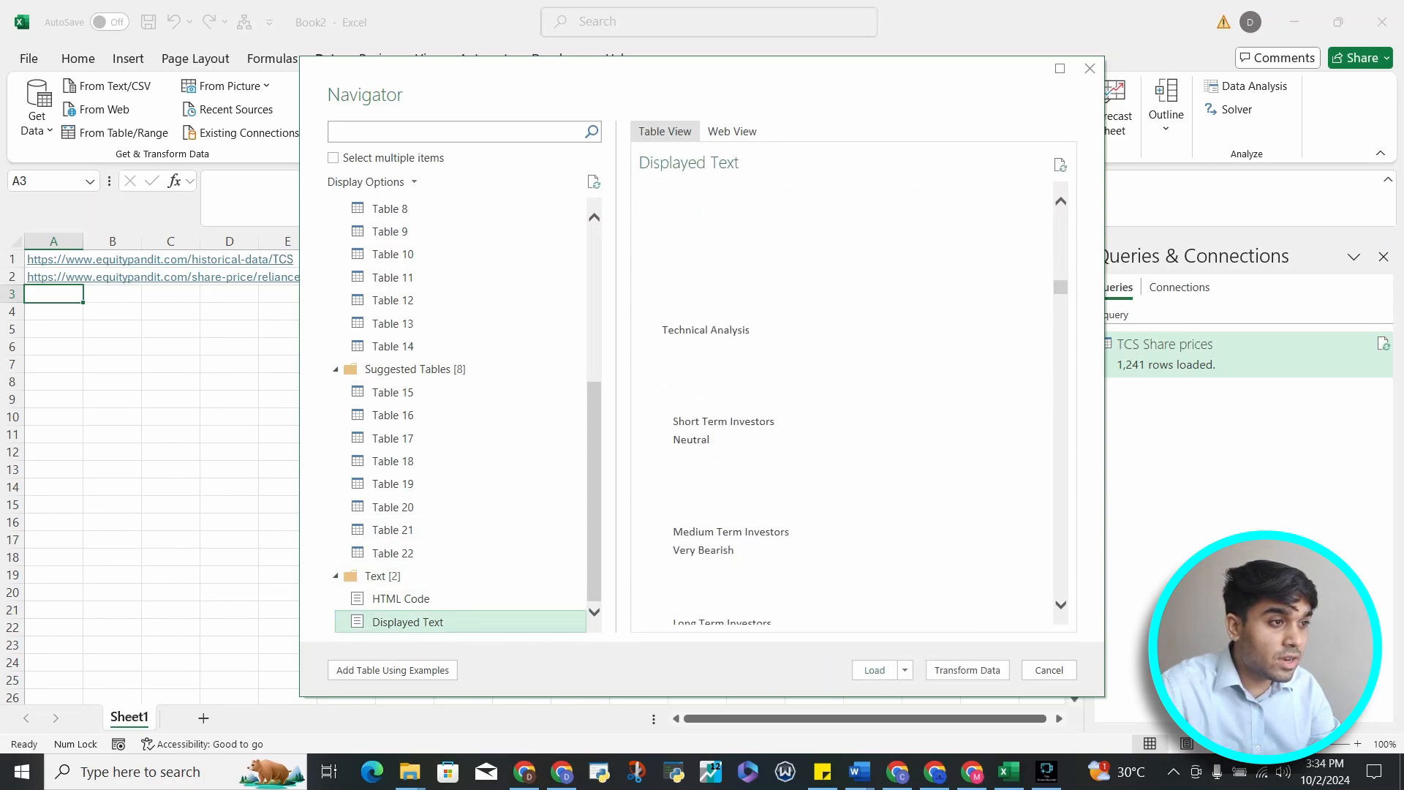
{"action": "left_click", "coordinate": [733, 131]}
{"action": "scroll", "coordinate": [841, 403], "scroll_direction": "down", "scroll_amount": 10}
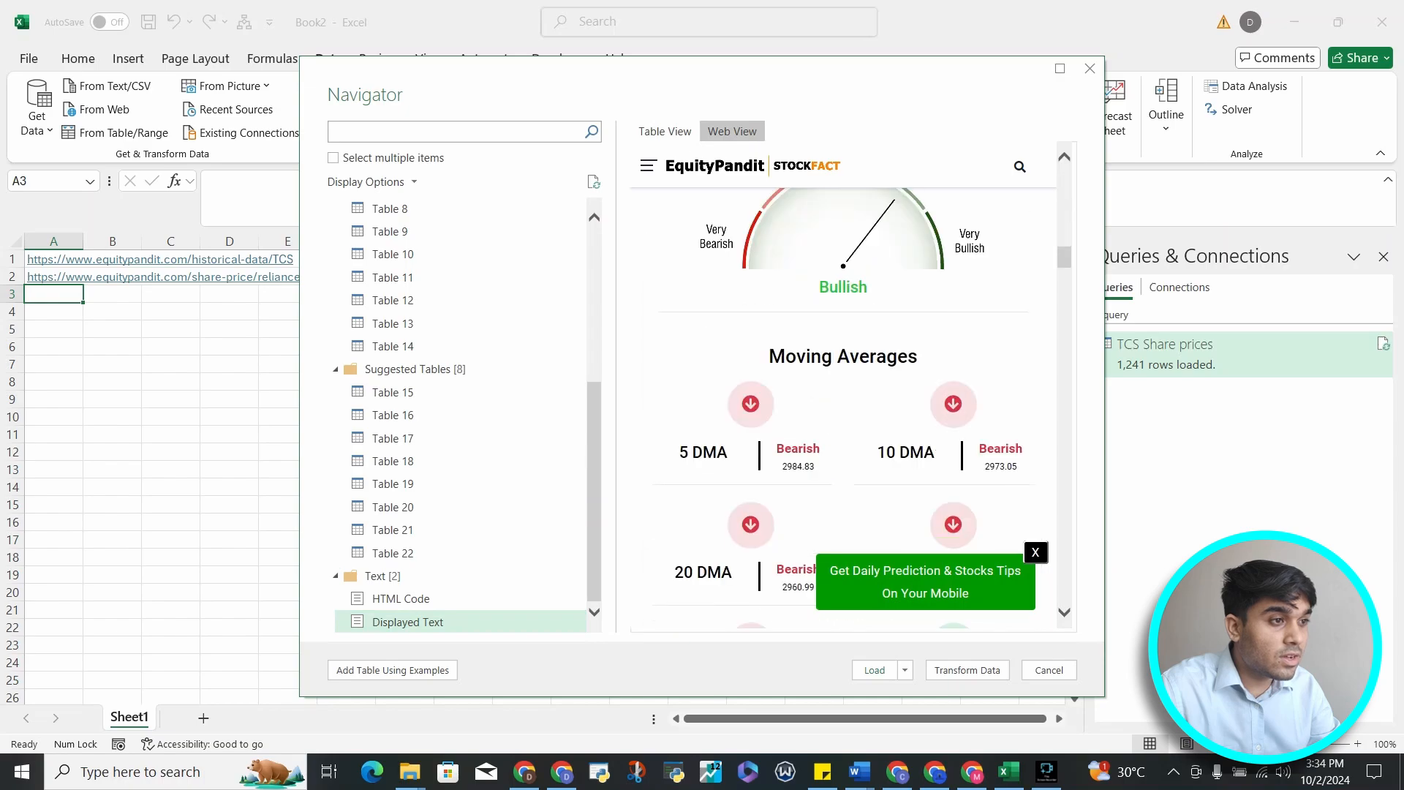
{"action": "left_click", "coordinate": [439, 598]}
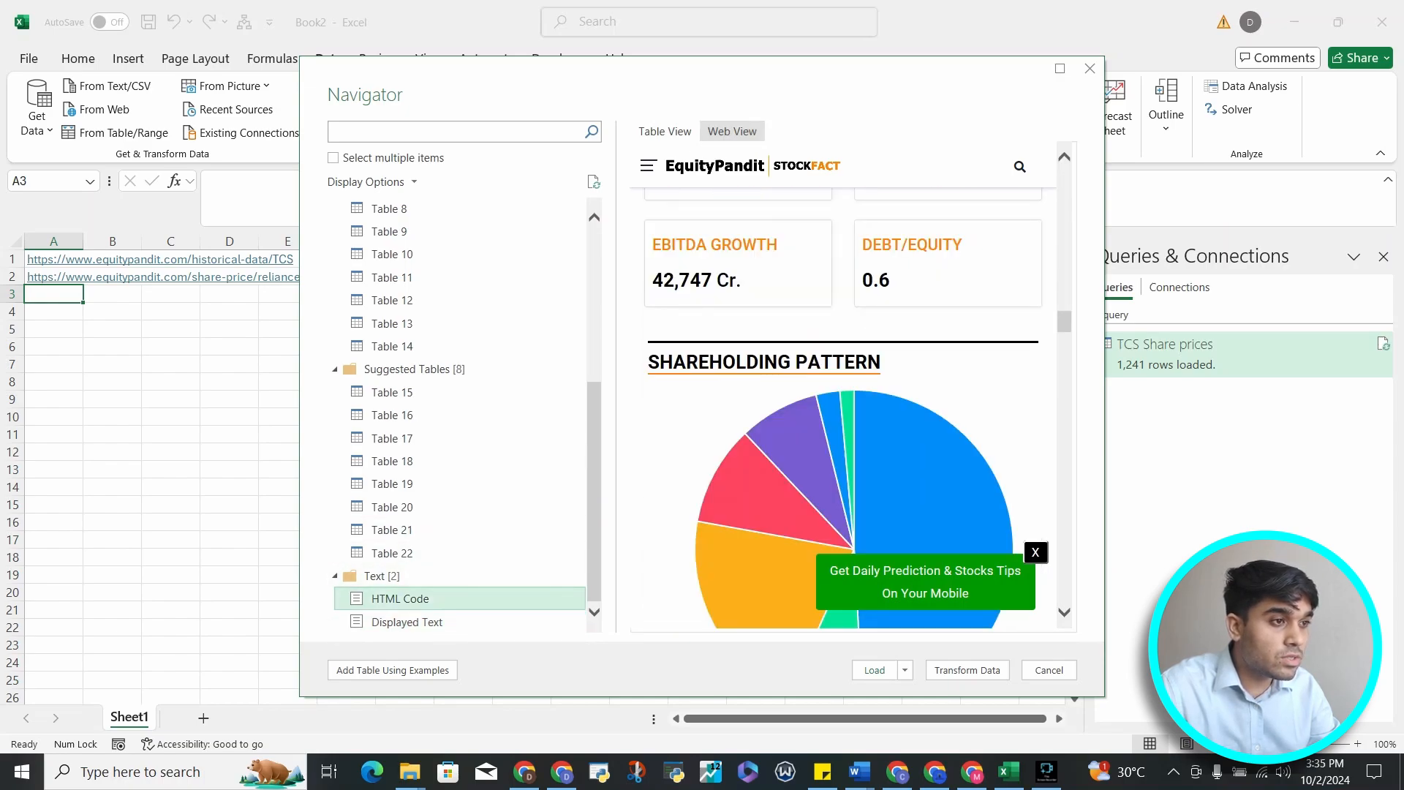
{"action": "left_click", "coordinate": [665, 132]}
{"action": "scroll", "coordinate": [841, 402], "scroll_direction": "down", "scroll_amount": 15}
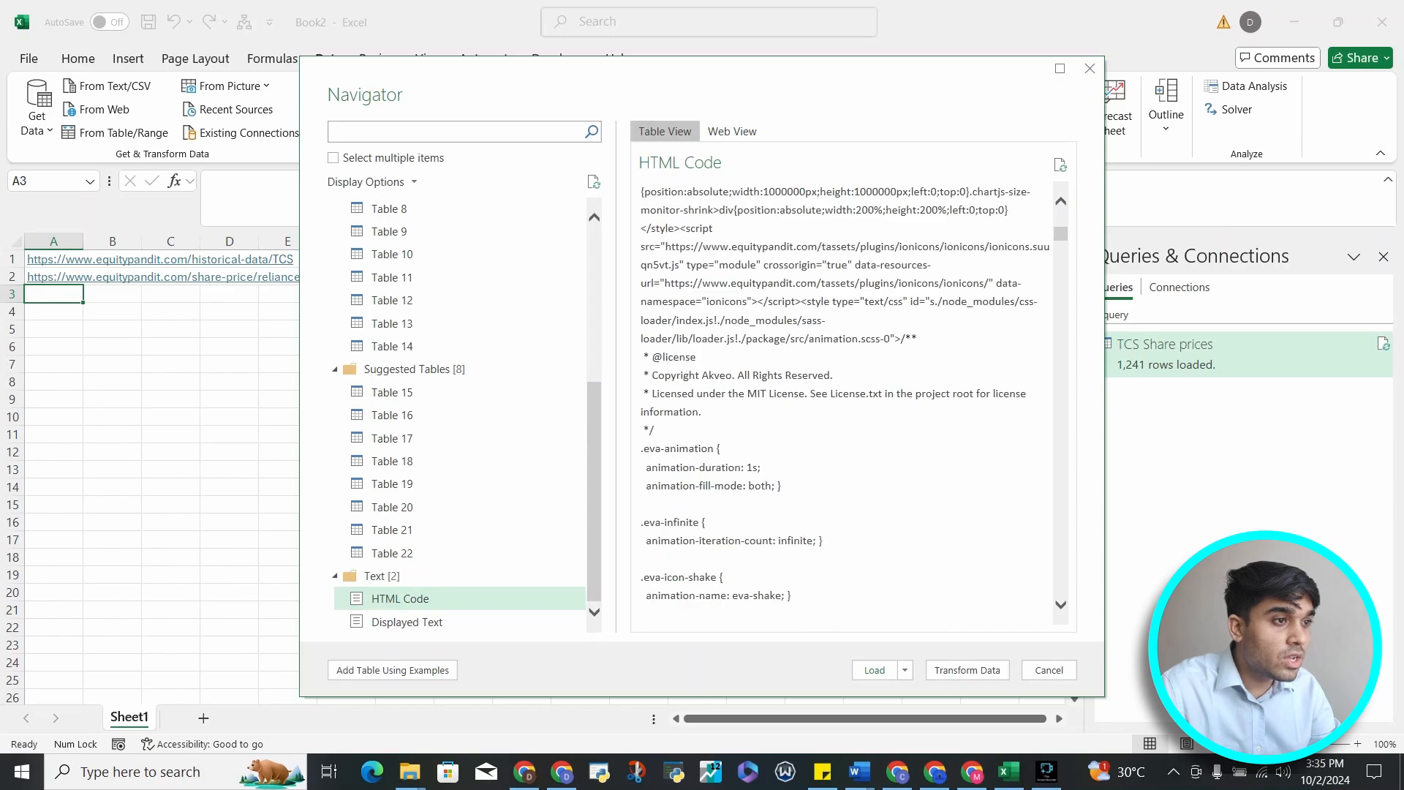
{"action": "scroll", "coordinate": [842, 402], "scroll_direction": "up", "scroll_amount": 15}
- Preview Table 22, Table 1, Table 2 and the Intraday Support and Resistance table from the Reliance page
{"action": "left_click", "coordinate": [439, 553]}
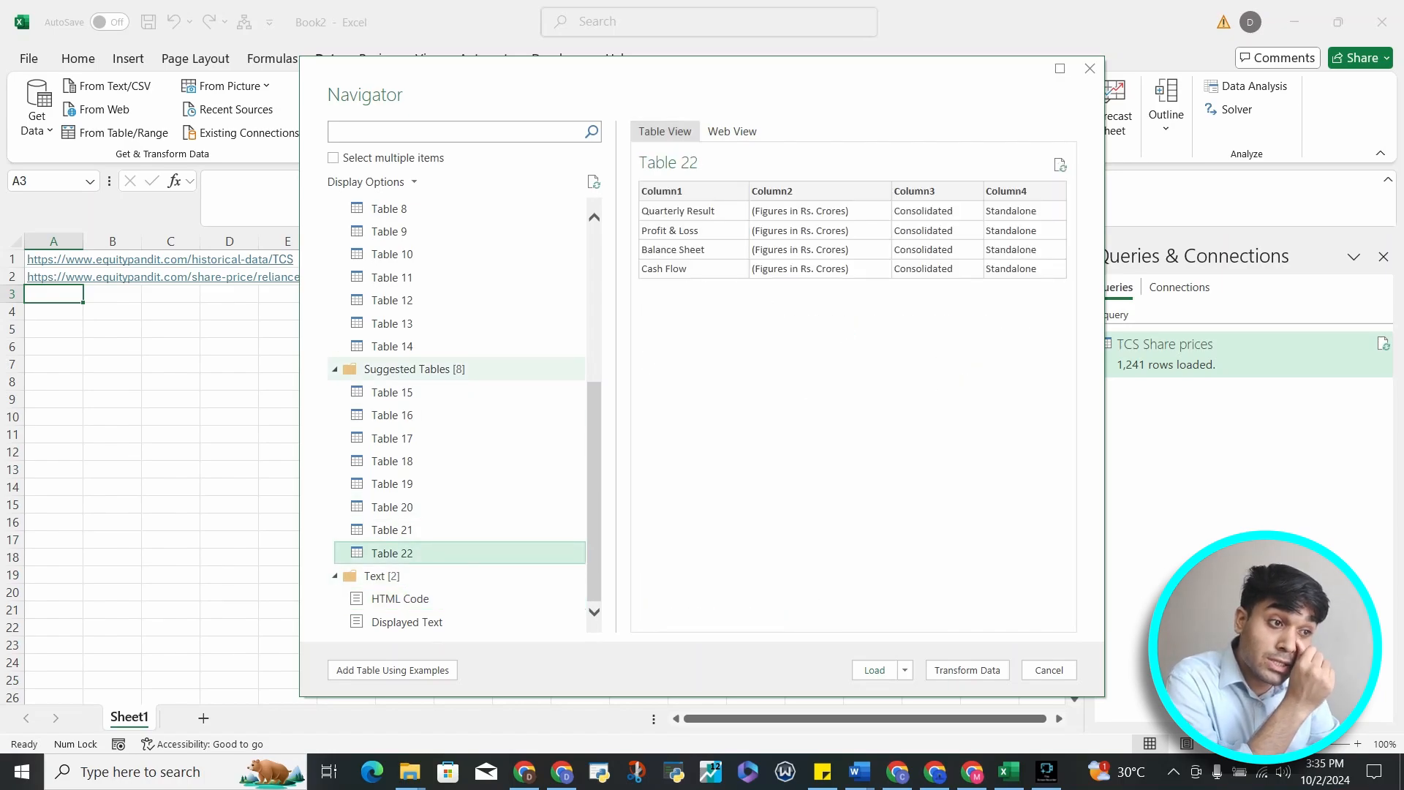
{"action": "scroll", "coordinate": [439, 301], "scroll_direction": "up", "scroll_amount": 5}
{"action": "left_click", "coordinate": [395, 233]}
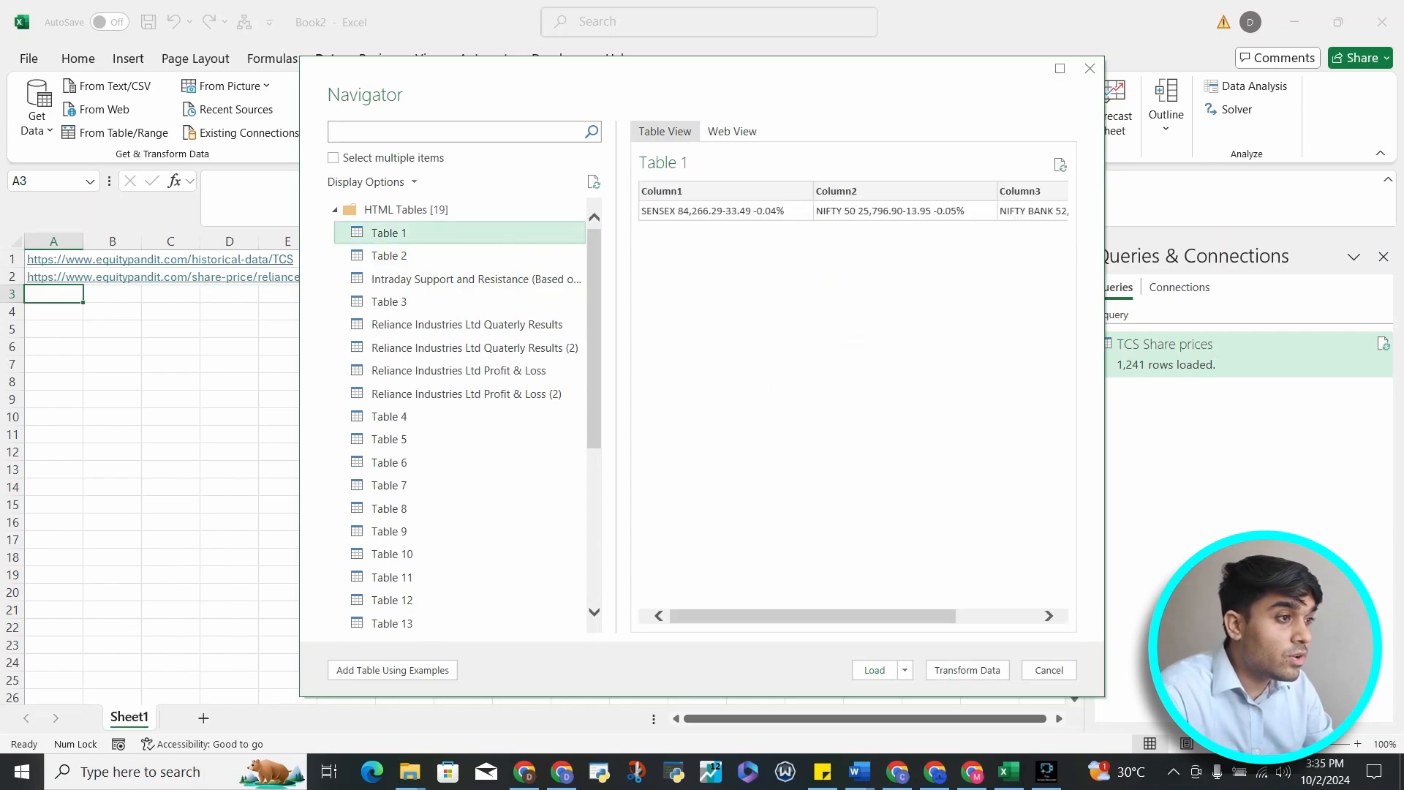
{"action": "left_click", "coordinate": [389, 255]}
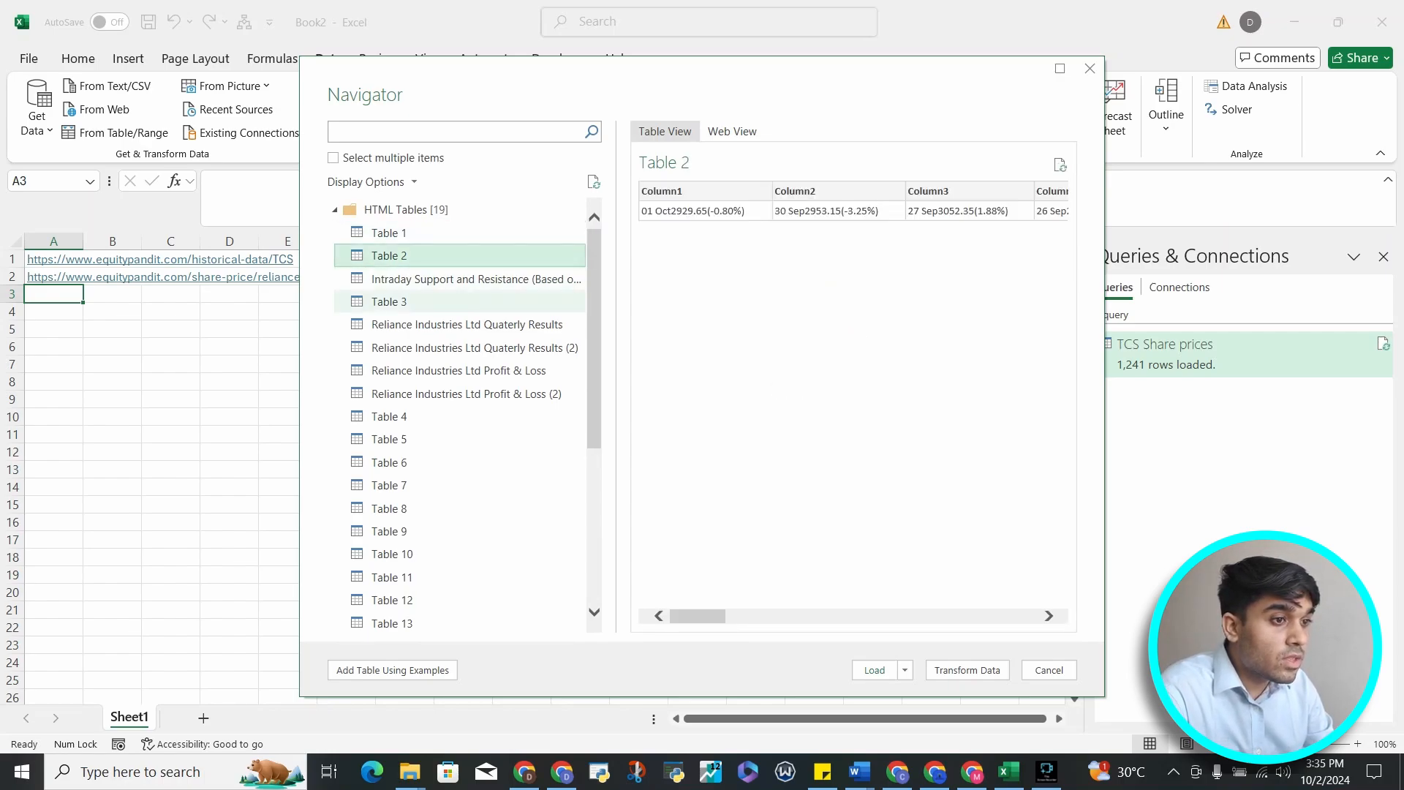
{"action": "left_click", "coordinate": [450, 280]}
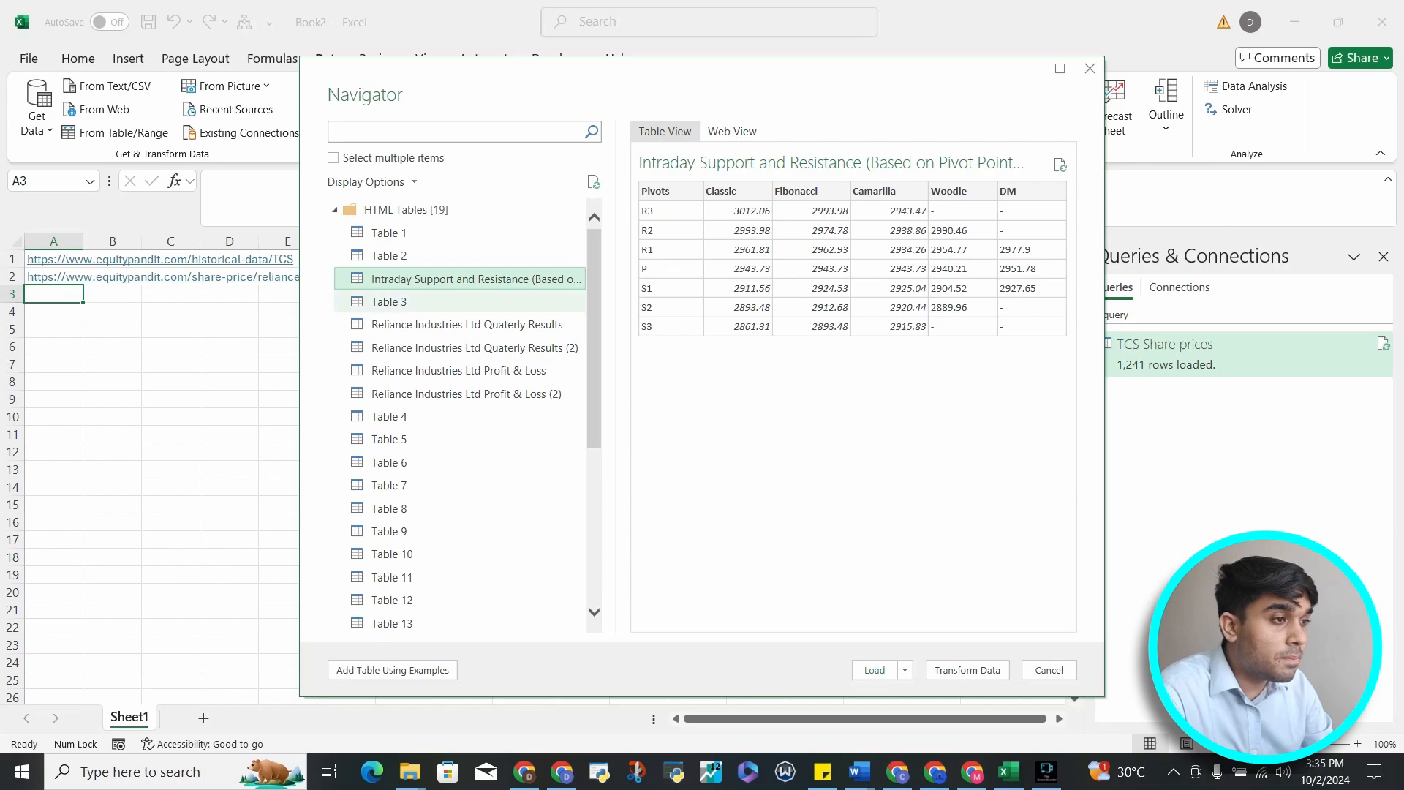
- Preview Table 3 and compare the two Reliance Industries Ltd Quaterly Results tables
{"action": "left_click", "coordinate": [450, 301]}
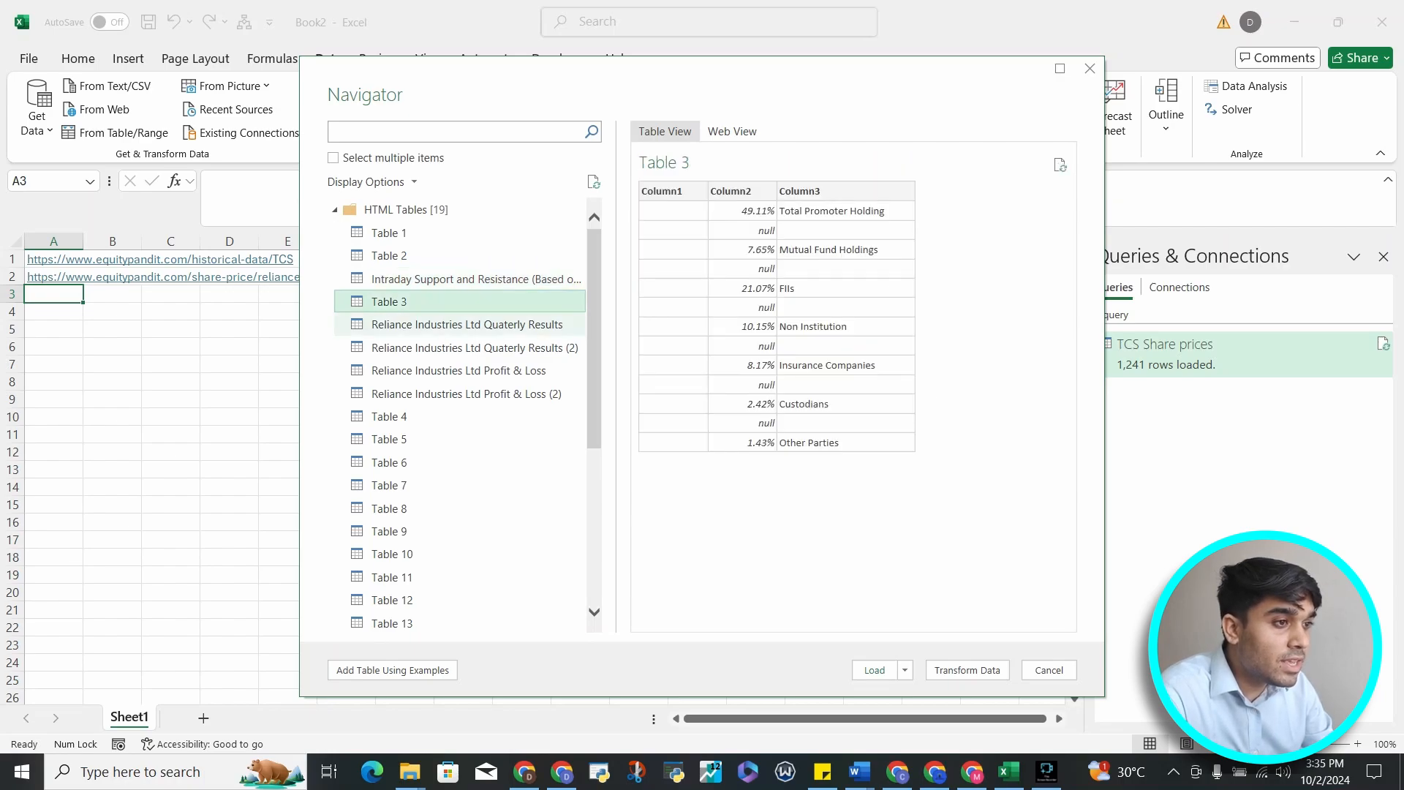
{"action": "left_click", "coordinate": [497, 324]}
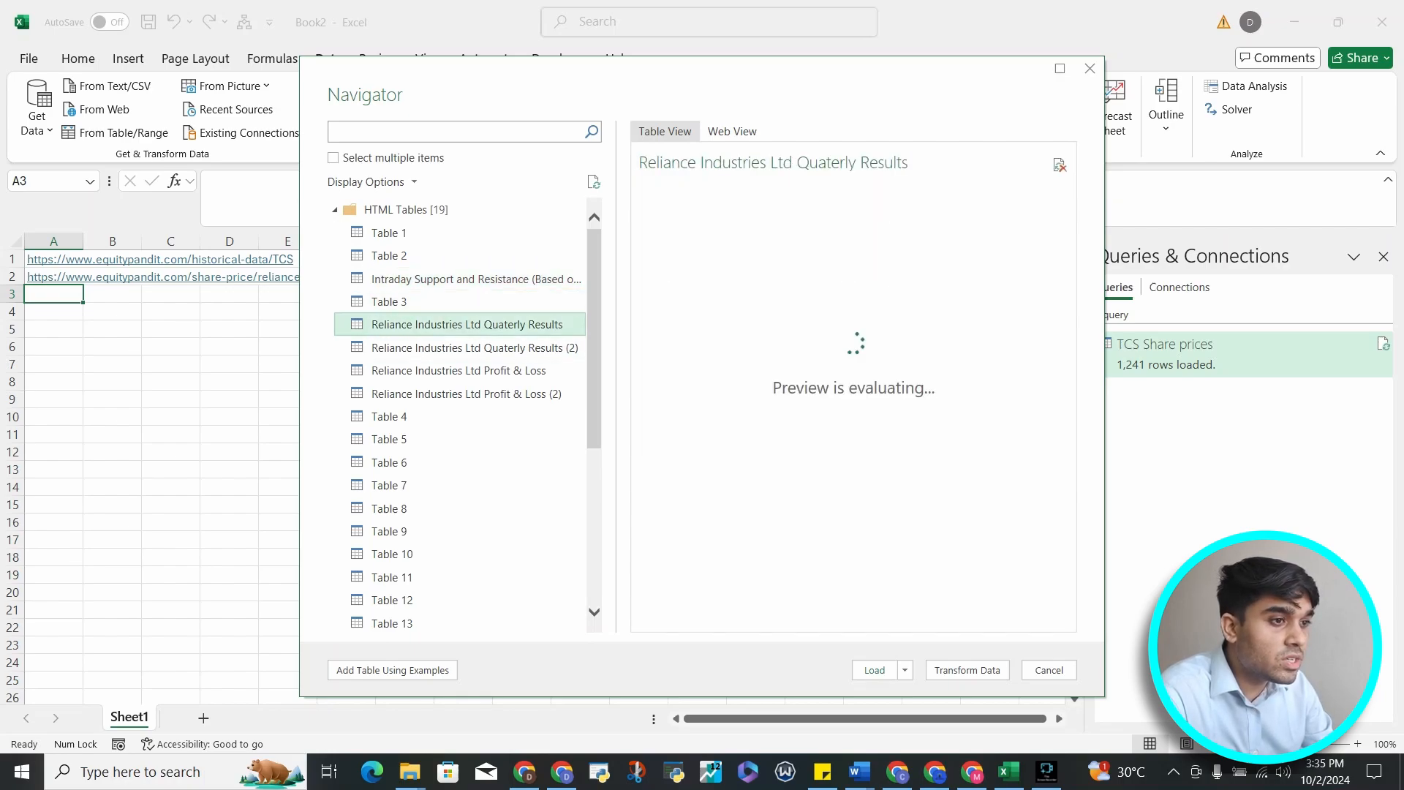
{"action": "left_click", "coordinate": [501, 348]}
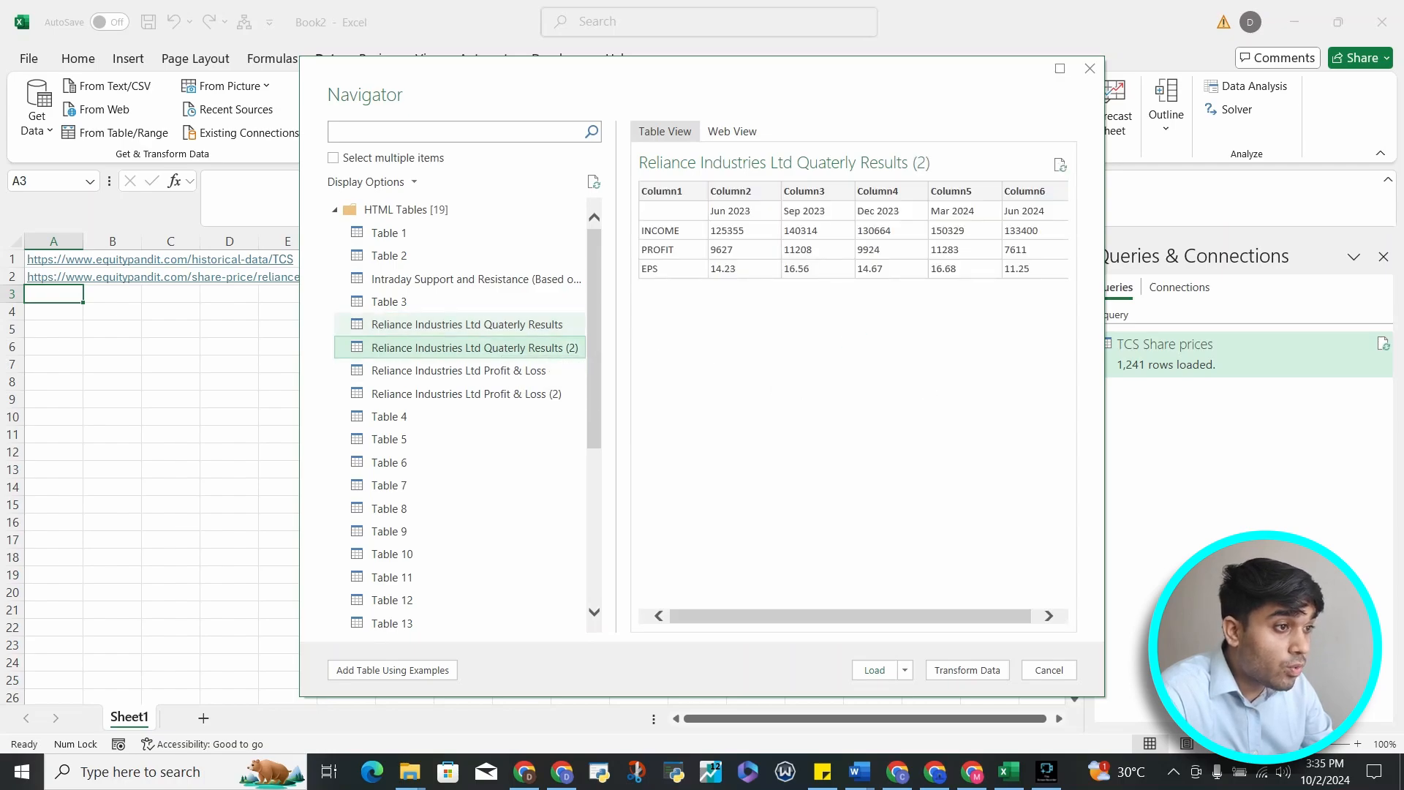
{"action": "left_click", "coordinate": [497, 348]}
{"action": "left_click", "coordinate": [497, 325]}
{"action": "left_click", "coordinate": [497, 347]}
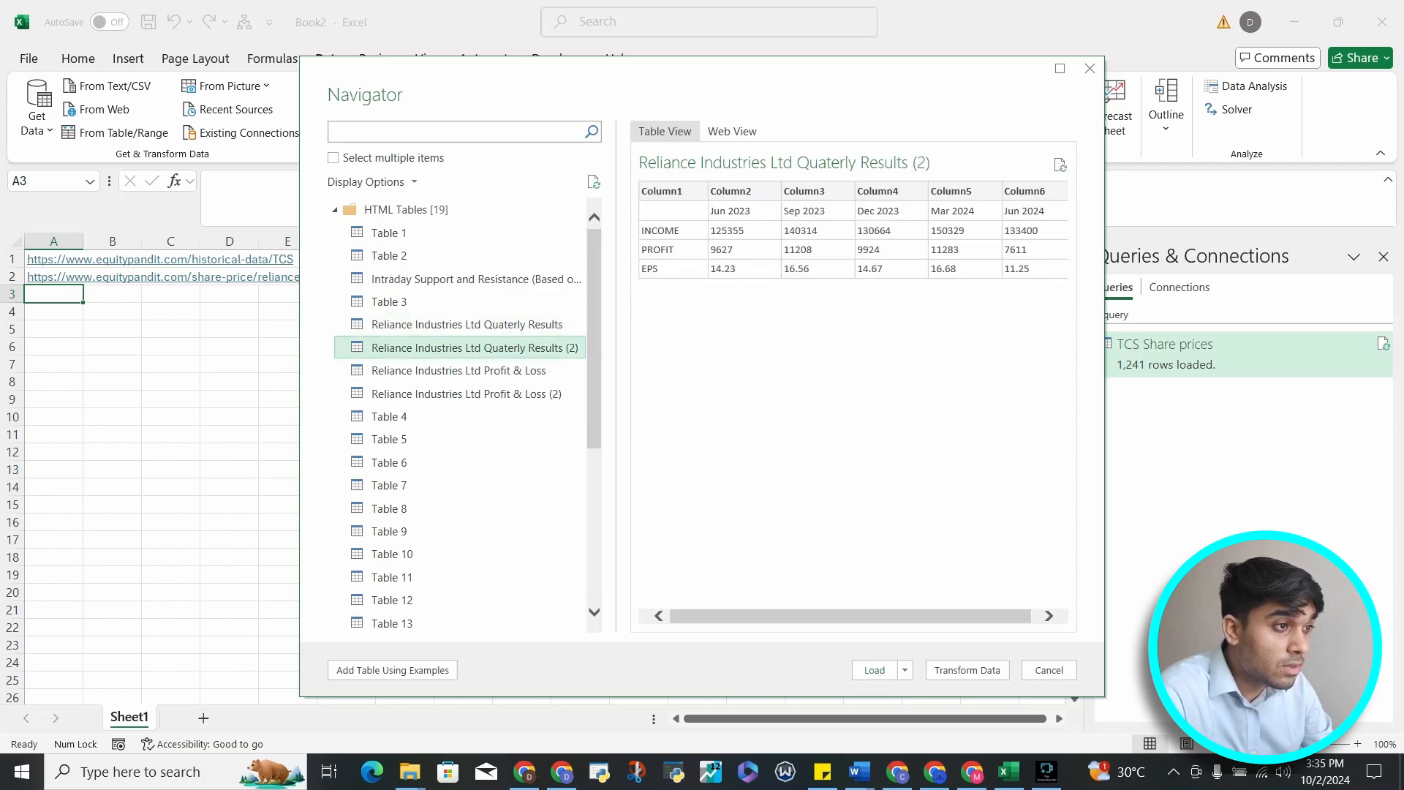
- Check the Reliance Industries Ltd Profit & Loss tables against the page's web view and preview the first one as a table
{"action": "left_click", "coordinate": [498, 371]}
{"action": "left_click", "coordinate": [732, 131]}
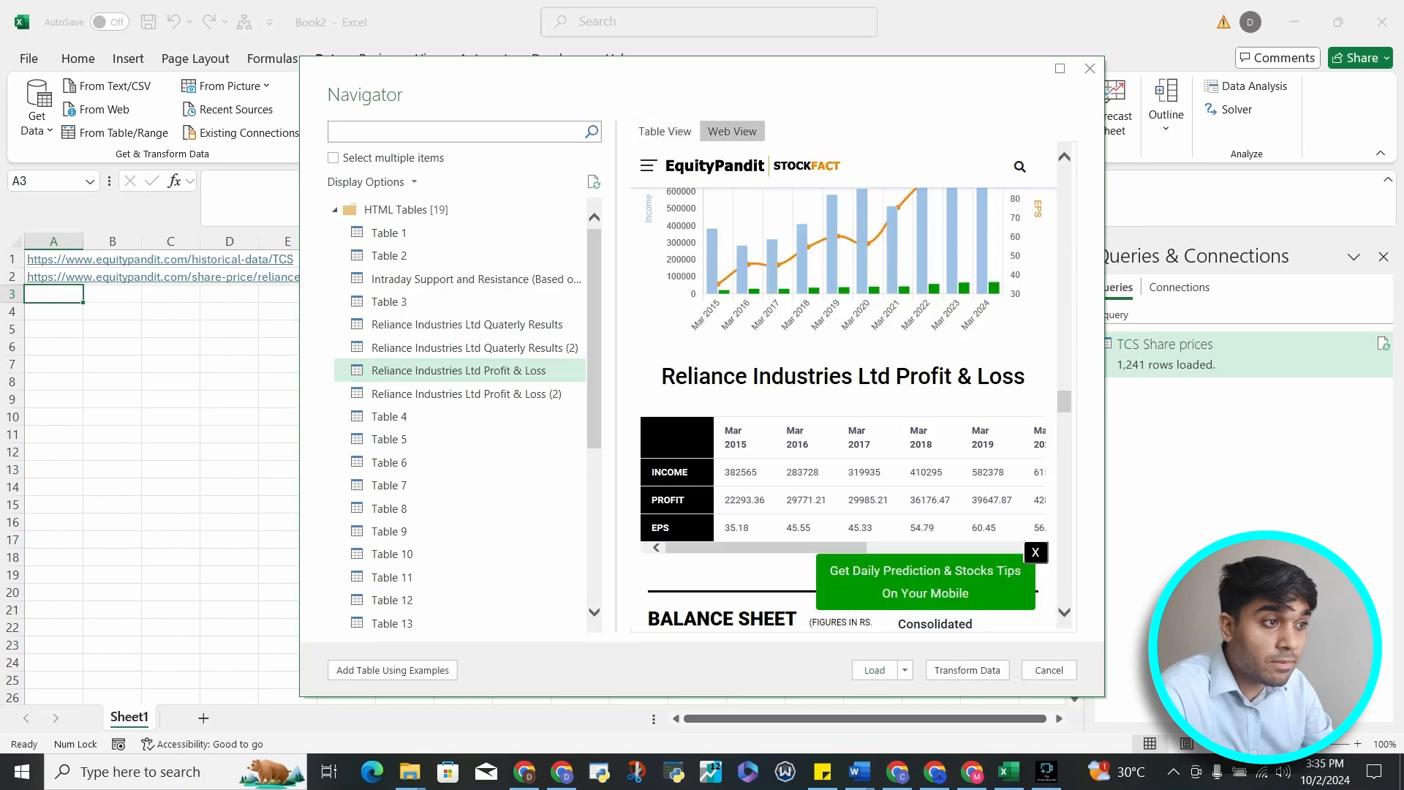
{"action": "left_click", "coordinate": [498, 325]}
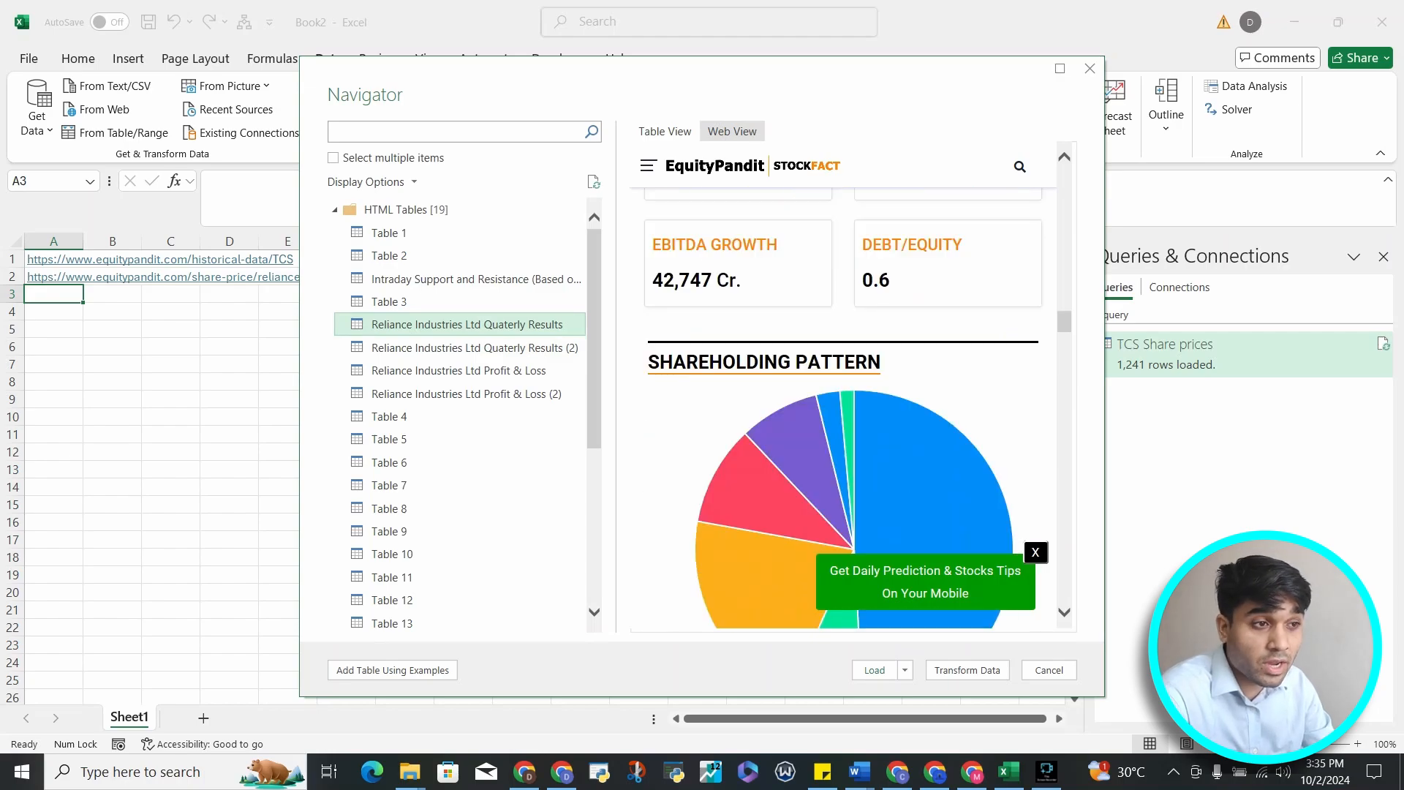
{"action": "left_click", "coordinate": [459, 371]}
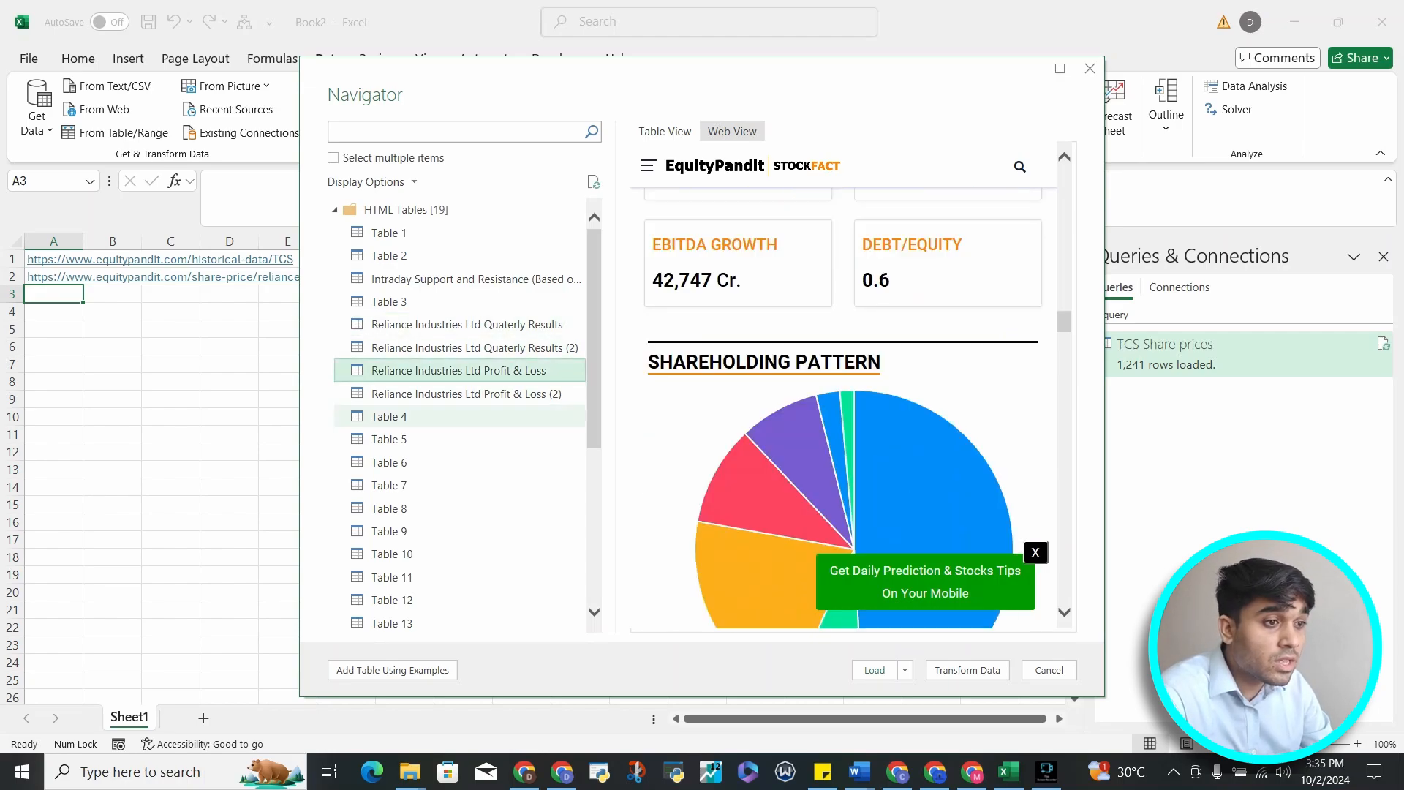
{"action": "left_click", "coordinate": [466, 393]}
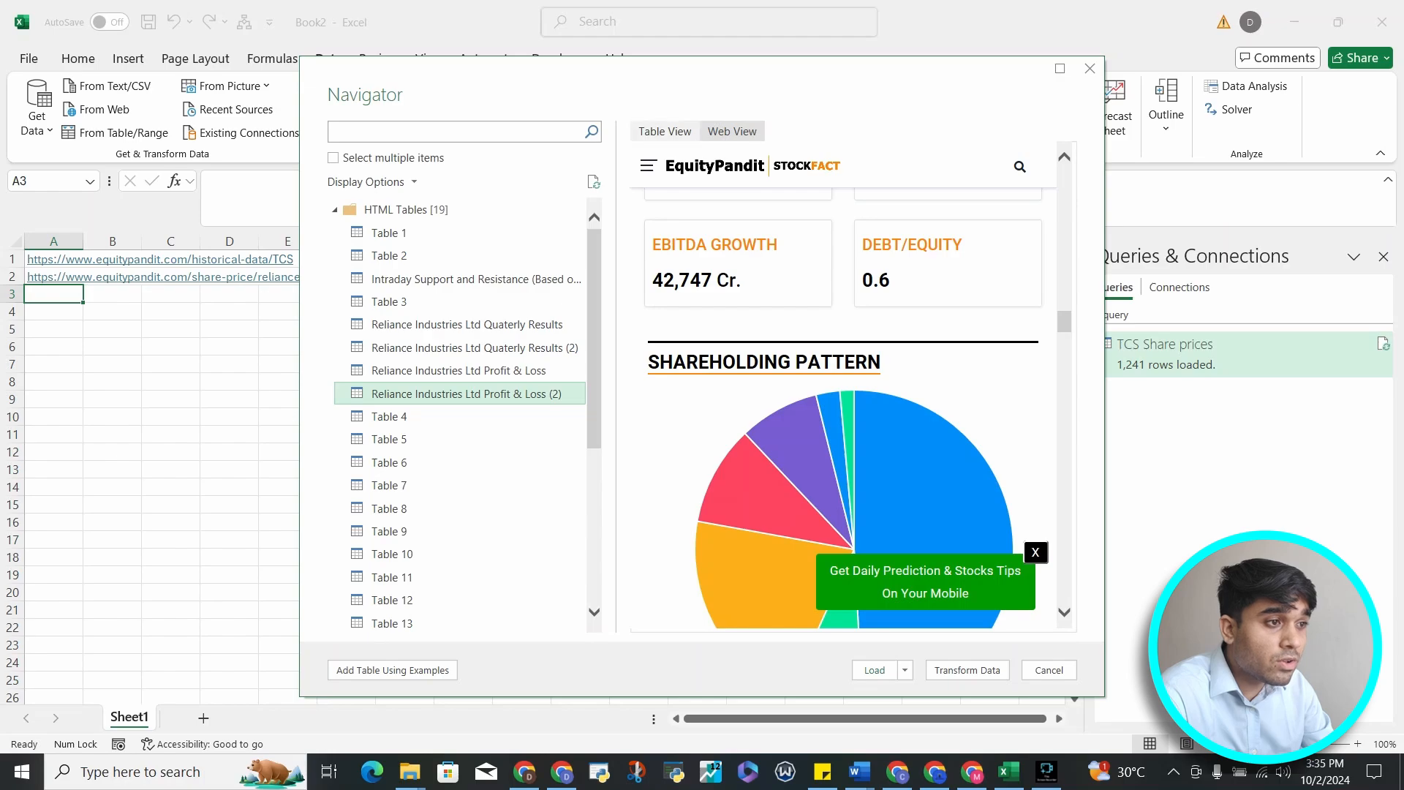
{"action": "left_click", "coordinate": [526, 370]}
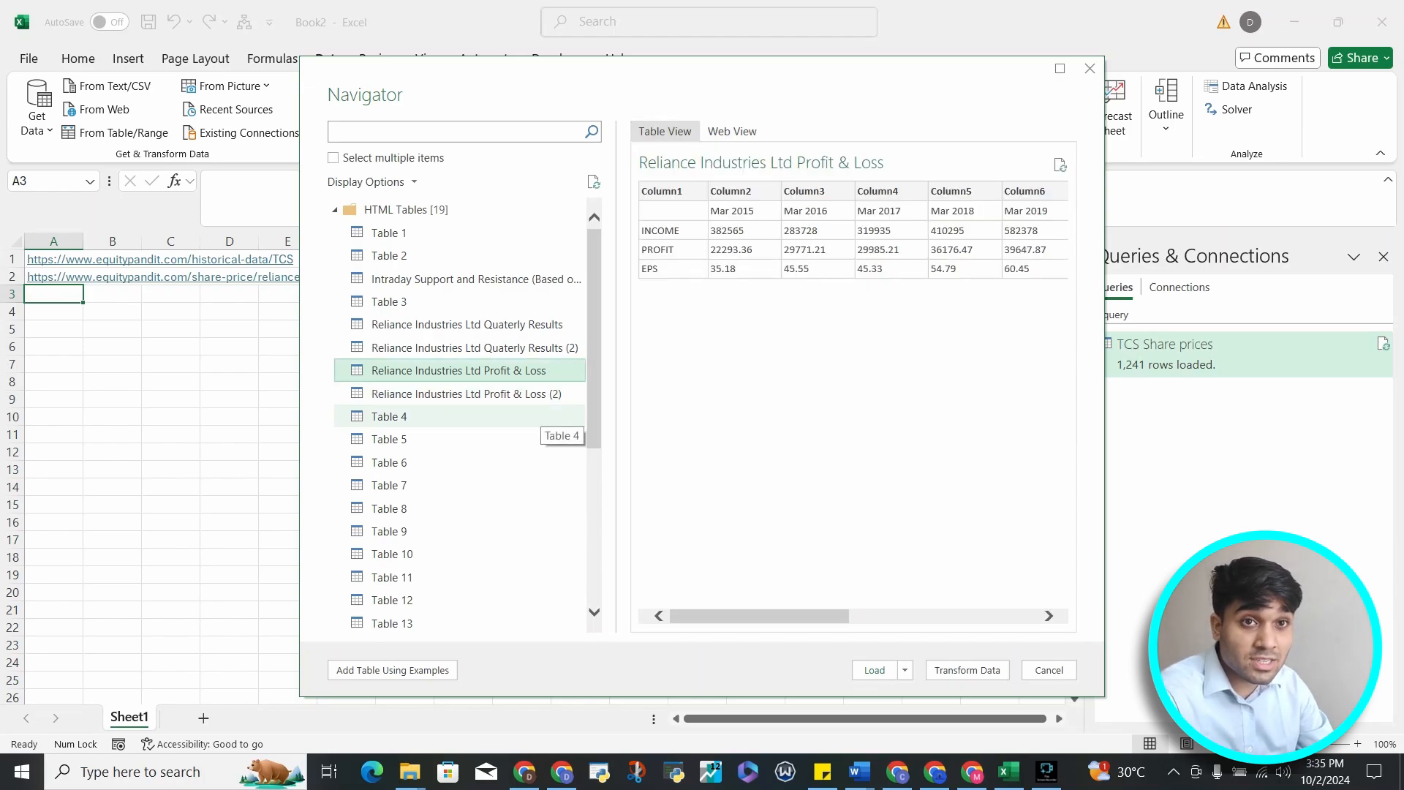
- Preview the balance sheet data in Table 4 and Table 5, and the cash flow data in Table 6
{"action": "left_click", "coordinate": [533, 417]}
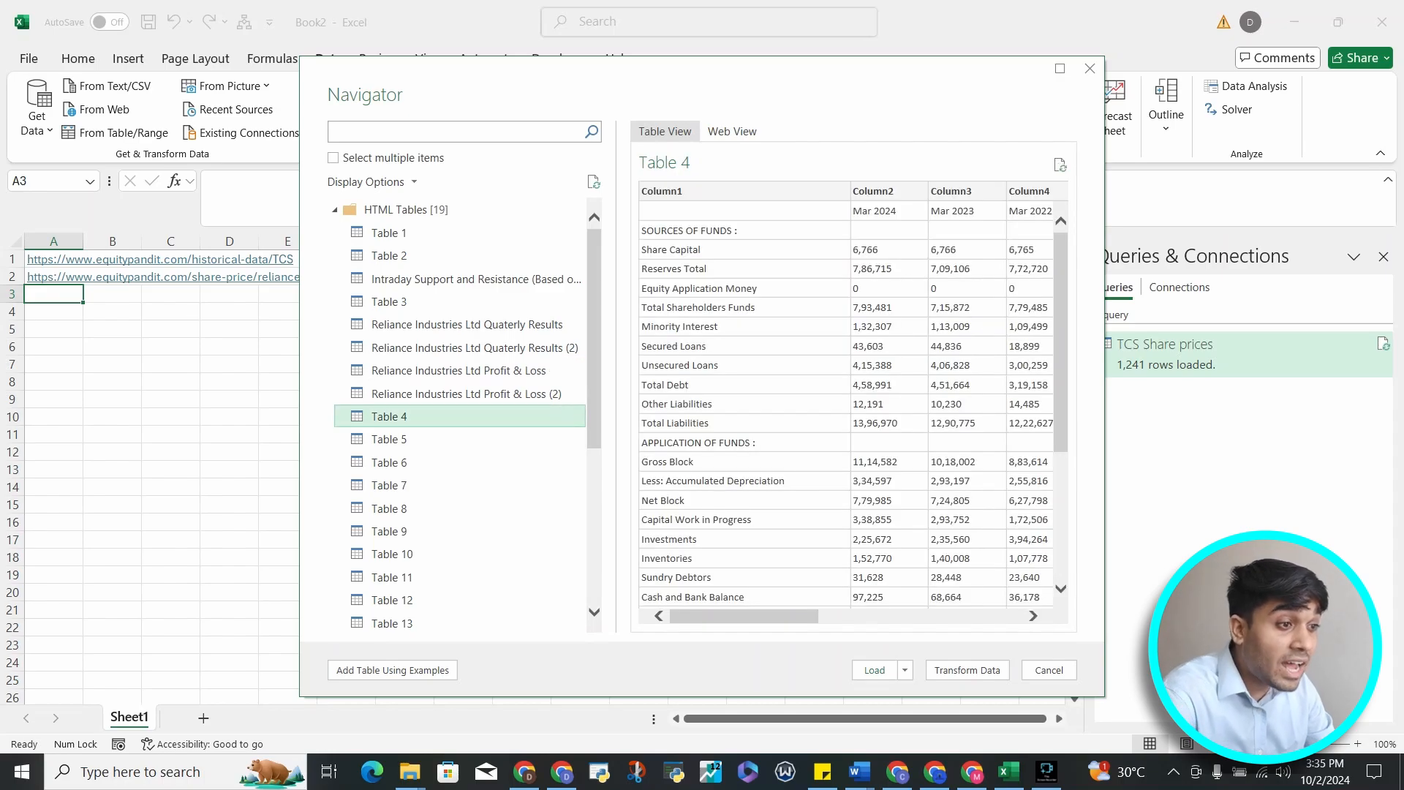
{"action": "scroll", "coordinate": [847, 405], "scroll_direction": "down", "scroll_amount": 4}
{"action": "scroll", "coordinate": [846, 404], "scroll_direction": "up", "scroll_amount": 4}
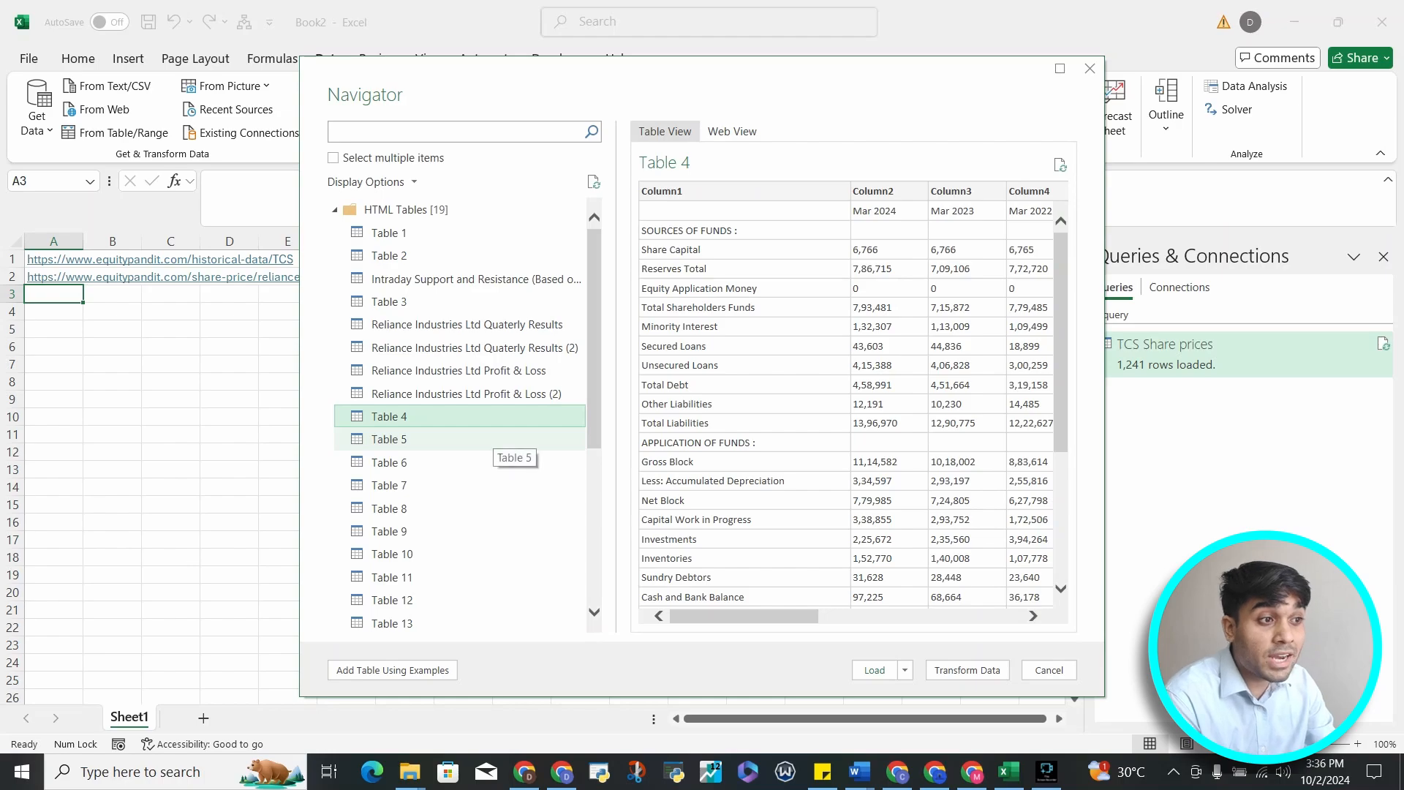
{"action": "left_click", "coordinate": [494, 439]}
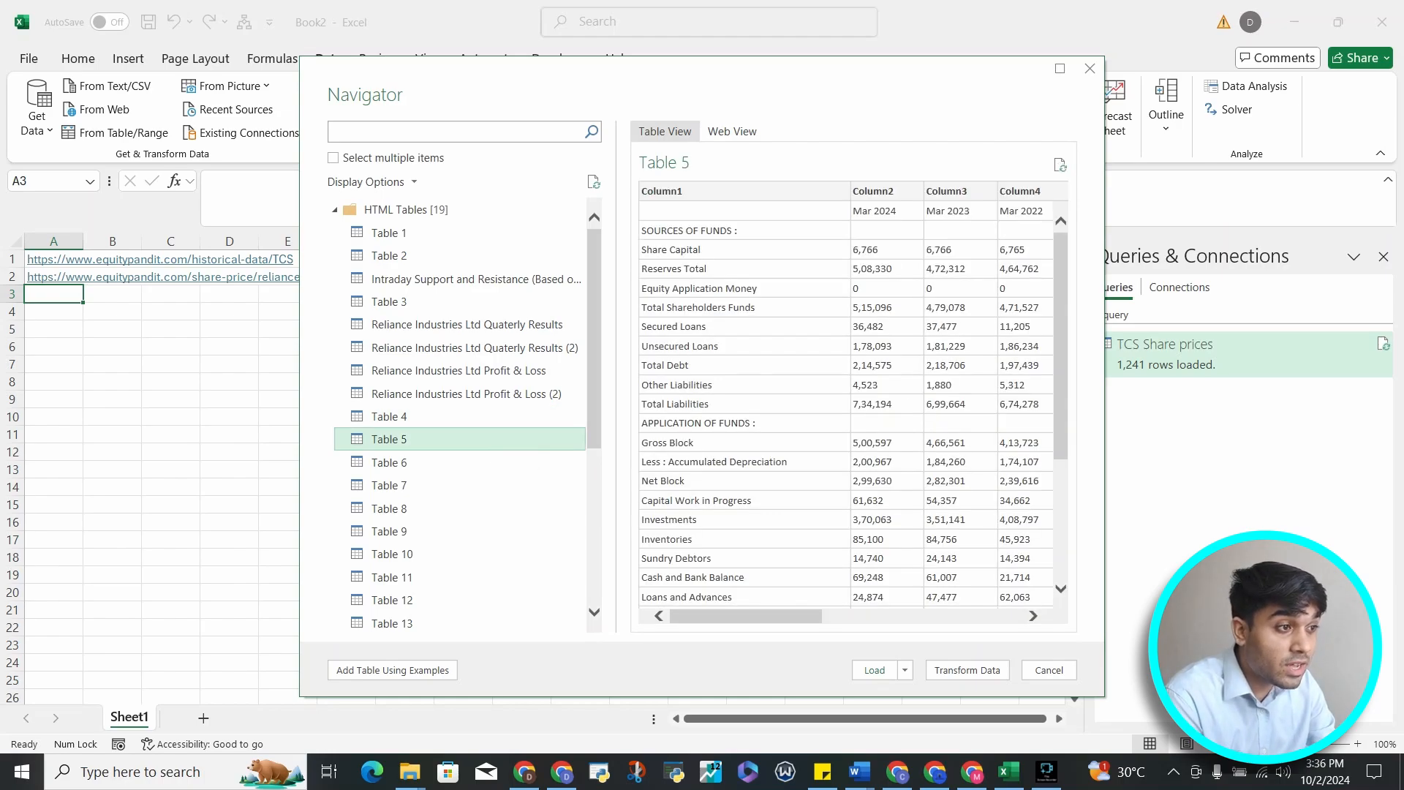
{"action": "scroll", "coordinate": [848, 410], "scroll_direction": "down", "scroll_amount": 4}
{"action": "left_click", "coordinate": [460, 462]}
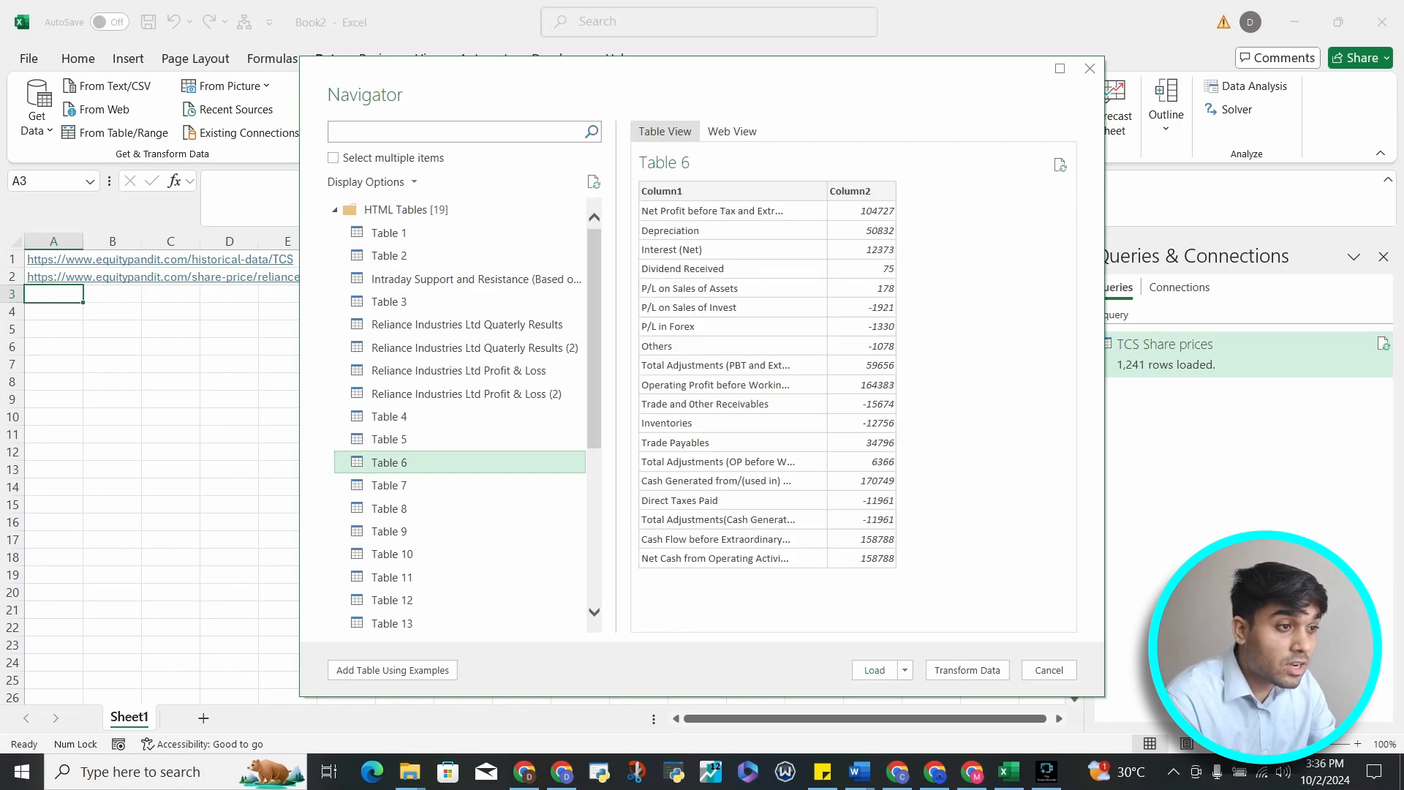
- Preview Tables 7 through 11 from the Reliance page one after another
{"action": "scroll", "coordinate": [460, 462], "scroll_direction": "down", "scroll_amount": 1}
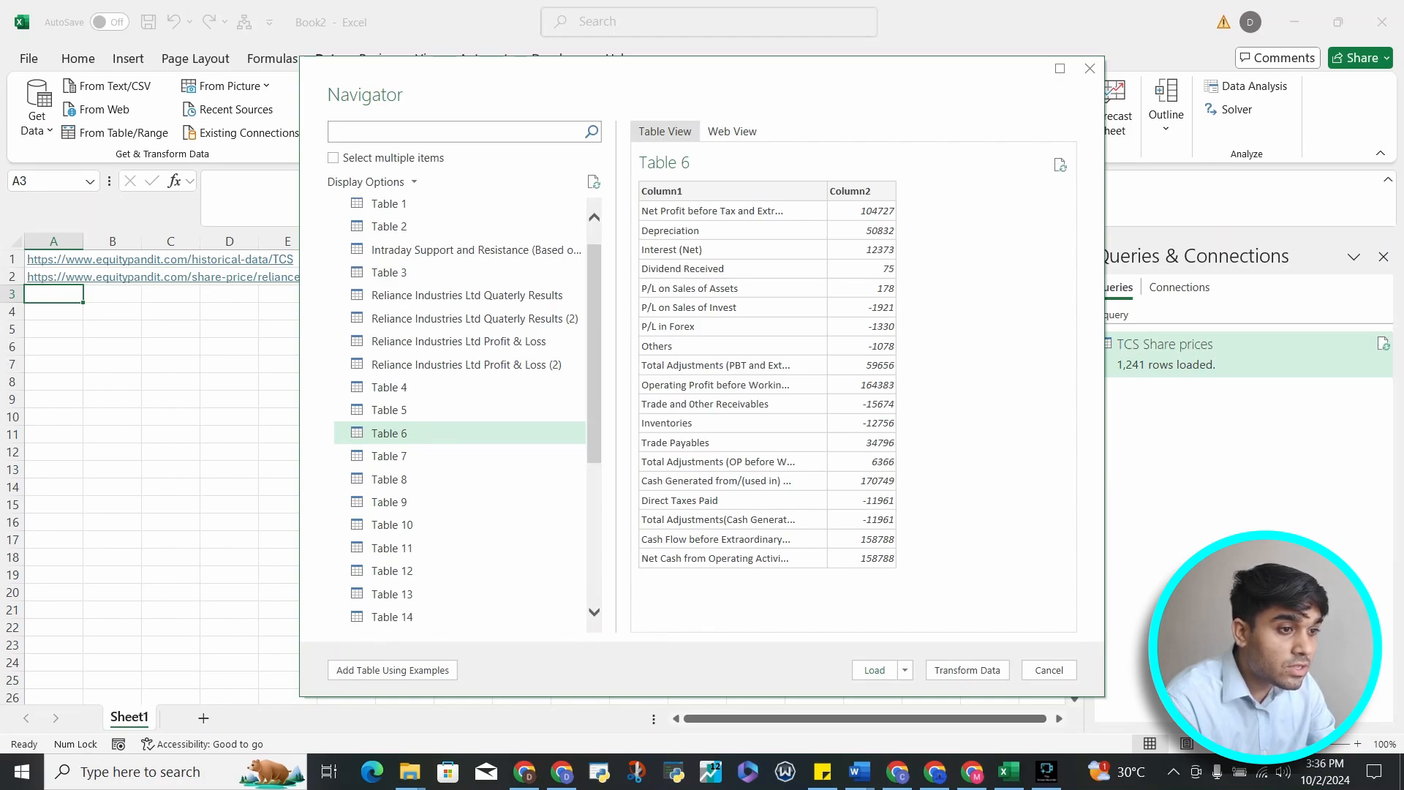
{"action": "left_click", "coordinate": [460, 457]}
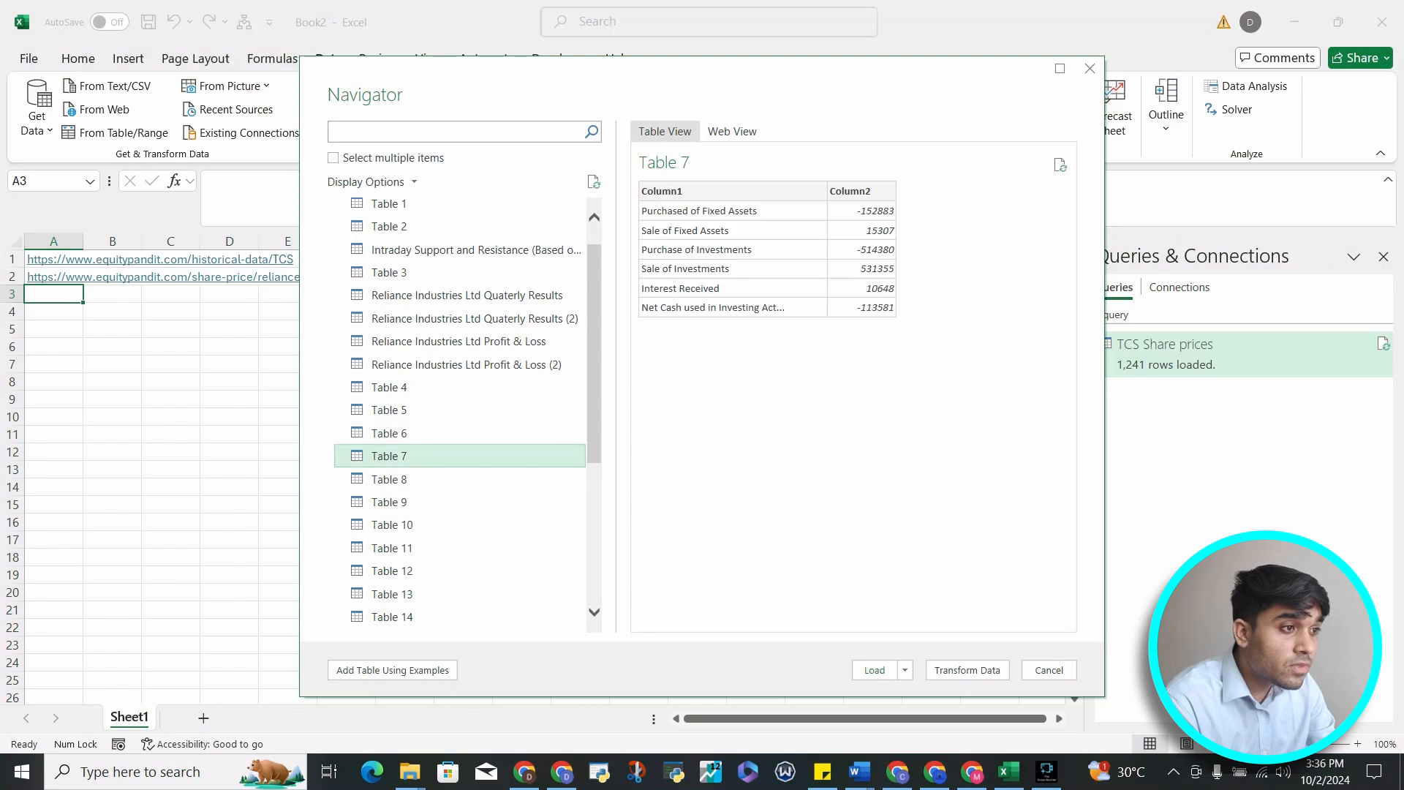
{"action": "left_click", "coordinate": [460, 479]}
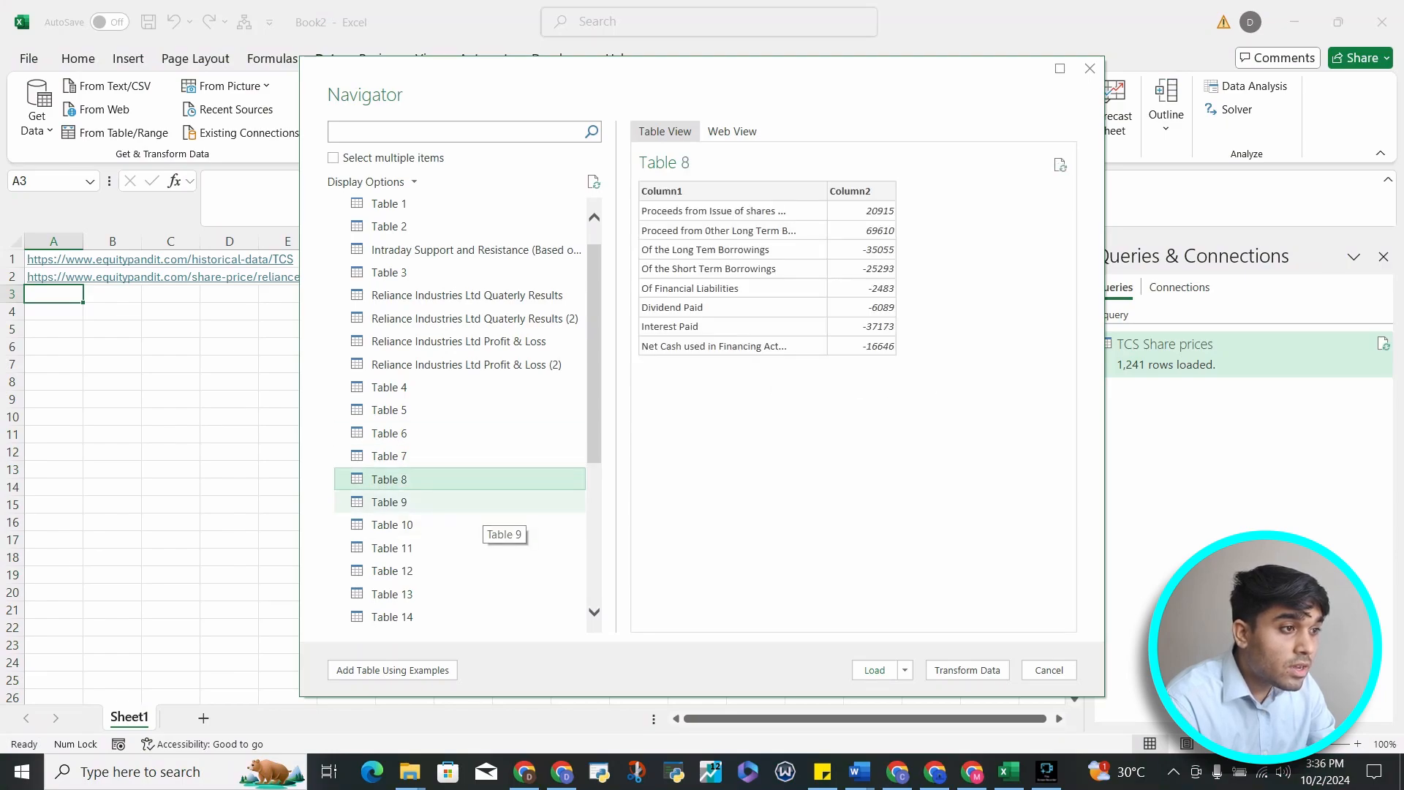
{"action": "left_click", "coordinate": [498, 502]}
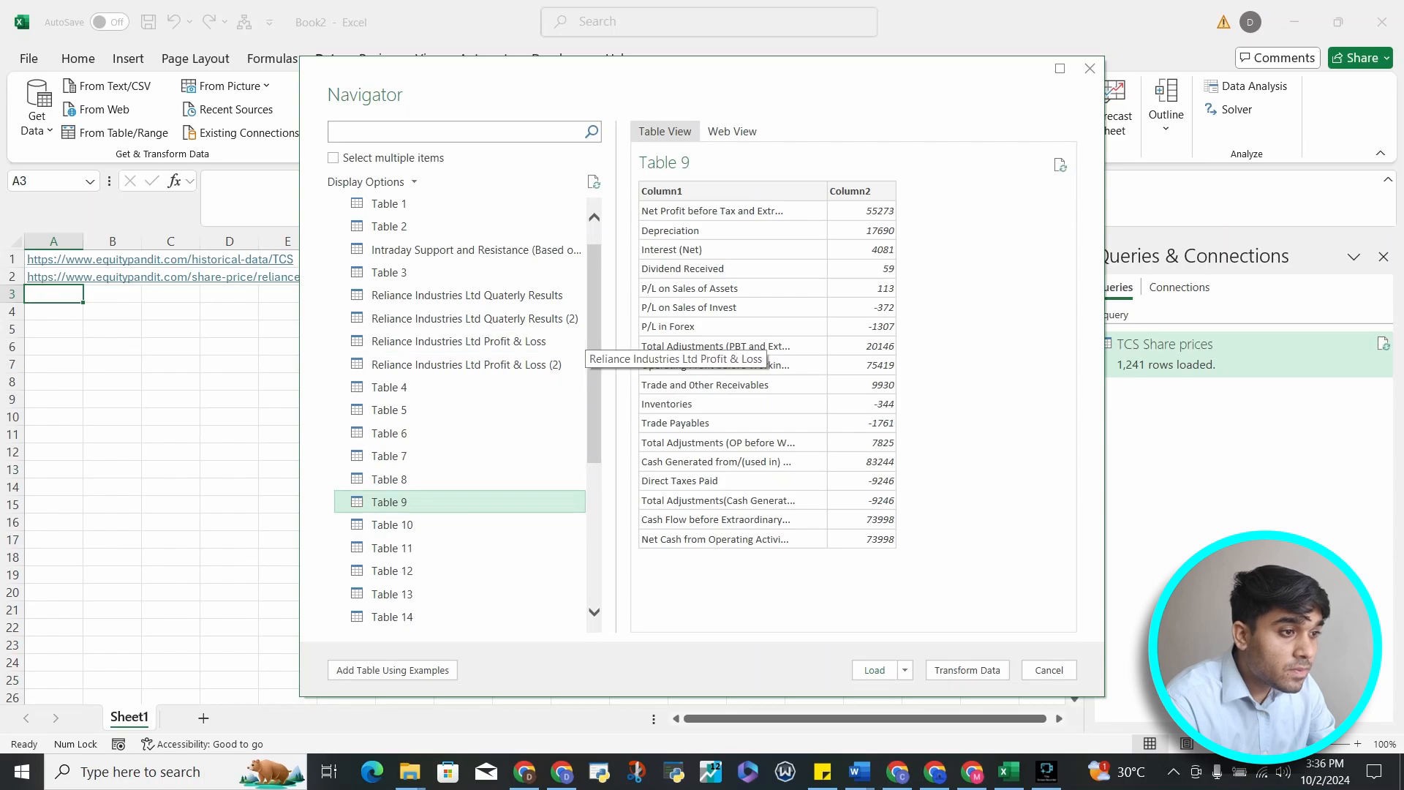
{"action": "scroll", "coordinate": [512, 340], "scroll_direction": "down", "scroll_amount": 1}
{"action": "scroll", "coordinate": [505, 409], "scroll_direction": "down", "scroll_amount": 2}
{"action": "left_click", "coordinate": [504, 380]}
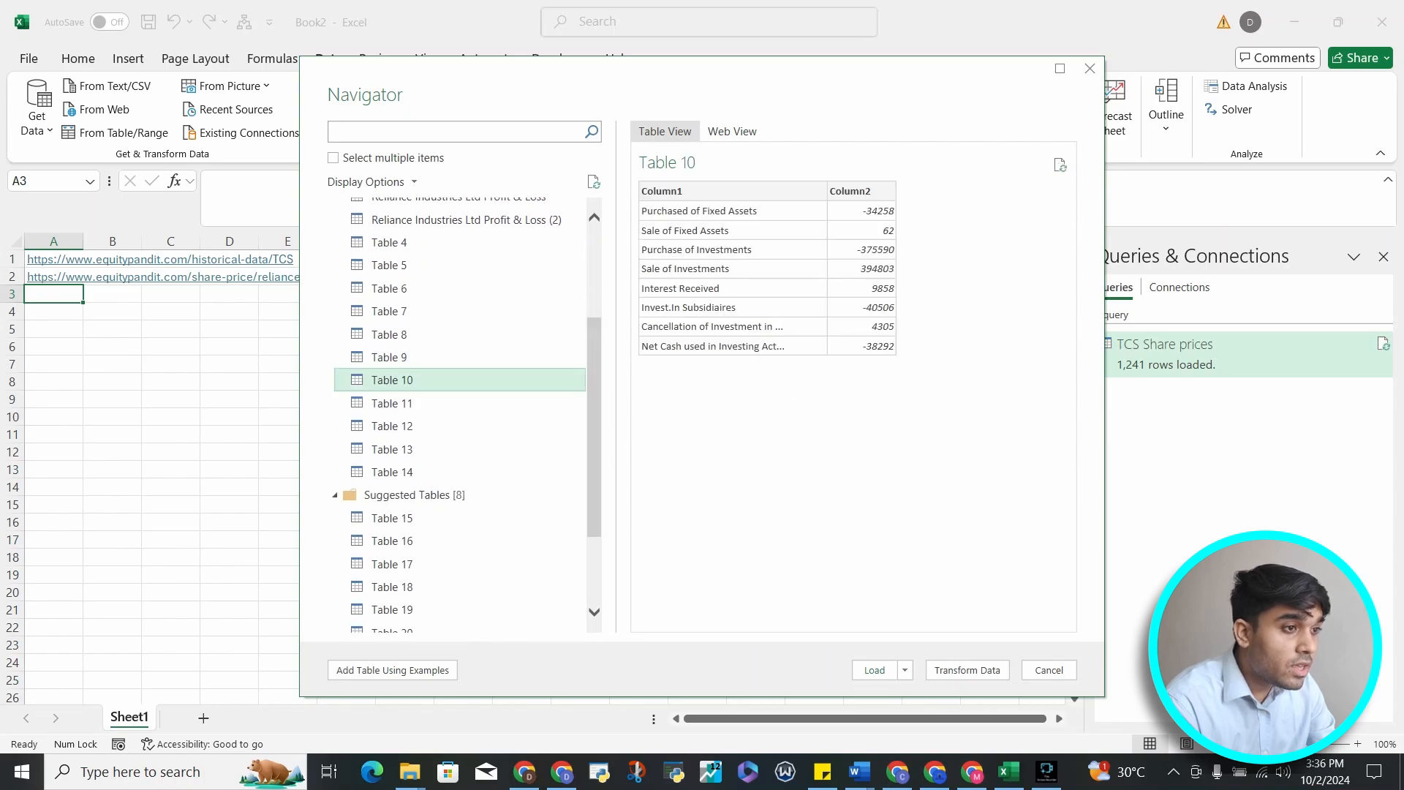
{"action": "left_click", "coordinate": [509, 403]}
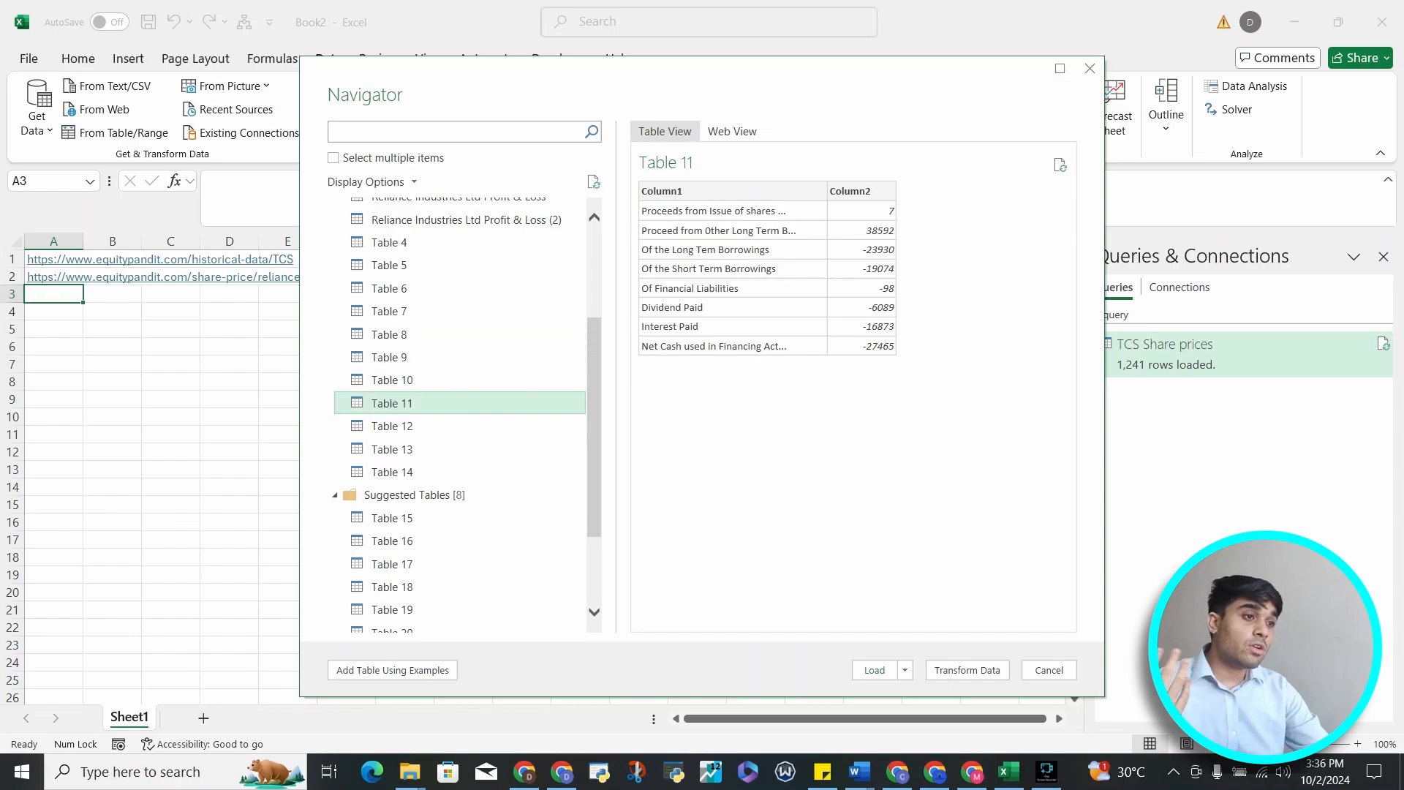
- Examine the Reliance page's web view for its balance sheet, cash flow, company details, quarterly result, profit and loss, and key metrics sections
{"action": "left_click", "coordinate": [732, 131]}
{"action": "scroll", "coordinate": [843, 406], "scroll_direction": "down", "scroll_amount": 20}
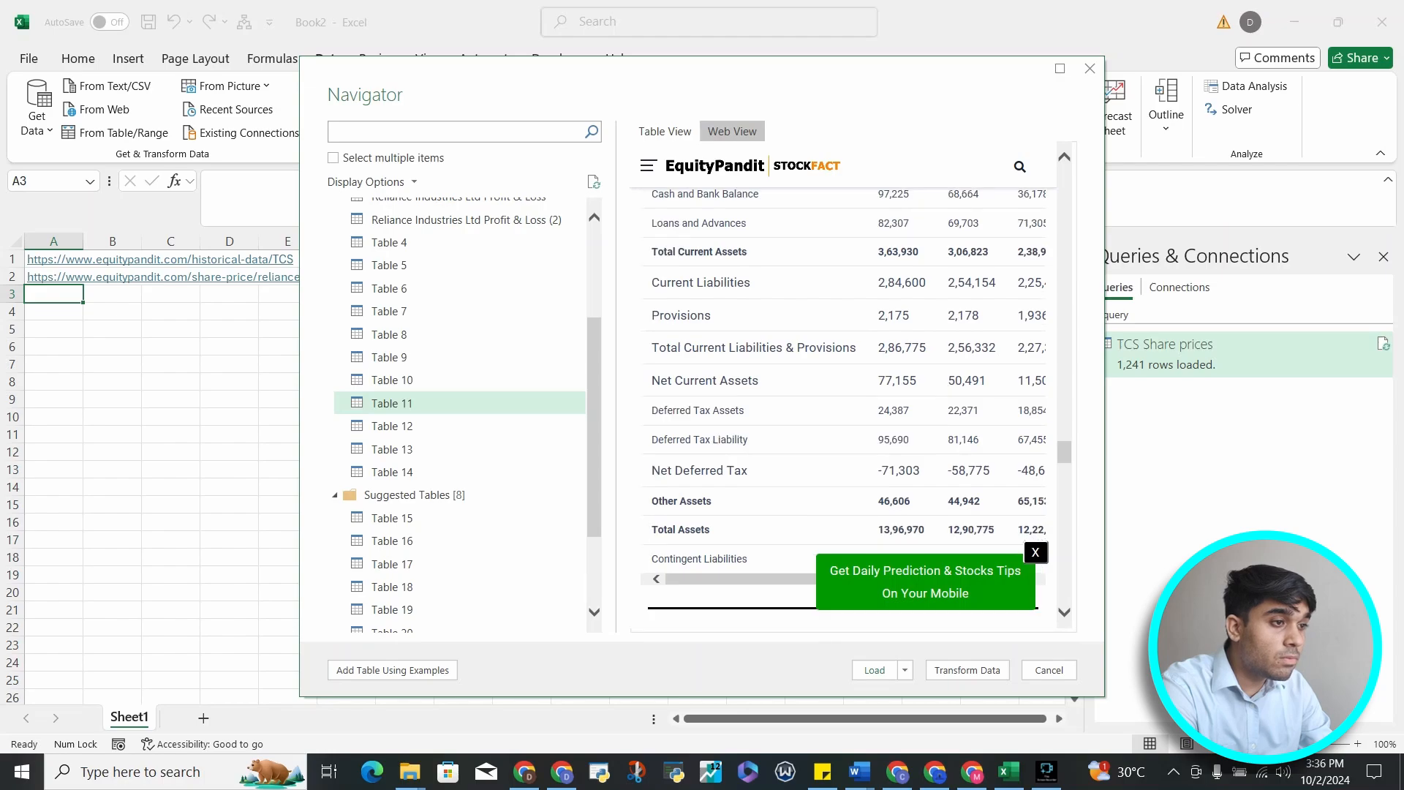
{"action": "scroll", "coordinate": [842, 406], "scroll_direction": "up", "scroll_amount": 1}
{"action": "scroll", "coordinate": [842, 407], "scroll_direction": "up", "scroll_amount": 8}
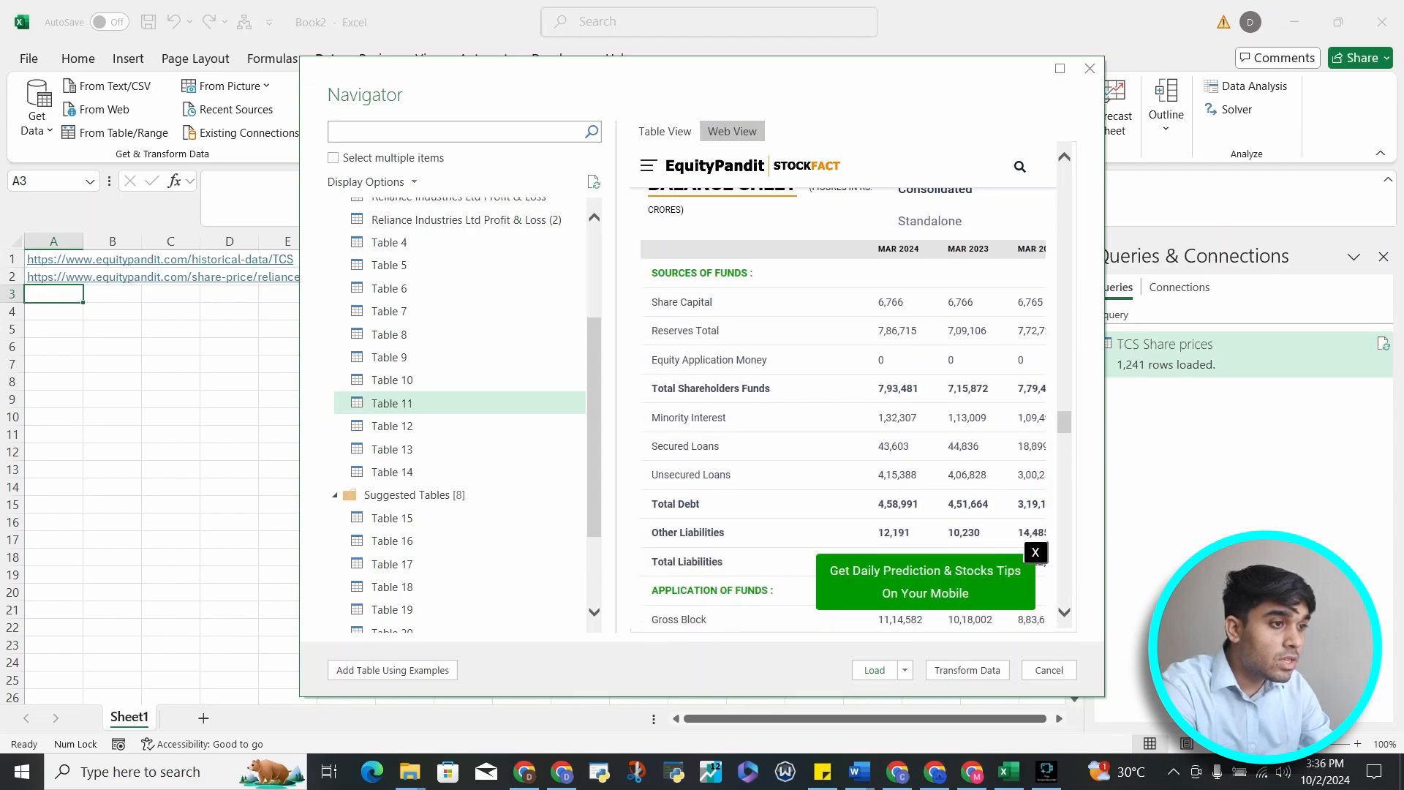
{"action": "scroll", "coordinate": [843, 407], "scroll_direction": "down", "scroll_amount": 12}
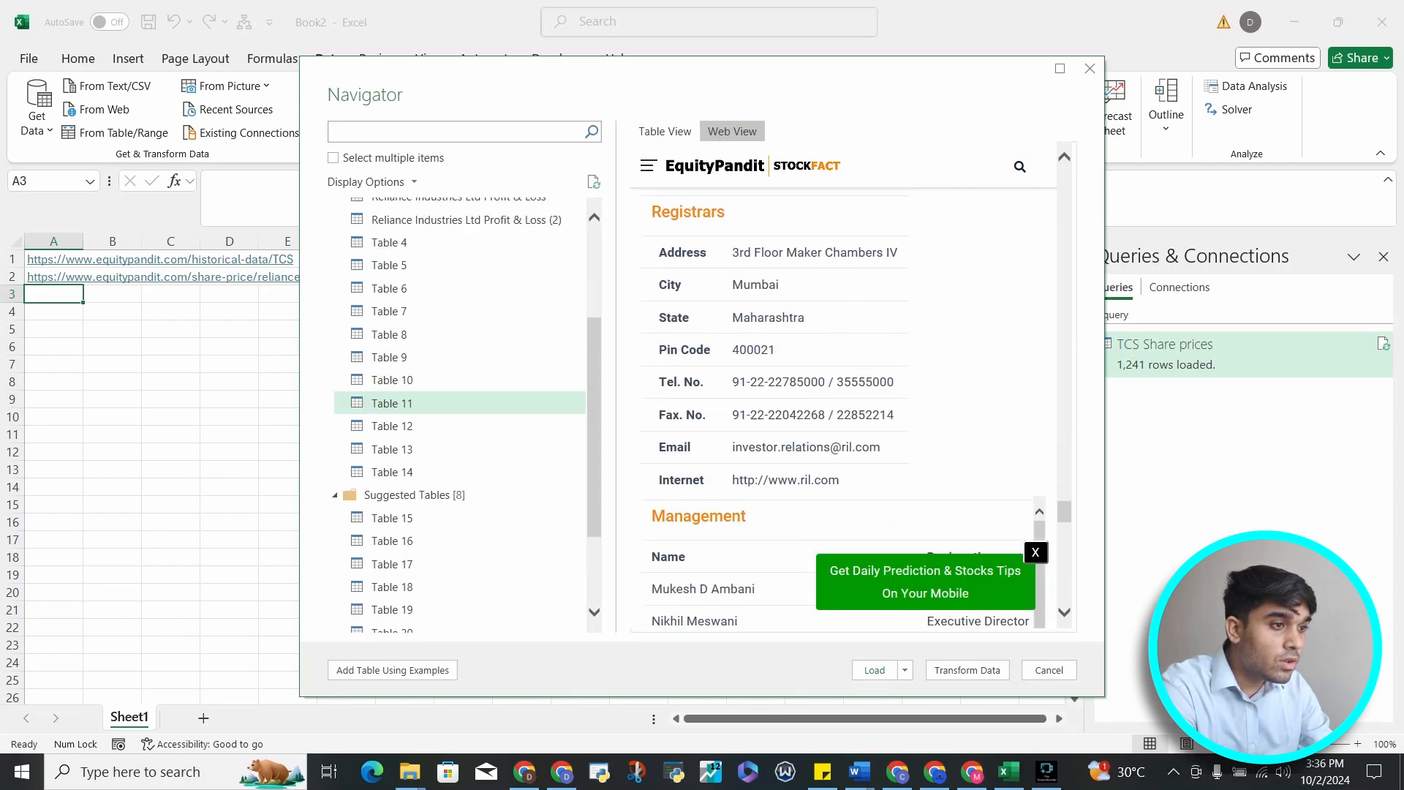
{"action": "scroll", "coordinate": [843, 407], "scroll_direction": "down", "scroll_amount": 3}
{"action": "scroll", "coordinate": [842, 407], "scroll_direction": "up", "scroll_amount": 10}
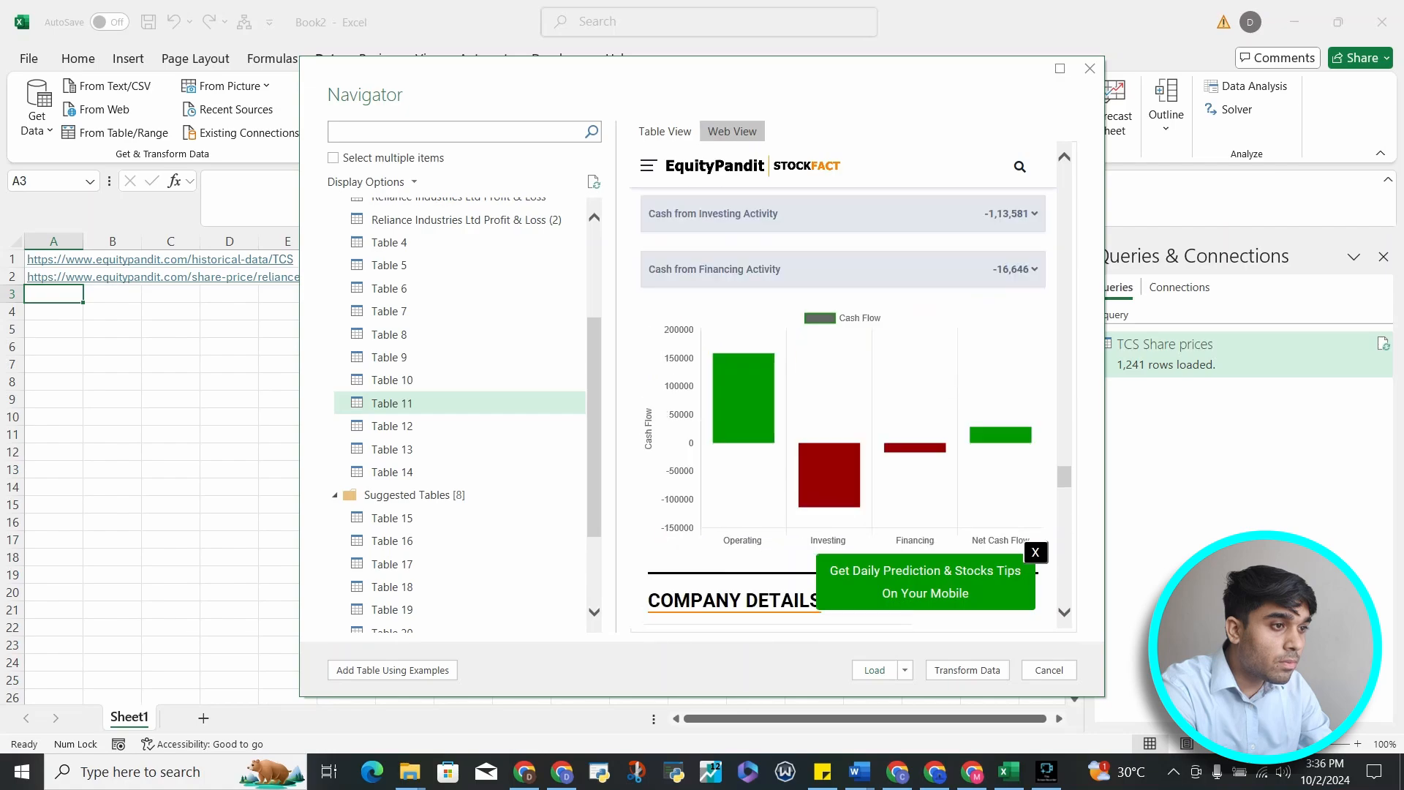
{"action": "scroll", "coordinate": [842, 407], "scroll_direction": "up", "scroll_amount": 8}
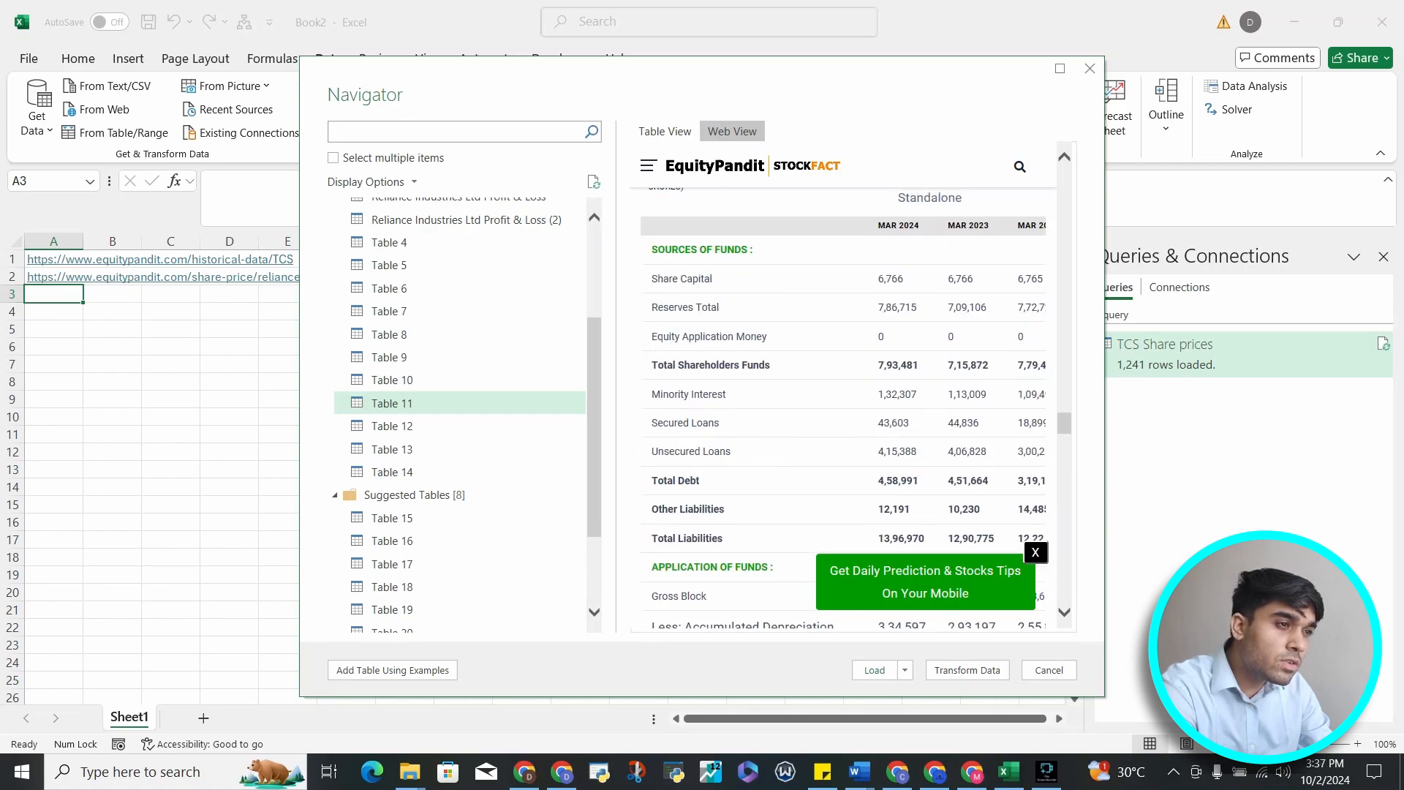
{"action": "scroll", "coordinate": [843, 407], "scroll_direction": "up", "scroll_amount": 6}
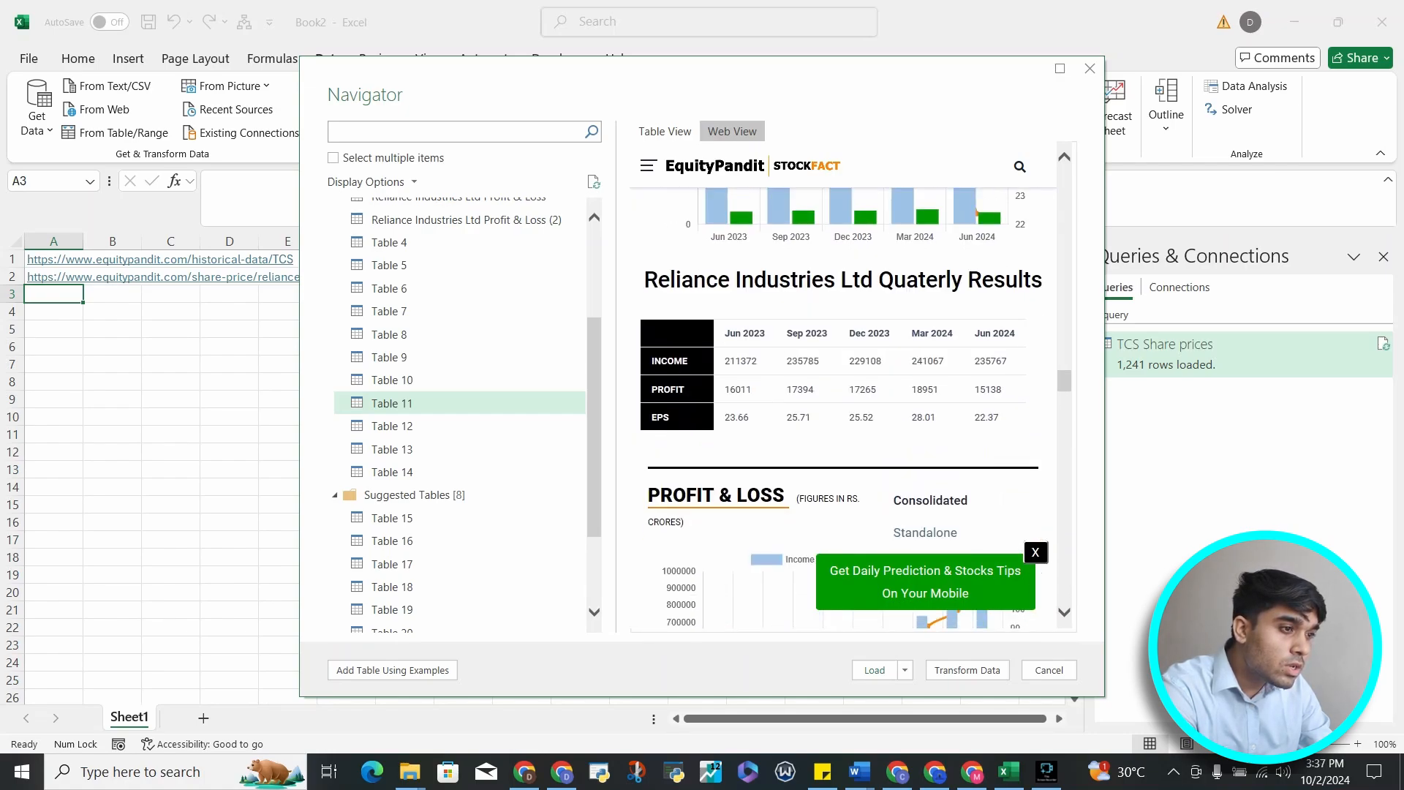
{"action": "scroll", "coordinate": [842, 406], "scroll_direction": "down", "scroll_amount": 5}
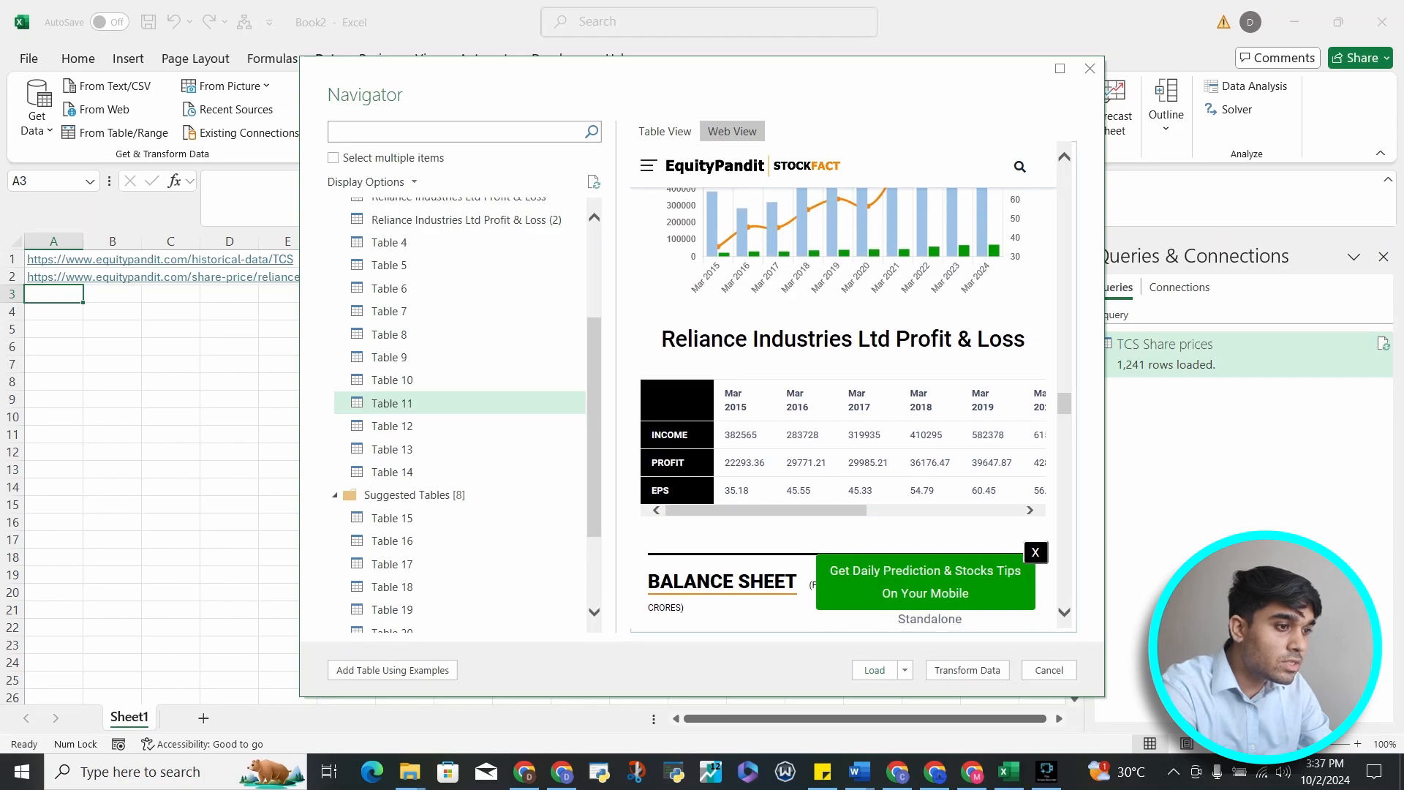
{"action": "scroll", "coordinate": [842, 407], "scroll_direction": "down", "scroll_amount": 3}
{"action": "scroll", "coordinate": [842, 406], "scroll_direction": "up", "scroll_amount": 2}
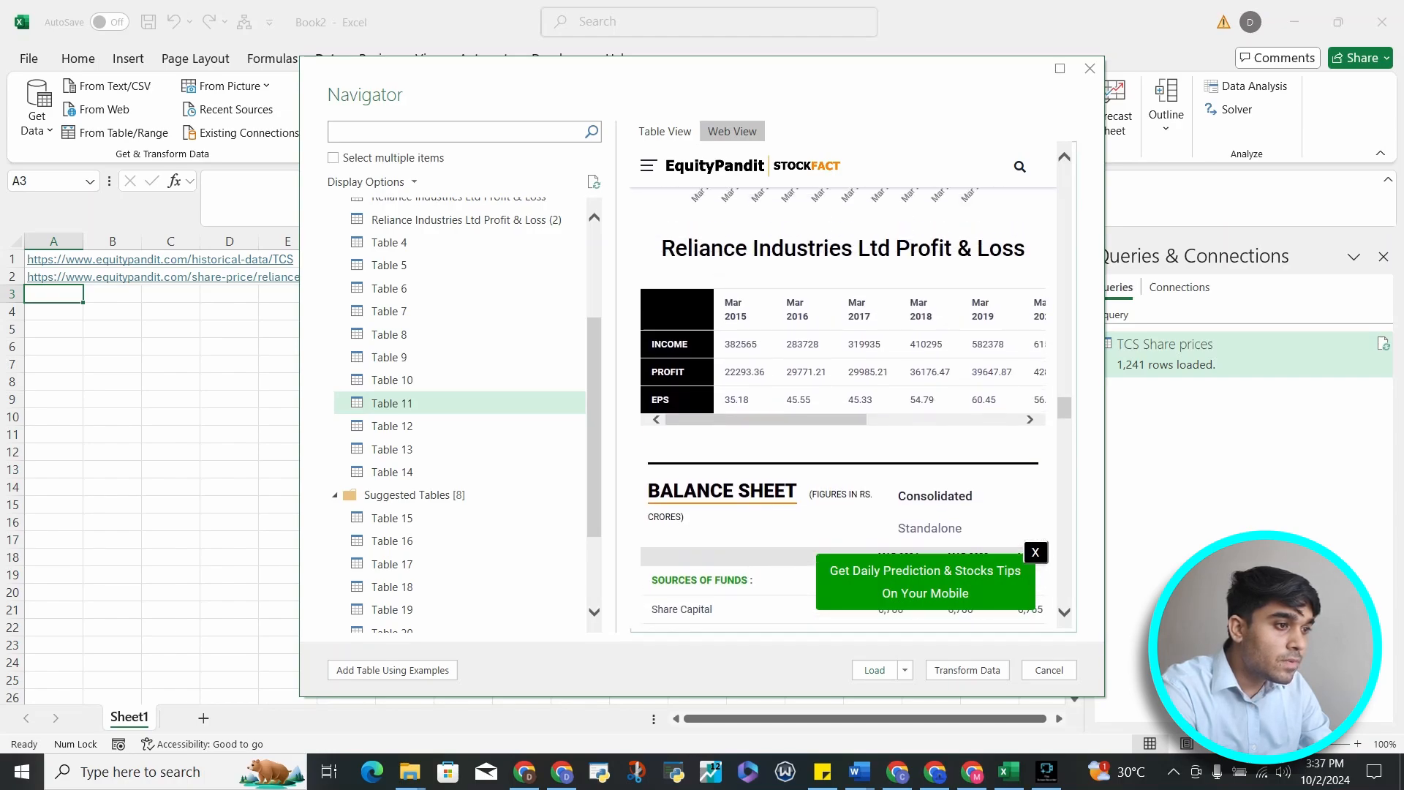
{"action": "scroll", "coordinate": [842, 406], "scroll_direction": "up", "scroll_amount": 8}
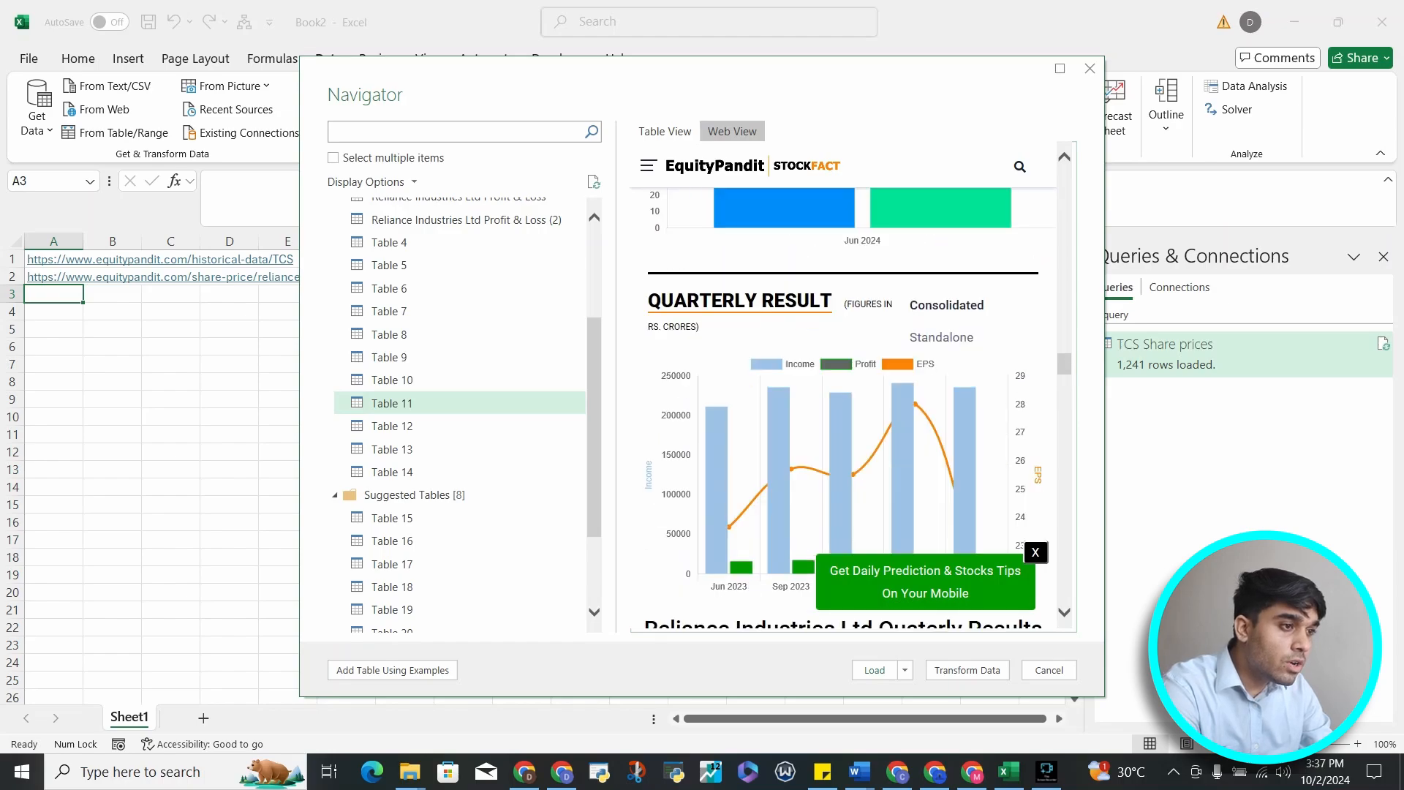
{"action": "scroll", "coordinate": [842, 406], "scroll_direction": "up", "scroll_amount": 8}
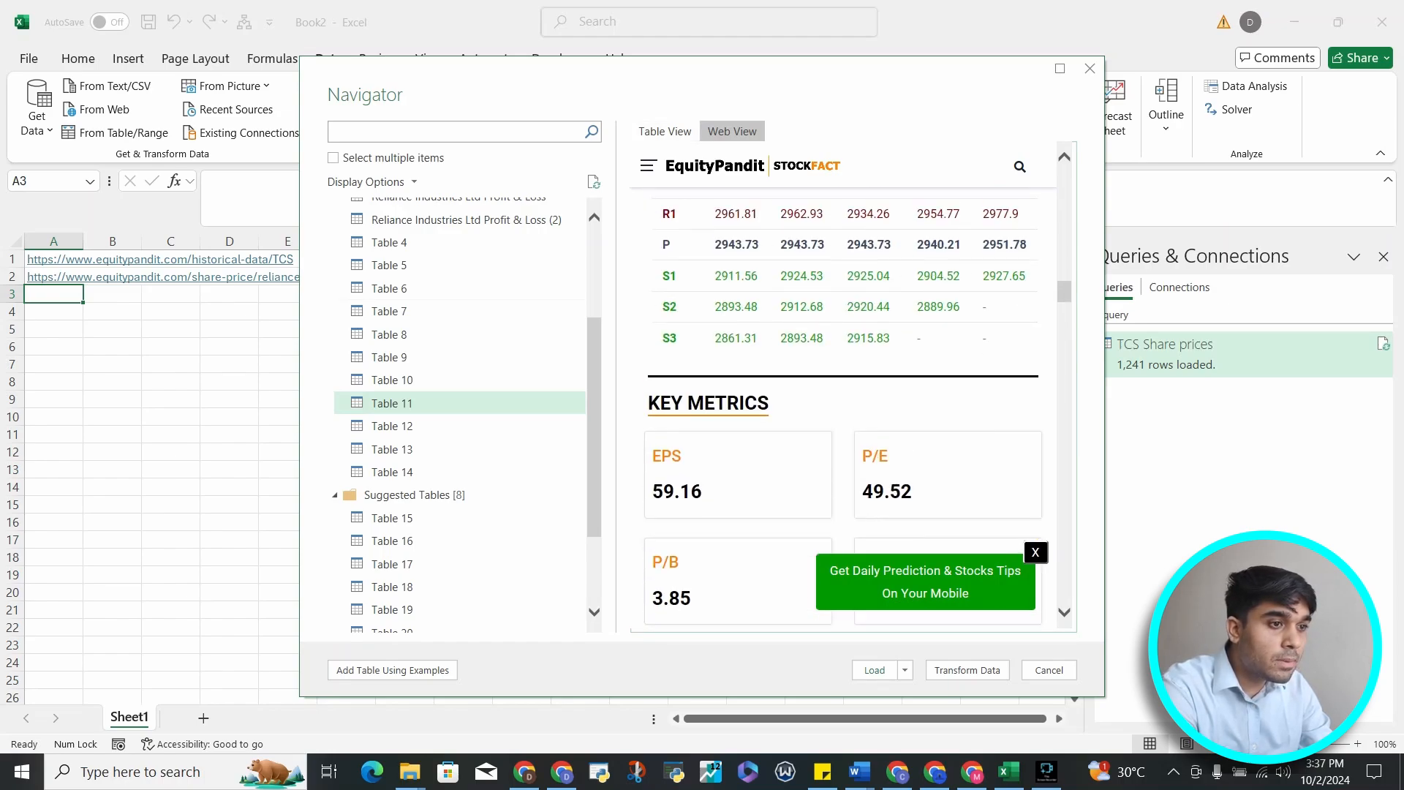
- Go through Tables 8 to 14, previewing the company address details in Table 12 and the management list in Table 14
{"action": "left_click", "coordinate": [390, 334]}
{"action": "left_click", "coordinate": [389, 357]}
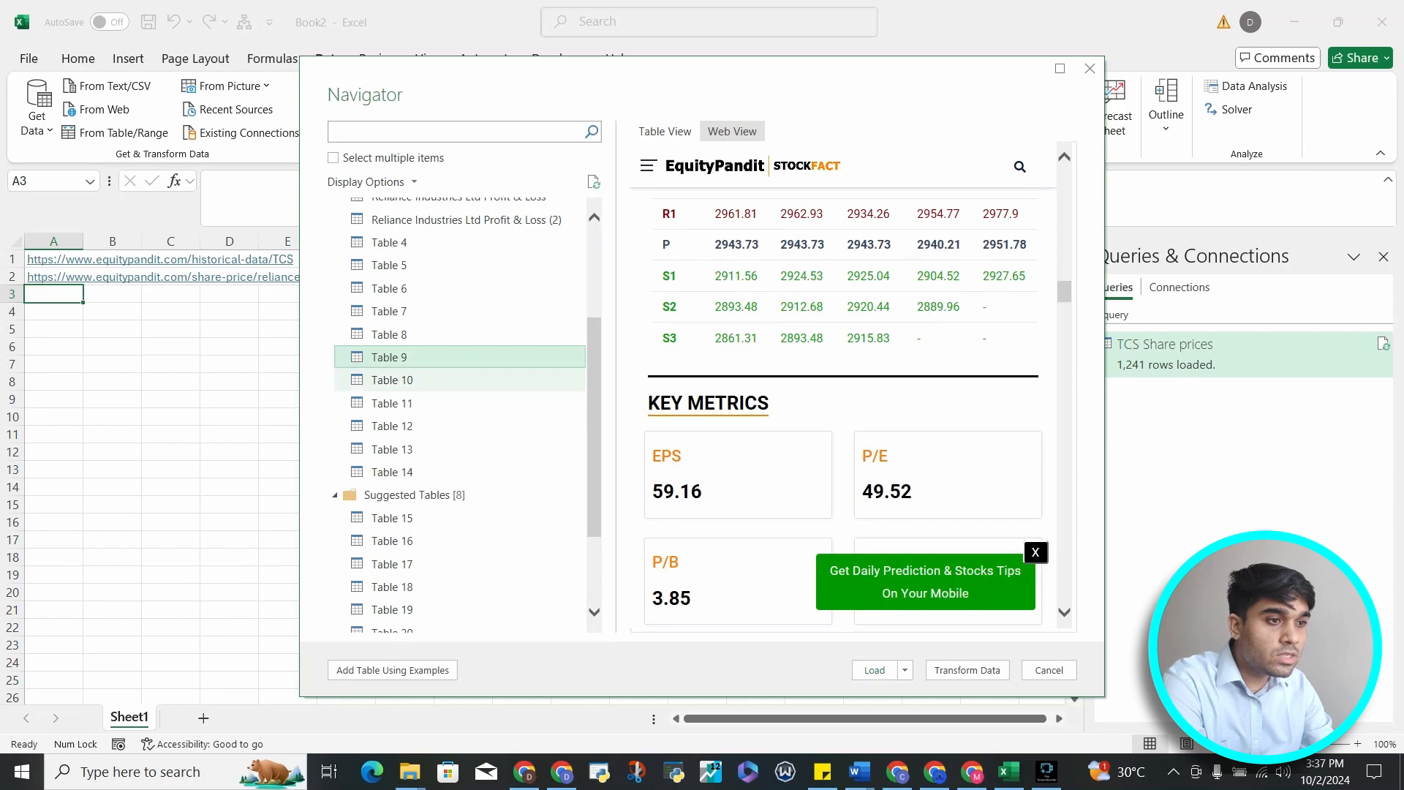
{"action": "left_click", "coordinate": [392, 380]}
{"action": "left_click", "coordinate": [392, 403]}
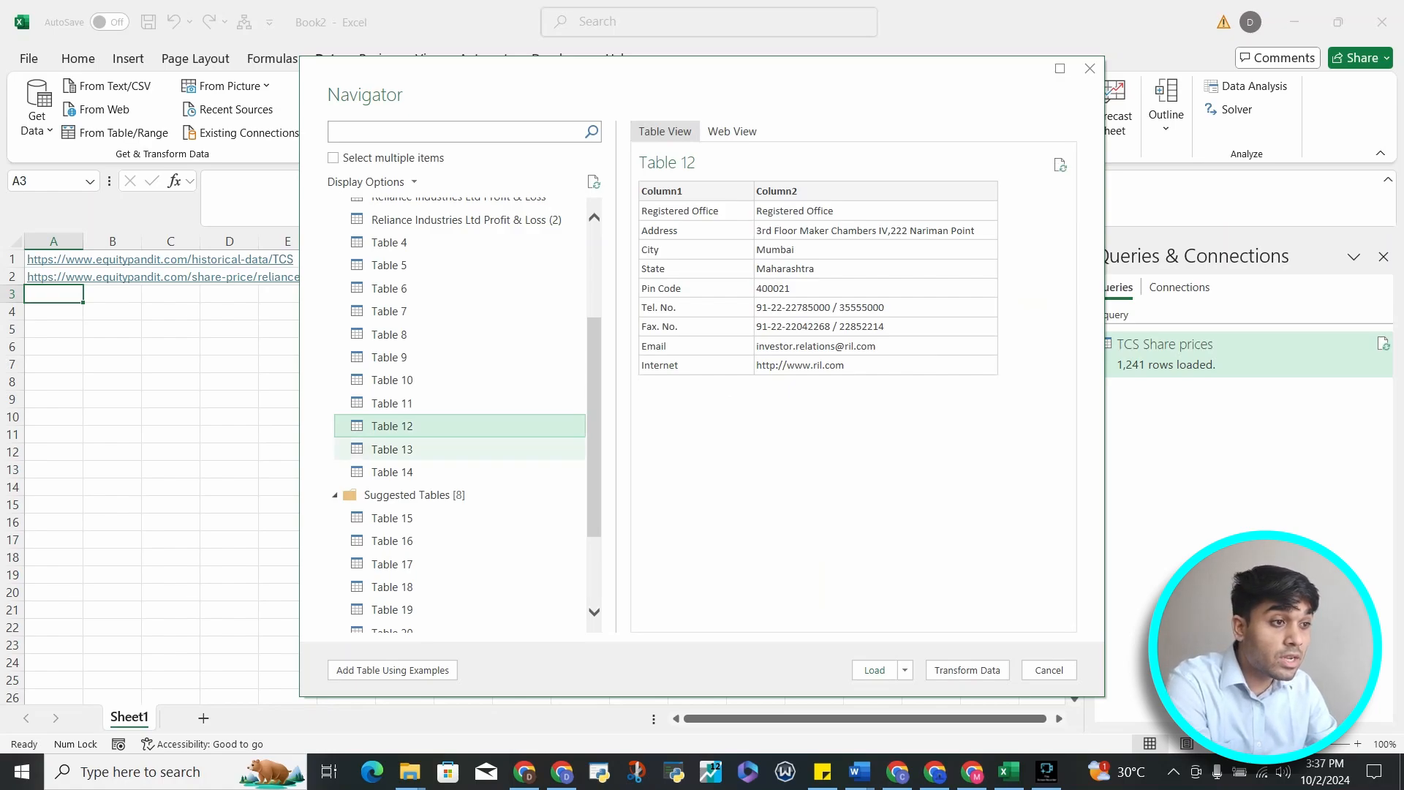
{"action": "left_click", "coordinate": [468, 449]}
{"action": "left_click", "coordinate": [471, 471]}
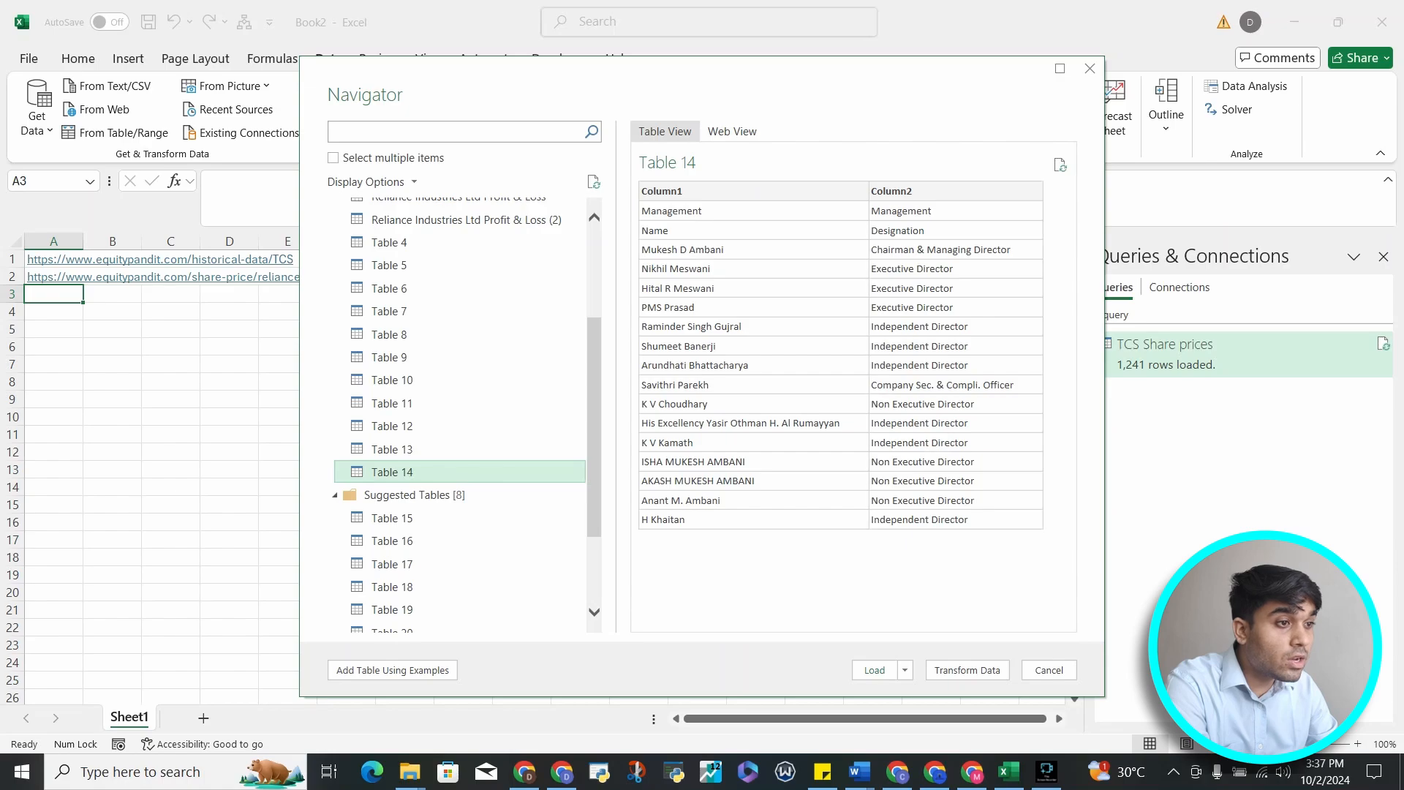
- Preview the suggested Tables 15 to 20 from the Reliance page one after another
{"action": "scroll", "coordinate": [523, 432], "scroll_direction": "down", "scroll_amount": 2}
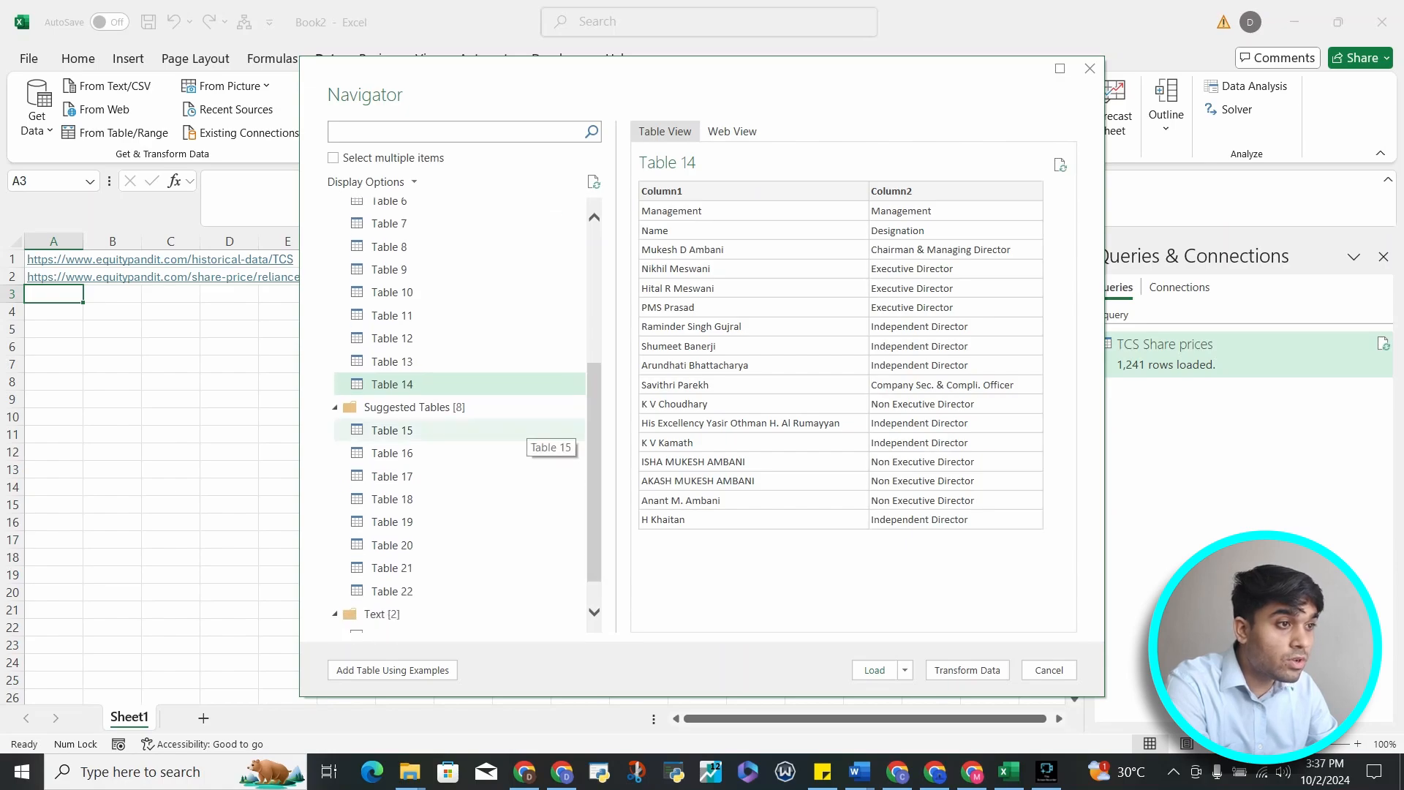
{"action": "left_click", "coordinate": [520, 431]}
{"action": "left_click", "coordinate": [523, 455]}
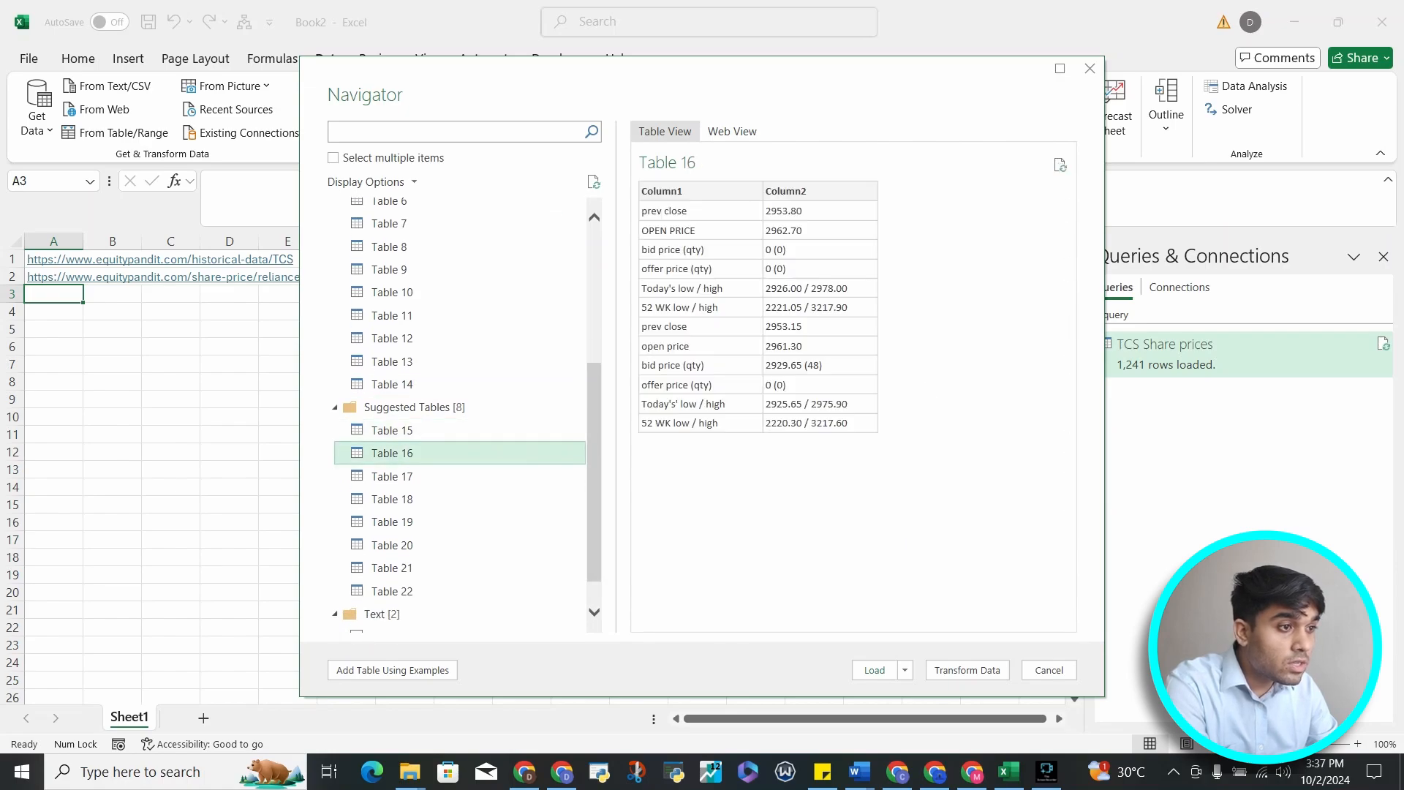
{"action": "left_click", "coordinate": [521, 477]}
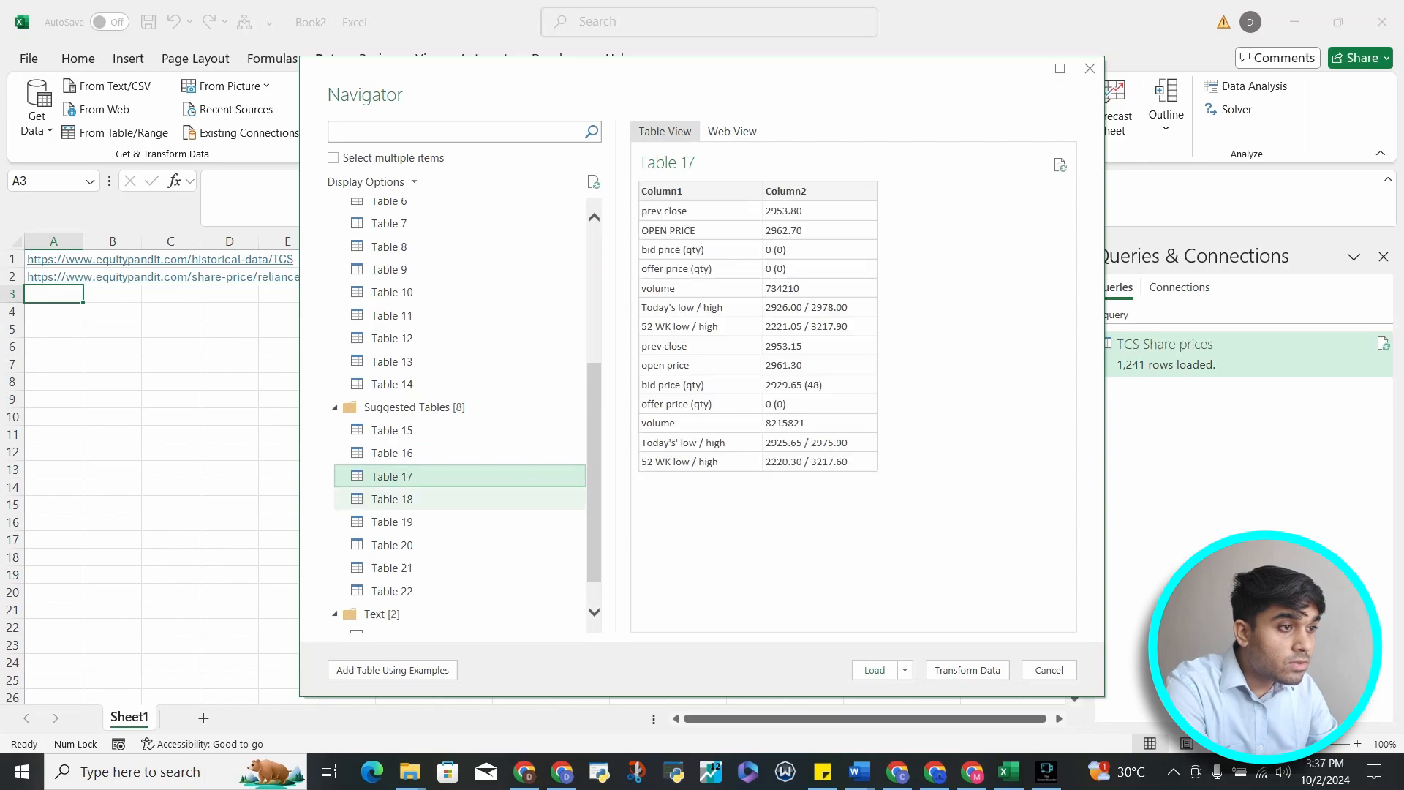
{"action": "left_click", "coordinate": [521, 500]}
{"action": "left_click", "coordinate": [521, 523]}
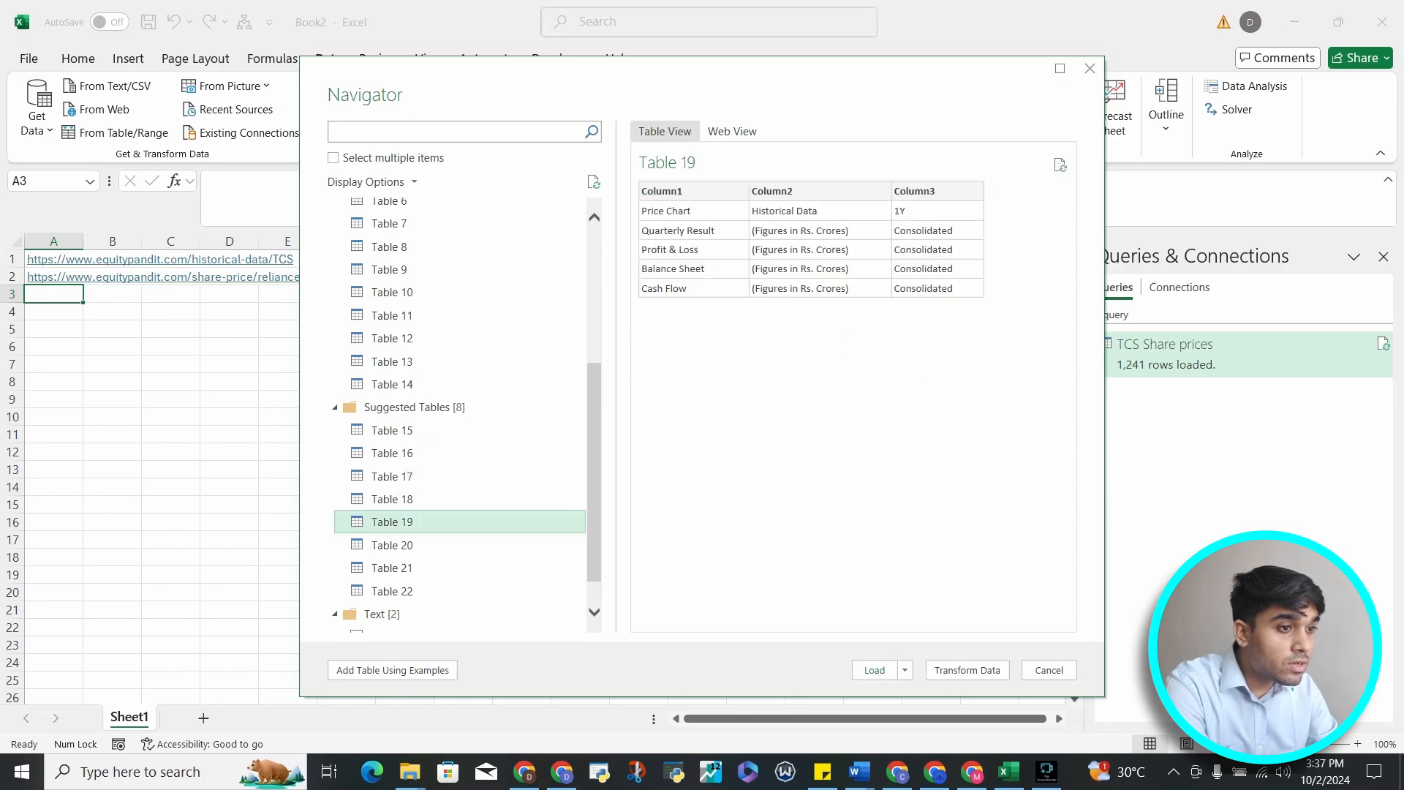
{"action": "left_click", "coordinate": [521, 546]}
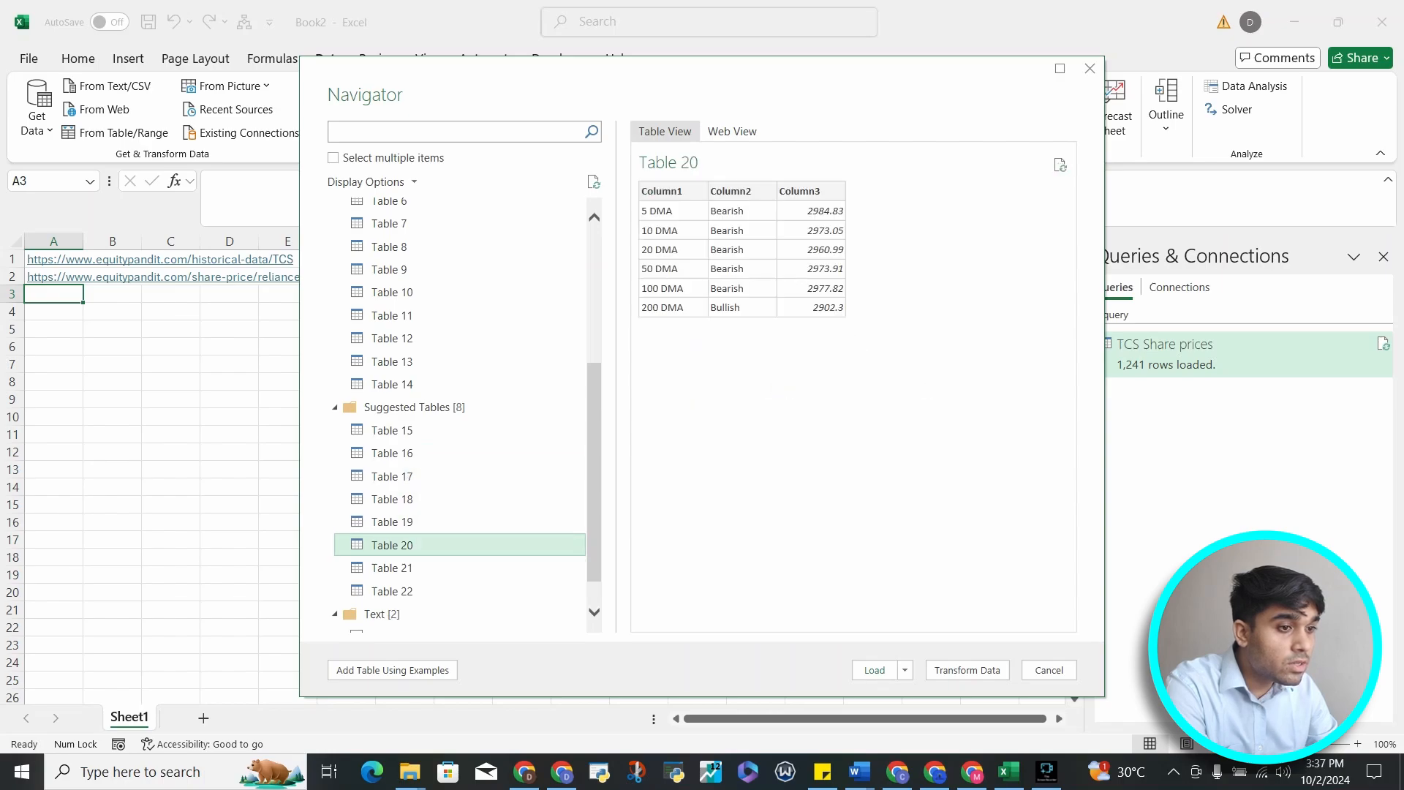
- Load Table 21, with the EPS, P/E and other key metrics, into a new worksheet and select the loaded table
{"action": "left_click", "coordinate": [521, 569]}
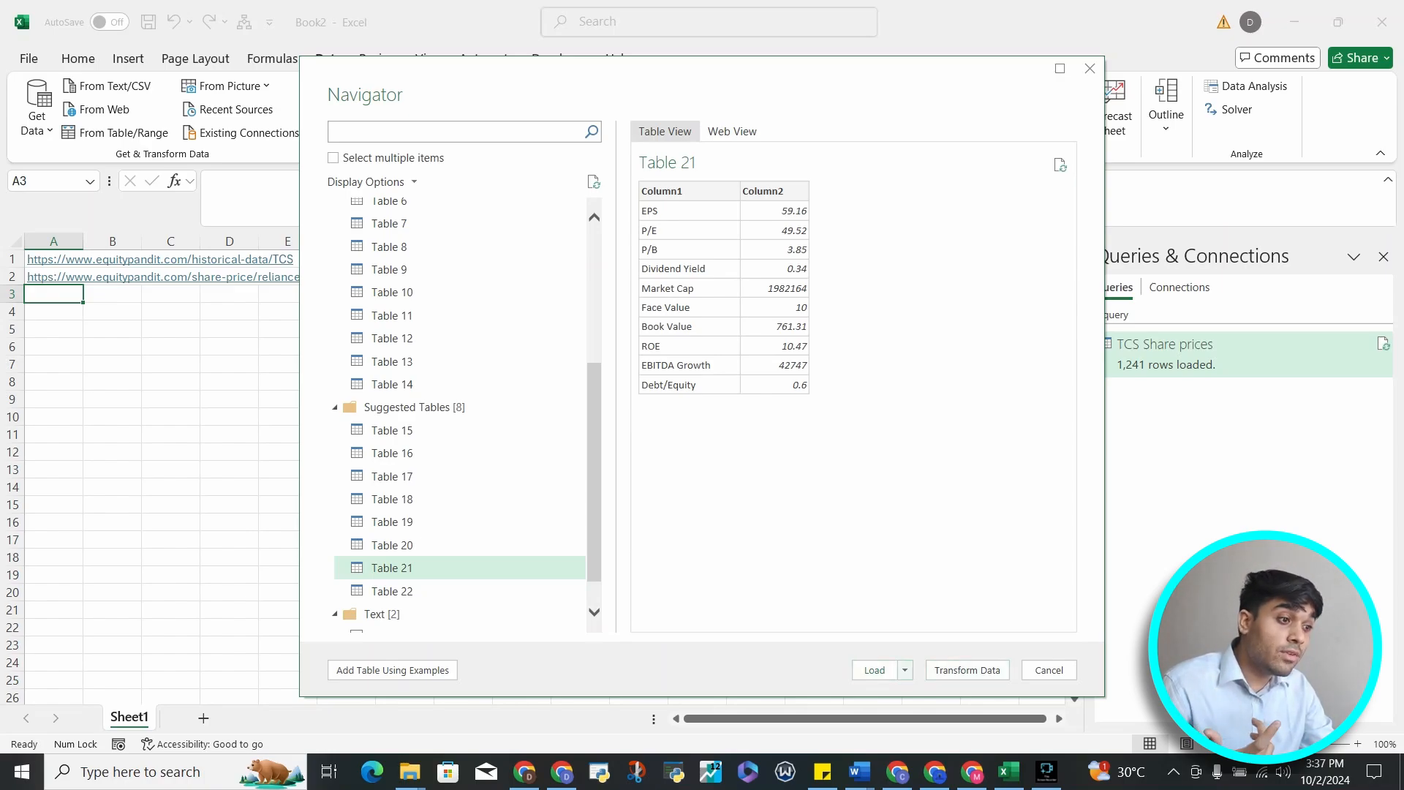
{"action": "left_click", "coordinate": [905, 670]}
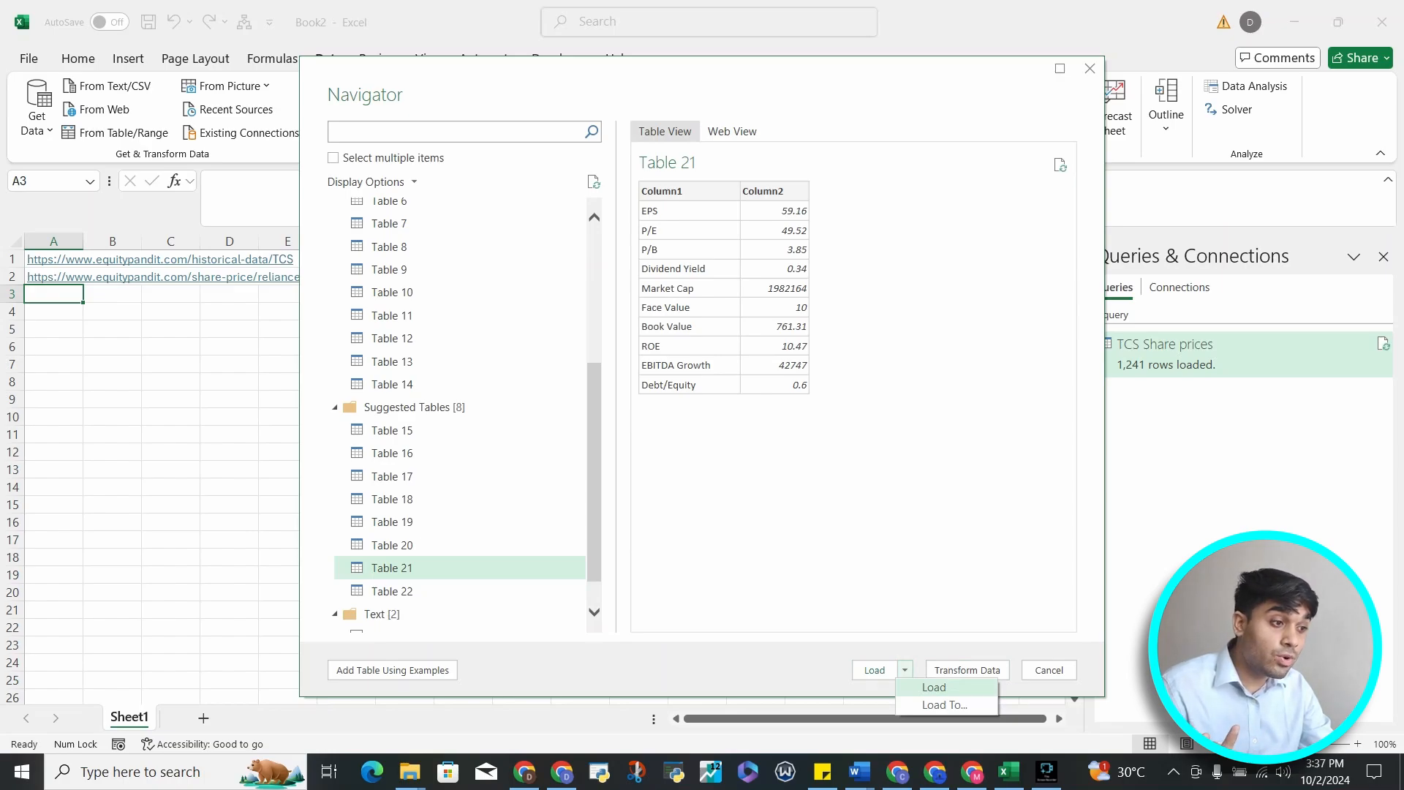
{"action": "left_click", "coordinate": [934, 686]}
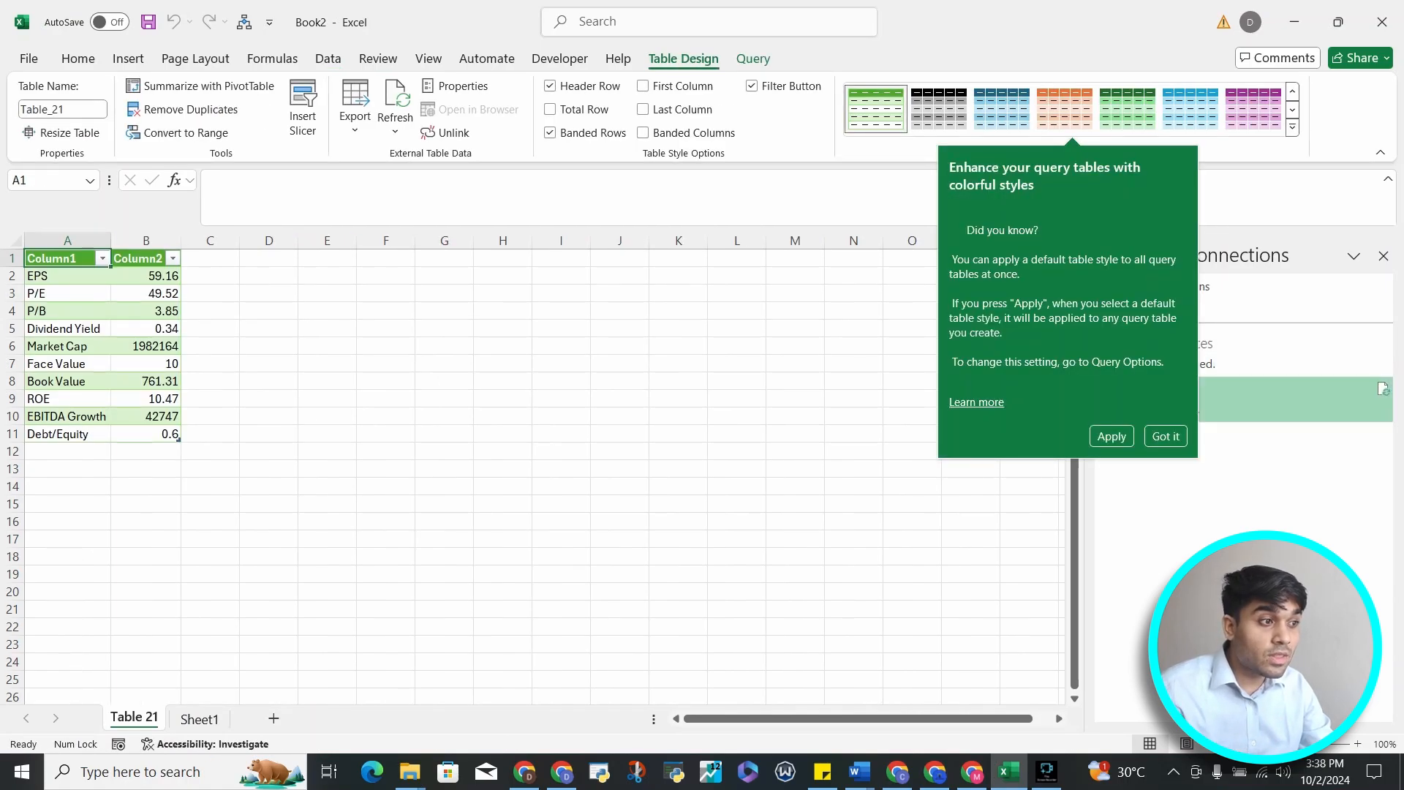
{"action": "left_click", "coordinate": [1165, 437]}
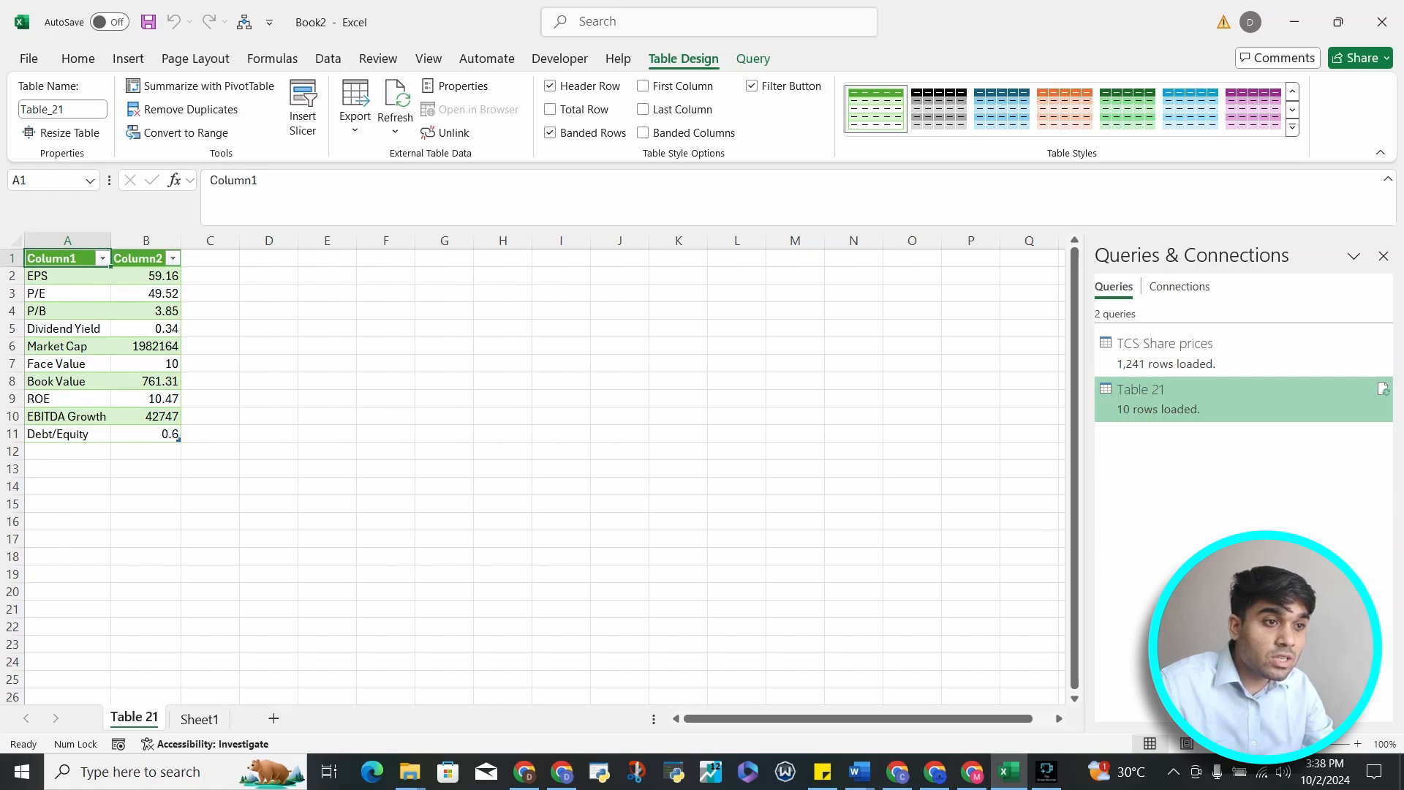
{"action": "left_click", "coordinate": [139, 258]}
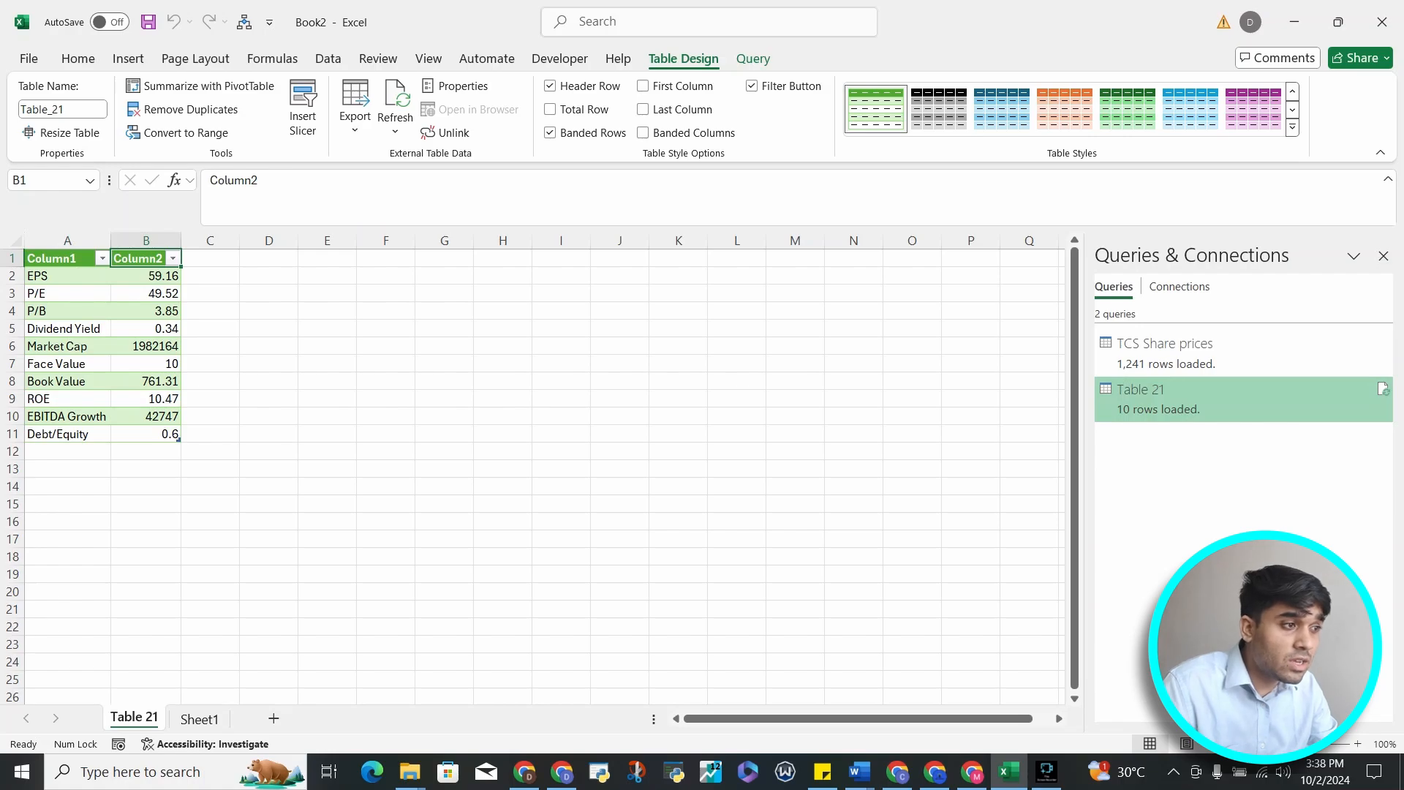
{"action": "left_click", "coordinate": [1383, 389]}
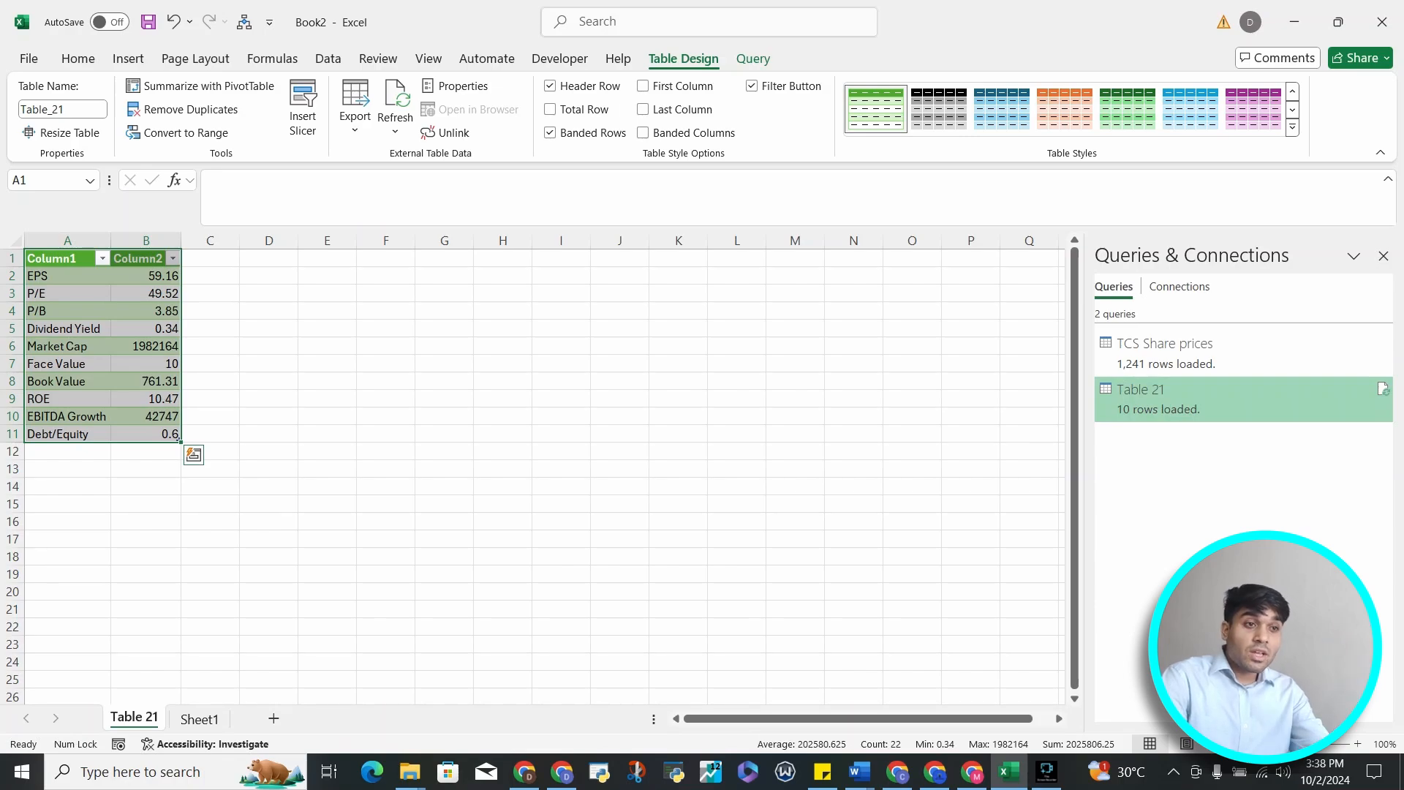
- Return to Sheet1 and hide the list of queries and connections, with only cell A3 selected
{"action": "key", "text": "ctrl+Page_Down"}
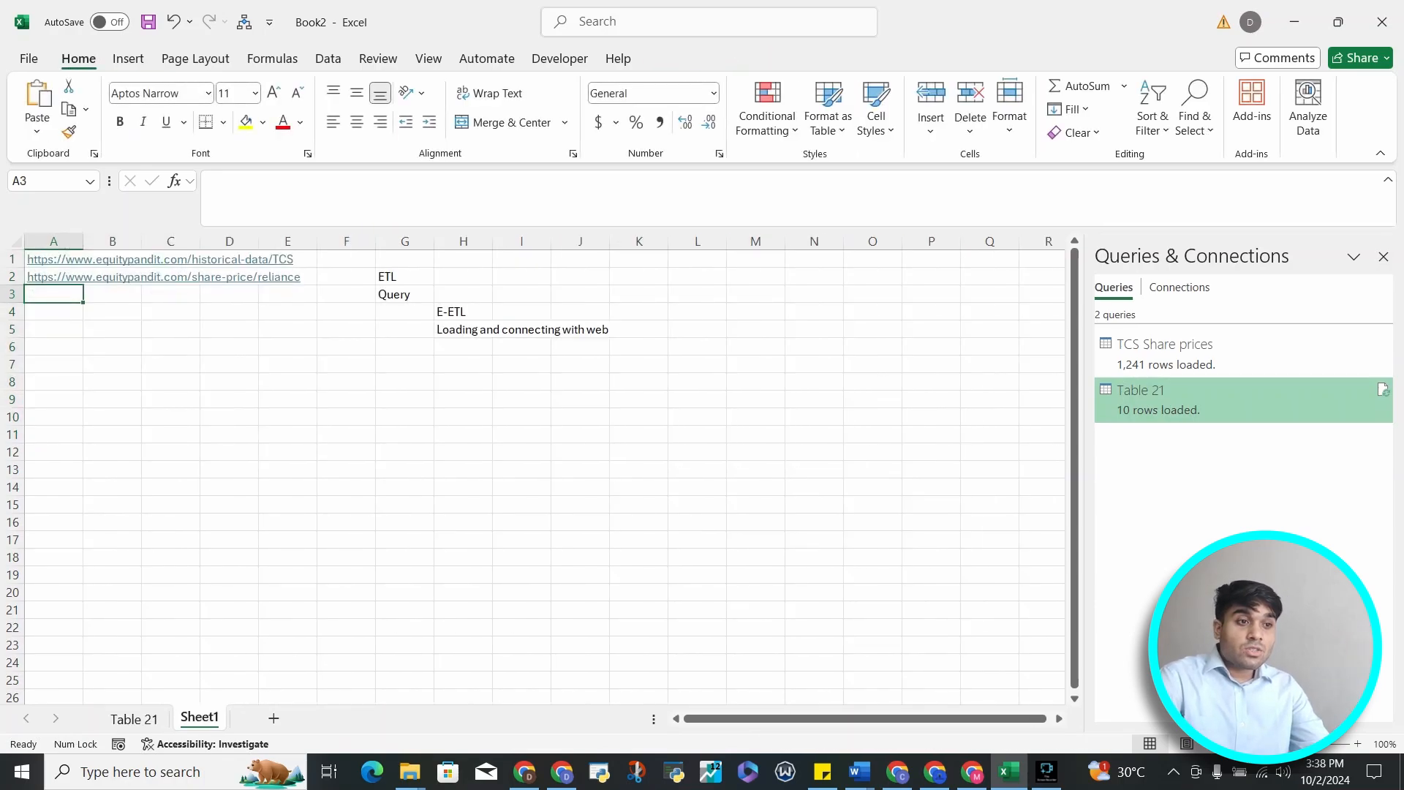
{"action": "key", "text": "shift+Right"}
{"action": "key", "text": "shift+Right"}
{"action": "key", "text": "shift+Right"}
{"action": "key", "text": "shift+Right"}
{"action": "key", "text": "shift+Right"}
{"action": "key", "text": "shift+Right"}
{"action": "key", "text": "shift+Right"}
{"action": "key", "text": "shift+Right"}
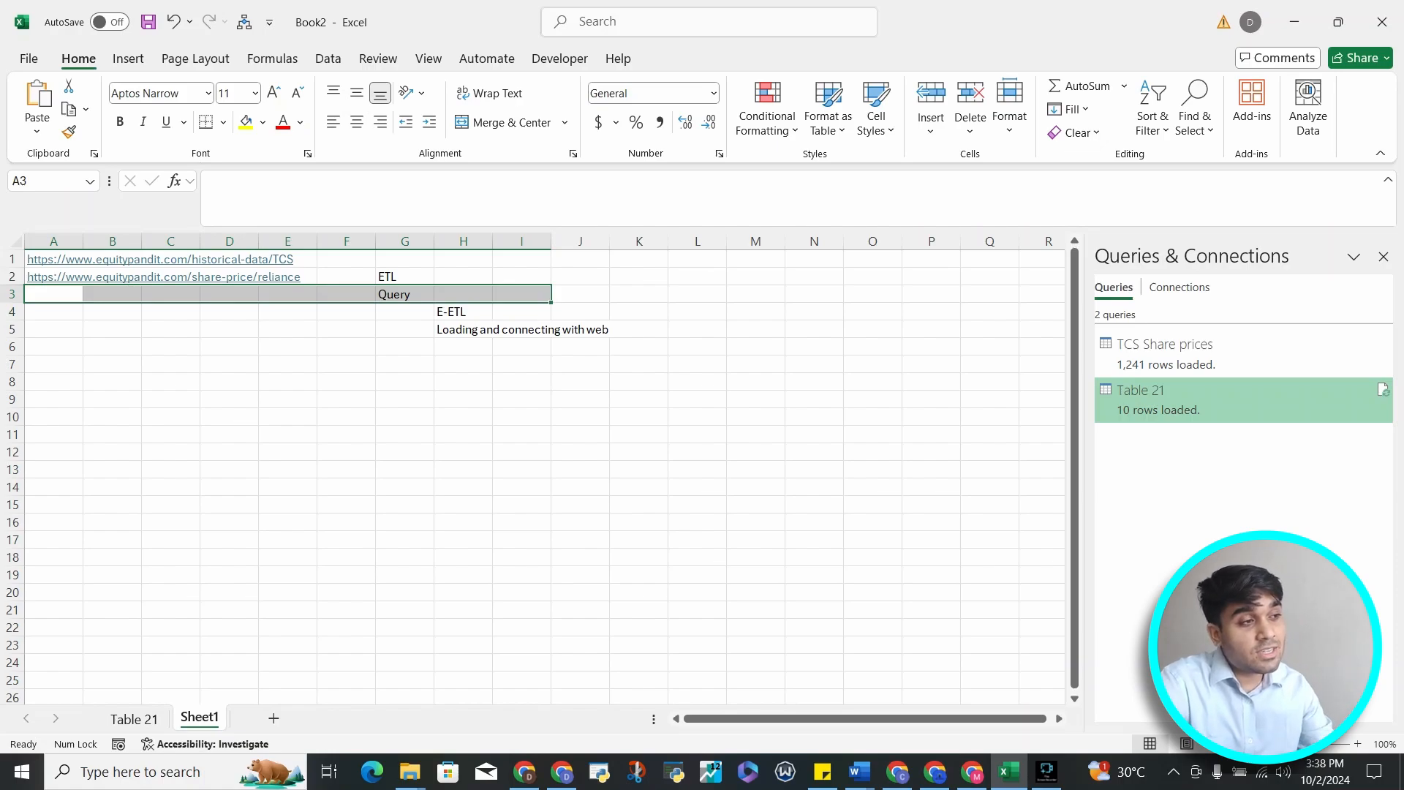
{"action": "left_click", "coordinate": [1383, 256]}
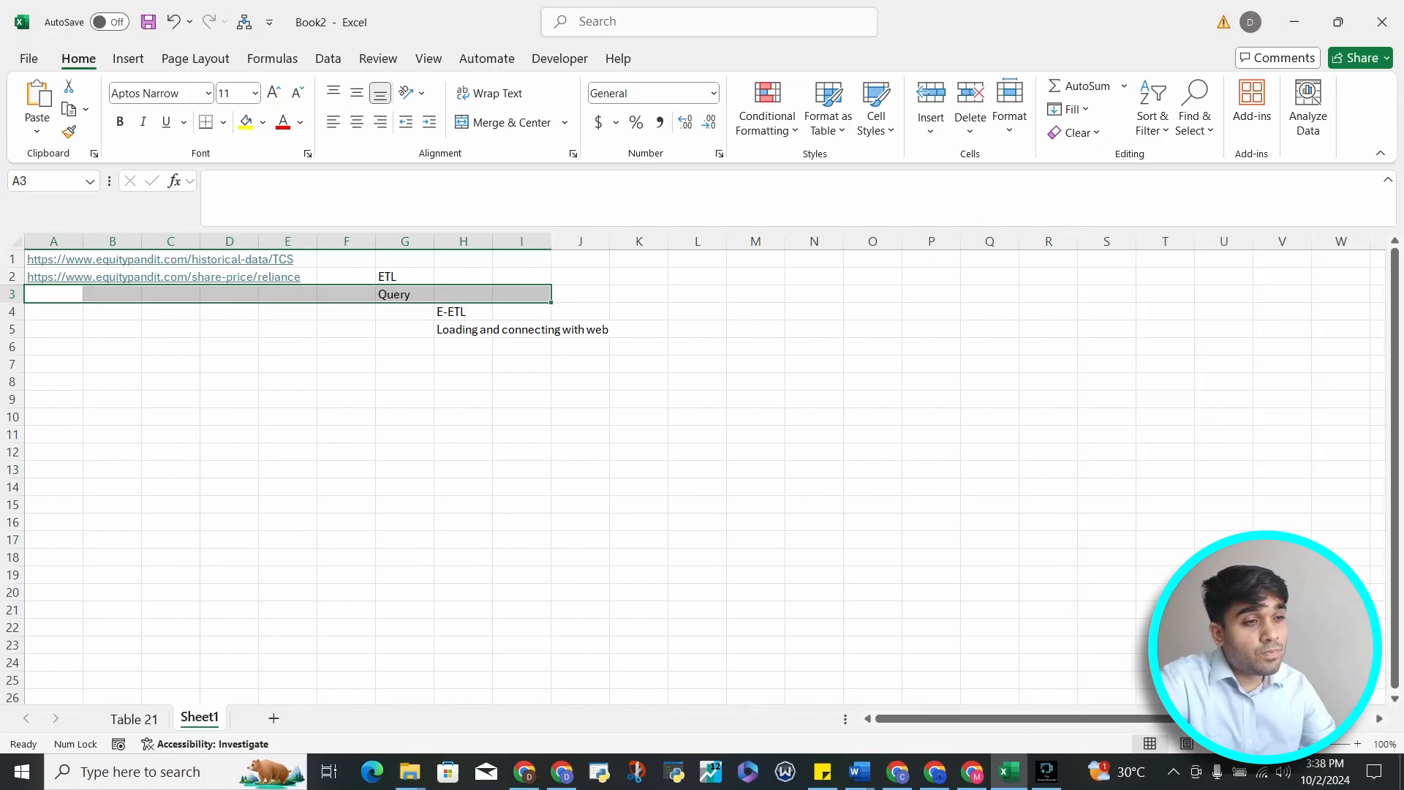
{"action": "left_click", "coordinate": [53, 294]}
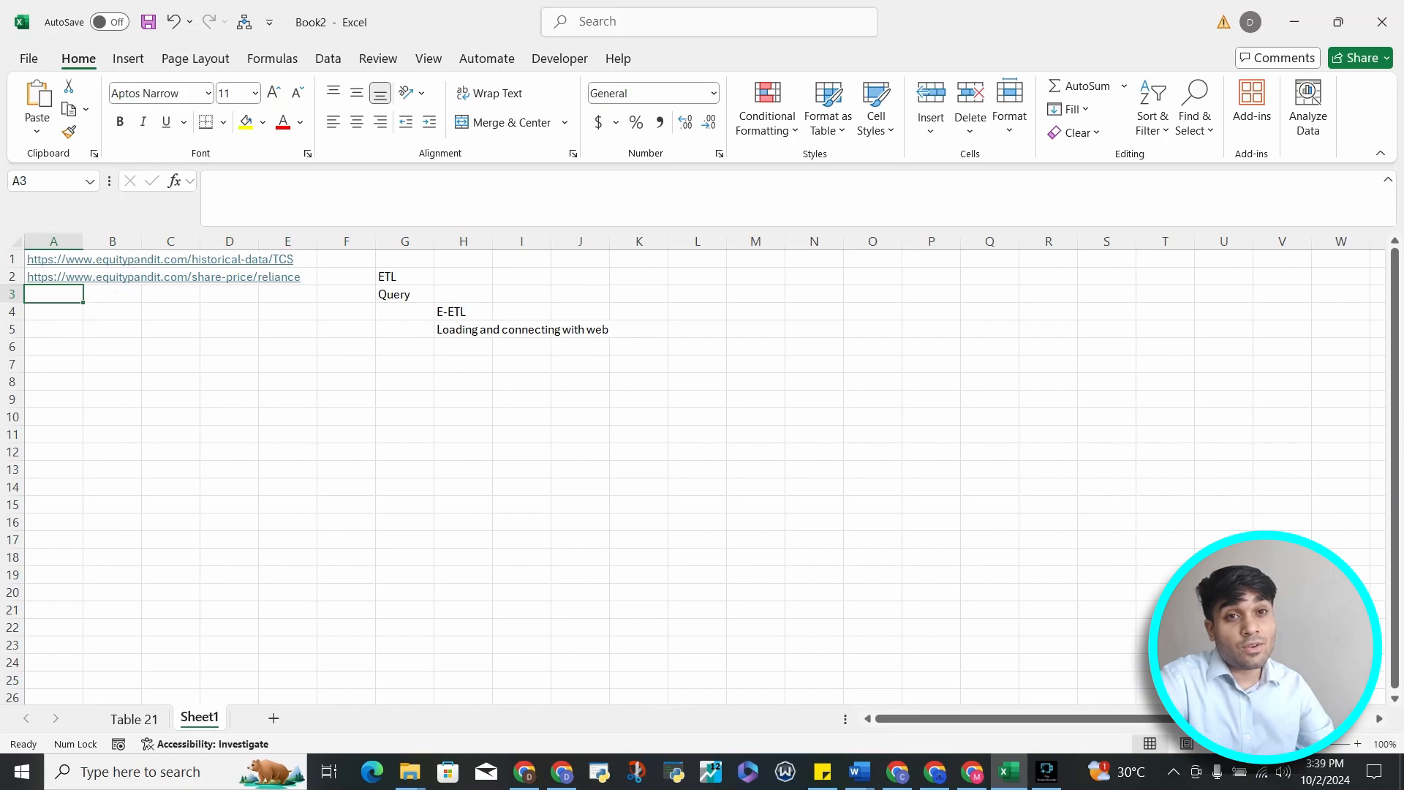